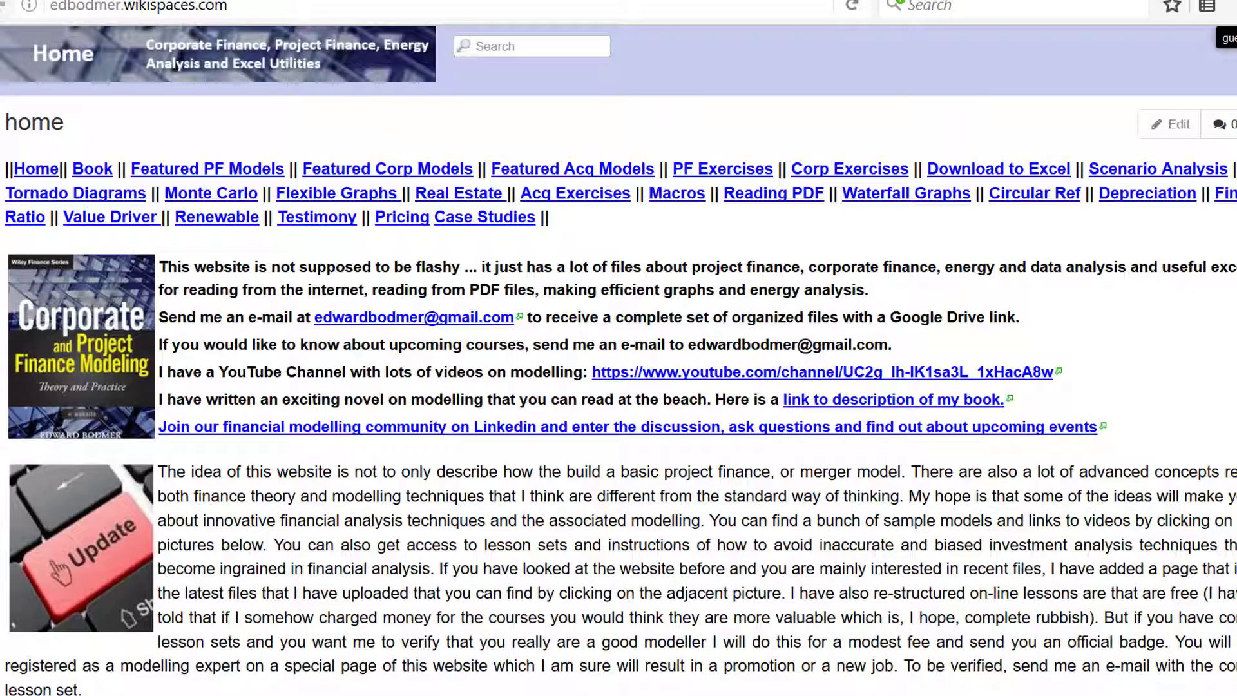
Open the Cost of Capital and WACC Analysis page from the website's home page
key("Page_Down")
key("Page_Down")
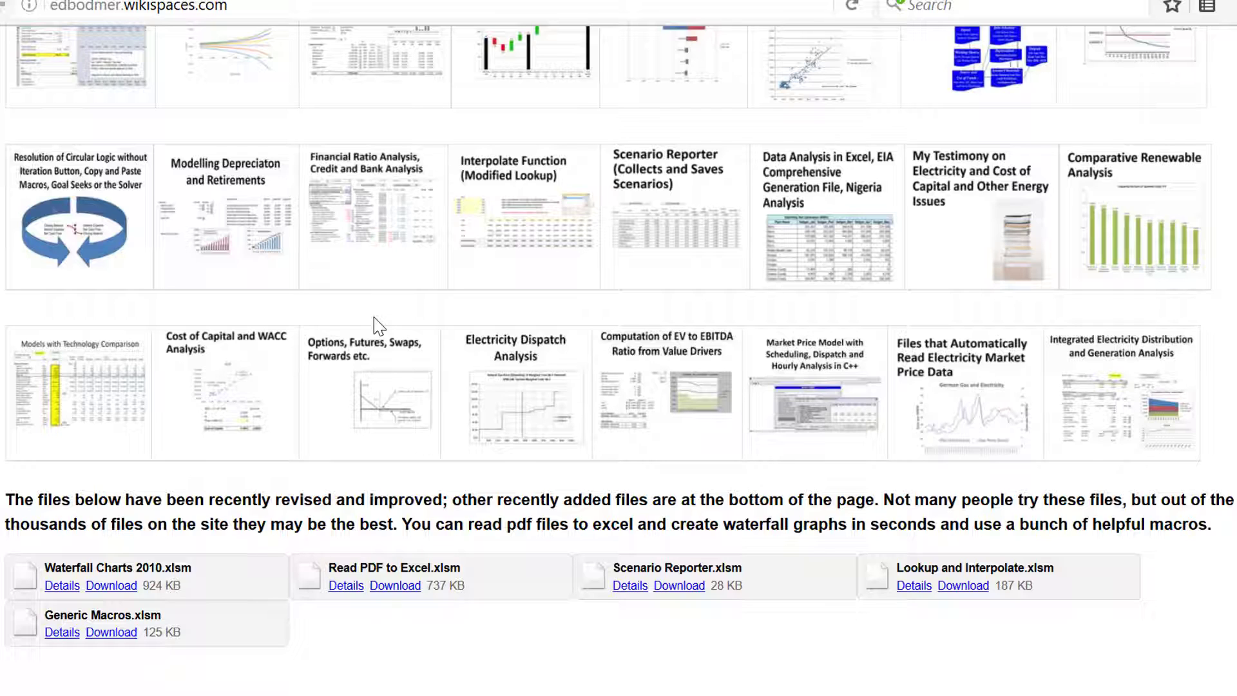
left_click(222, 425)
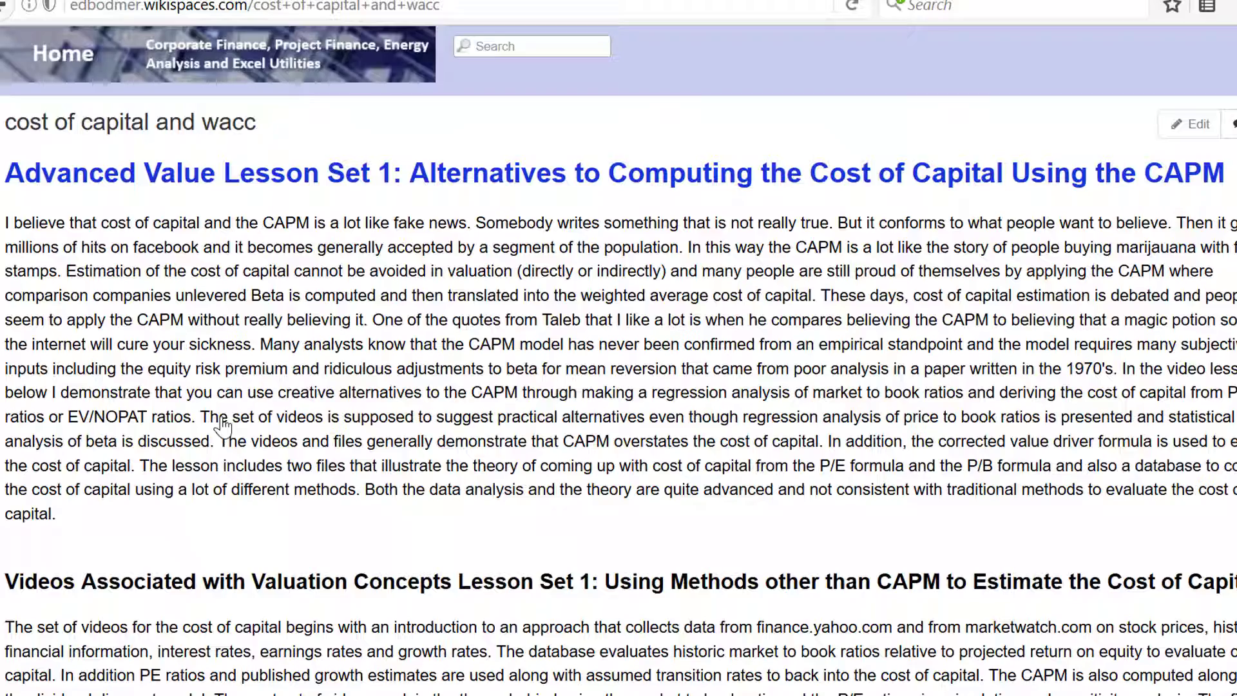
Read through the cost of capital lesson files and the Lesson Set 2 material on WACC, tax shields and debt beta
scroll(222, 425, "down", 15)
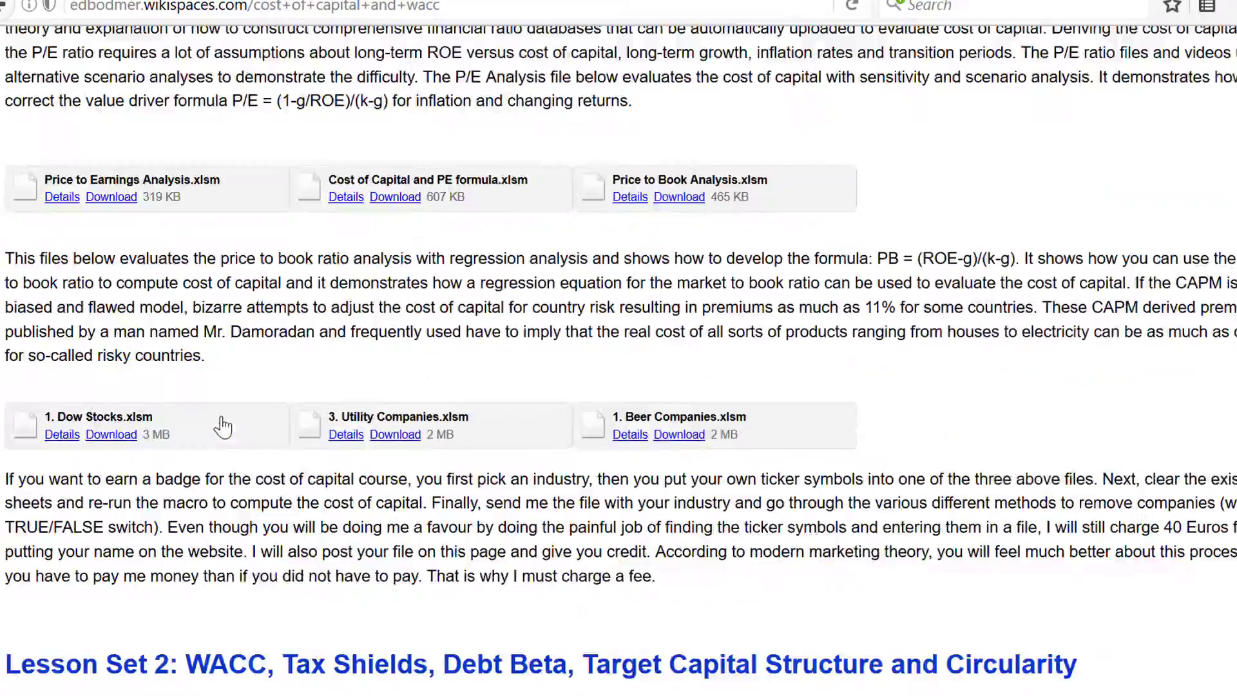
scroll(223, 425, "down", 10)
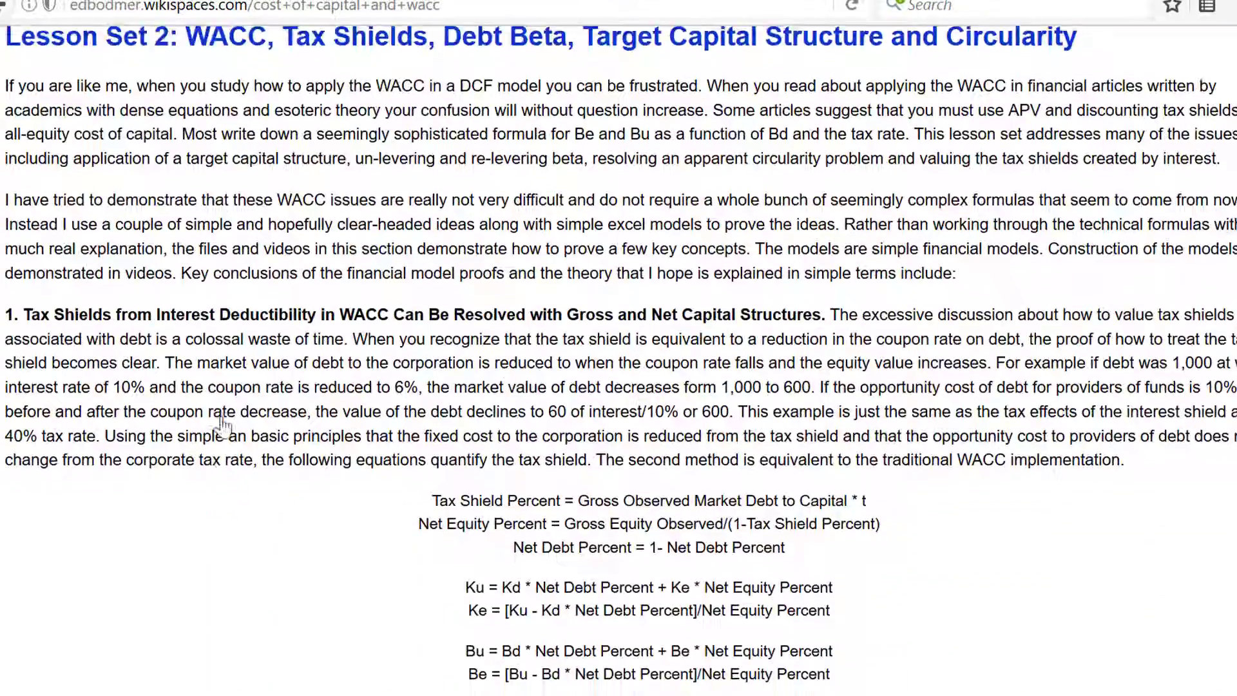
scroll(222, 425, "down", 3)
scroll(222, 425, "up", 2)
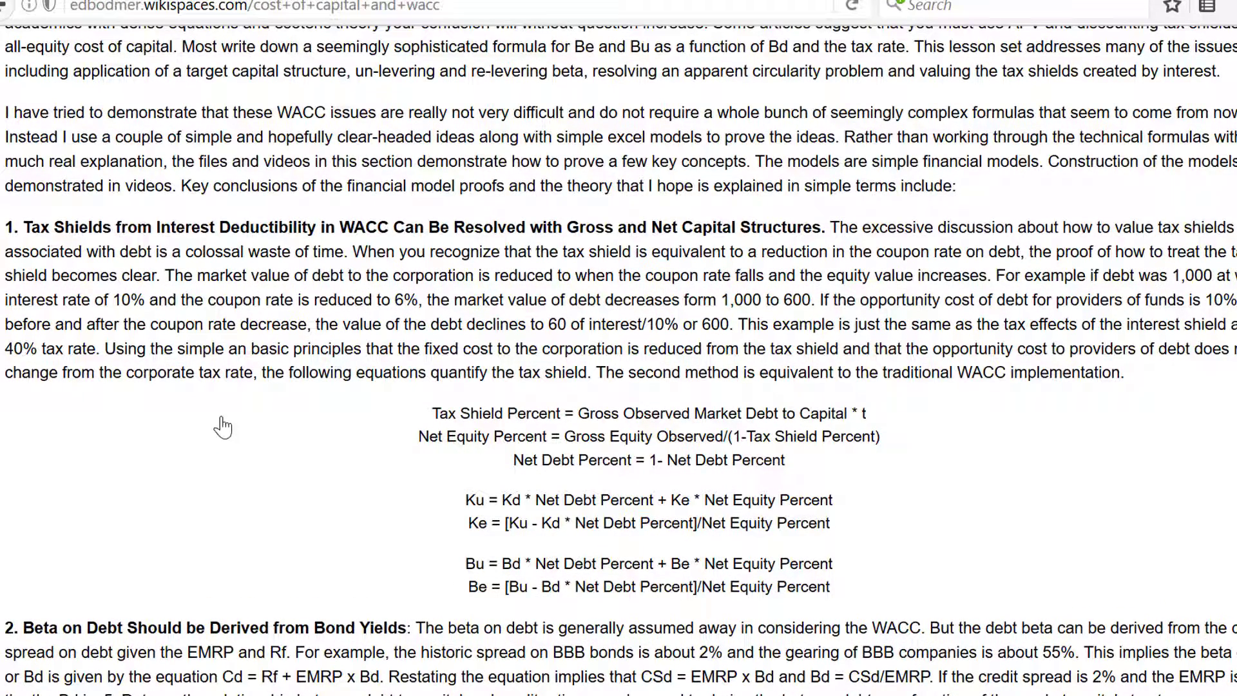
scroll(223, 425, "down", 7)
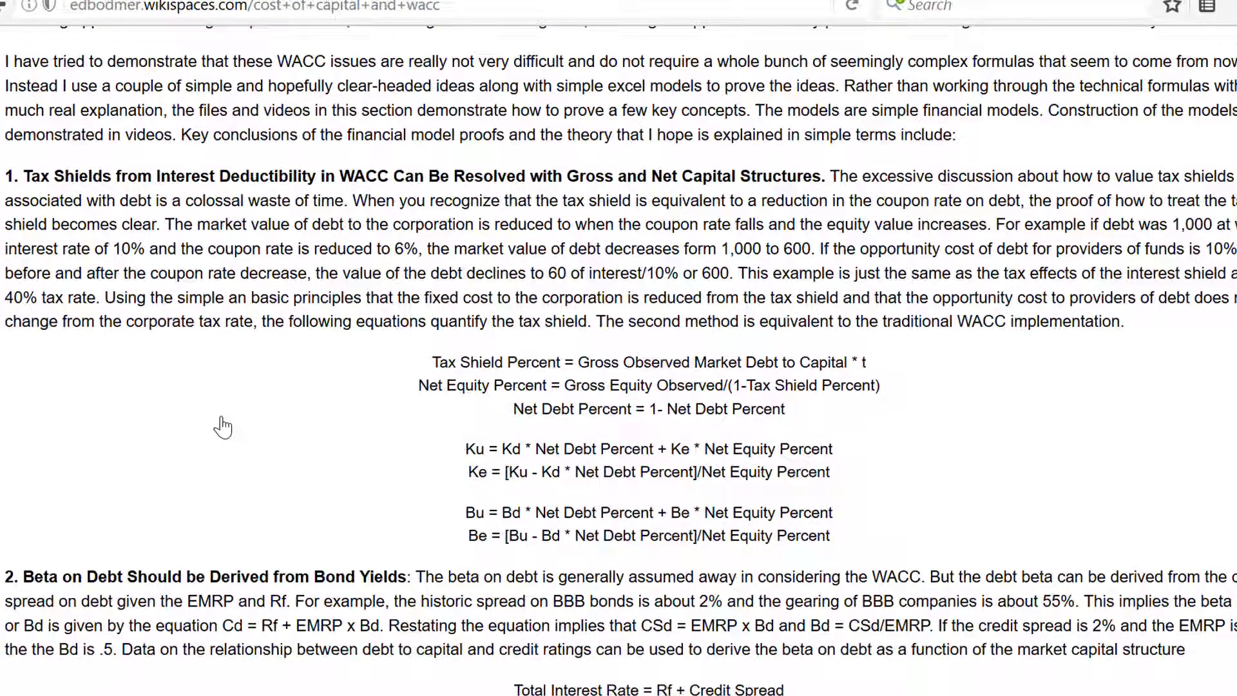
scroll(223, 425, "down", 5)
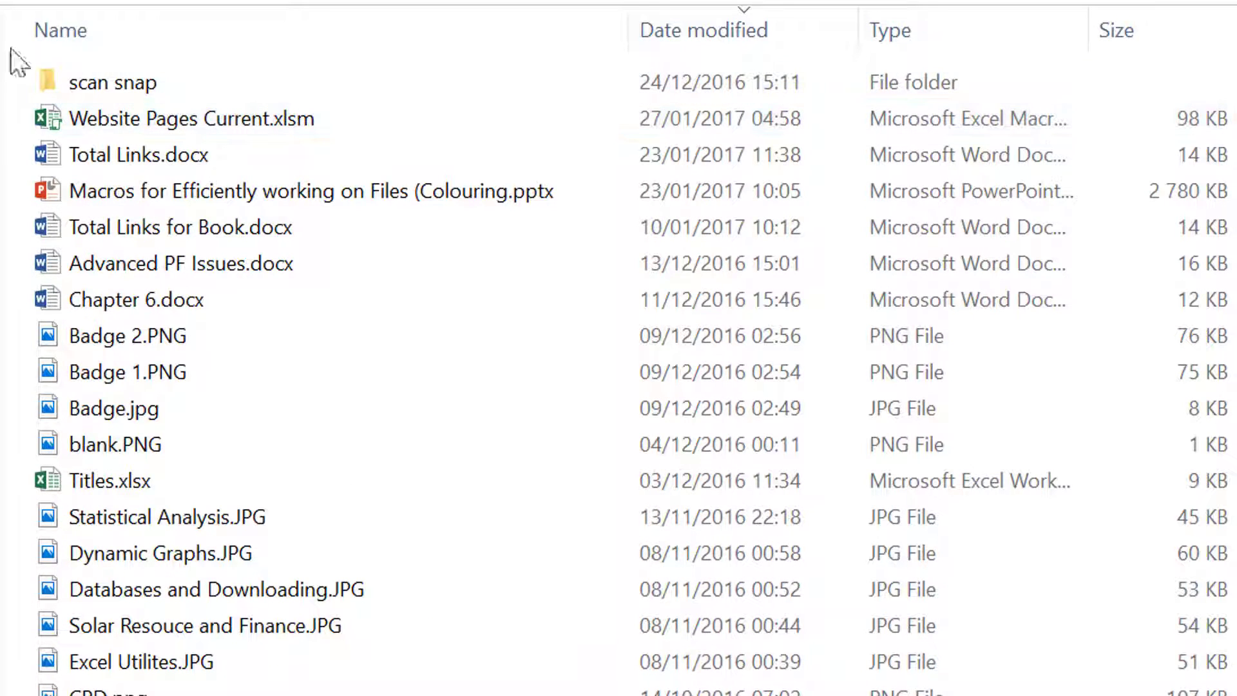
Sort the Courses folder by name and open 1. Beer Companies.xlsm from Chapter 1's G. Cost of Capital and Financial Ratios folder
key("alt+Left")
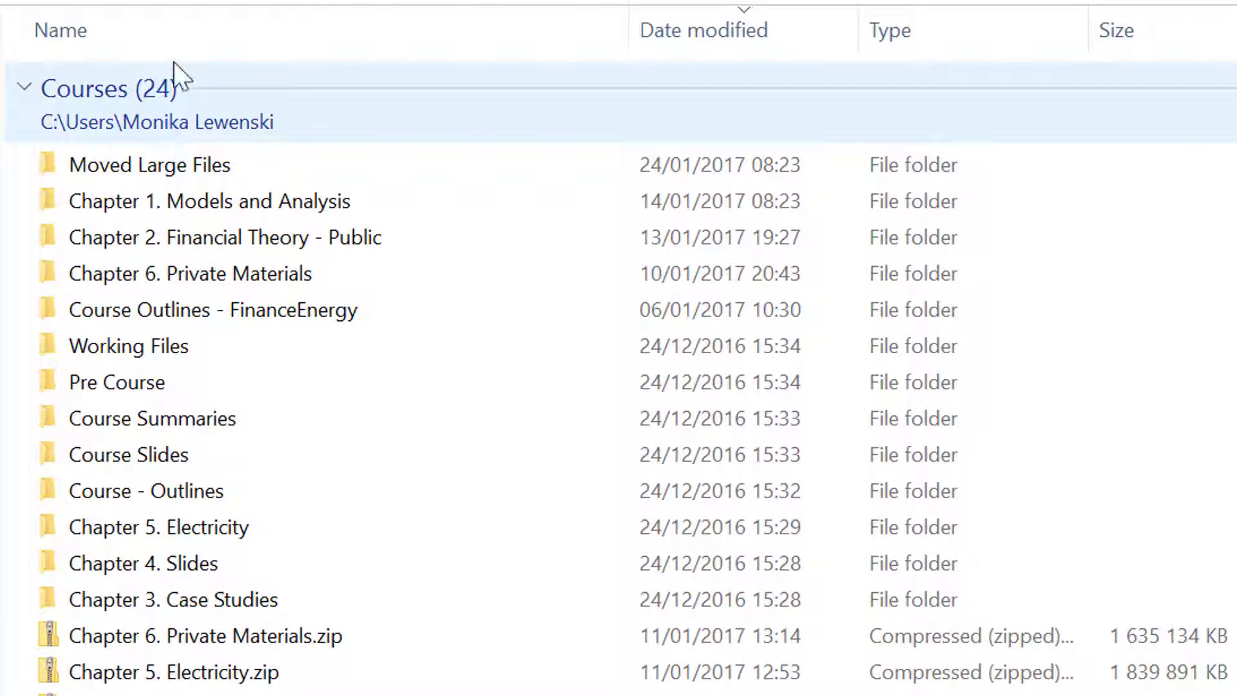
left_click(168, 27)
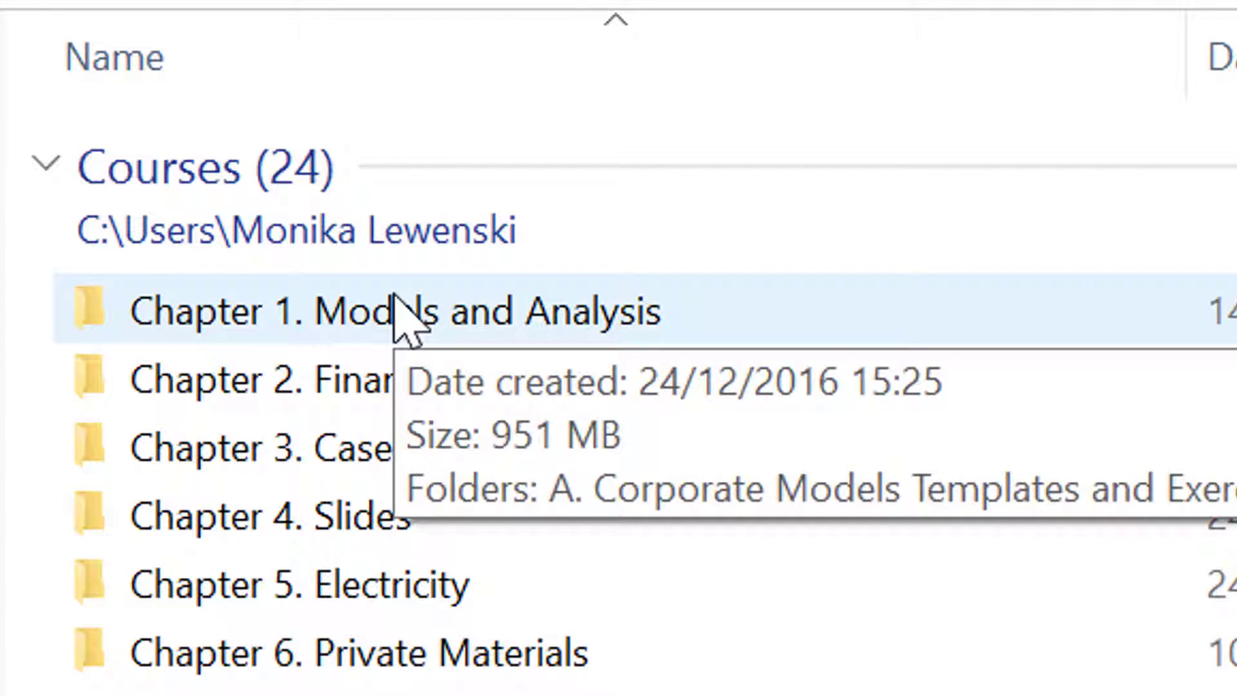
double_click(395, 298)
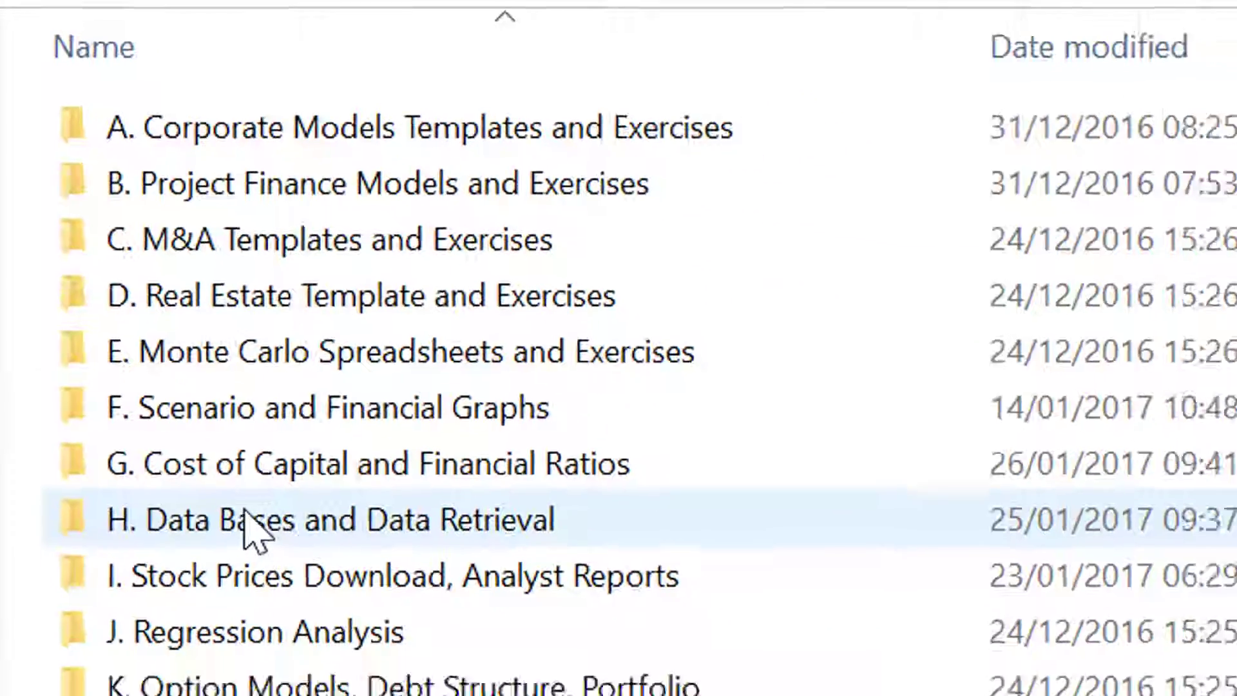
double_click(259, 485)
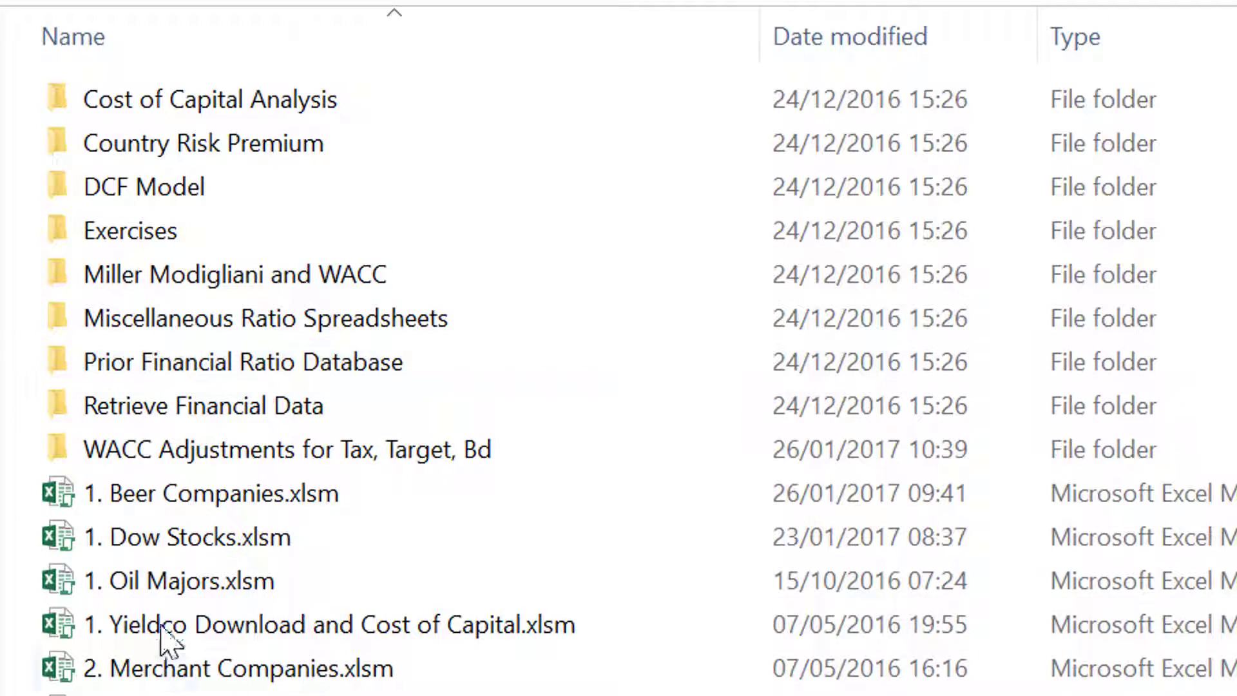
double_click(185, 505)
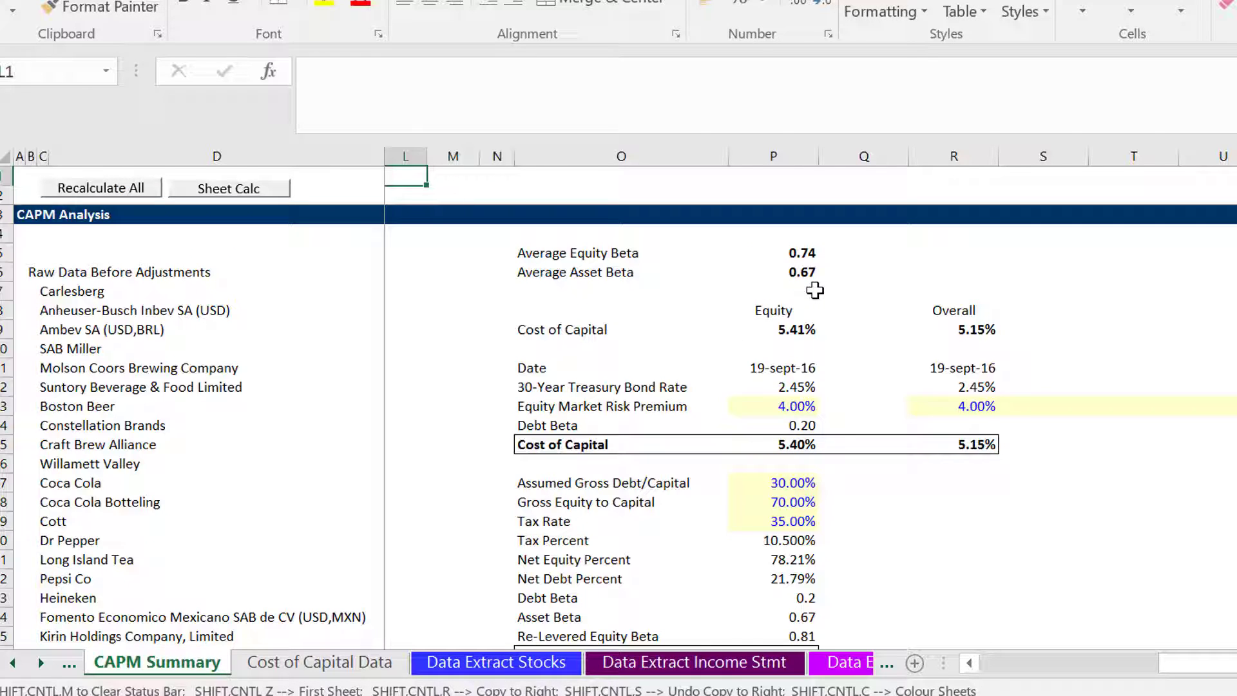
Review the workbook's analysis sheets from CAPM Summary back to the Menu Sheet
key("Left")
key("Left")
key("Left")
key("Left")
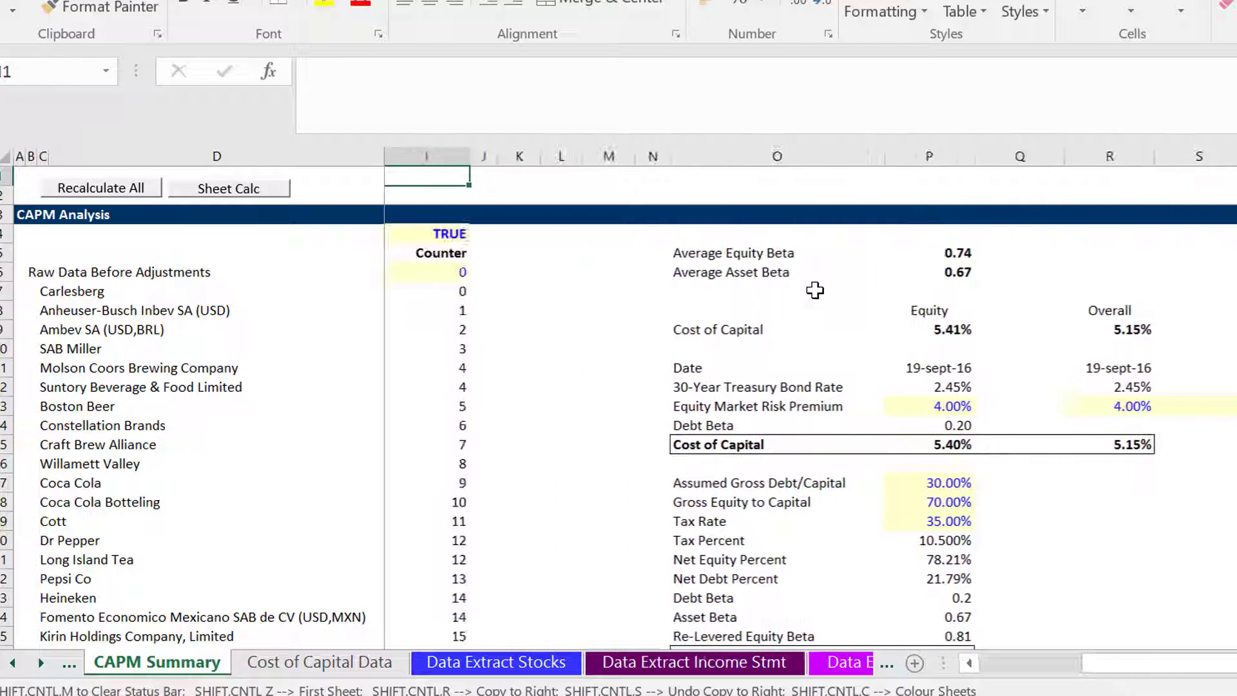
key("ctrl+Page_Up")
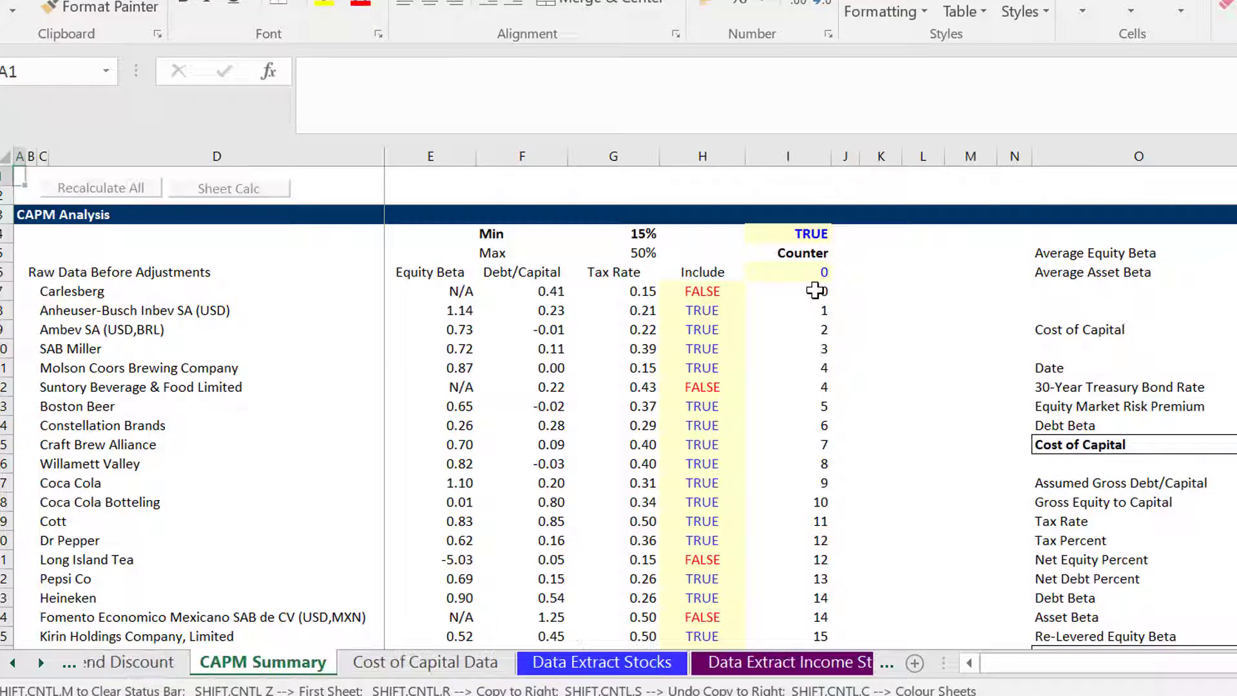
key("ctrl+Page_Up")
key("ctrl+Page_Up")
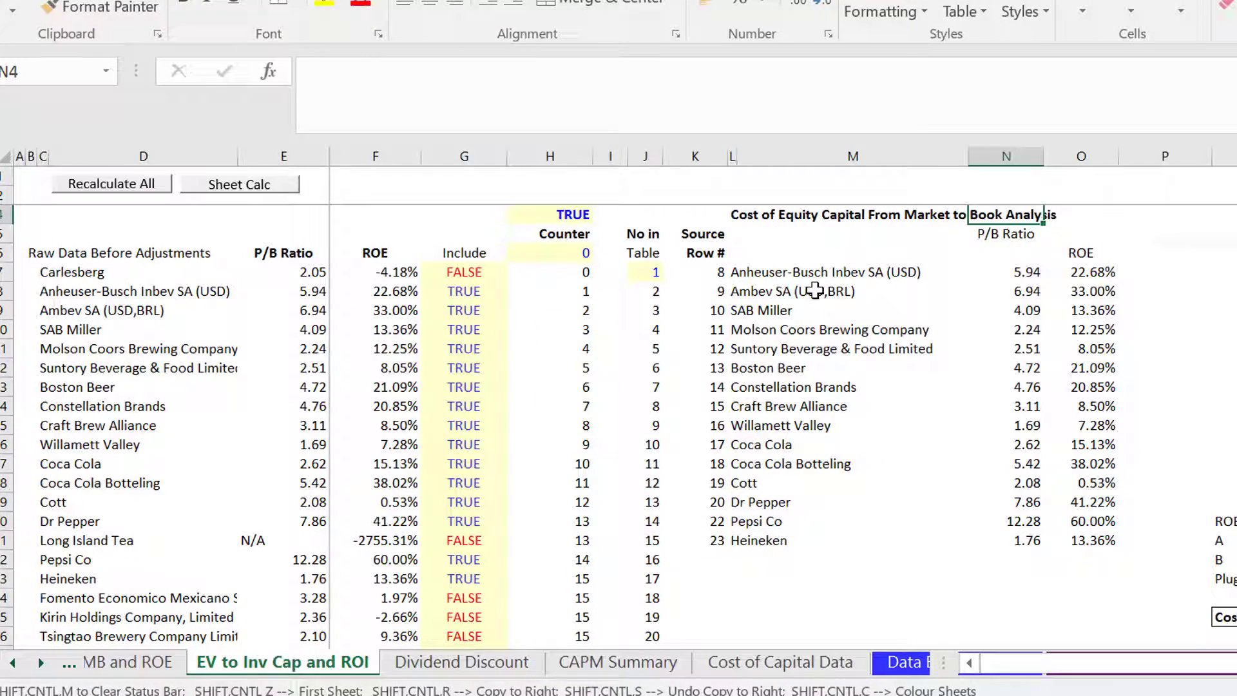
key("ctrl+Page_Up")
key("ctrl+Page_Up")
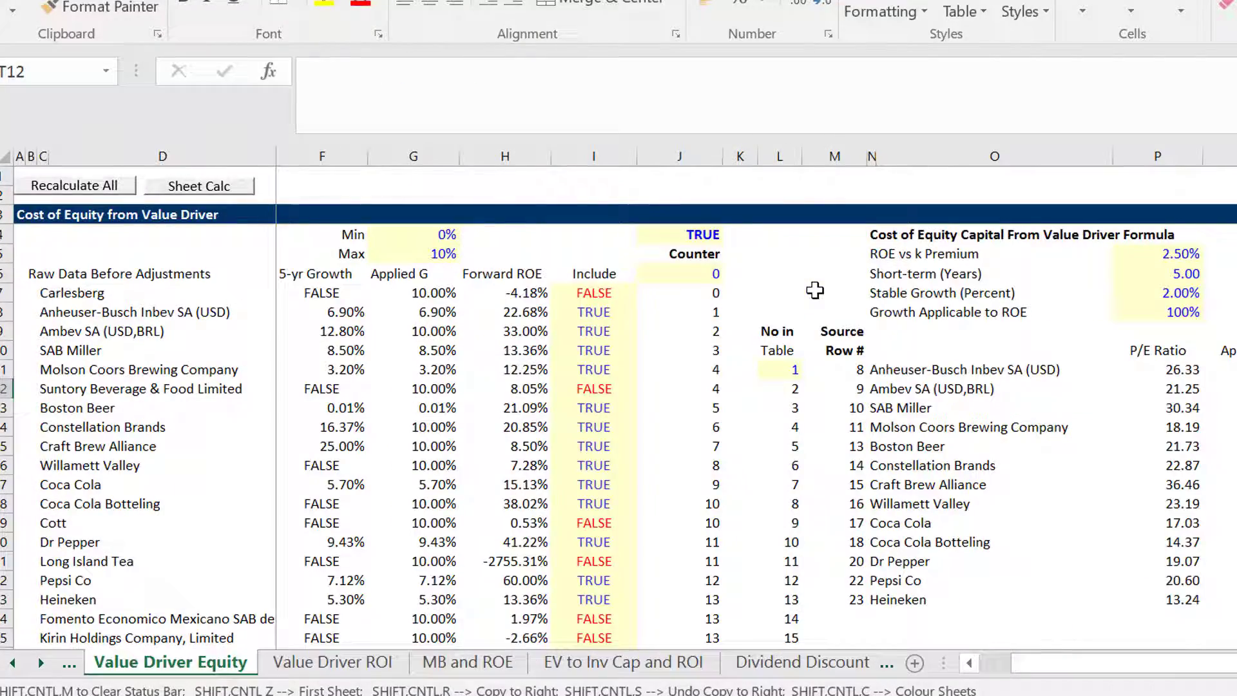
key("ctrl+Page_Up")
key("ctrl+Page_Up")
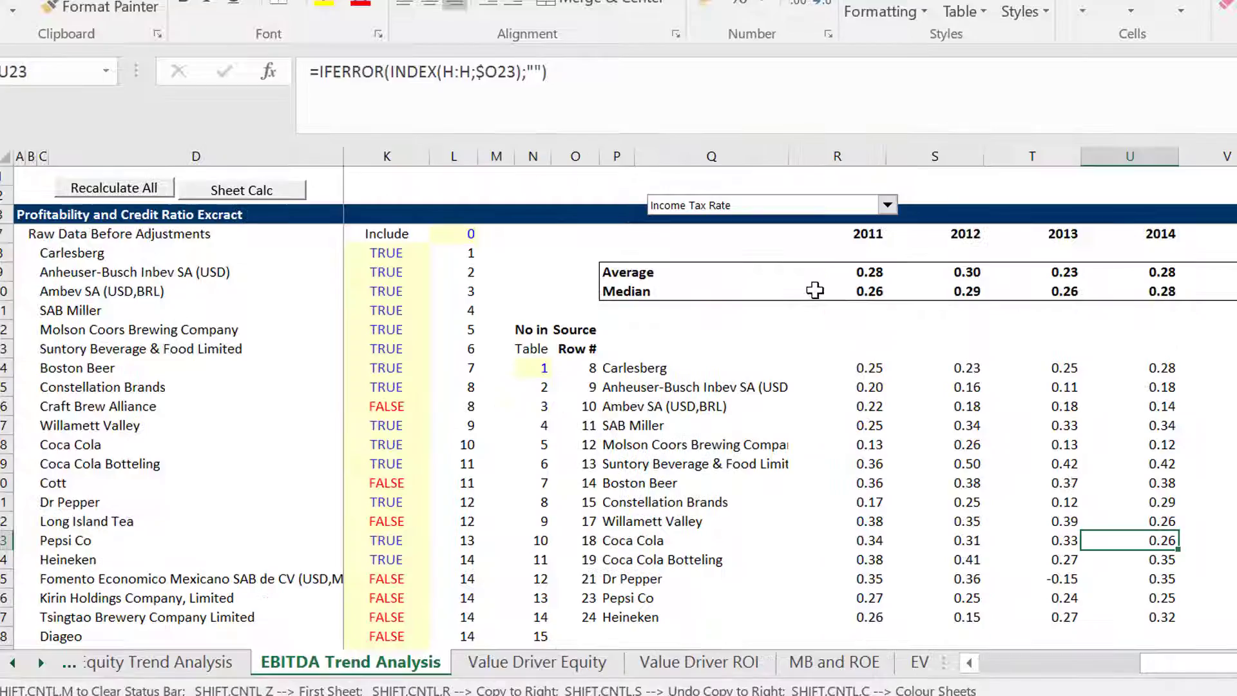
key("ctrl+Page_Up")
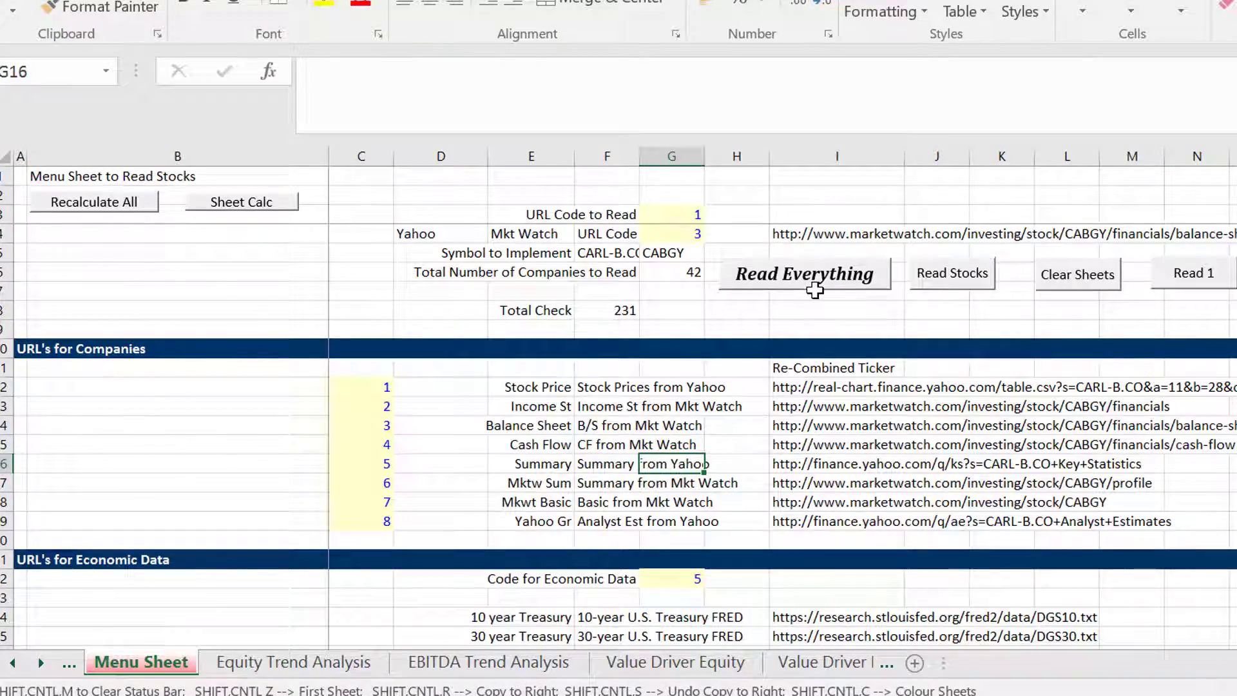
key("ctrl+Page_Up")
key("ctrl+Page_Down")
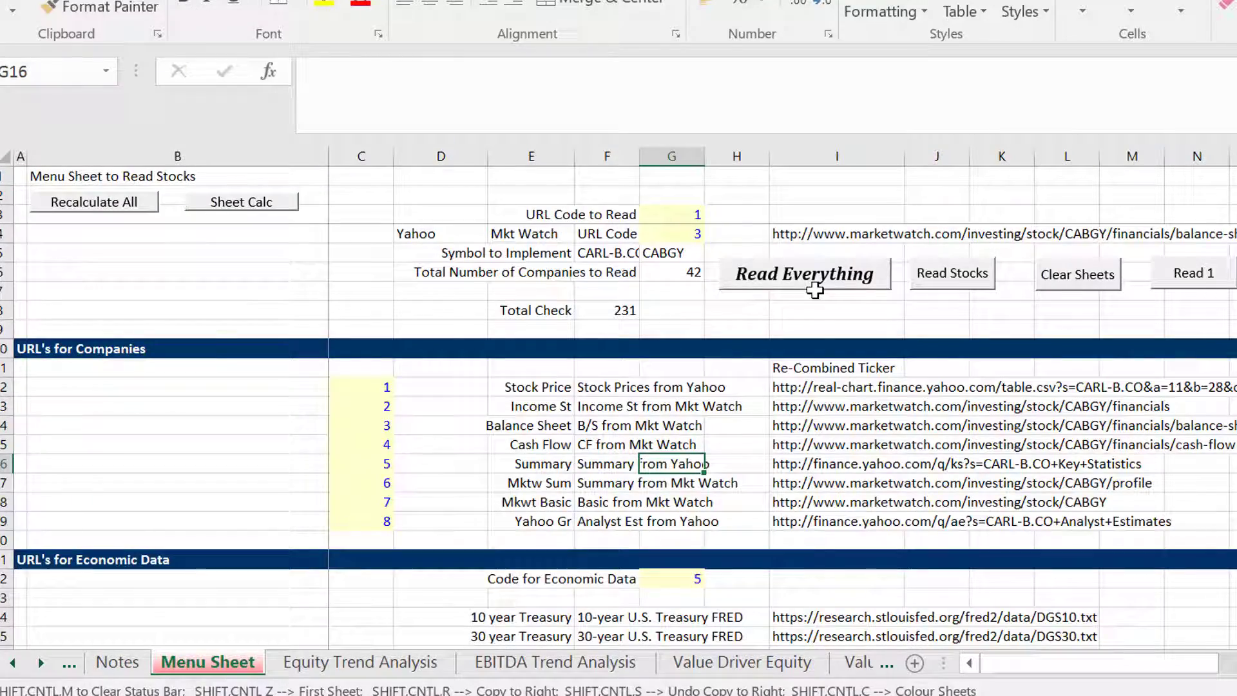
Examine the companies and their tickers in the Menu Sheet's ticker definitions section
key("Page_Down")
key("Down")
key("Down")
key("Down")
key("Down")
key("Down")
key("Down")
key("Down")
key("Down")
key("Down")
key("Down")
key("Down")
key("Down")
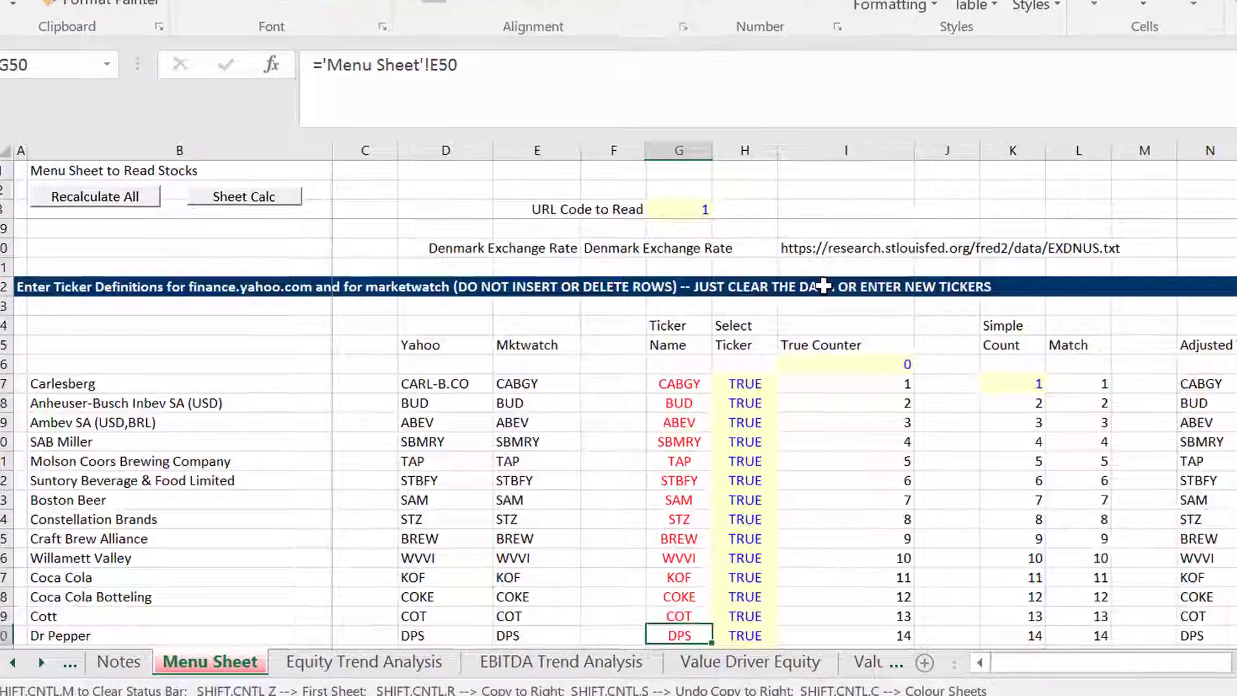
key("Down")
key("Down")
key("Down")
key("Up")
key("Up")
key("Up")
key("Up")
key("Up")
key("Up")
key("Up")
key("Up")
key("Up")
key("Up")
key("Up")
key("Up")
key("Up")
key("Up")
key("Up")
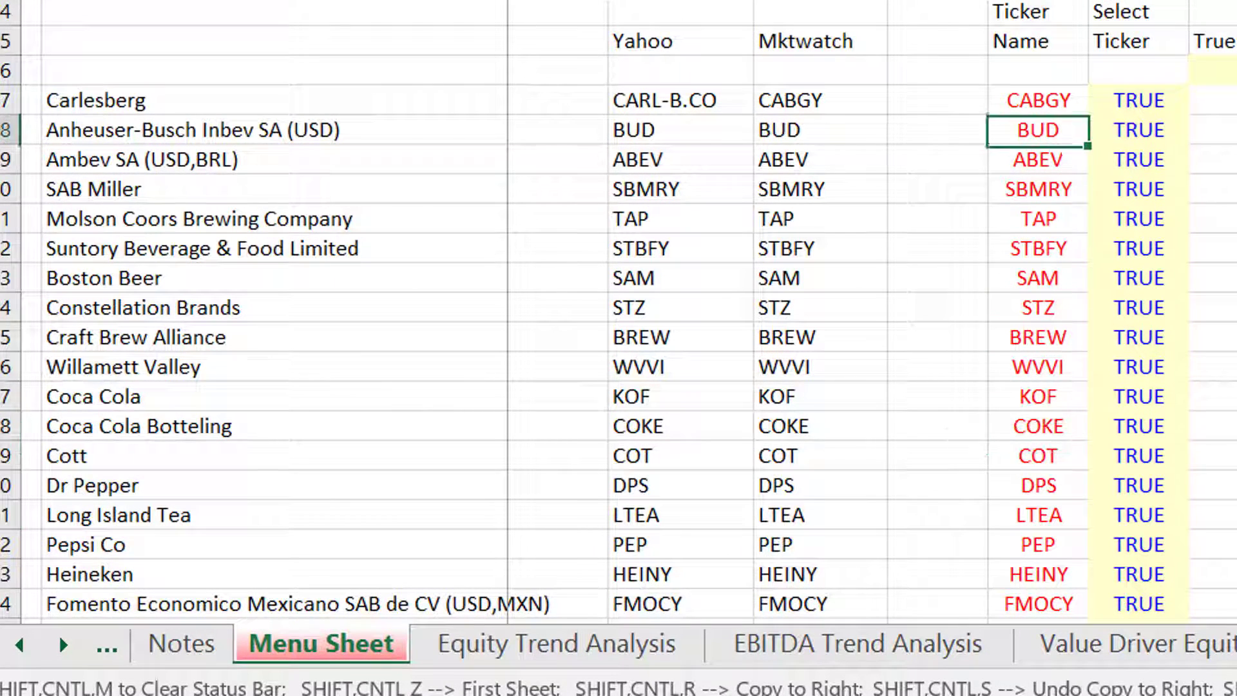
Compare the Yahoo and Mktwatch ticker symbols for Anheuser-Busch Inbev and Carlesberg
key("Left")
key("Left")
key("Left")
key("Right")
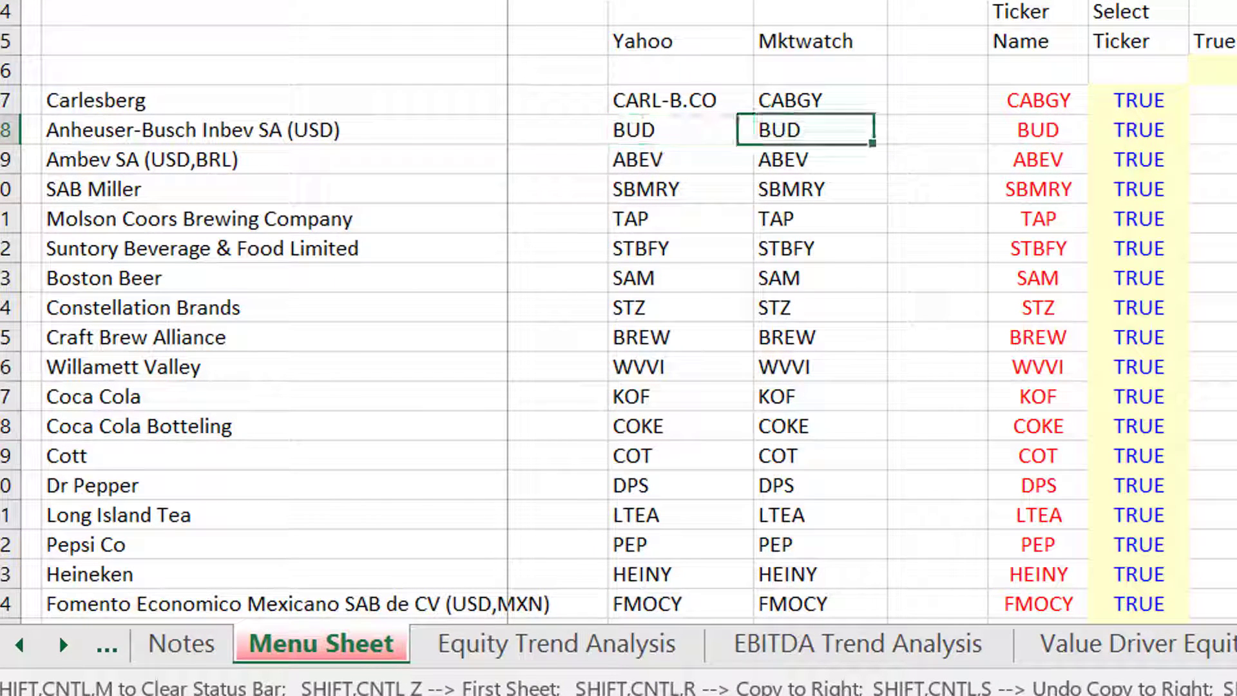
key("Left")
key("Right")
key("Up")
key("Left")
key("Left")
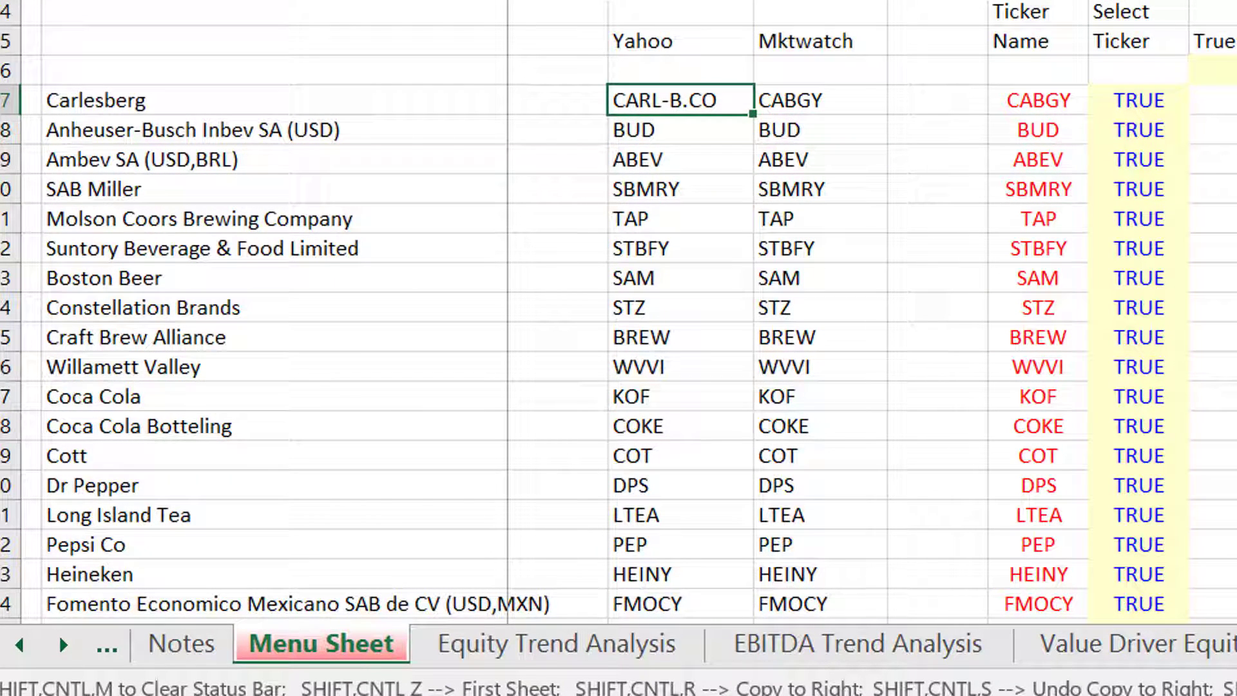
Fill the Yahoo and Mktwatch ticker cells from Carlesberg through Diageo with the standard light blue colour
key("Right")
key("Right")
key("shift+Right")
key("shift+Down")
key("shift+Down")
key("shift+Down")
key("shift+Down")
key("shift+Down")
key("shift+Down")
key("shift+Down")
key("shift+Down")
key("shift+Down")
key("shift+Down")
key("shift+Down")
key("shift+Down")
key("shift+Down")
key("shift+Down")
key("shift+Down")
key("shift+Down")
key("shift+Down")
key("shift+Down")
key("shift+Down")
key("shift+Down")
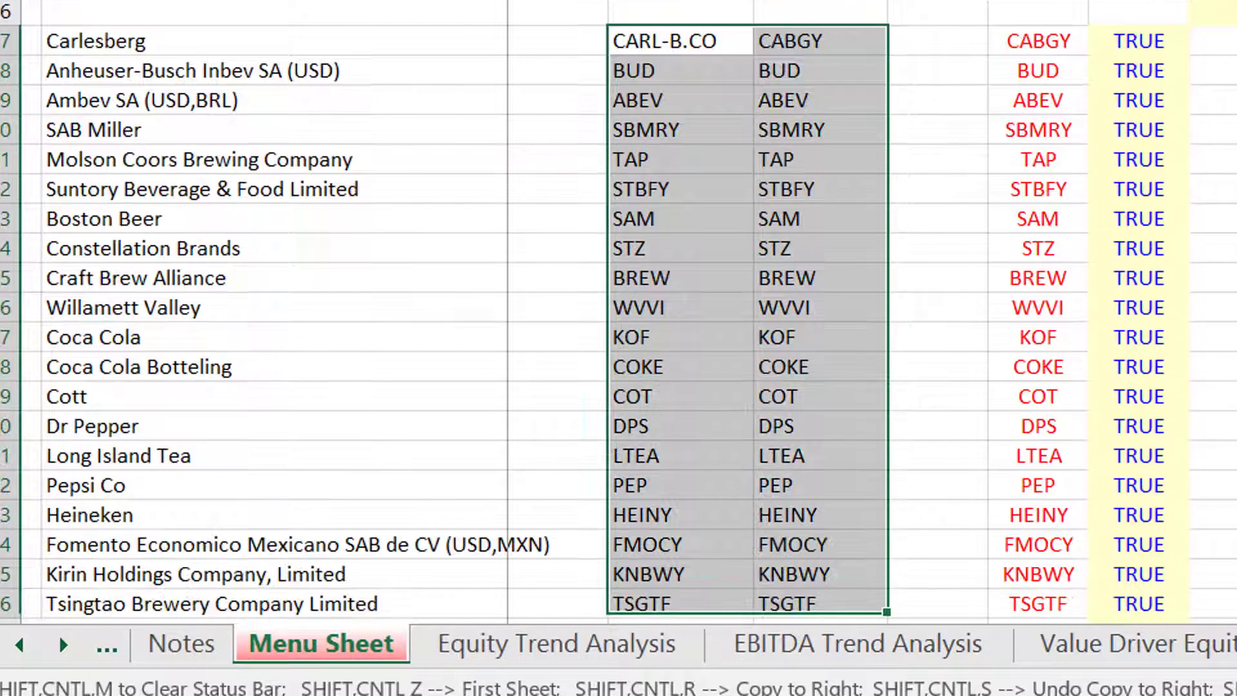
key("shift+Up")
key("shift+Up")
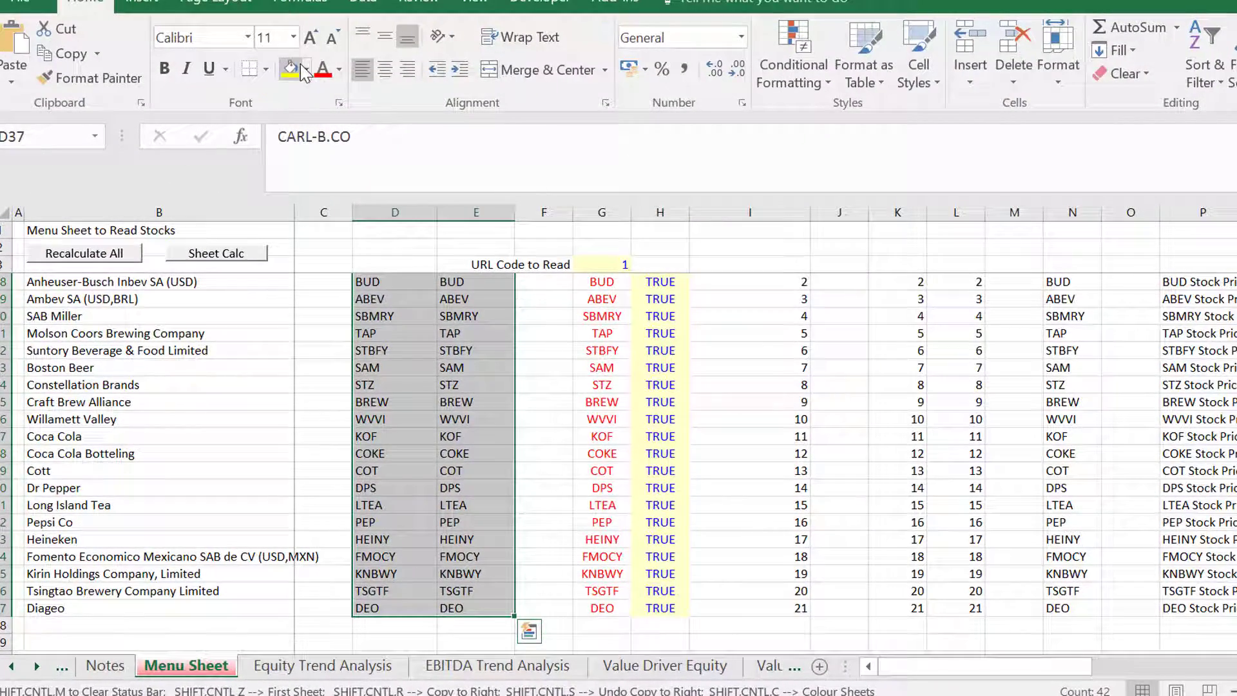
left_click(306, 69)
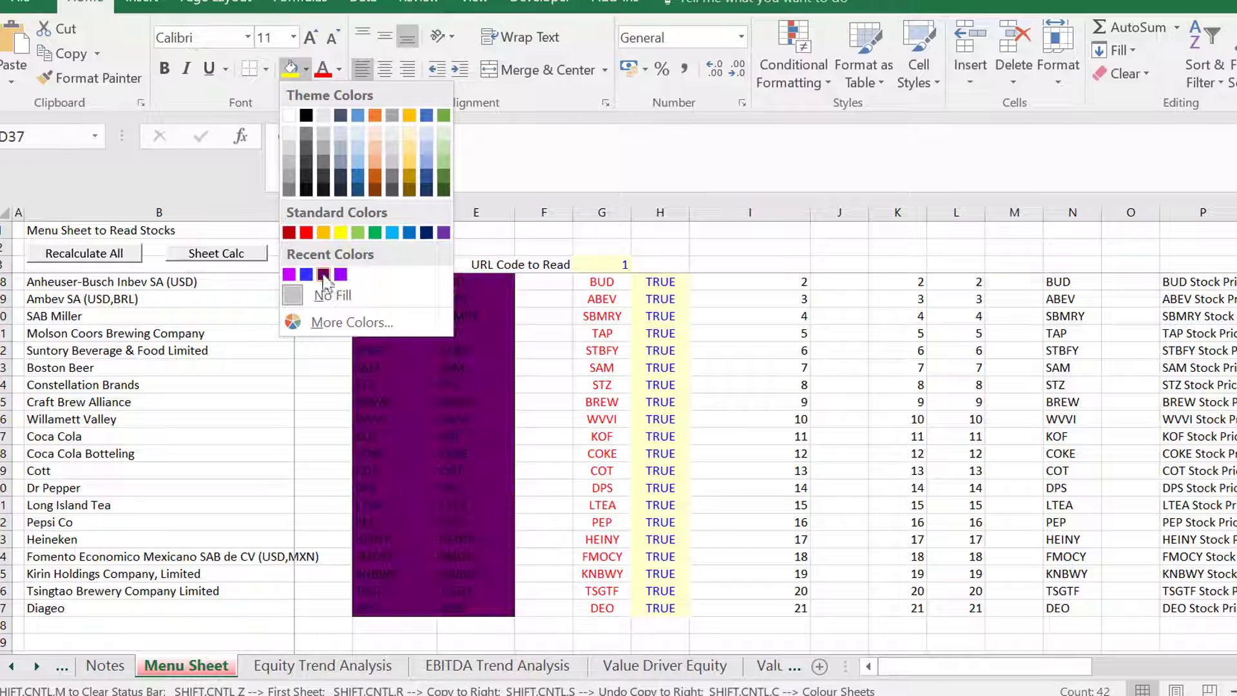
left_click(395, 235)
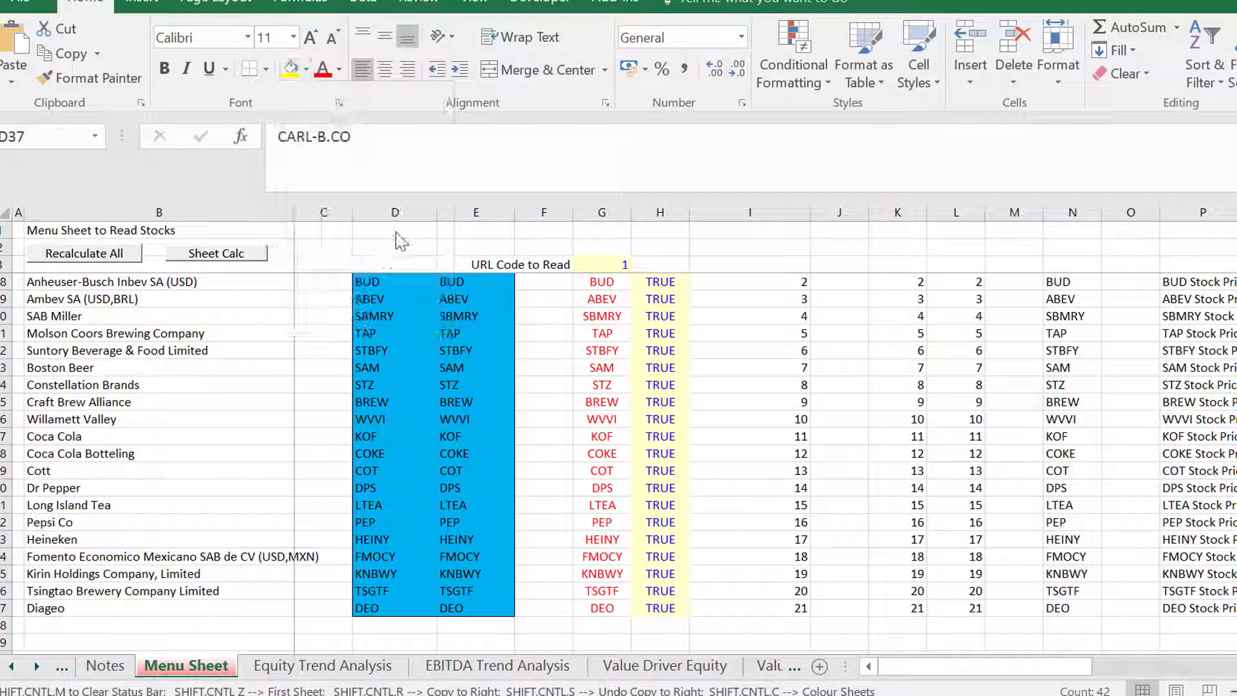
Make the Yahoo and Mktwatch column headings above the ticker list bold and centred
left_click(397, 362)
key("Up")
key("Up")
key("Up")
key("Up")
key("Up")
key("Up")
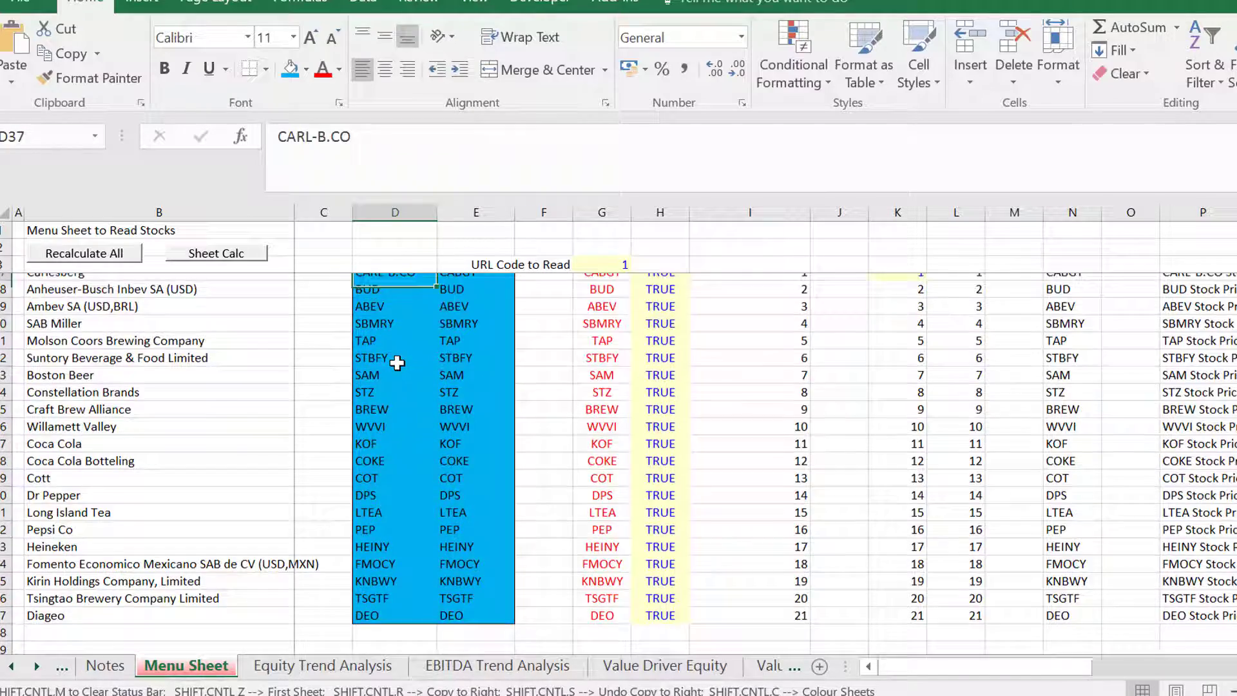
key("Up")
key("Up")
key("Up")
key("Up")
key("Up")
key("Up")
key("Up")
key("Up")
key("Up")
key("Up")
key("Up")
key("Up")
key("Up")
key("Up")
key("Up")
key("Up")
key("Up")
key("Up")
key("Up")
key("Up")
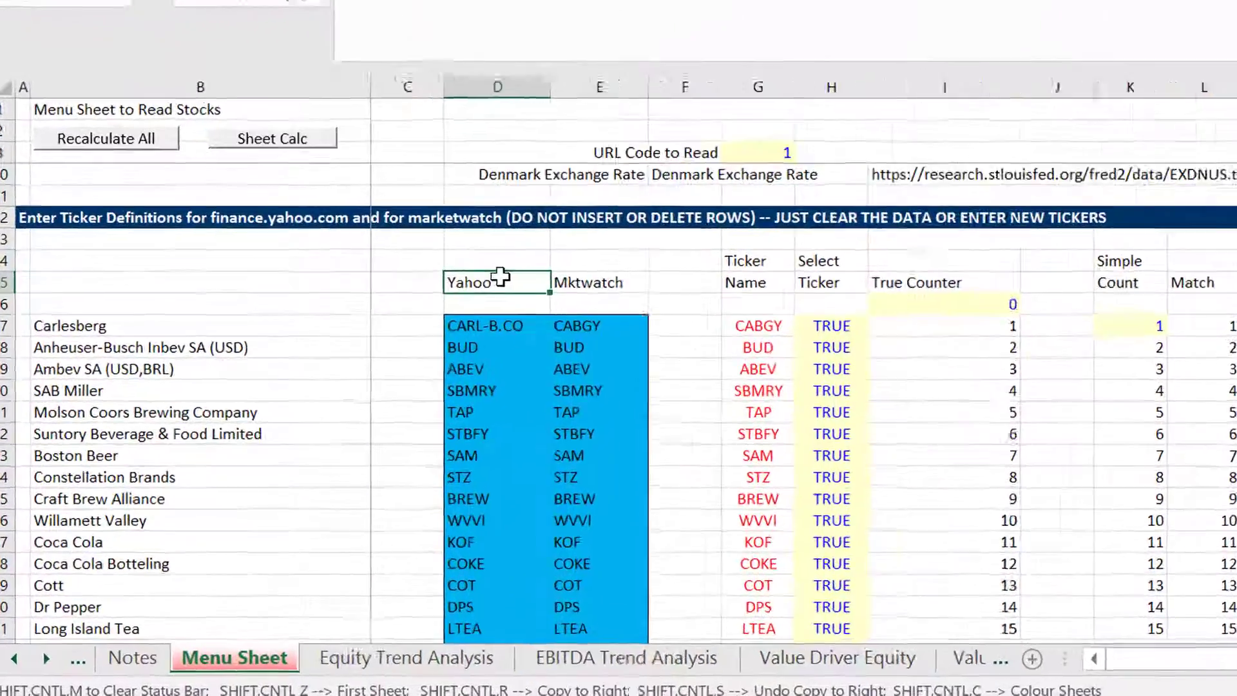
key("shift+Right")
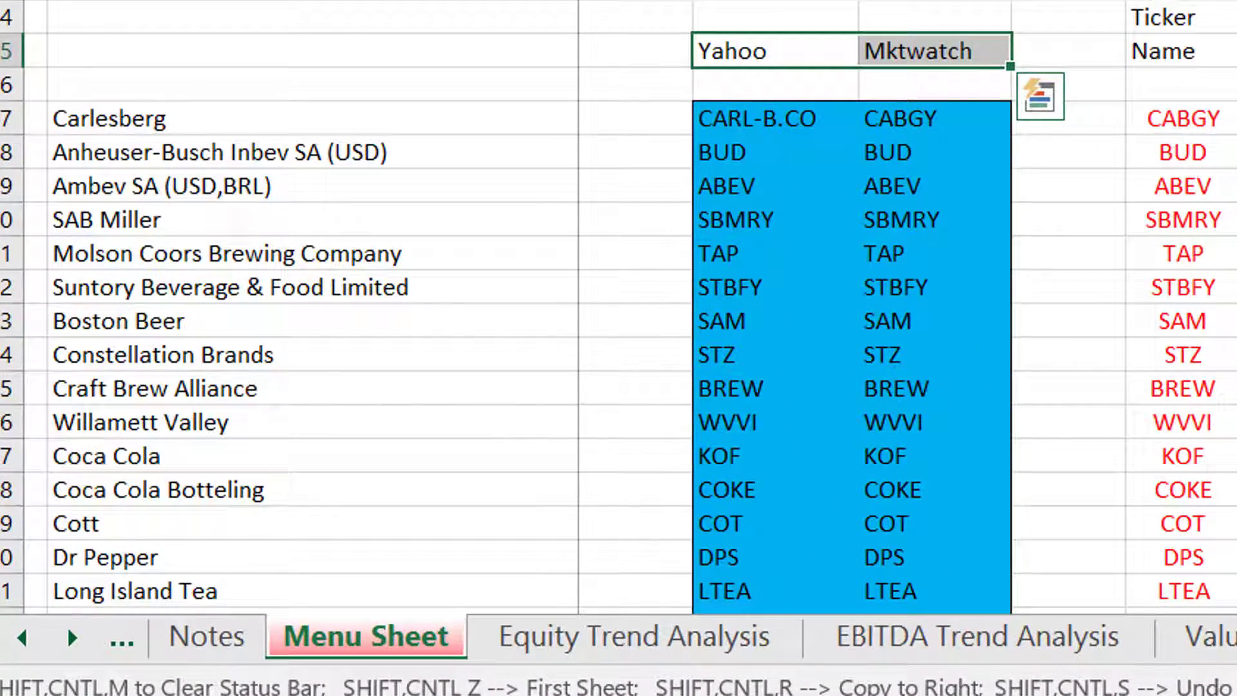
key("ctrl+b")
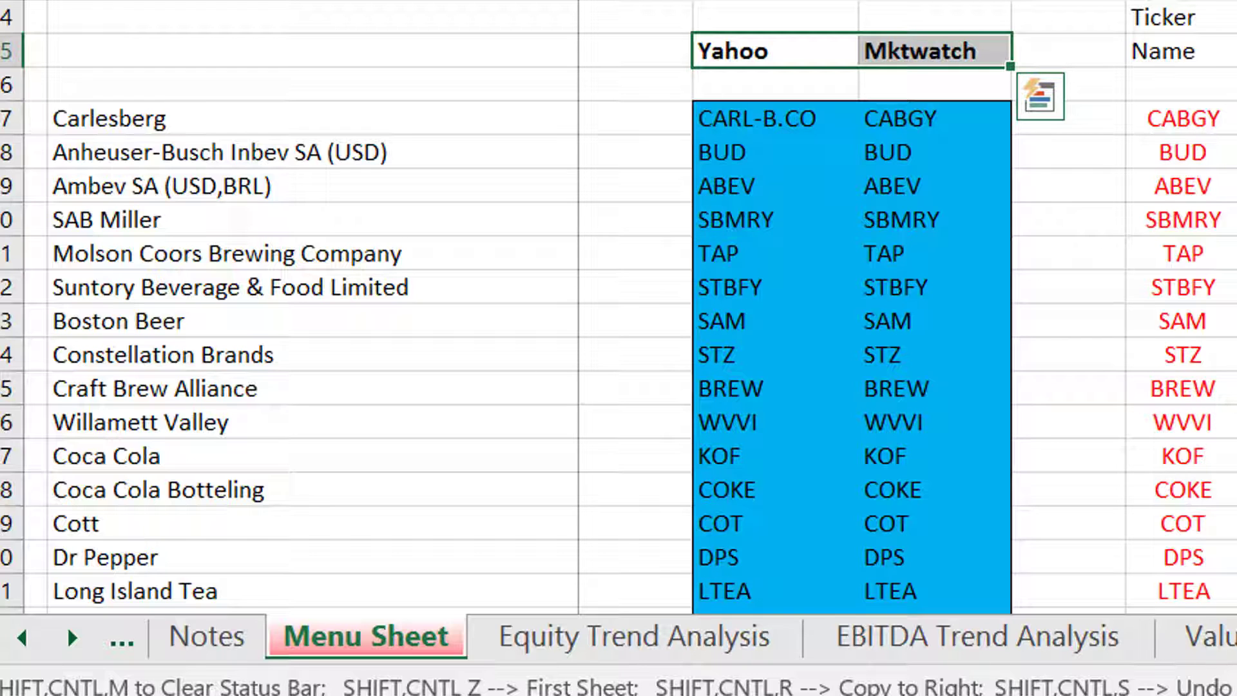
key("alt+h")
key("a")
key("c")
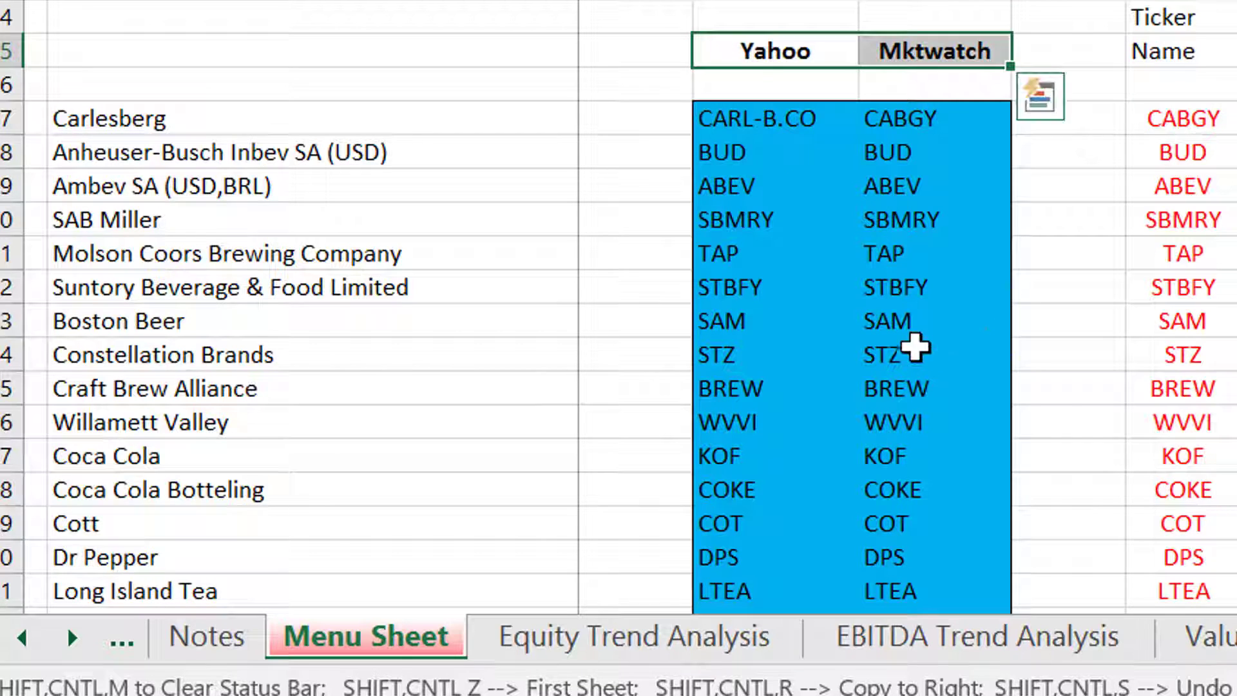
Look over the ticker columns and their headings, and switch to the Equity Trend Analysis sheet
left_click(1152, 161)
key("Left")
key("Left")
key("Left")
key("Left")
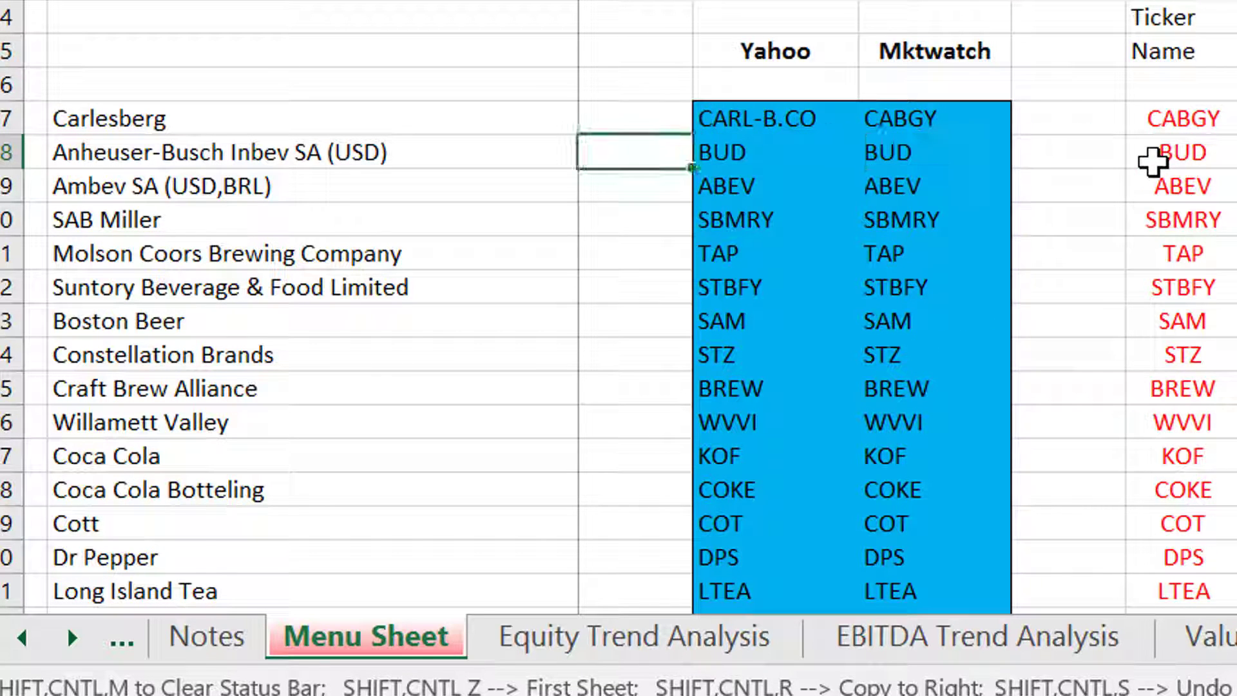
key("Up")
key("Up")
key("Up")
key("Right")
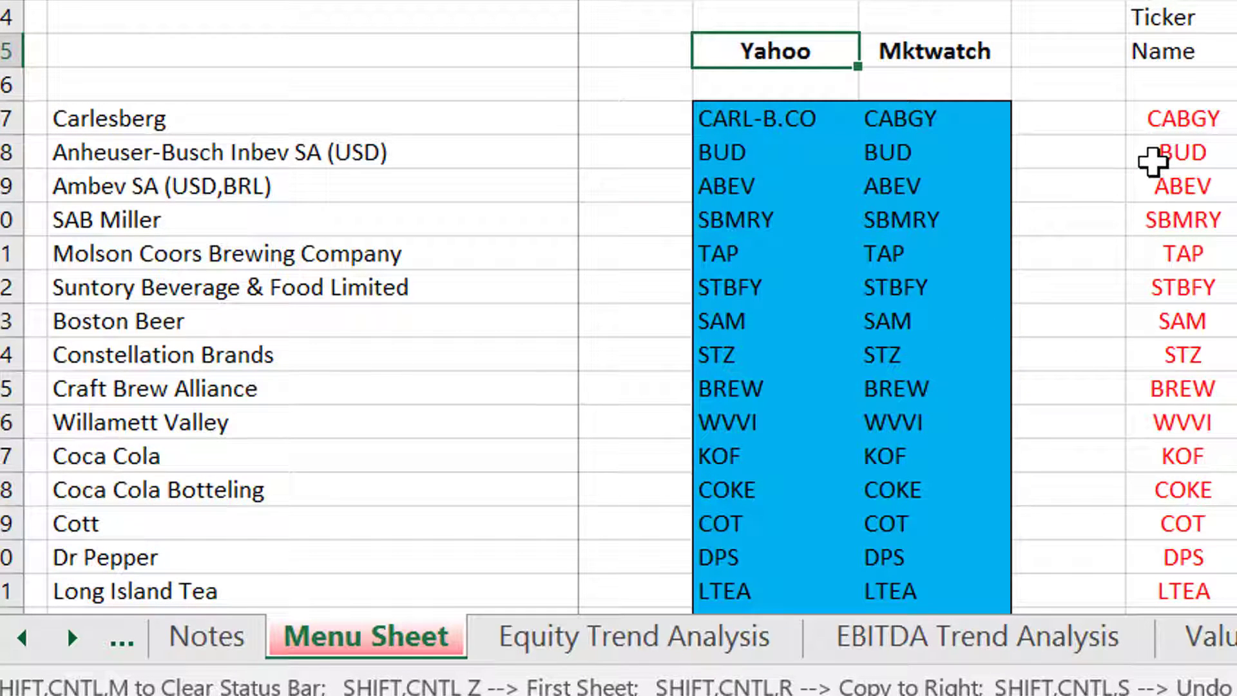
key("ctrl+Page_Down")
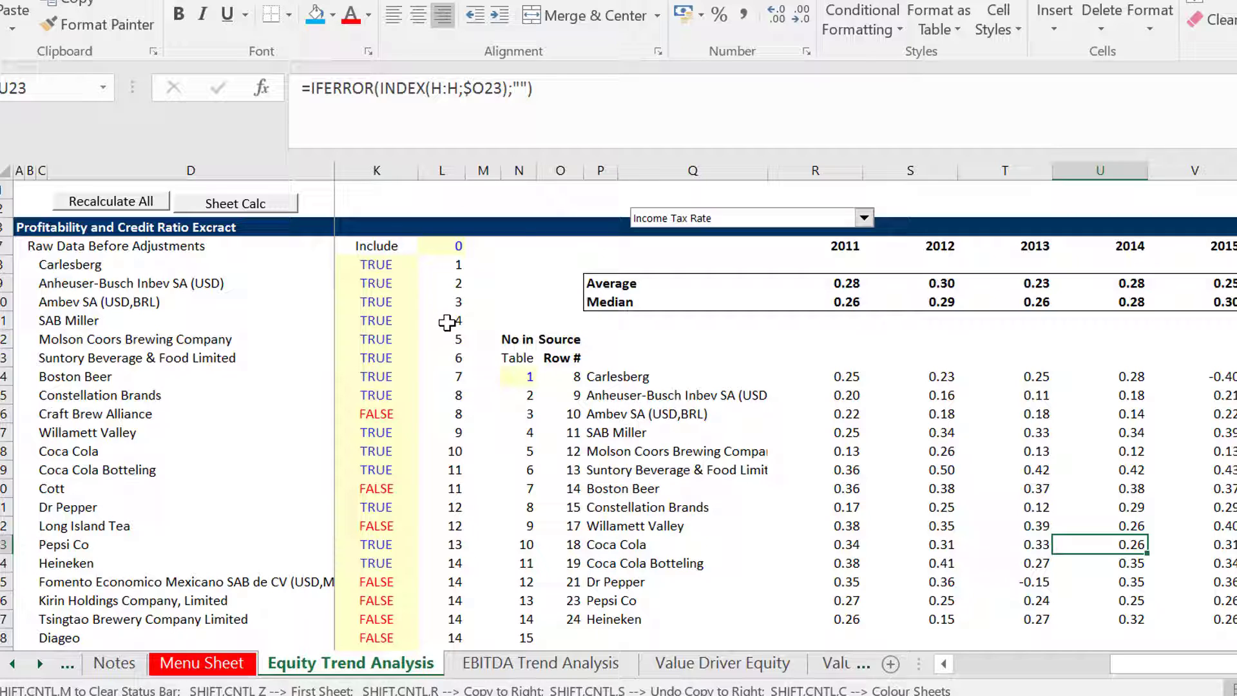
Set the ratio shown on the Equity Trend Analysis sheet to Net Debt to Book Capital and decline the incoming Skype call
left_click(865, 219)
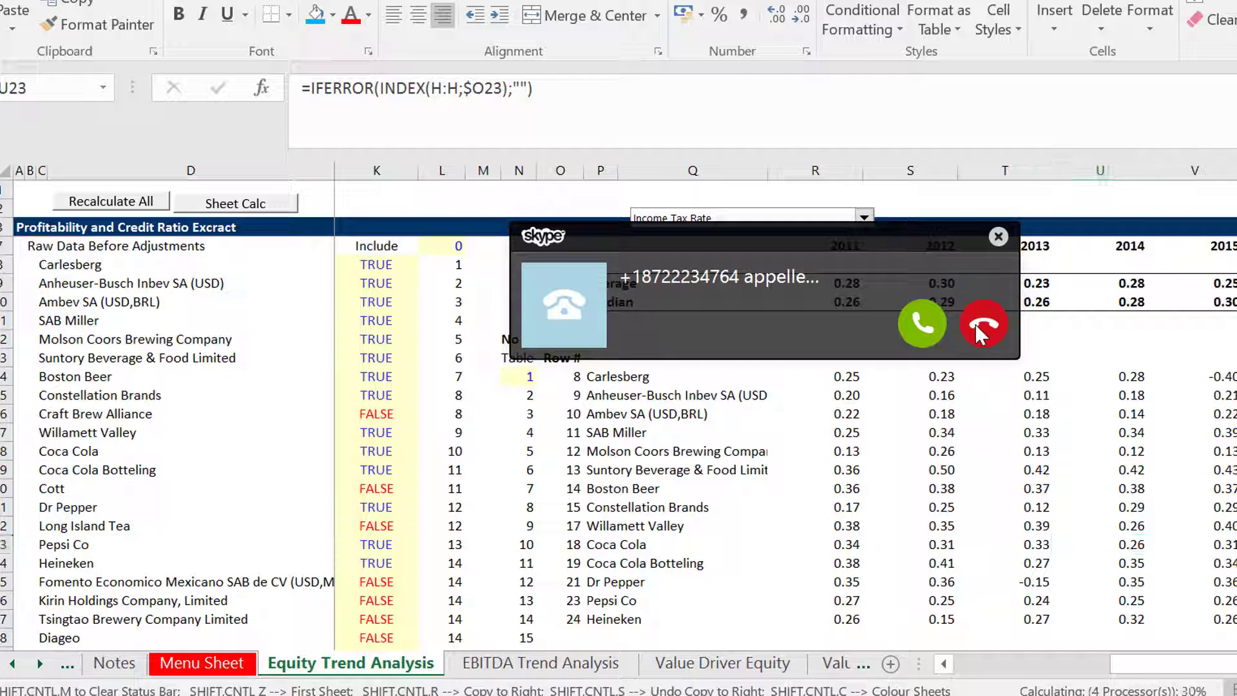
left_click(976, 323)
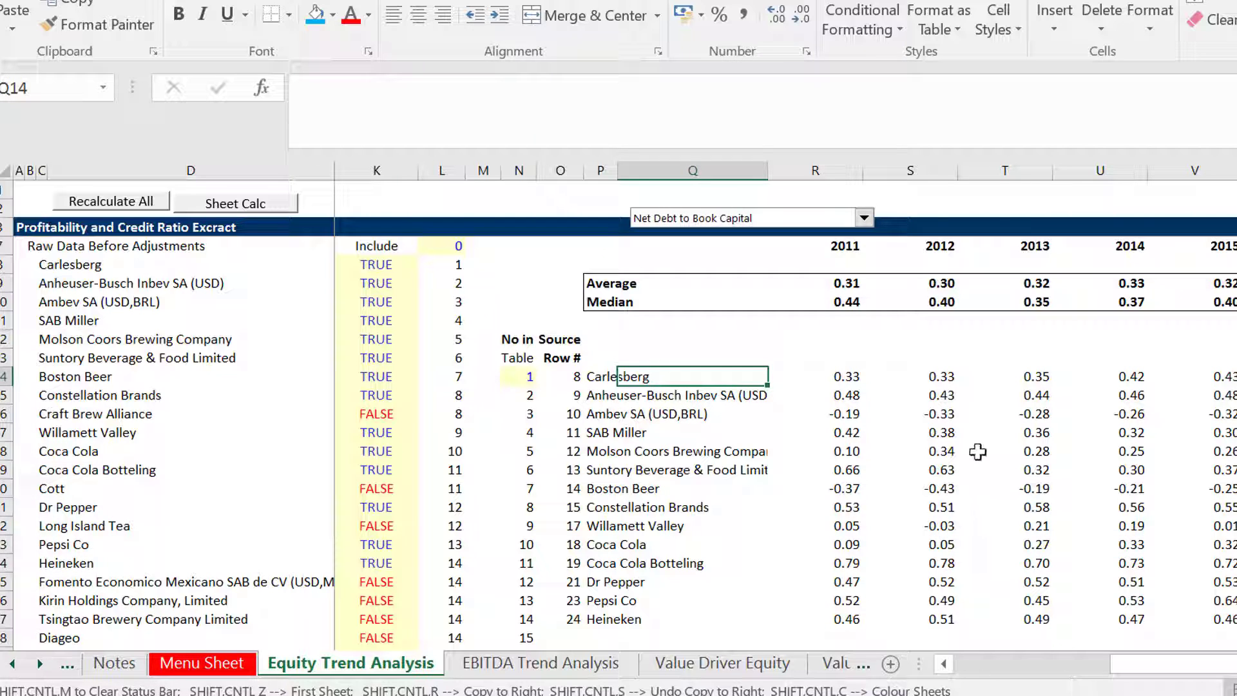
Examine Carlesberg's Net Debt to Book Capital ratios across the years 2011 to 2015
key("Right")
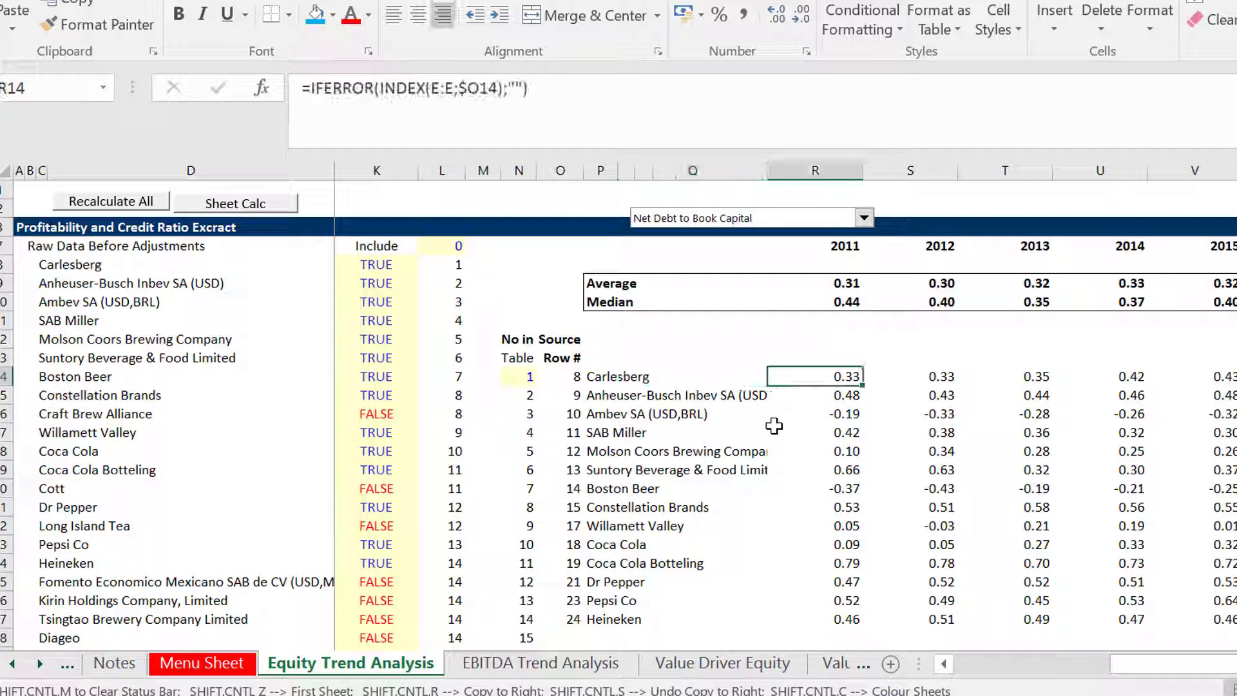
key("Right")
key("Right")
key("Right")
key("Left")
key("Left")
key("Left")
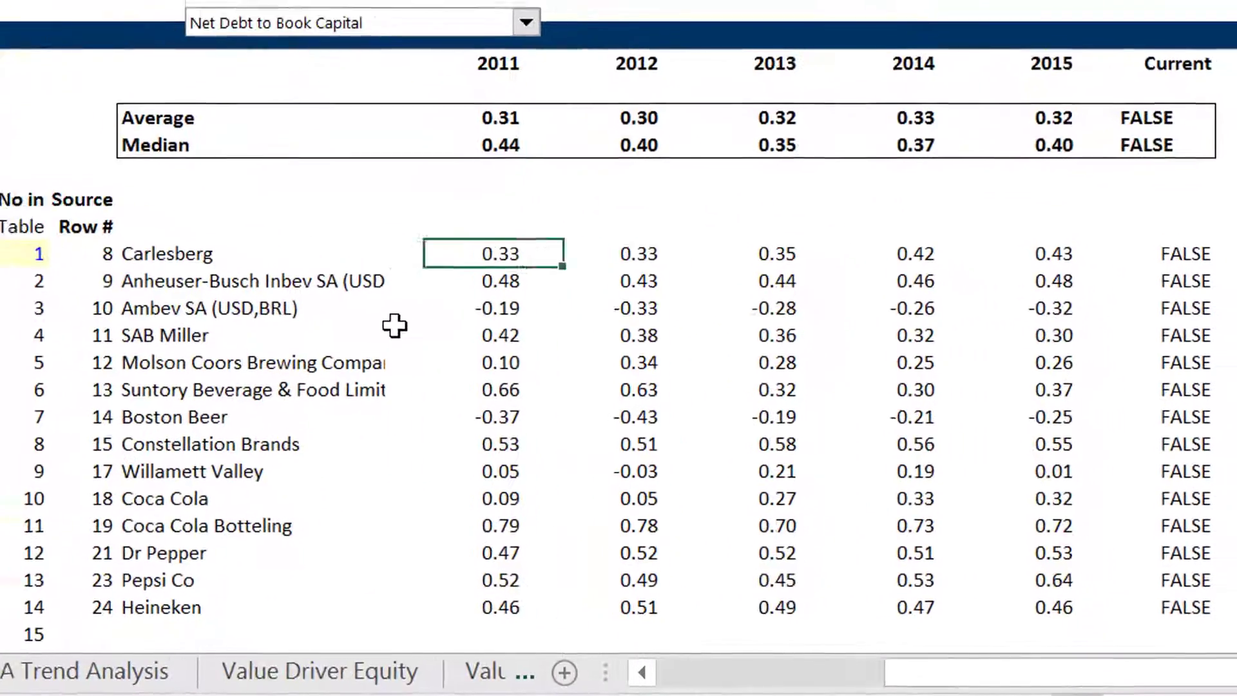
key("Right")
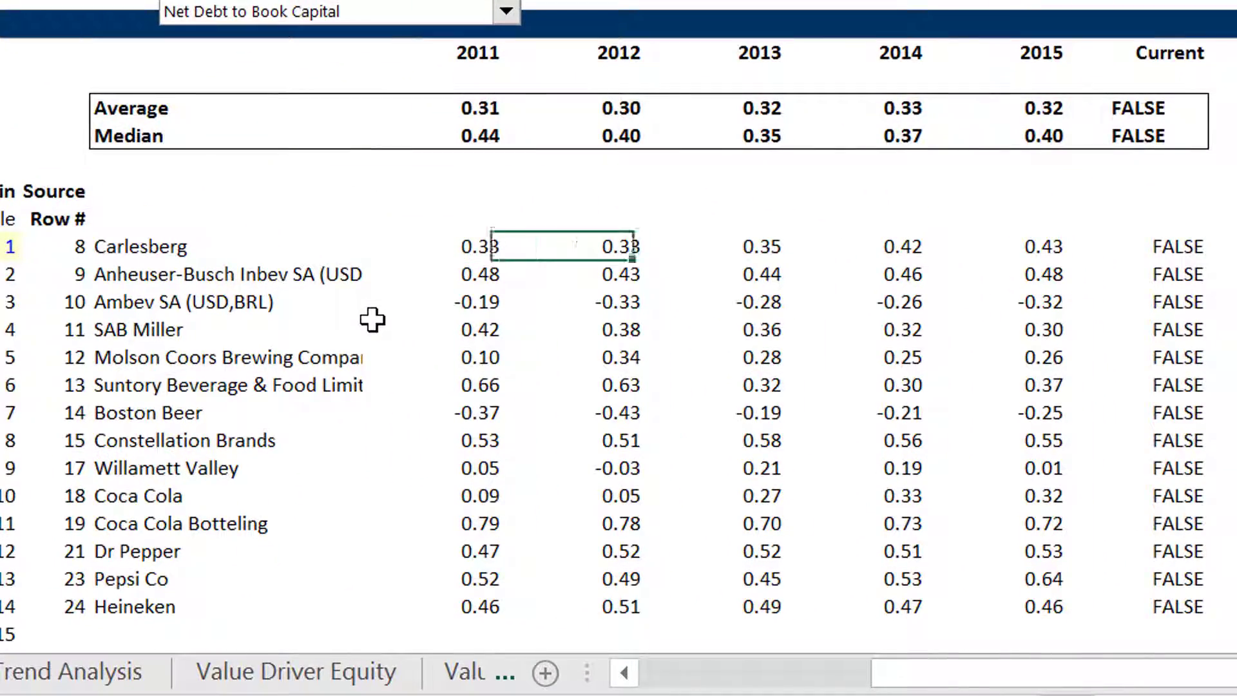
key("Right")
key("Right")
key("Right")
key("Right")
key("Left")
key("Left")
key("Left")
key("Left")
key("Left")
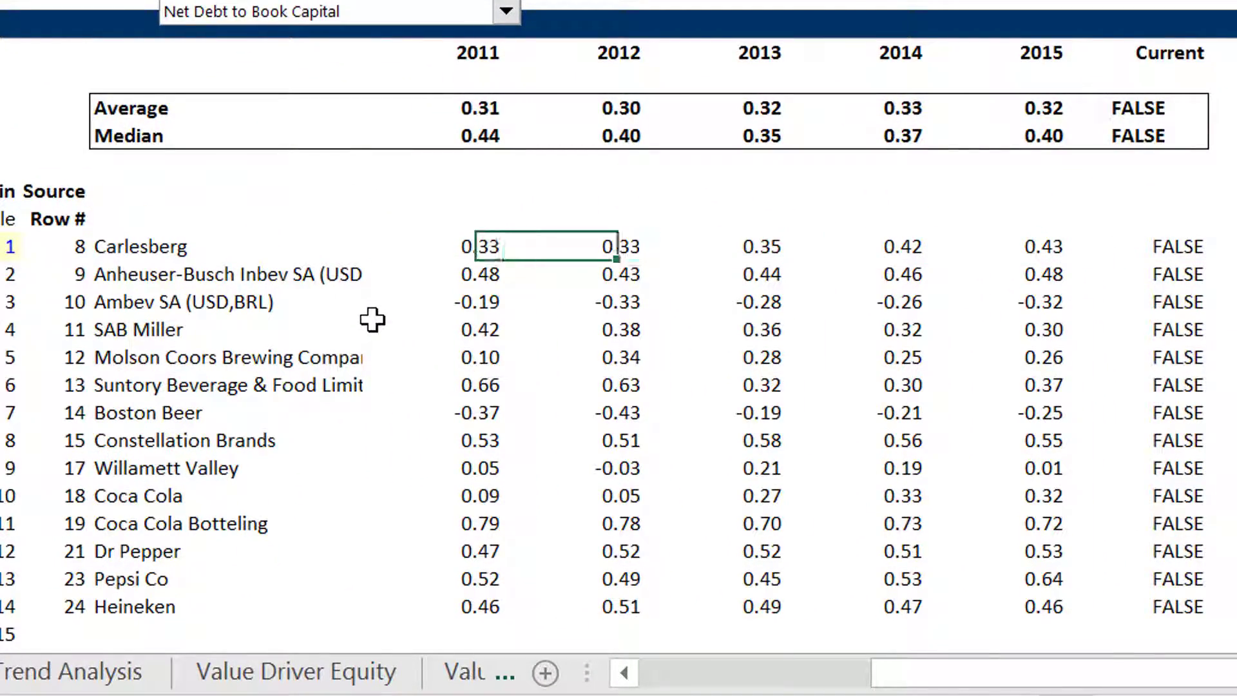
Compare the 2011 Net Debt to Book Capital ratios from Carlesberg down to Constellation Brands, declining the repeated Skype call
key("Down")
key("Down")
key("Down")
key("Down")
key("Up")
key("Up")
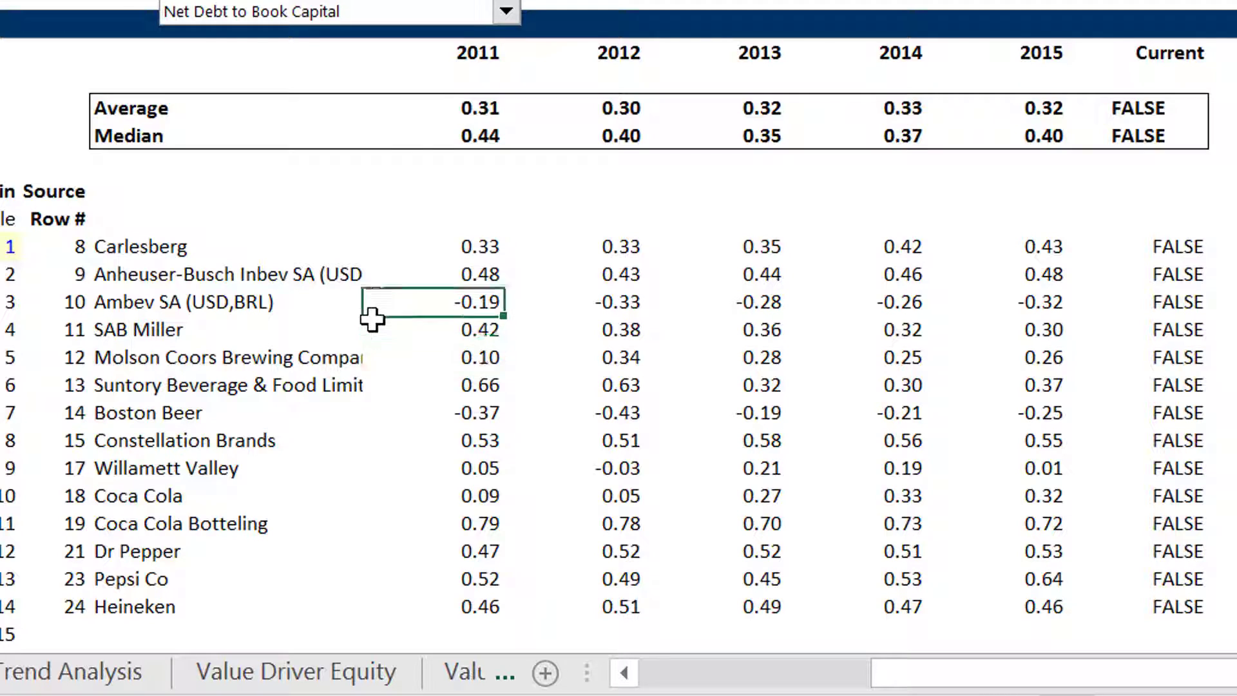
key("Down")
key("Down")
key("Down")
key("Down")
key("Down")
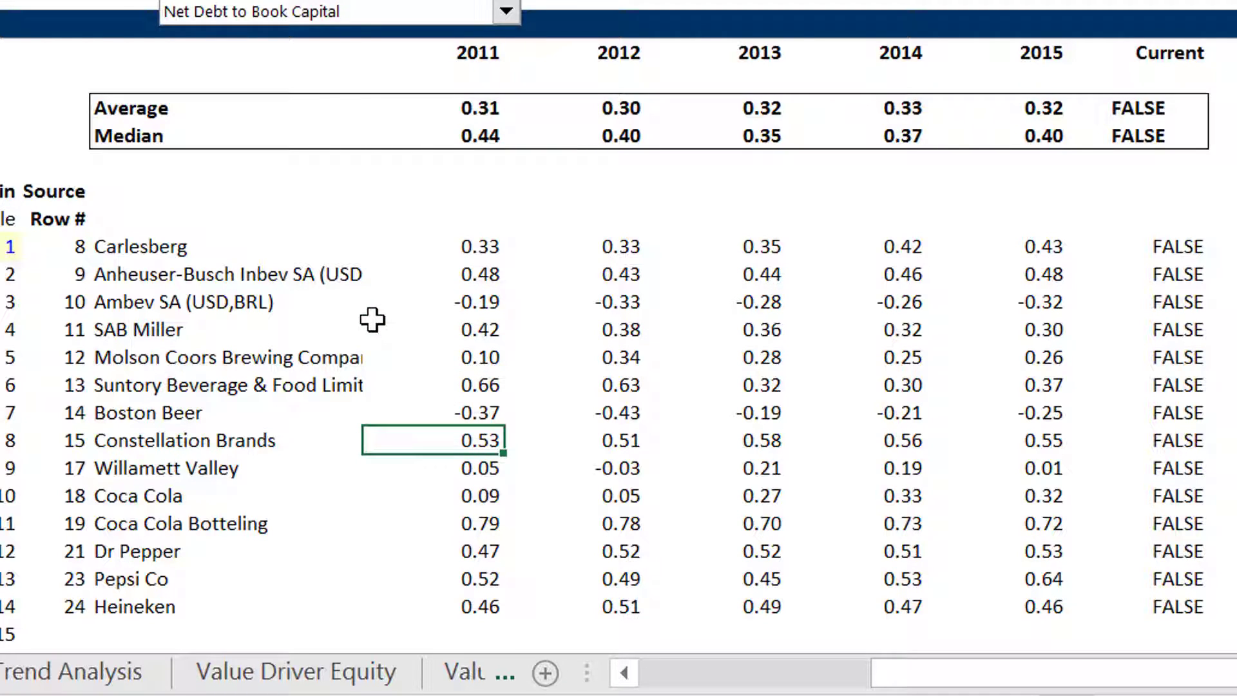
key("Up")
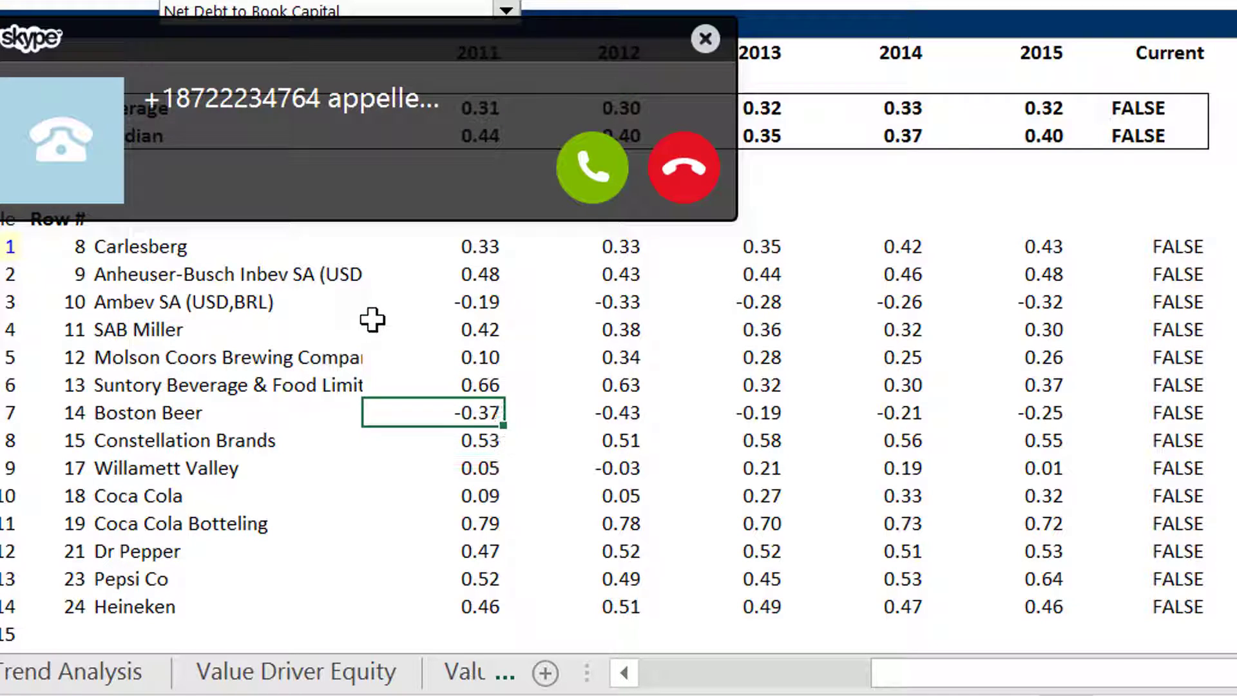
left_click(698, 161)
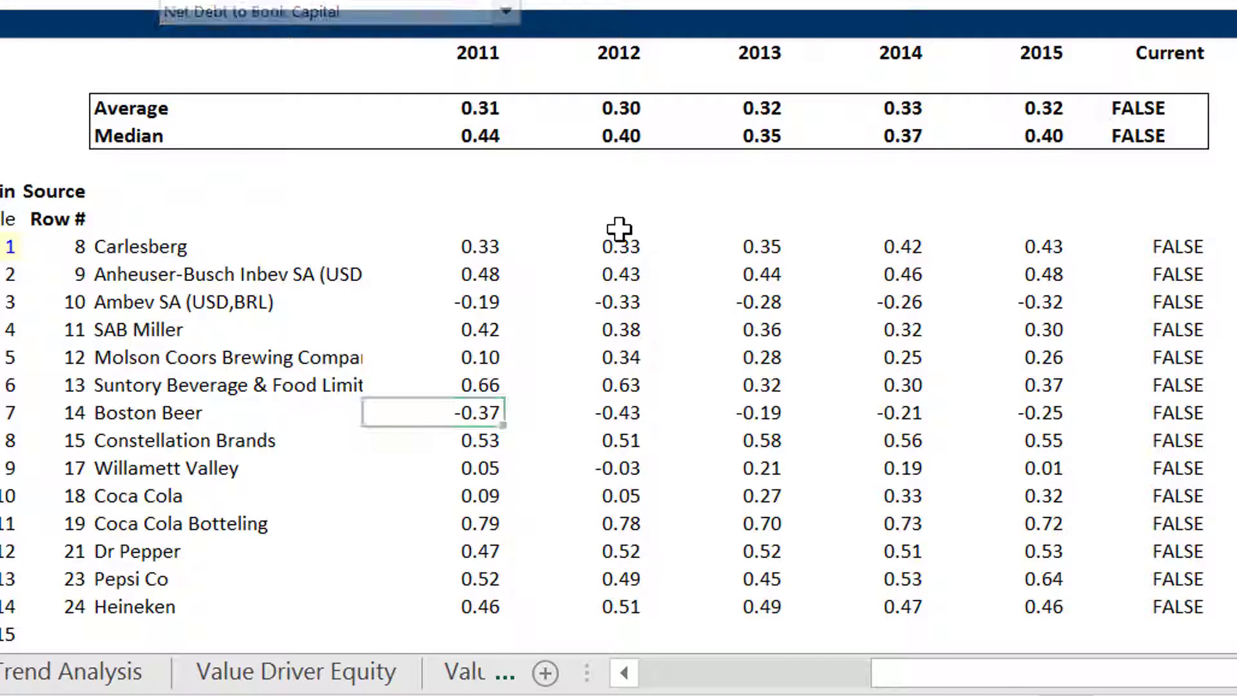
Switch to the EBITDA Trend Analysis sheet and set its displayed ratio to Debt/EBITDA
key("ctrl+Page_Down")
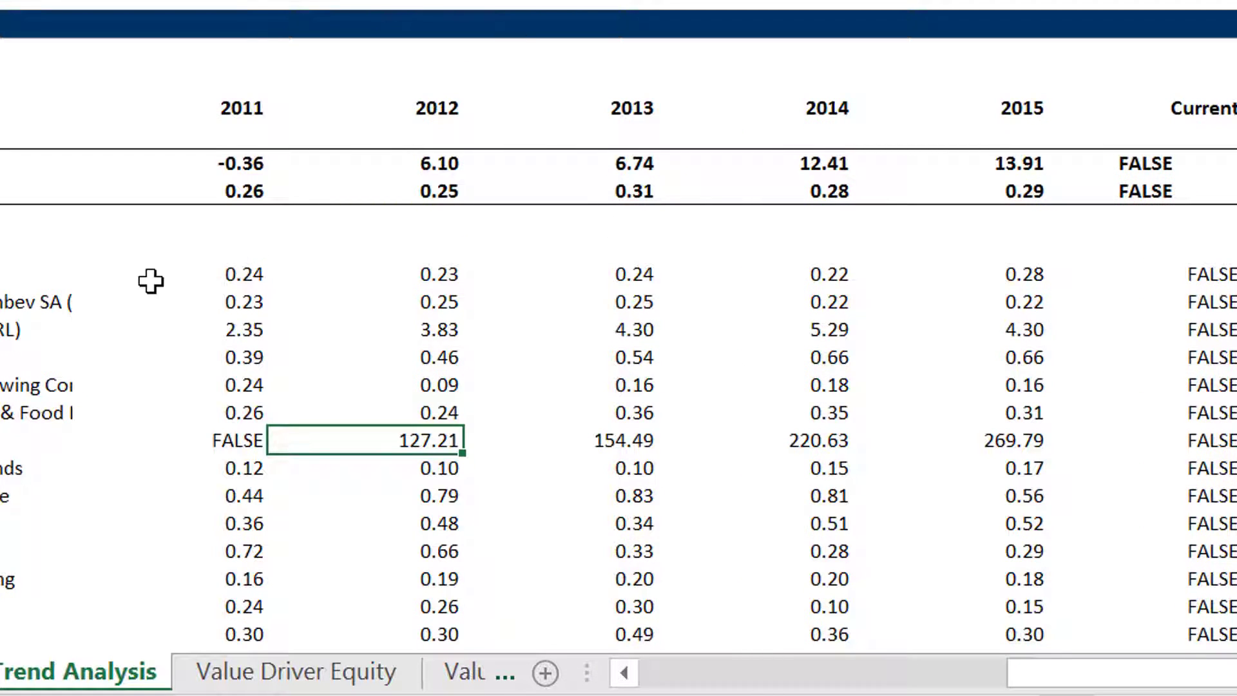
left_click(284, 5)
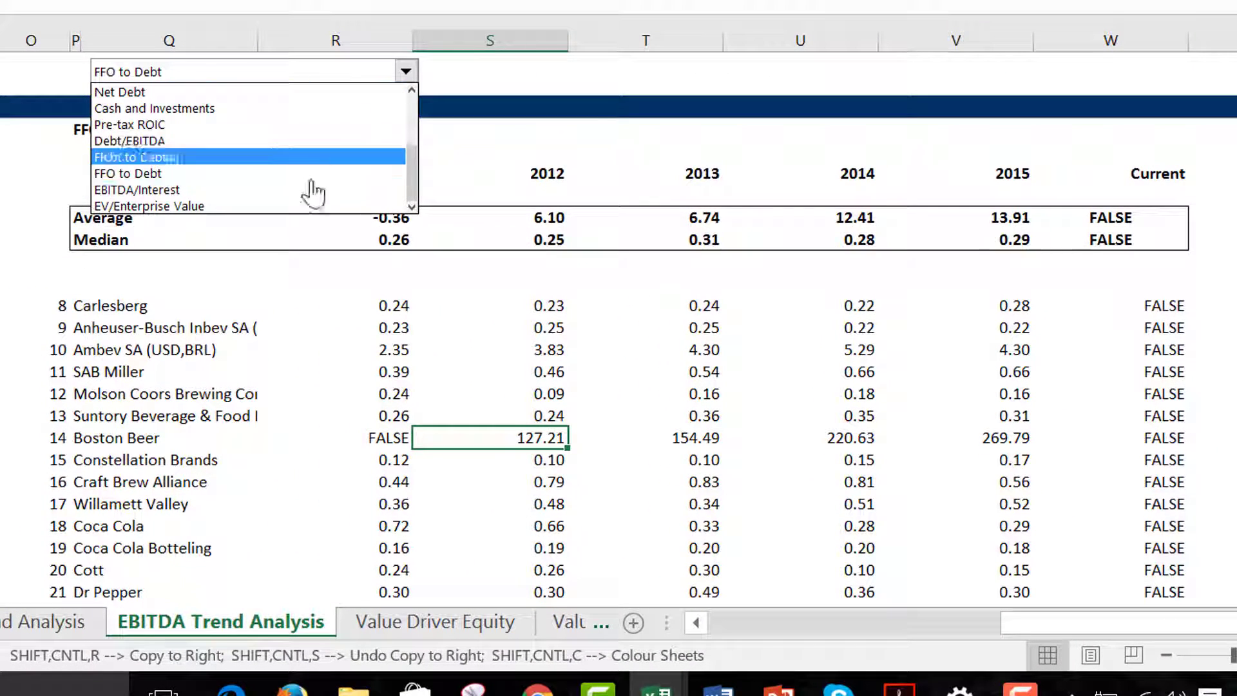
left_click(164, 141)
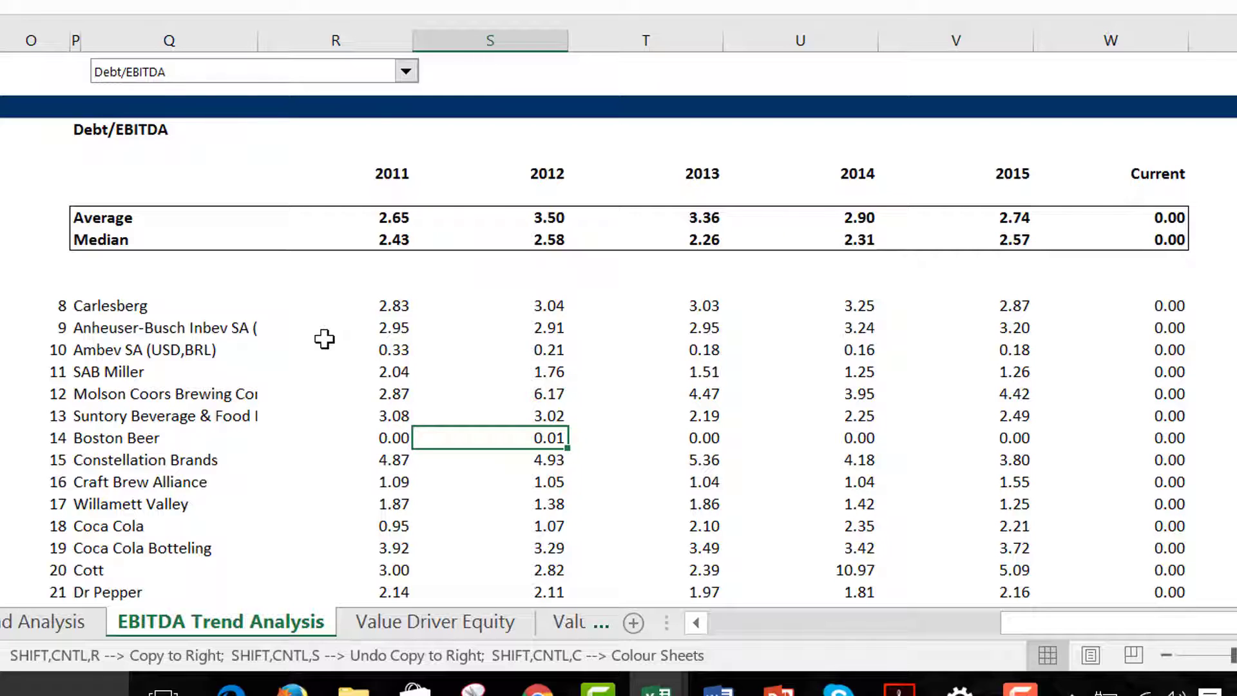
Examine the 2011 Debt/EBITDA ratios company by company from Carlesberg to Dr Pepper
key("Up")
key("Left")
key("Up")
key("Up")
key("Up")
key("Up")
key("Up")
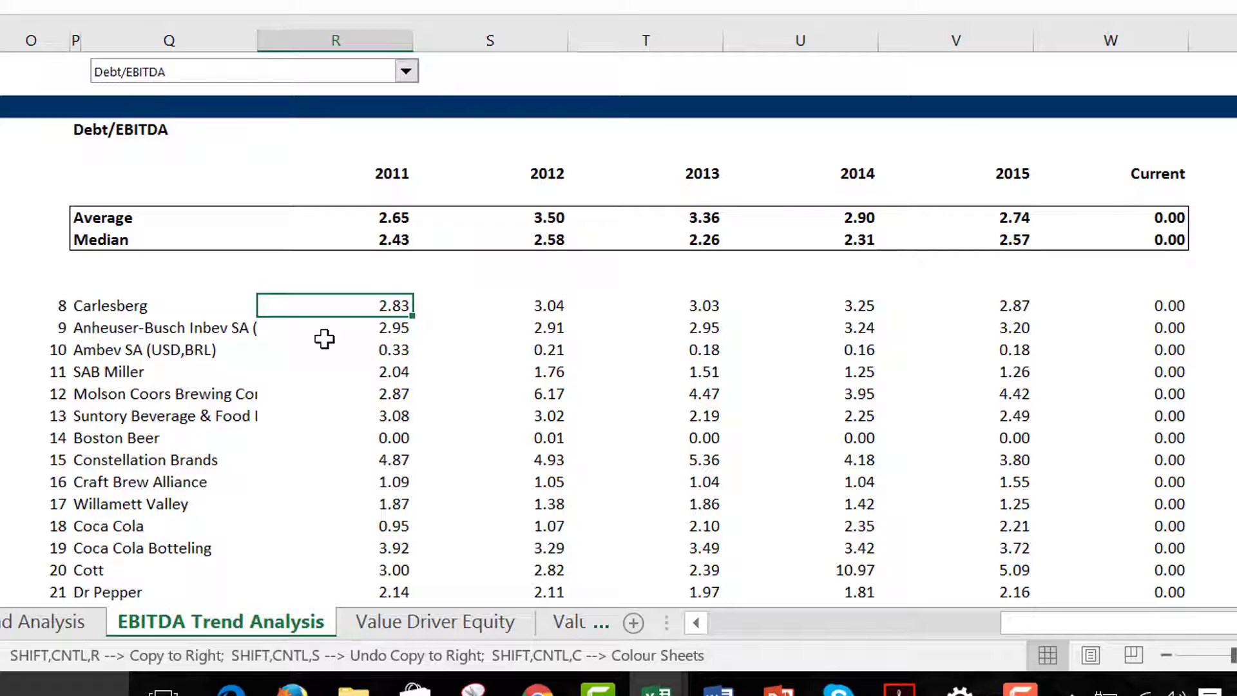
key("Down")
key("Down")
key("Down")
key("Down")
key("Down")
key("Down")
key("Down")
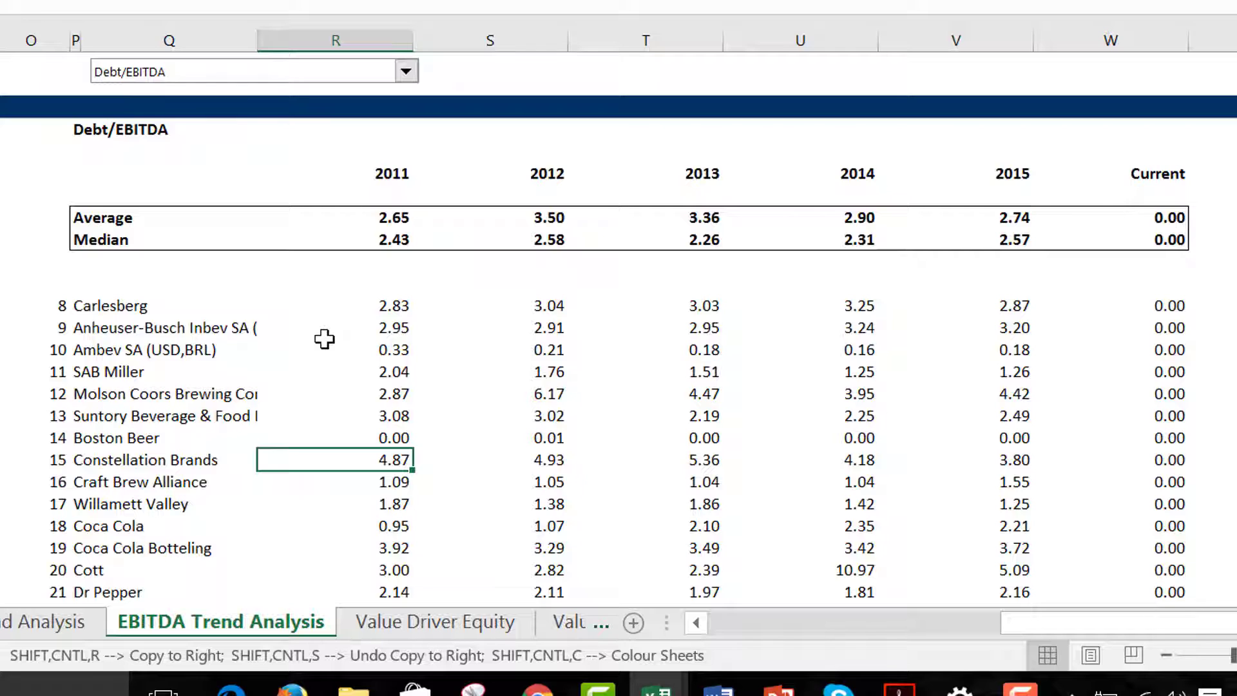
key("Down")
key("Down")
key("Down")
key("Down")
key("Down")
key("Down")
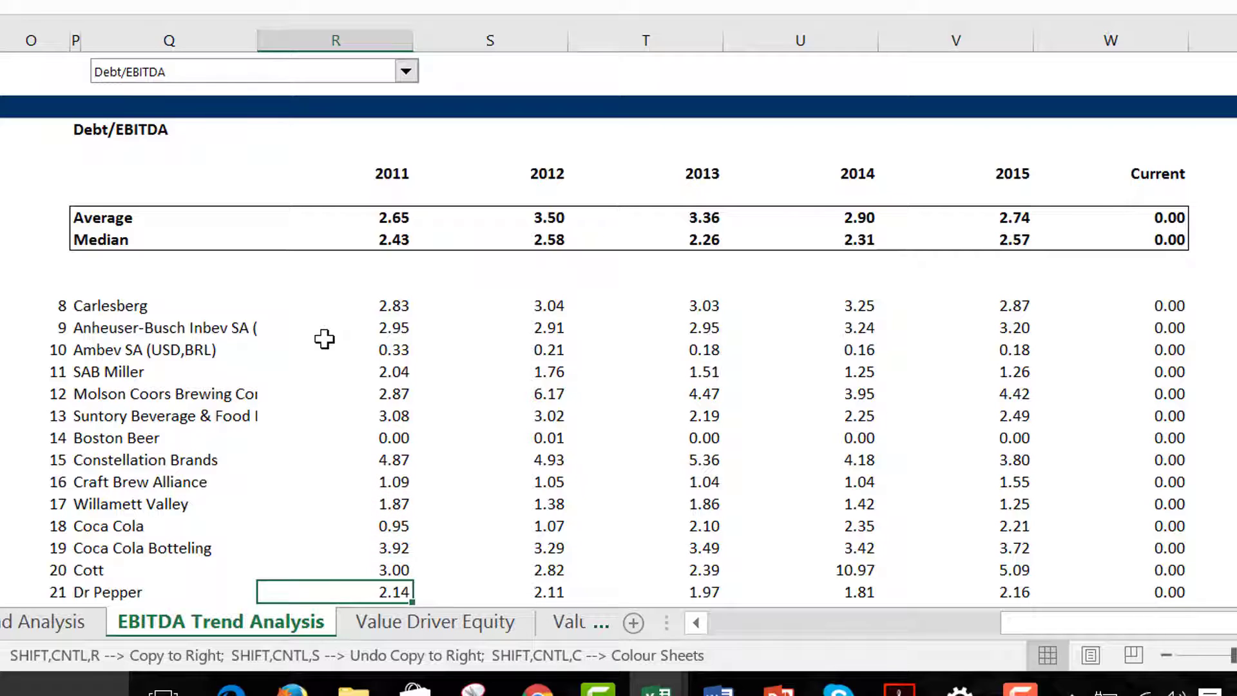
Compare the 2011 Debt/EBITDA ratios of the companies between Boston Beer and Willamett Valley
key("Up")
key("Up")
key("Up")
key("Up")
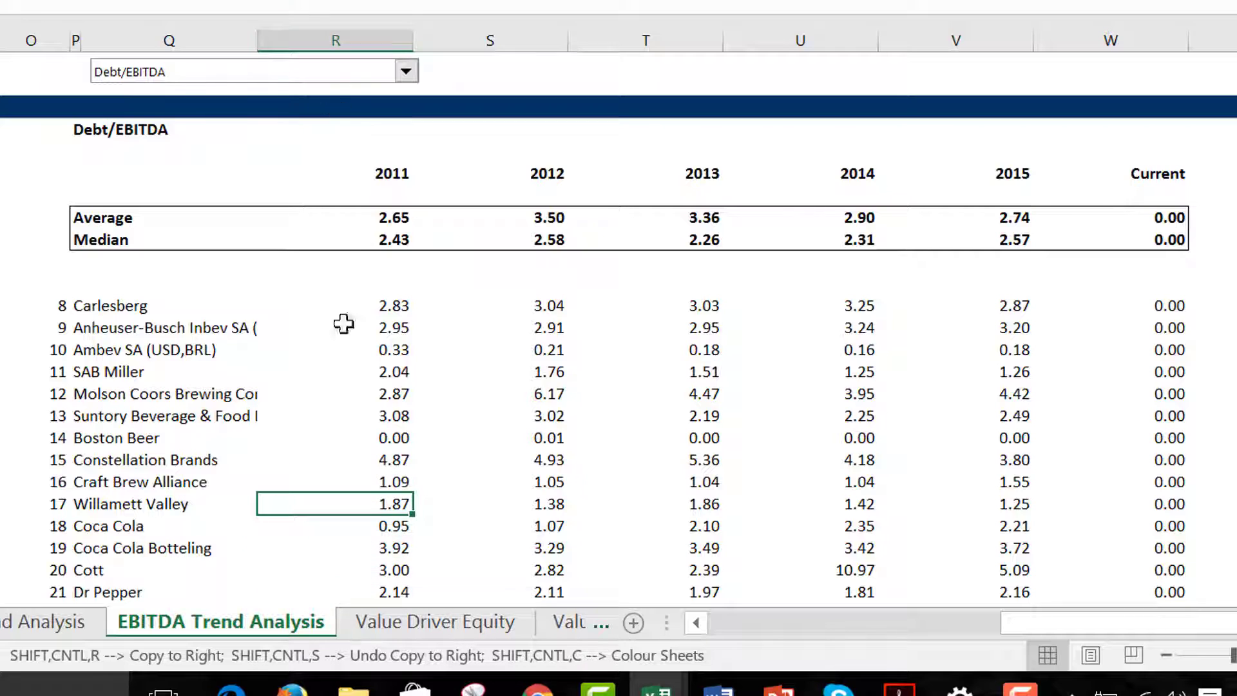
key("Up")
key("Up")
key("Up")
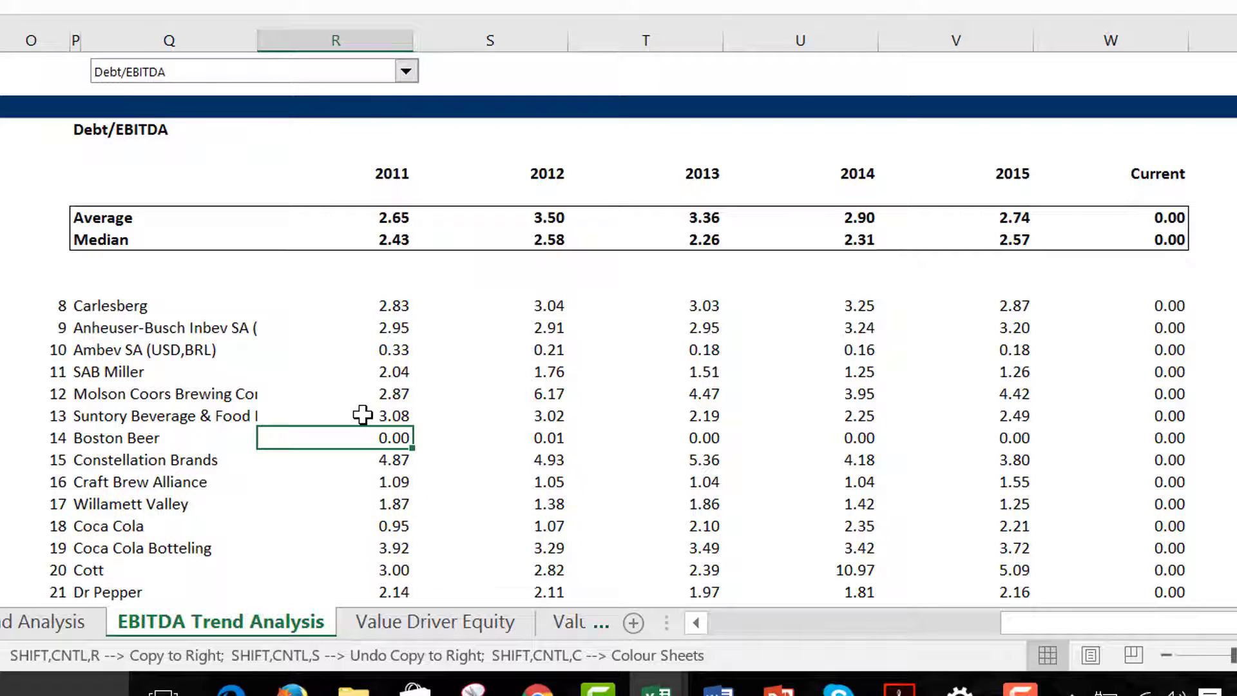
key("Down")
key("Down")
key("Down")
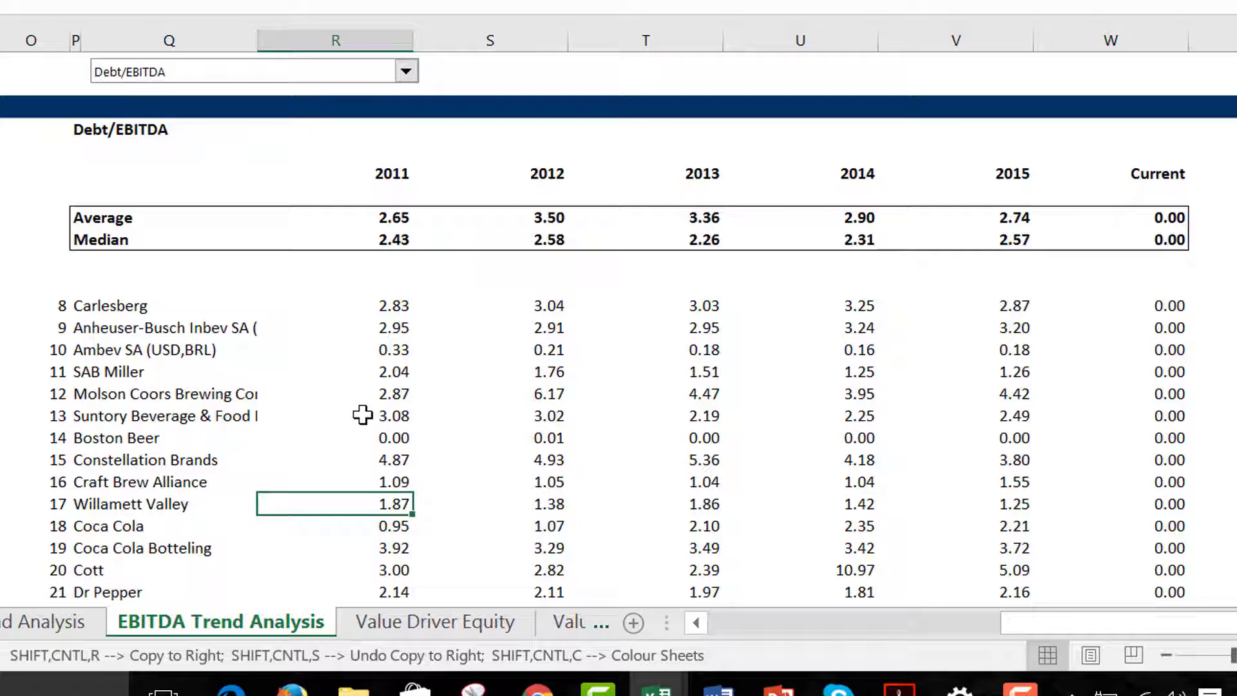
Review the remaining 2011 Debt/EBITDA ratios from Coca Cola down to the last companies in the table
key("Down")
key("Down")
key("Down")
key("Down")
key("Down")
key("Down")
key("Down")
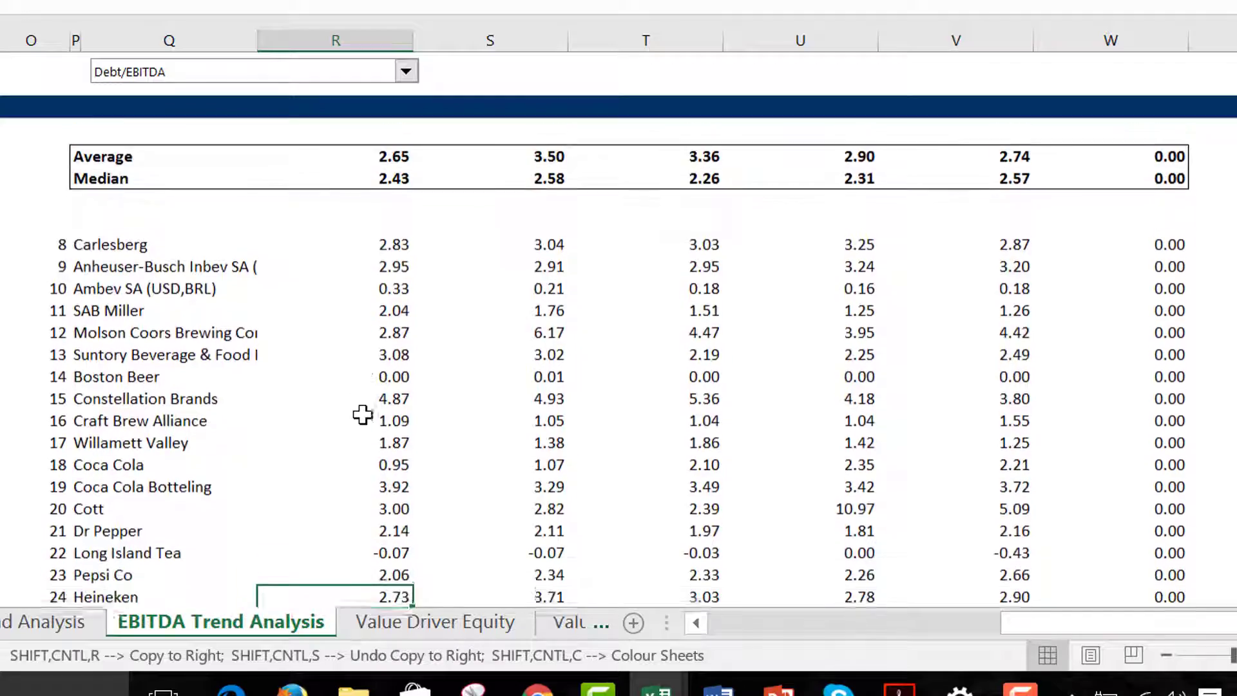
key("Down")
key("Down")
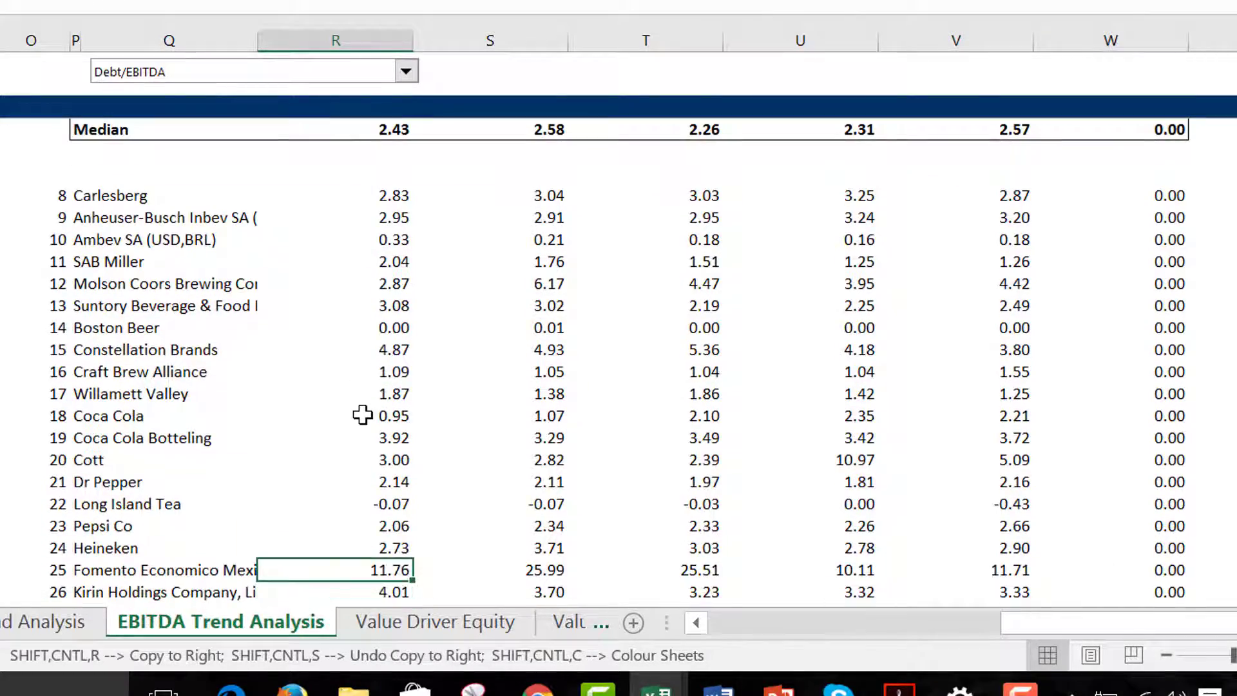
key("Down")
key("Down")
Examine how Fomento Economico's Debt/EBITDA ratio varies across the years
key("Up")
key("Up")
key("Up")
key("Right")
key("Right")
key("Right")
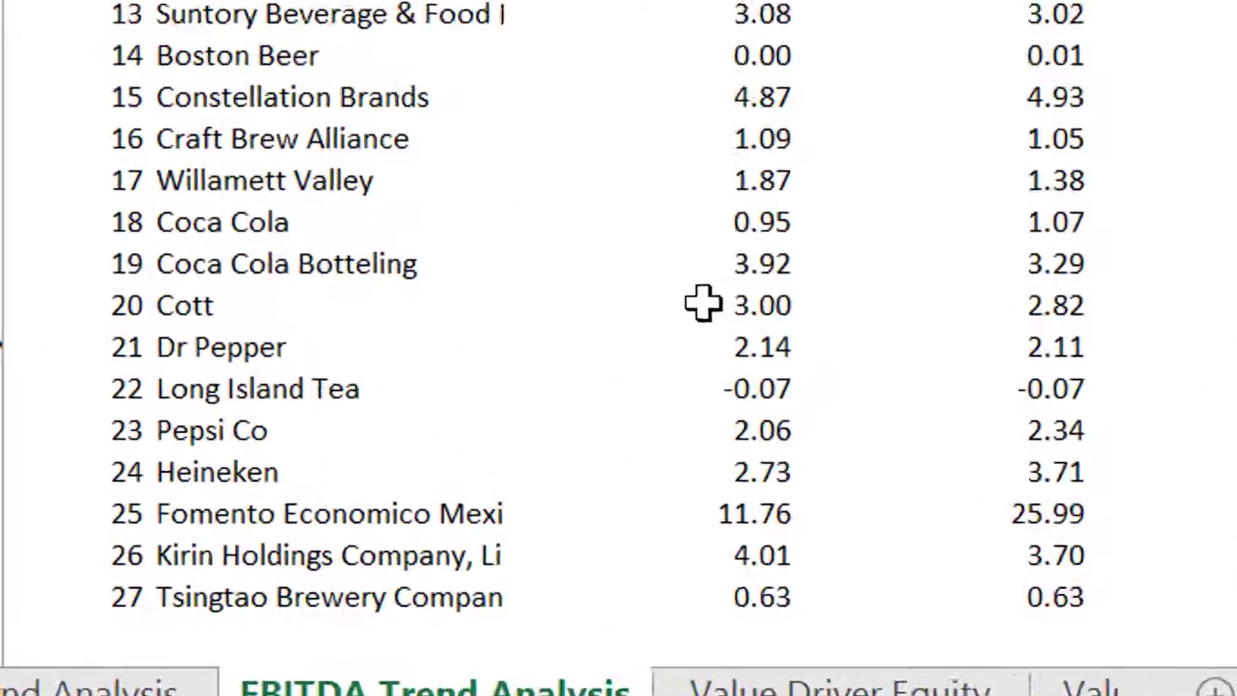
key("Left")
key("Left")
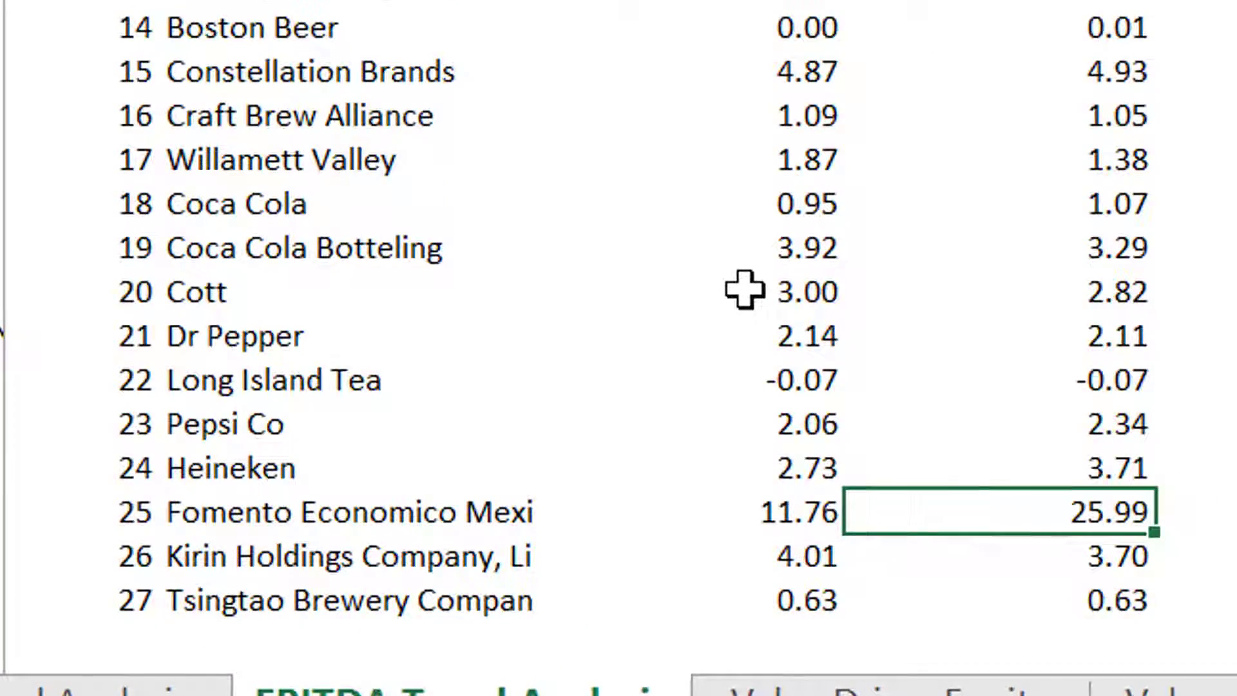
key("Right")
key("Right")
Look back up the 2015 Debt/EBITDA column through the average and median to the year heading
key("Up")
key("Up")
key("Up")
key("Up")
key("Up")
key("Up")
key("Up")
key("Up")
key("Up")
key("Up")
key("Up")
key("Up")
key("Up")
key("Up")
key("Up")
key("Up")
key("Up")
key("Up")
key("Up")
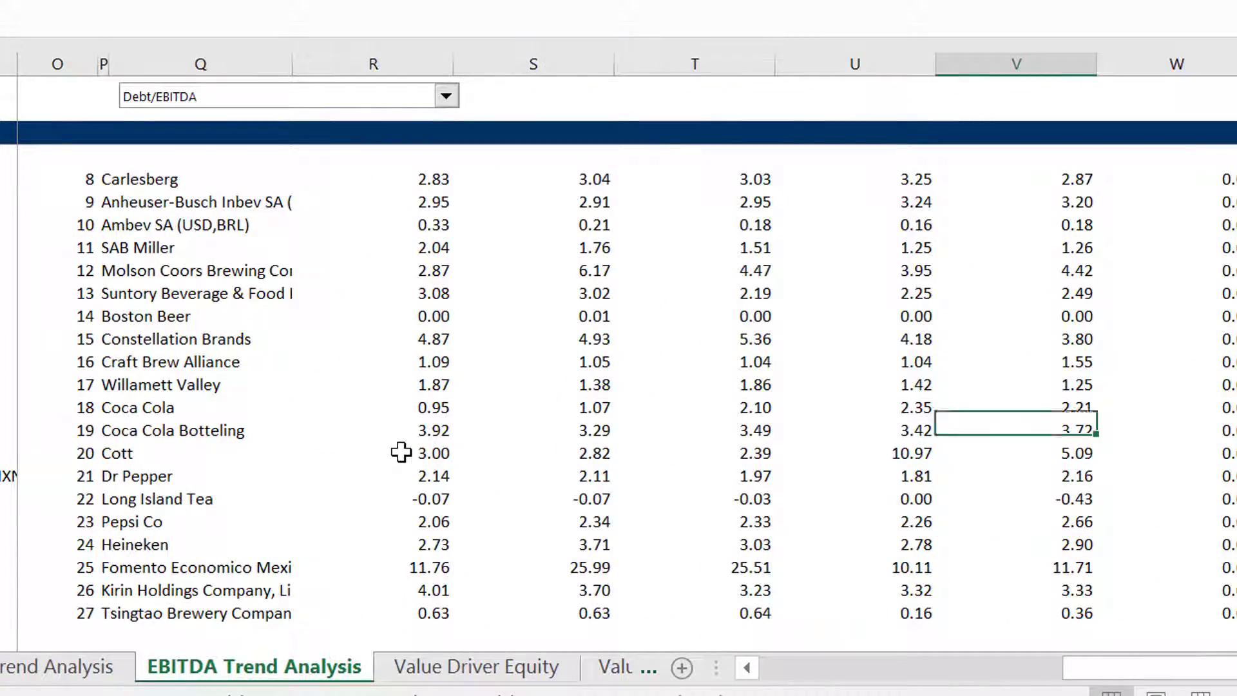
key("Up")
key("Up")
key("Up")
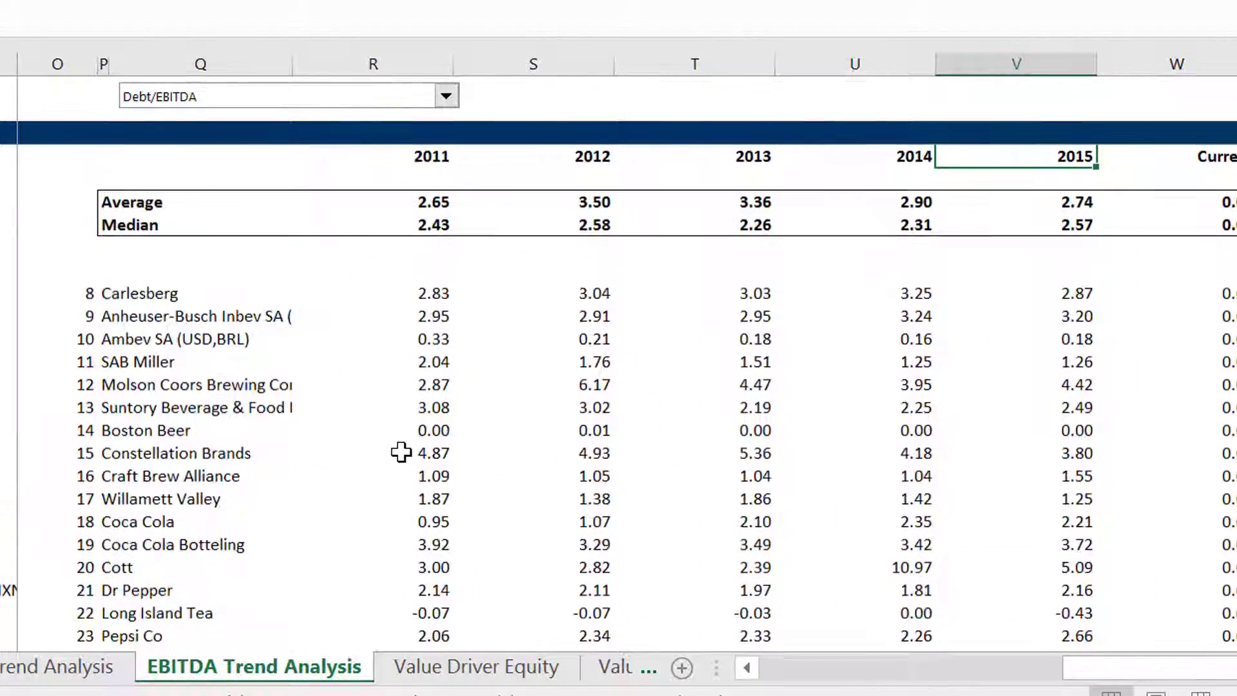
Set the displayed ratio to Debt to Capital and check the 2011 figures from SAB Miller to Suntory Beverage & Food
left_click(447, 98)
key("Down")
key("Down")
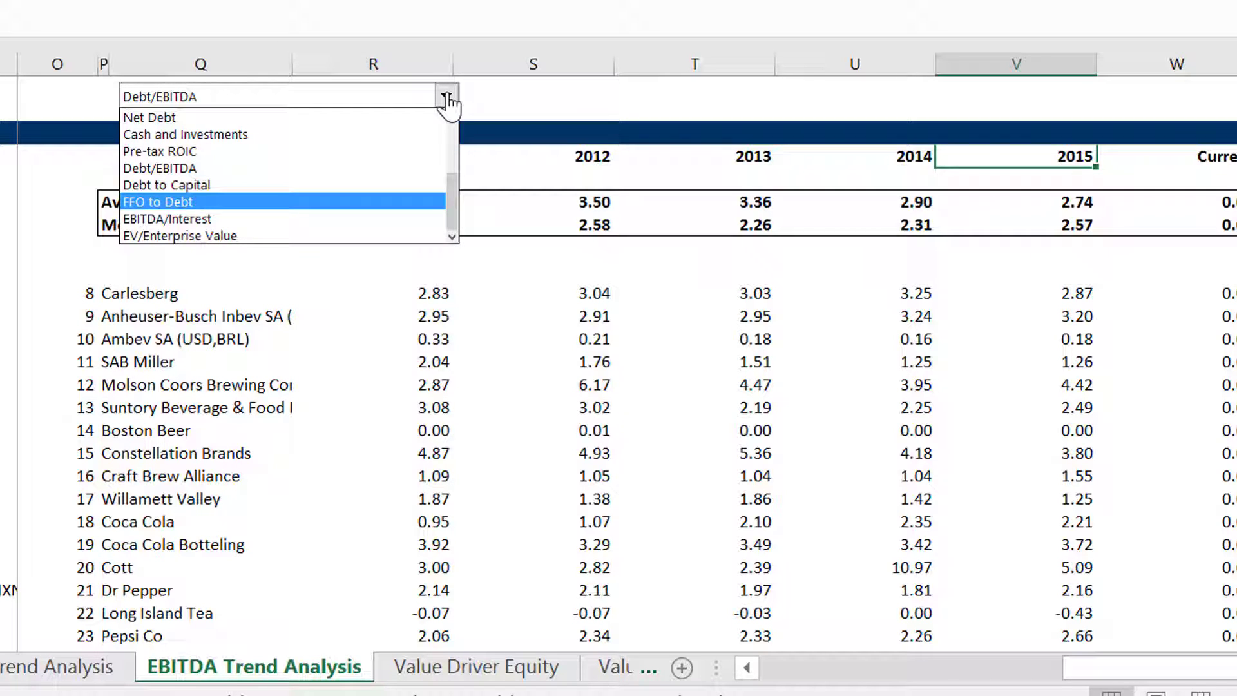
key("Up")
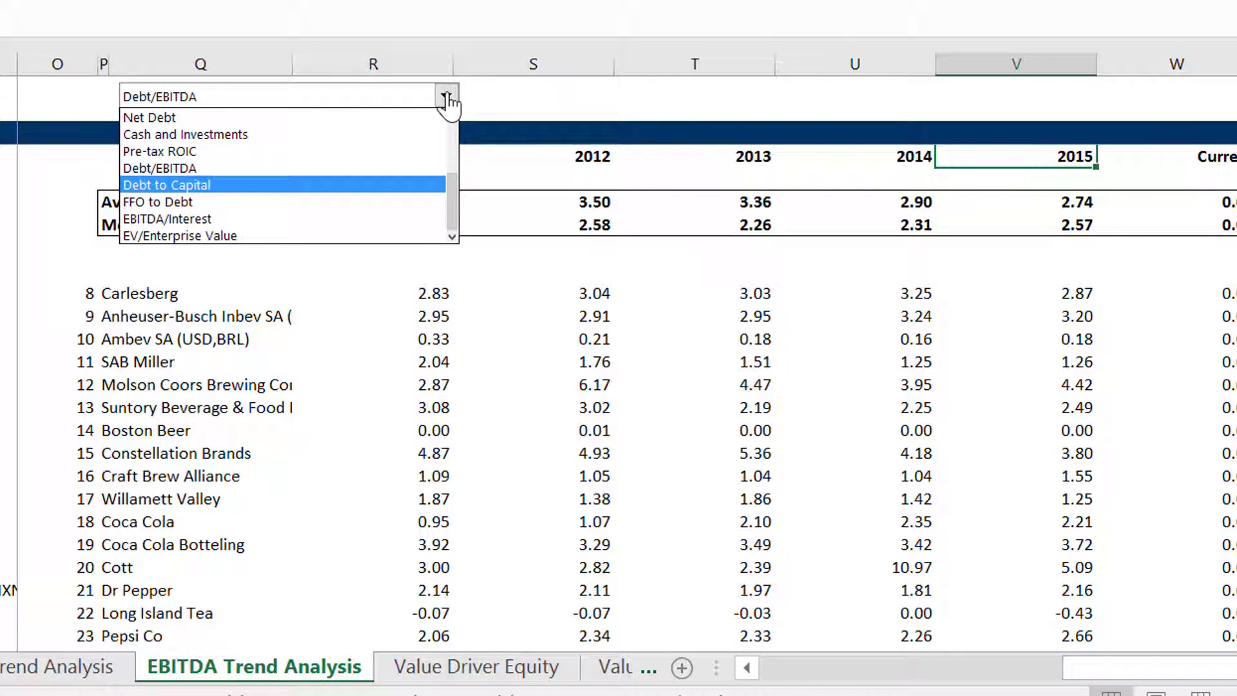
left_click(446, 98)
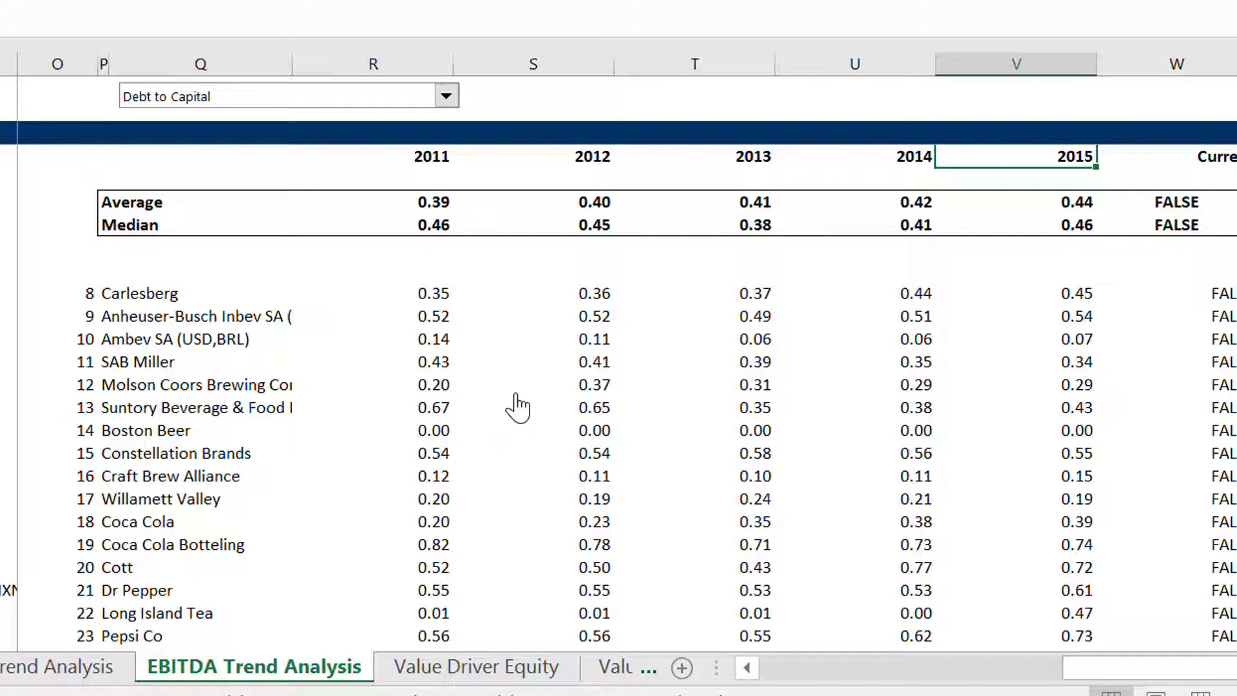
left_click(571, 362)
key("Left")
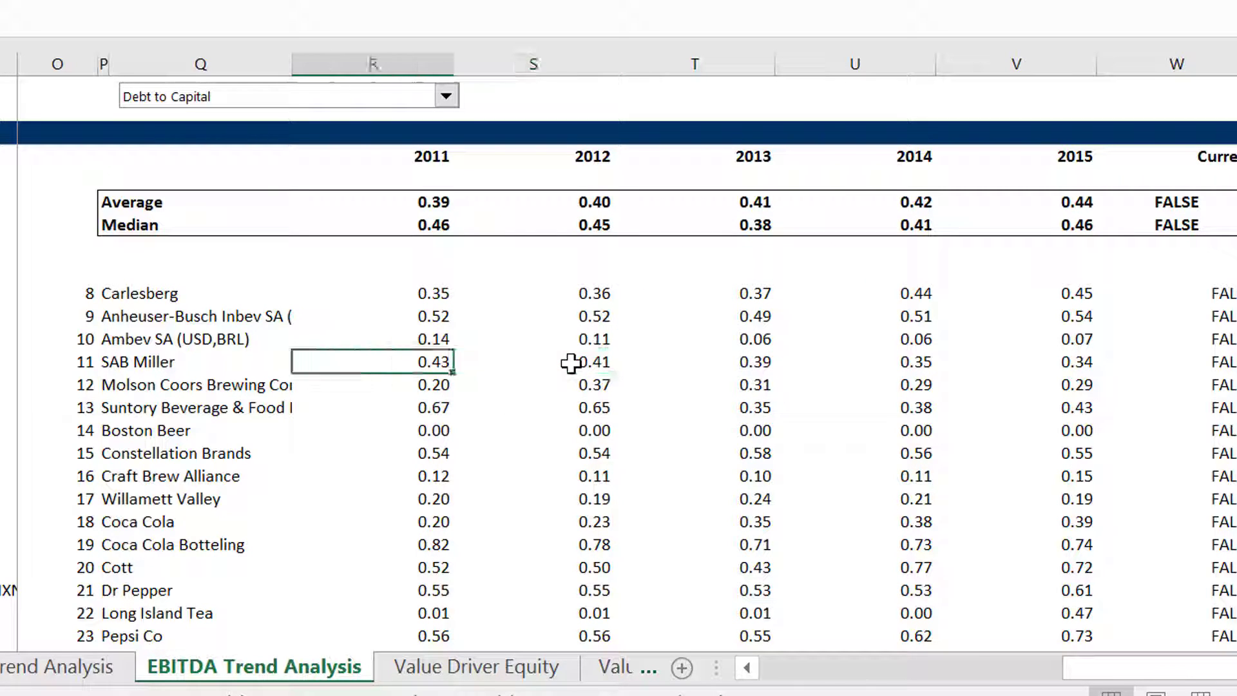
key("Down")
key("Down")
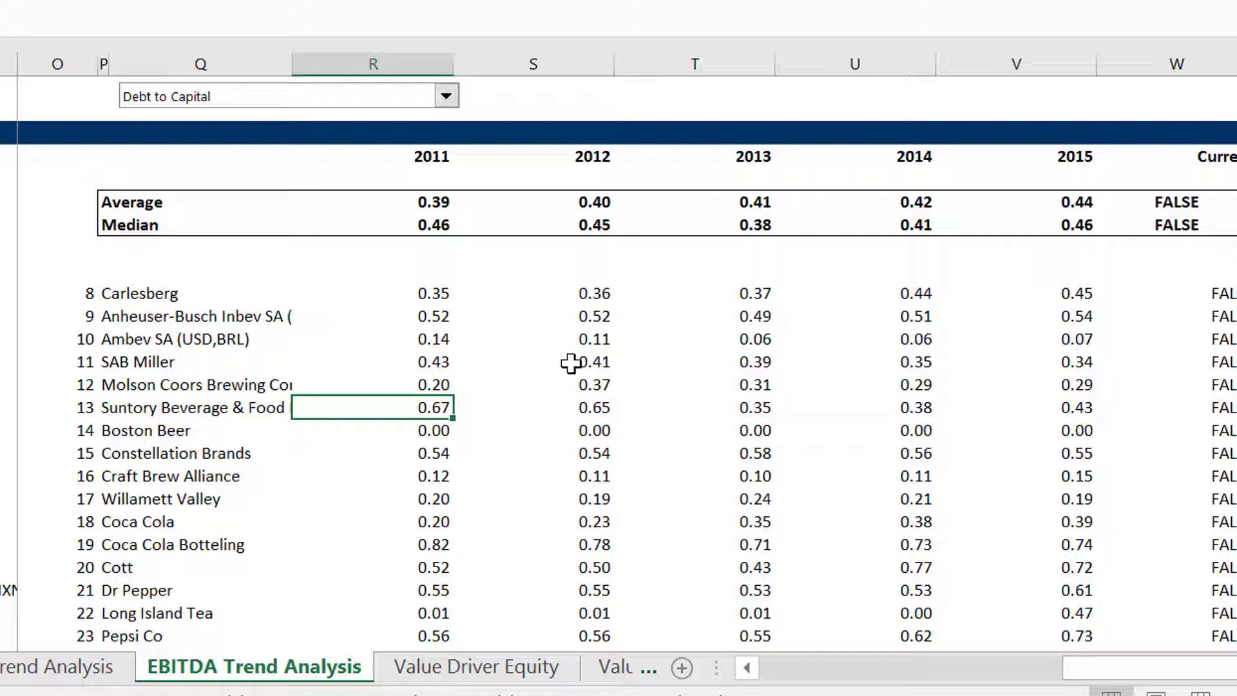
Set the displayed ratio to FFO to Debt, and switch to the Value Driver Equity sheet
left_click(449, 98)
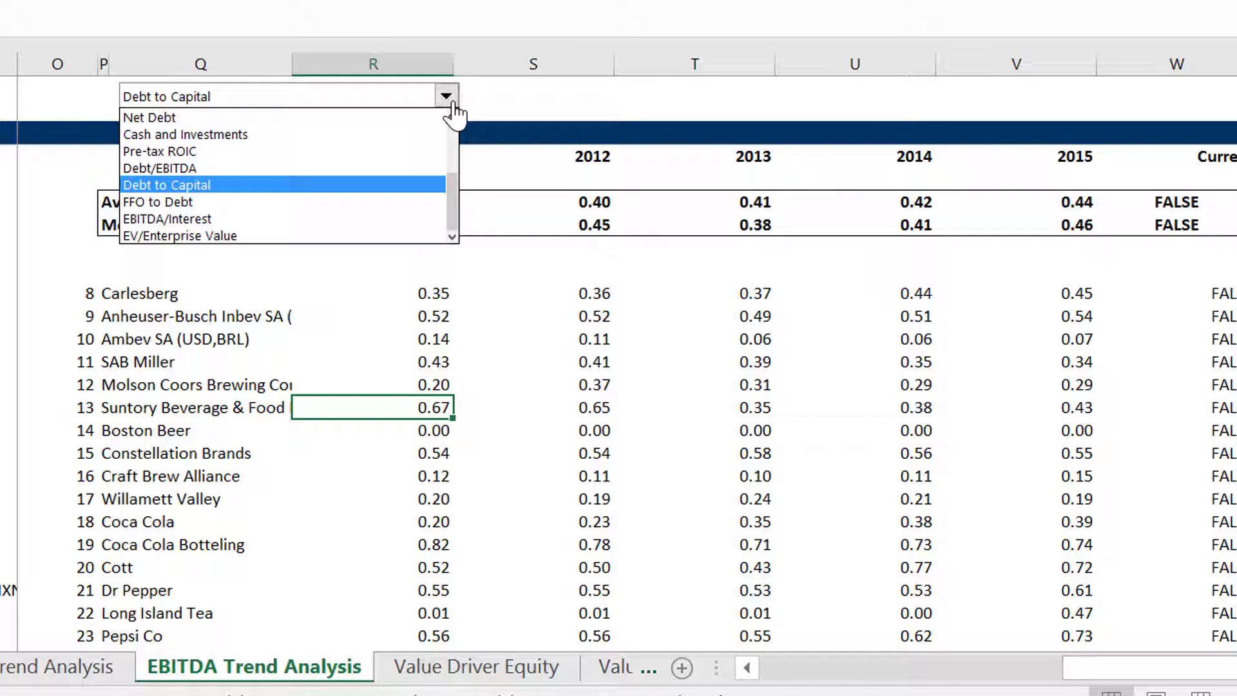
key("Down")
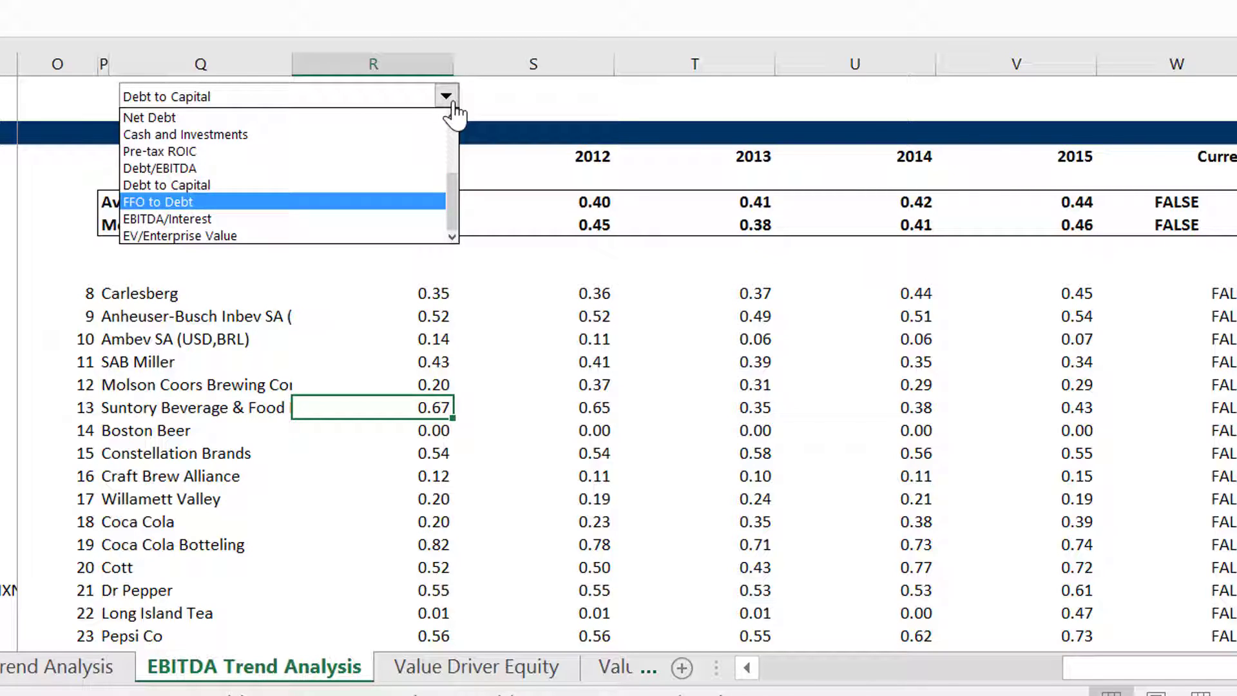
key("Escape")
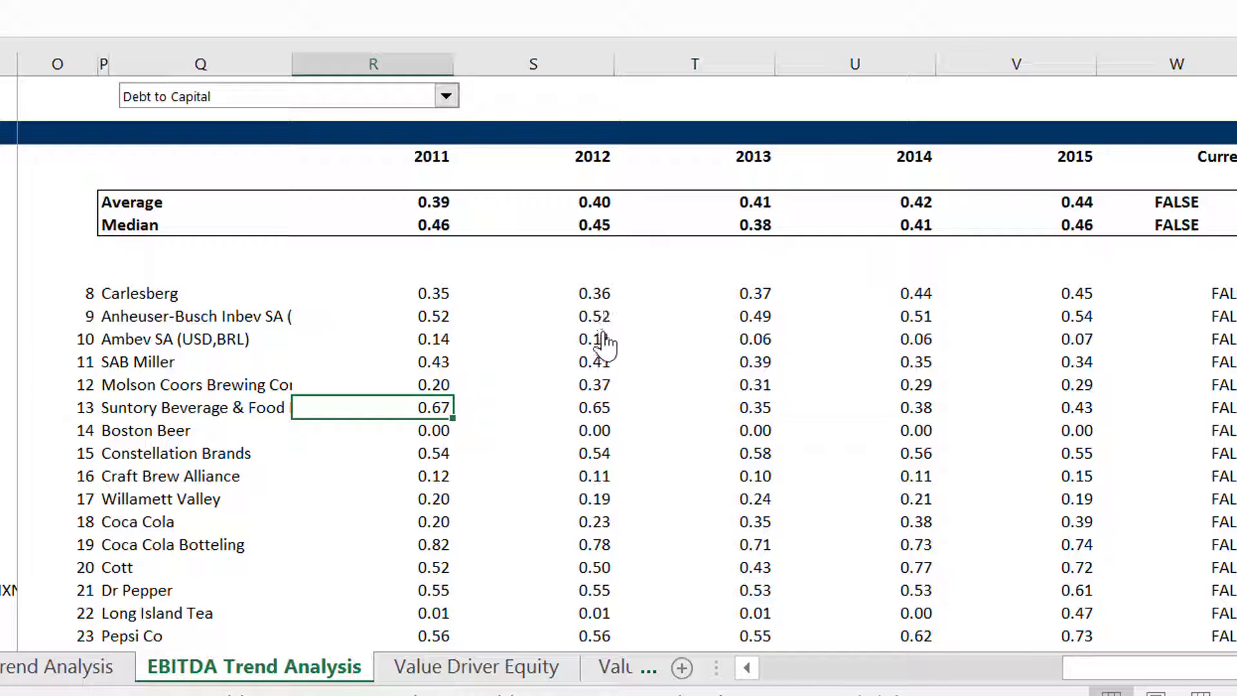
left_click(480, 388)
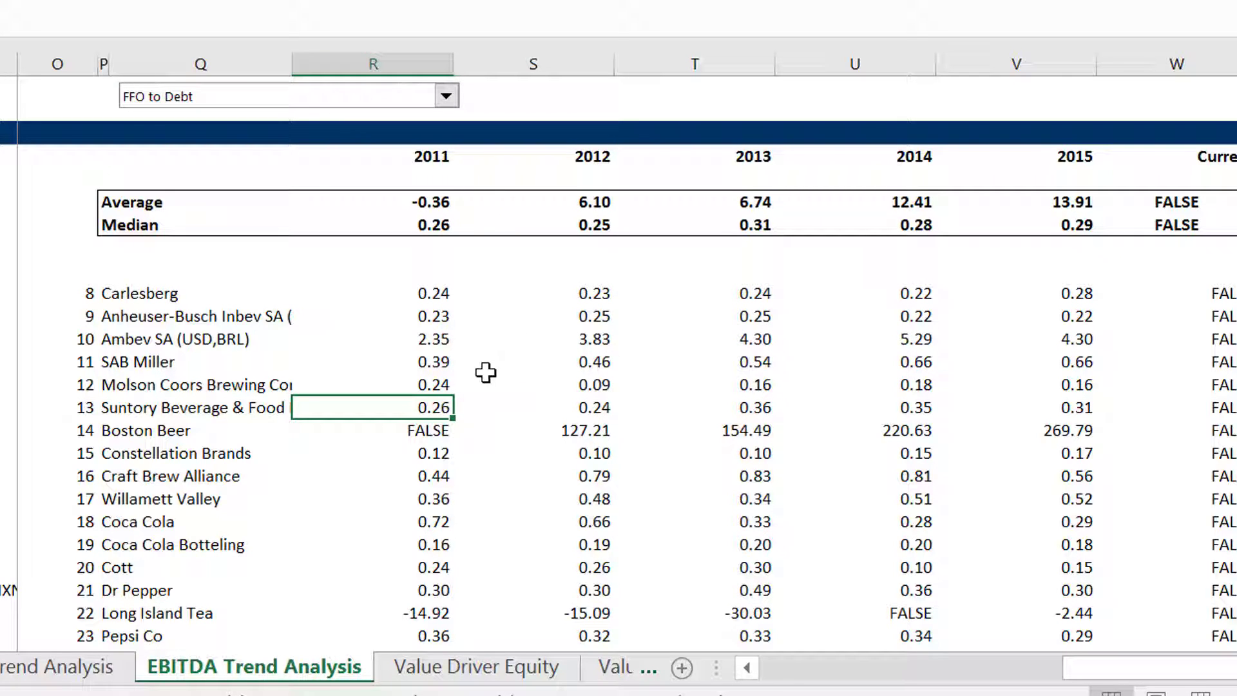
key("ctrl+Page_Down")
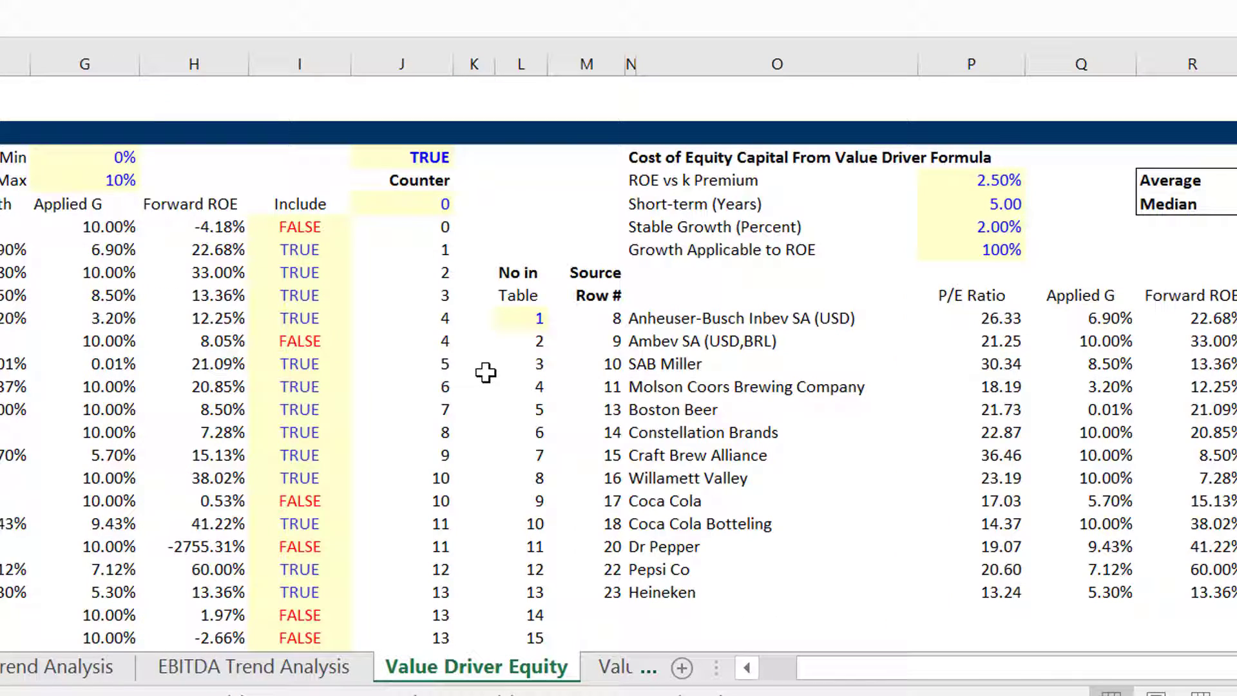
Look through the cost of capital method sheets from Value Driver ROI past Dividend Discount to the Cost of Capital Data sheet
key("ctrl+Page_Down")
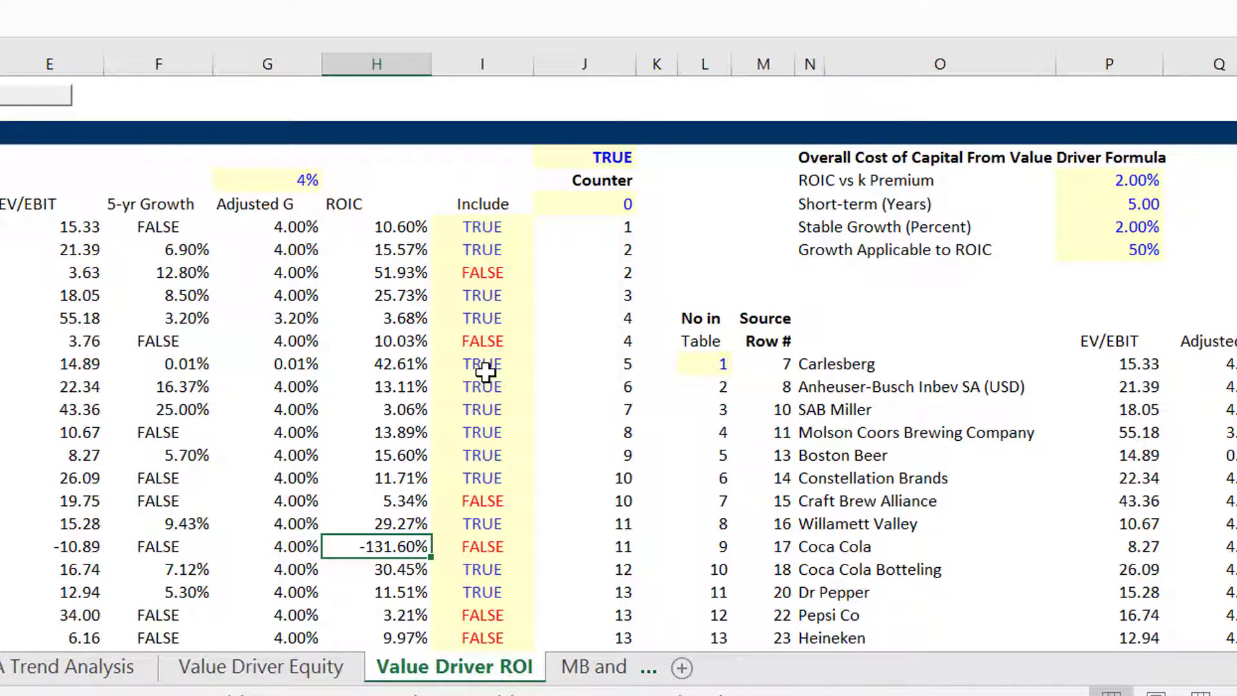
key("ctrl+Page_Down")
key("ctrl+Page_Down")
key("ctrl+Page_Down")
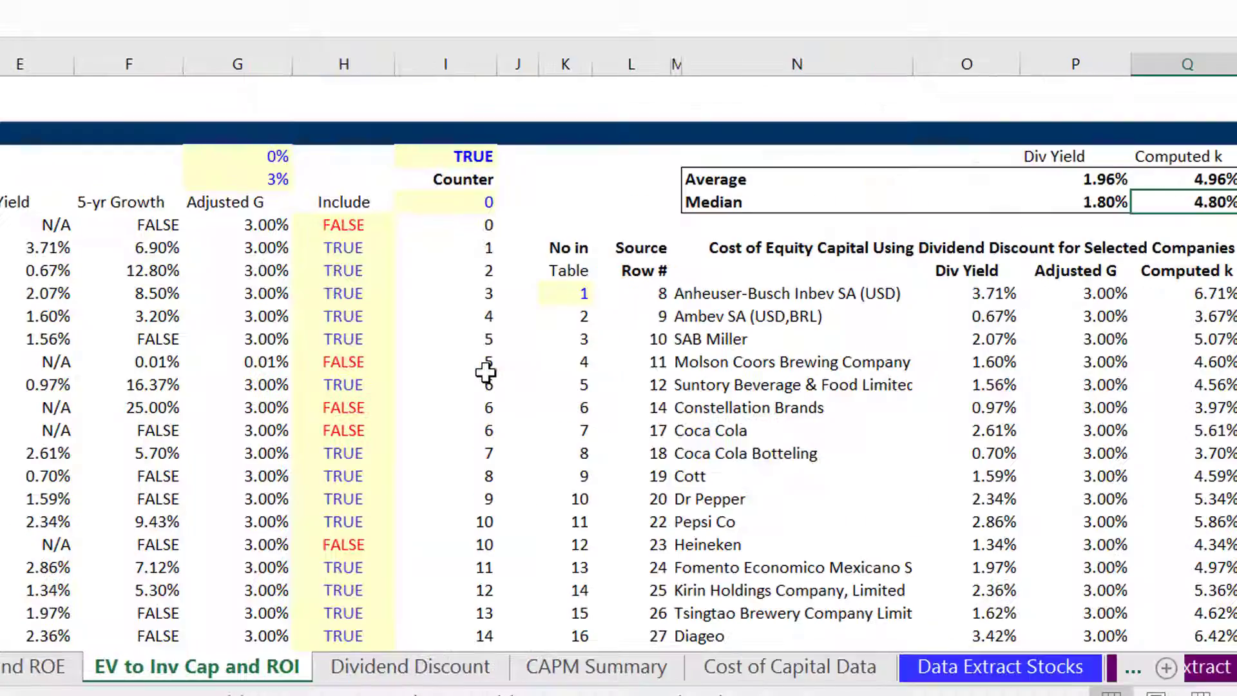
key("ctrl+Page_Down")
key("ctrl+Page_Down")
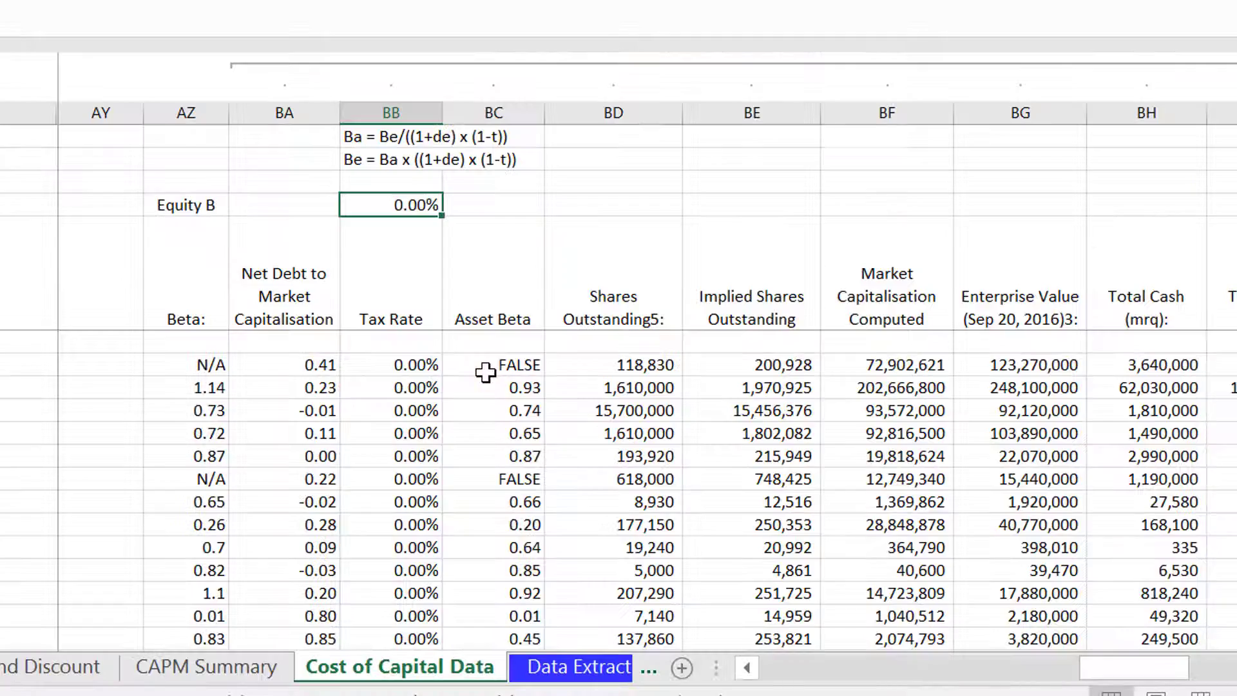
Look through the data extract sheets for stocks, income statement and balance sheet, ending on the PE Analysis sheet
key("ctrl+Page_Down")
key("ctrl+Page_Down")
key("ctrl+Page_Down")
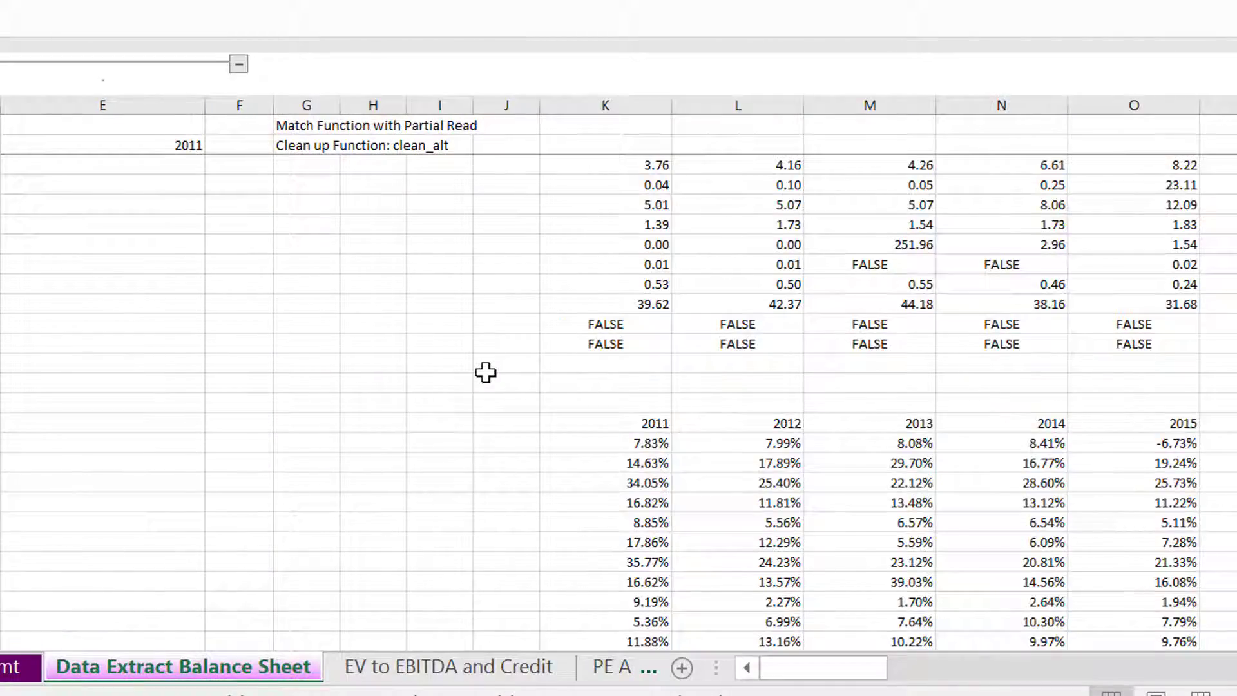
key("ctrl+Page_Down")
key("ctrl+Page_Down")
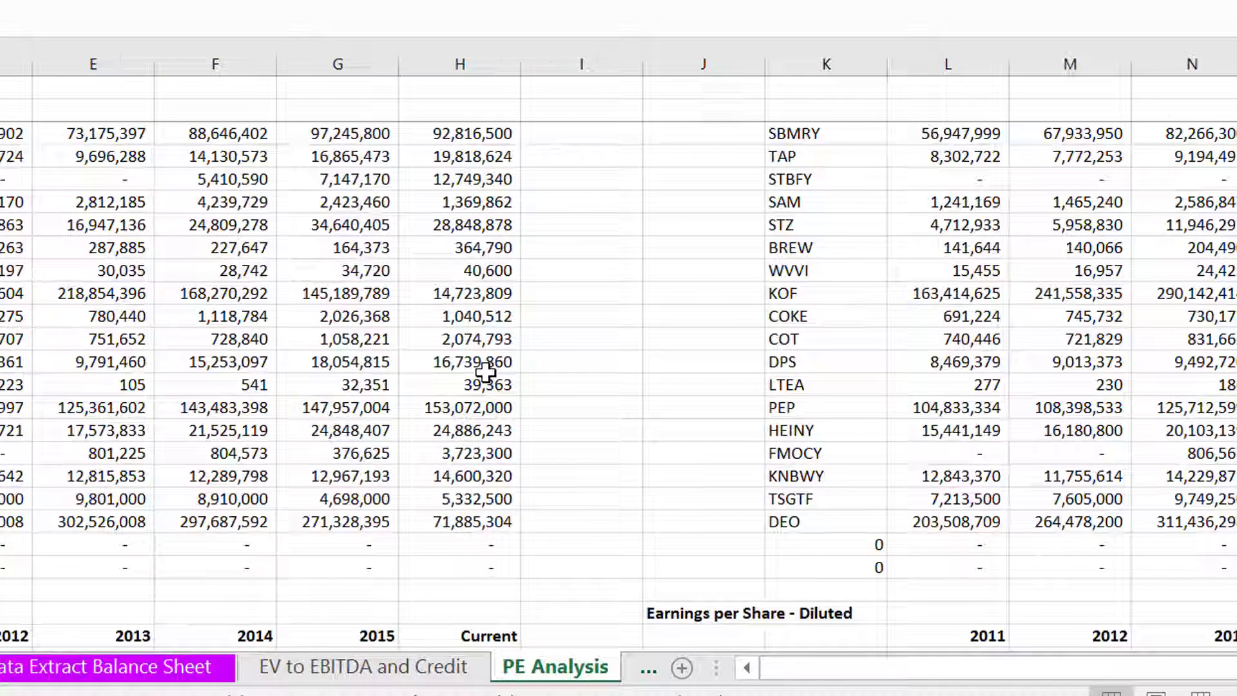
Page through the Treasury, inflation index and Denmark exchange rate sheets to the CARL-B.CO company data sheets
key("ctrl+Page_Down")
key("ctrl+Page_Down")
key("ctrl+Page_Down")
key("ctrl+Page_Down")
key("ctrl+Page_Down")
key("ctrl+Page_Down")
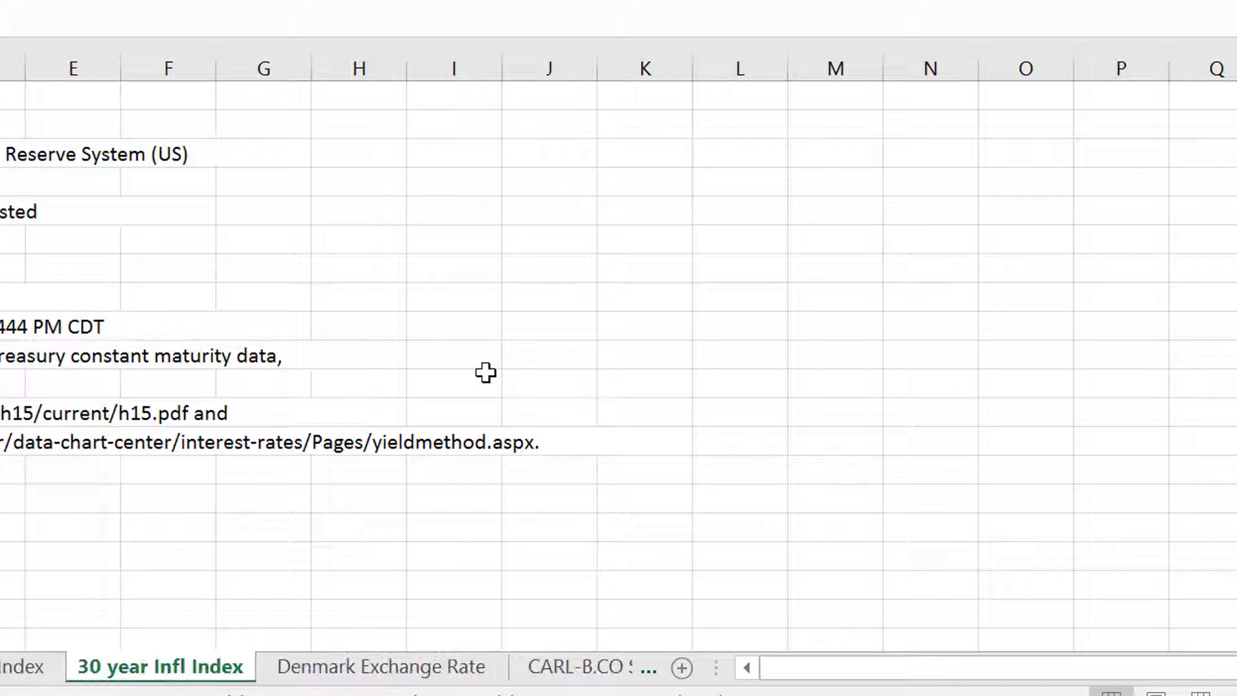
key("ctrl+Page_Down")
key("ctrl+Page_Down")
key("ctrl+Page_Down")
key("ctrl+Page_Down")
key("ctrl+Page_Down")
key("ctrl+Page_Down")
key("ctrl+Page_Down")
key("ctrl+Page_Down")
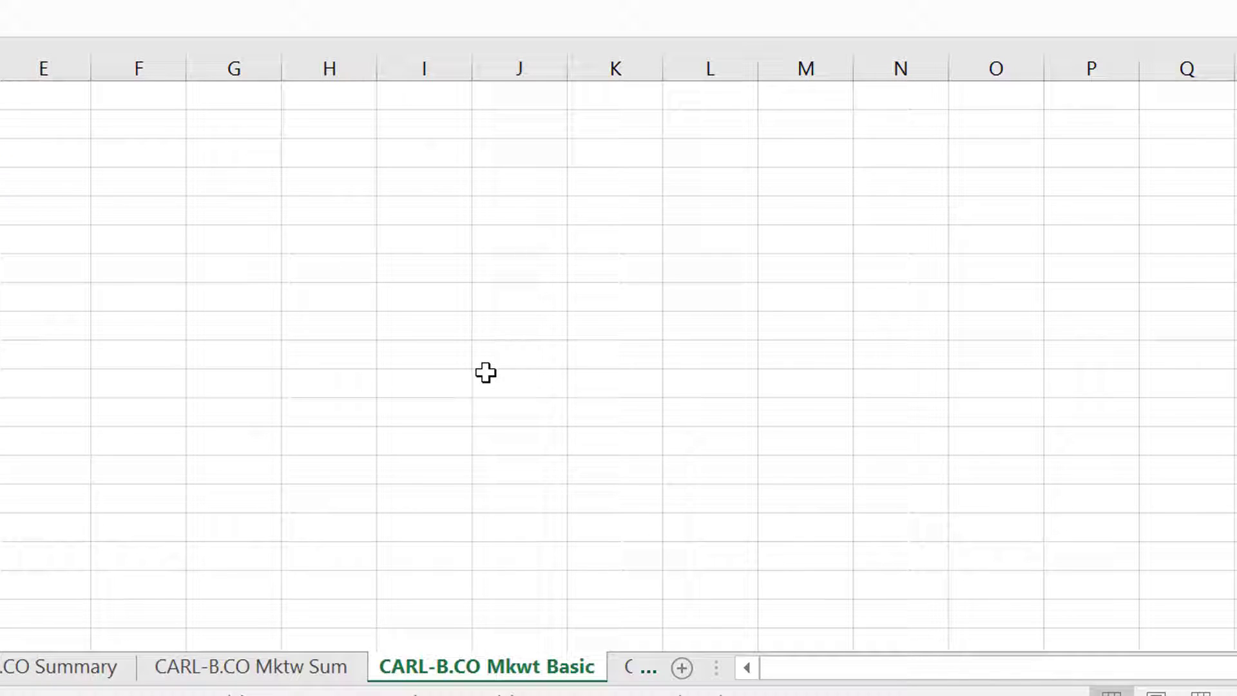
Page through the downloaded BUD company sheets and on to the ABEV market summary and basic data sheets
key("ctrl+Page_Down")
key("ctrl+Page_Down")
key("ctrl+Page_Down")
key("ctrl+Page_Down")
key("ctrl+Page_Down")
key("ctrl+Page_Down")
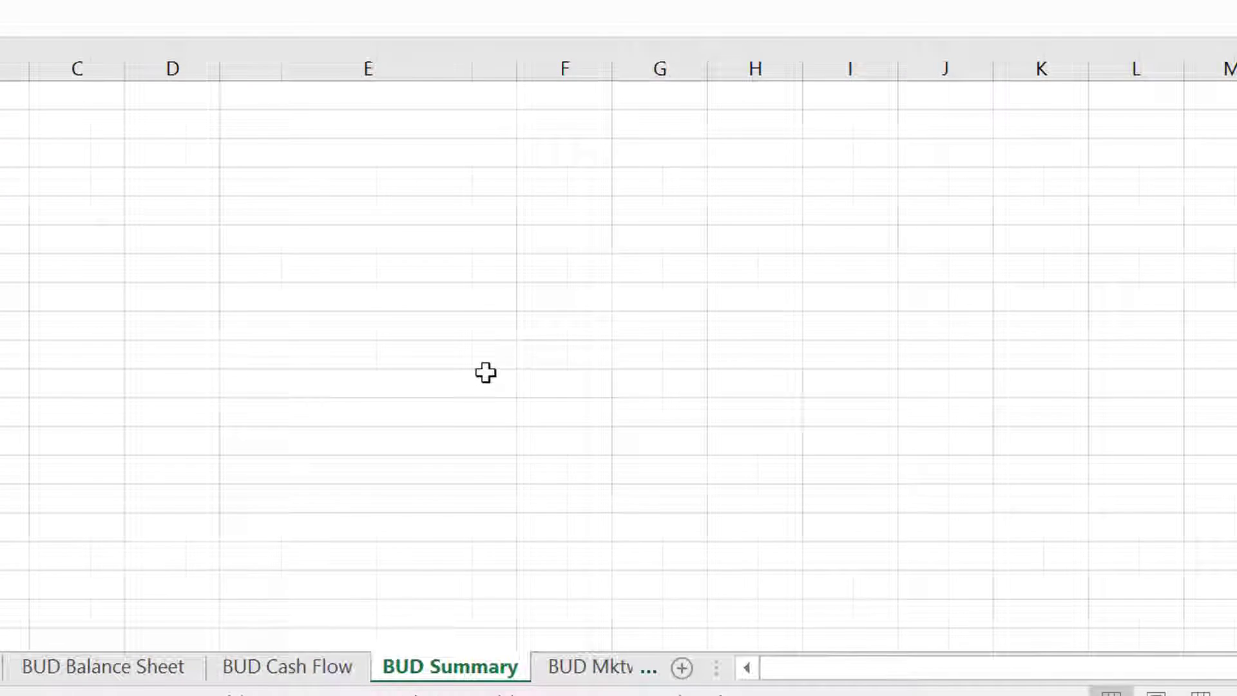
key("ctrl+Page_Down")
key("ctrl+Page_Down")
key("ctrl+Page_Down")
key("ctrl+Page_Down")
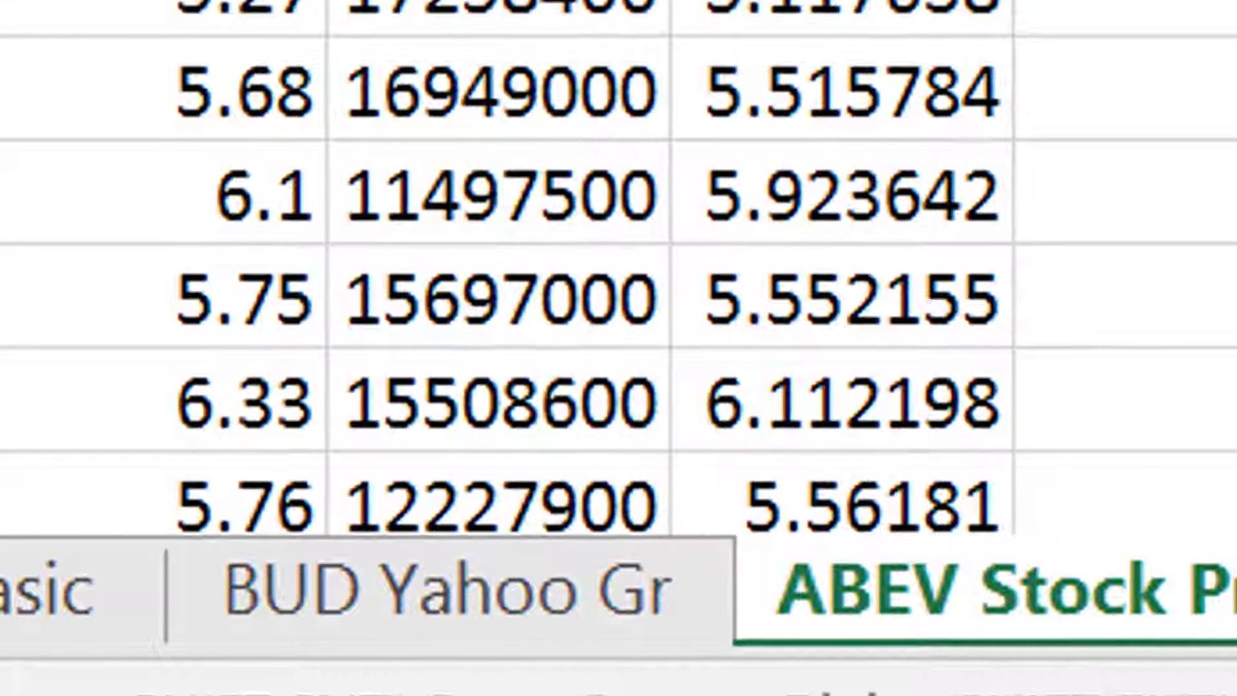
key("ctrl+Page_Down")
key("ctrl+Page_Down")
key("ctrl+Page_Down")
key("ctrl+Page_Down")
key("ctrl+Page_Down")
key("ctrl+Page_Down")
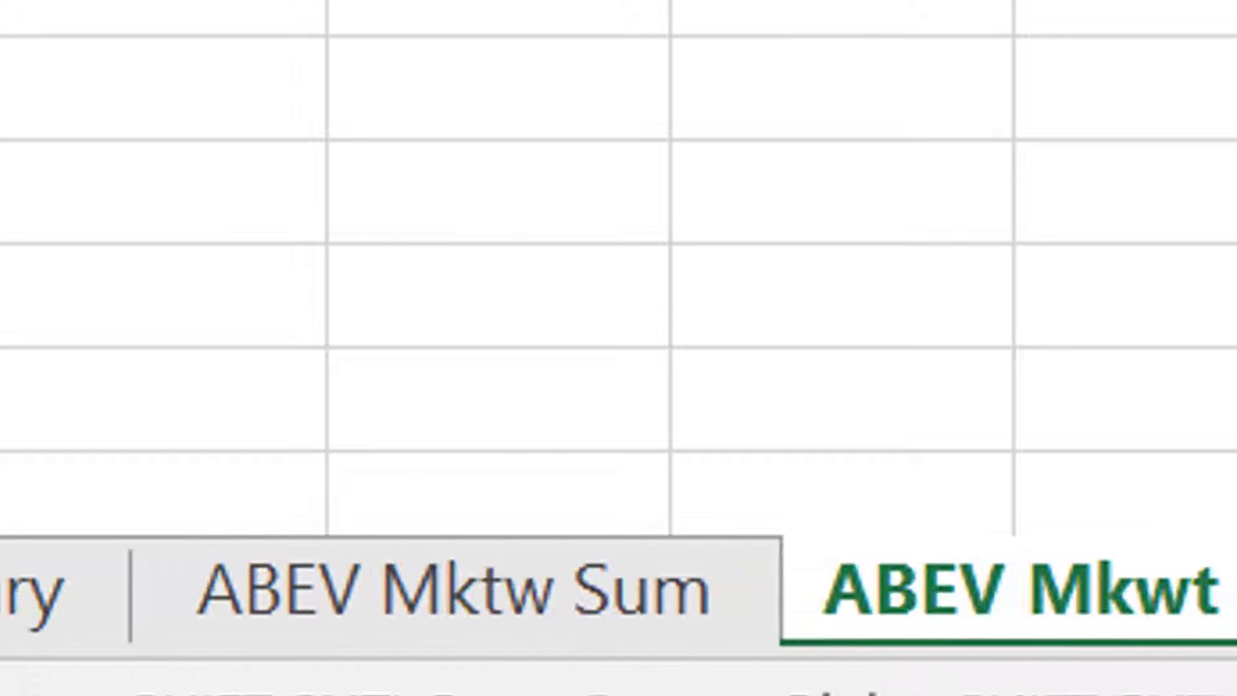
Page back from the ABEV sheets through the BUD sheets to the CARL-B.CO data sheets
key("ctrl+Page_Up")
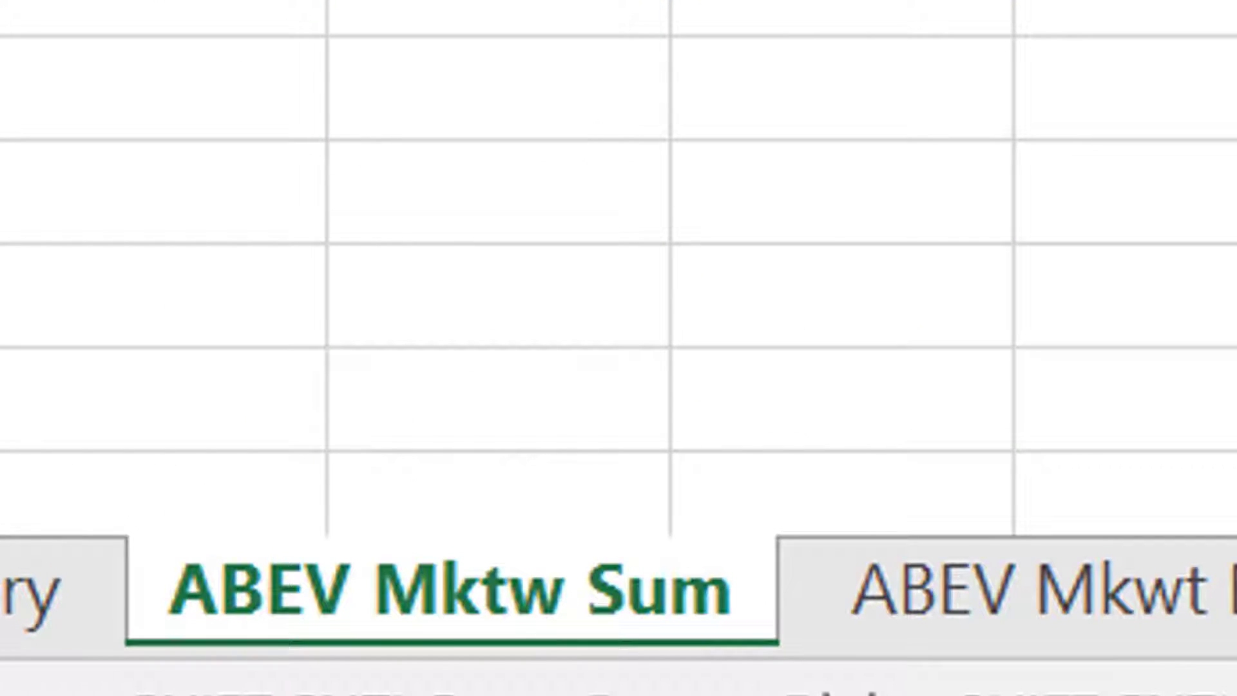
key("ctrl+Page_Up")
key("ctrl+Page_Up")
key("ctrl+Page_Up")
key("ctrl+Page_Up")
key("ctrl+Page_Up")
key("ctrl+Page_Up")
key("ctrl+Page_Up")
key("ctrl+Page_Up")
key("ctrl+Page_Up")
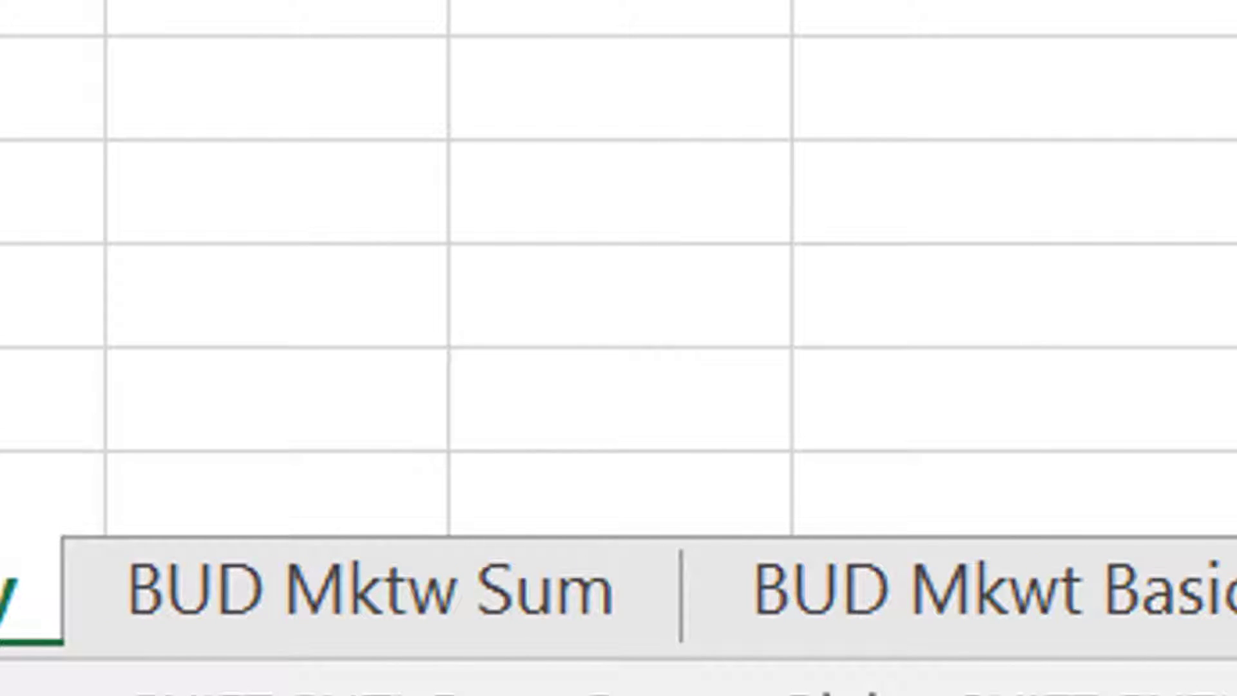
key("ctrl+Page_Up")
key("ctrl+Page_Up")
key("ctrl+Page_Up")
key("ctrl+Page_Up")
key("ctrl+Page_Up")
key("ctrl+Page_Up")
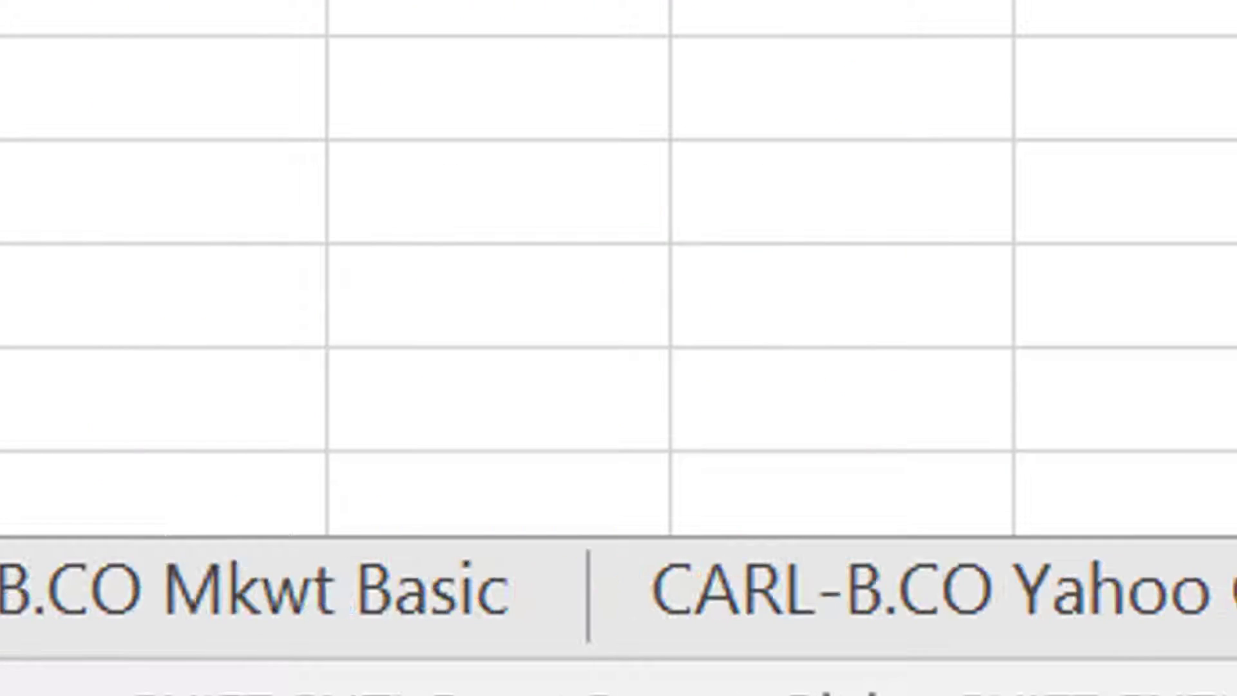
Page back past the stock price, exchange rate and Treasury sheets to the Data Extract Income Stmt sheet
key("ctrl+Page_Up")
key("ctrl+Page_Up")
key("ctrl+Page_Up")
key("ctrl+Page_Up")
key("ctrl+Page_Up")
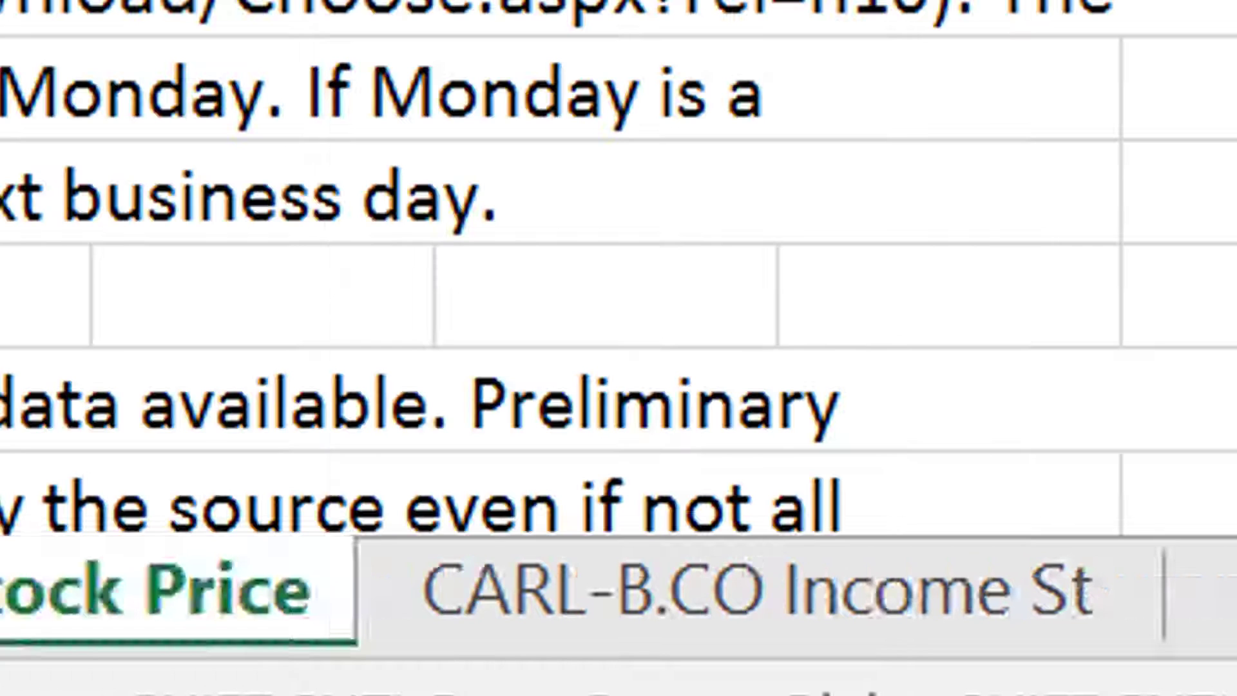
key("ctrl+Page_Up")
key("ctrl+Page_Up")
key("ctrl+Page_Up")
key("ctrl+Page_Up")
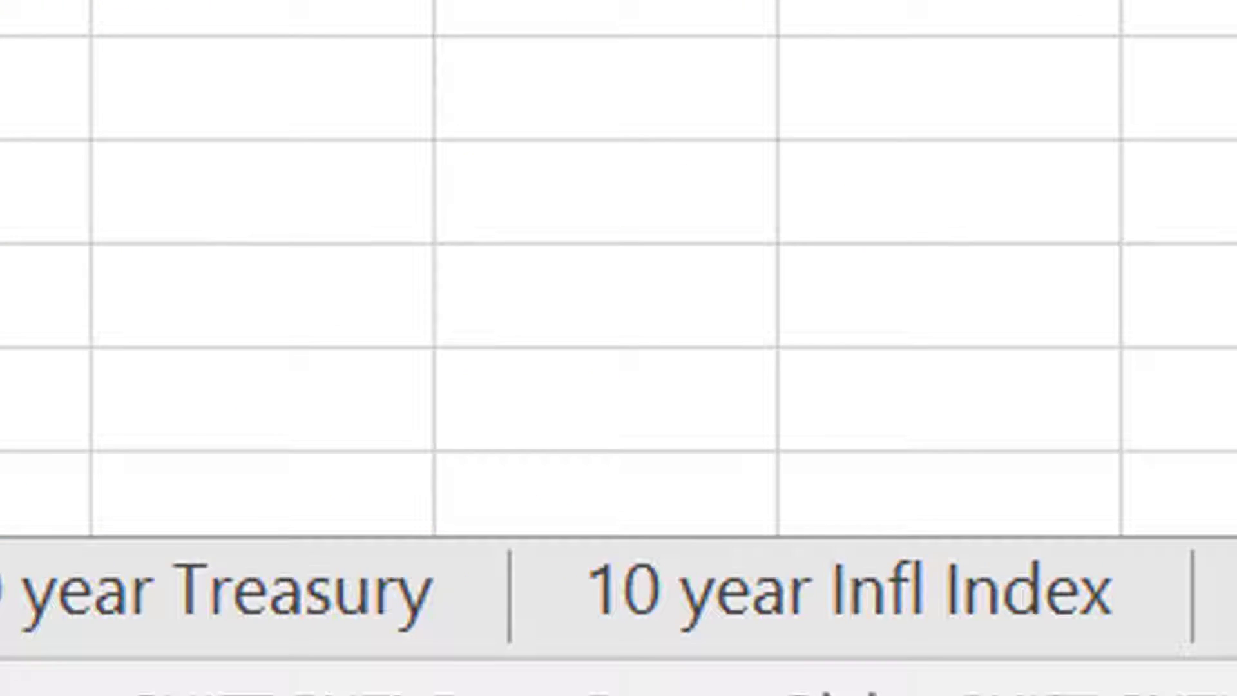
key("ctrl+Page_Up")
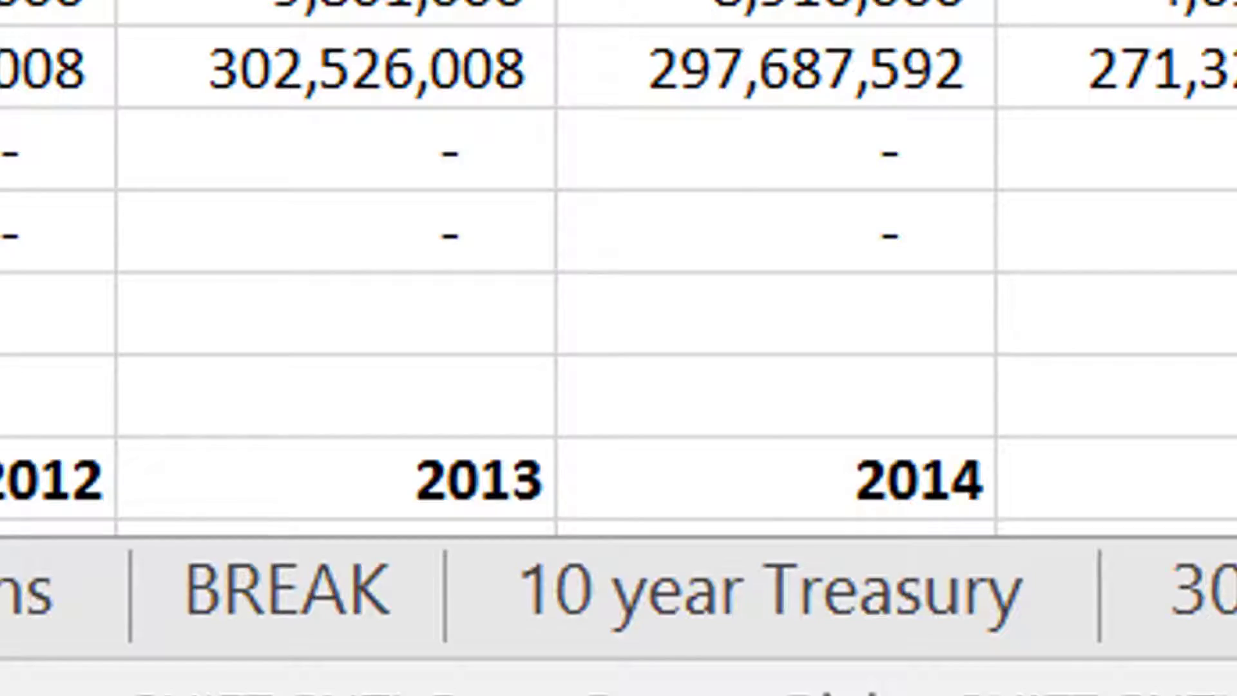
key("ctrl+Page_Up")
key("ctrl+Page_Up")
key("ctrl+Page_Up")
key("ctrl+Page_Up")
key("ctrl+Page_Up")
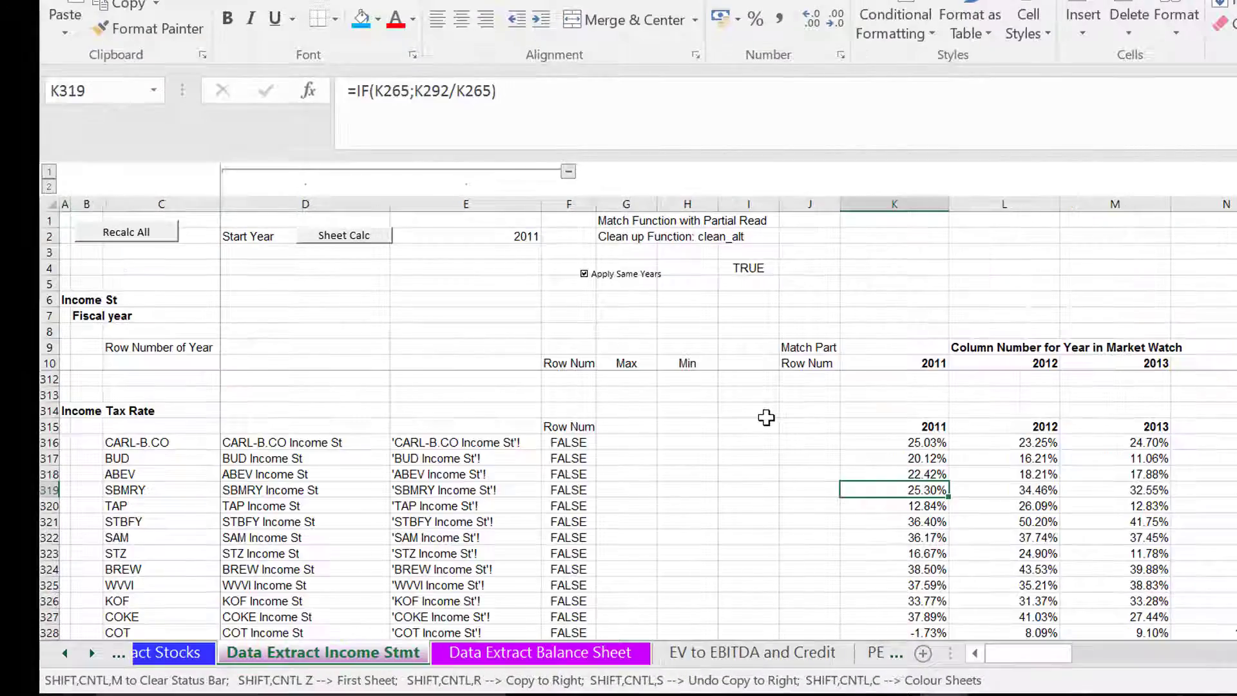
Return through the CAPM Summary and MB and ROE sheets to the Value Driver Equity sheet
key("ctrl+Page_Up")
key("ctrl+Page_Up")
key("ctrl+Page_Up")
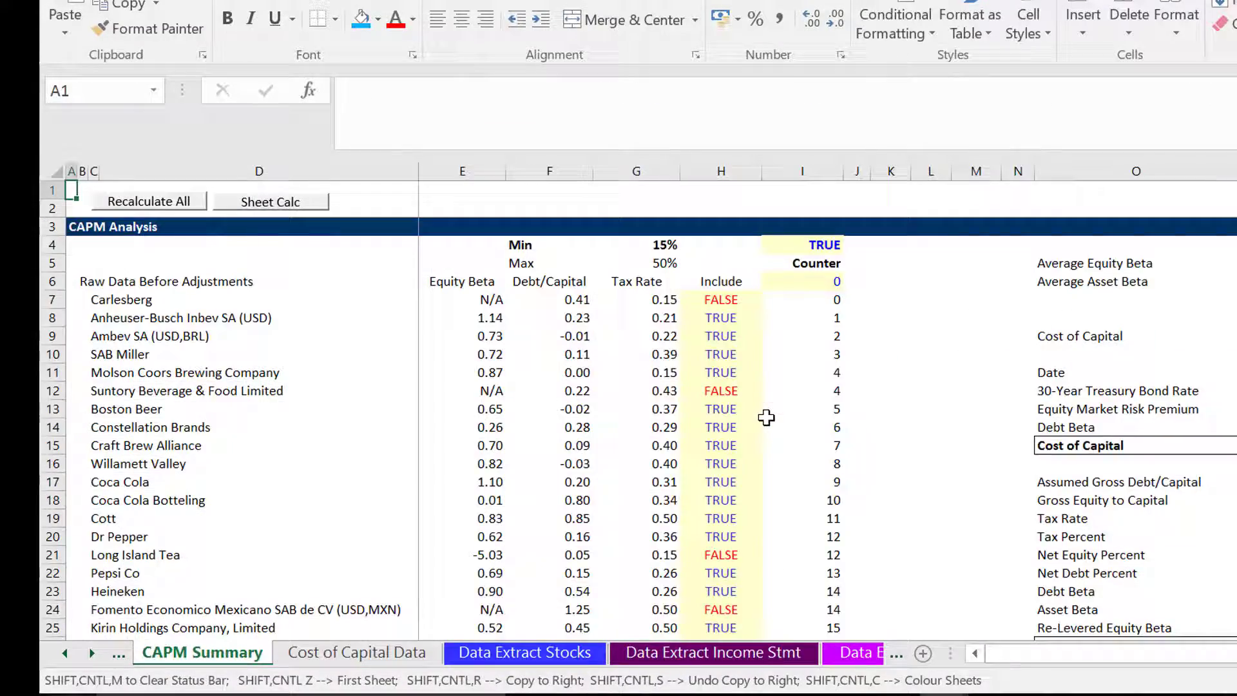
key("ctrl+Page_Up")
key("ctrl+Page_Up")
key("ctrl+Page_Up")
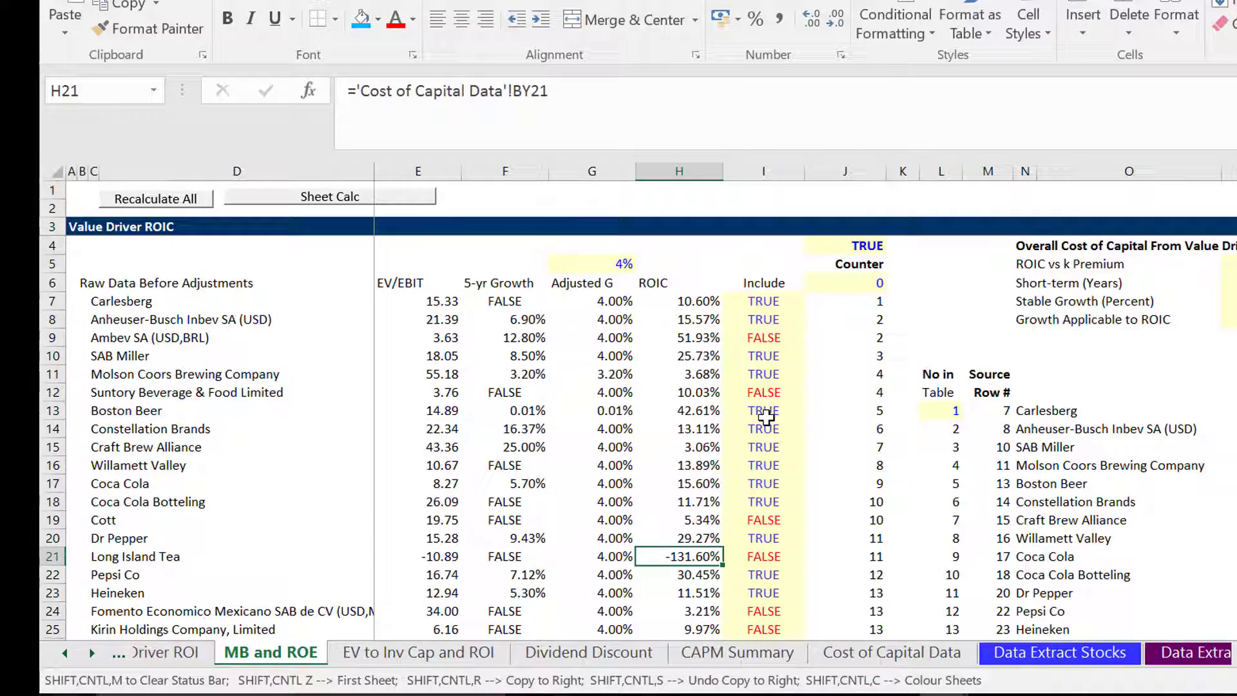
key("ctrl+Page_Up")
key("ctrl+Page_Up")
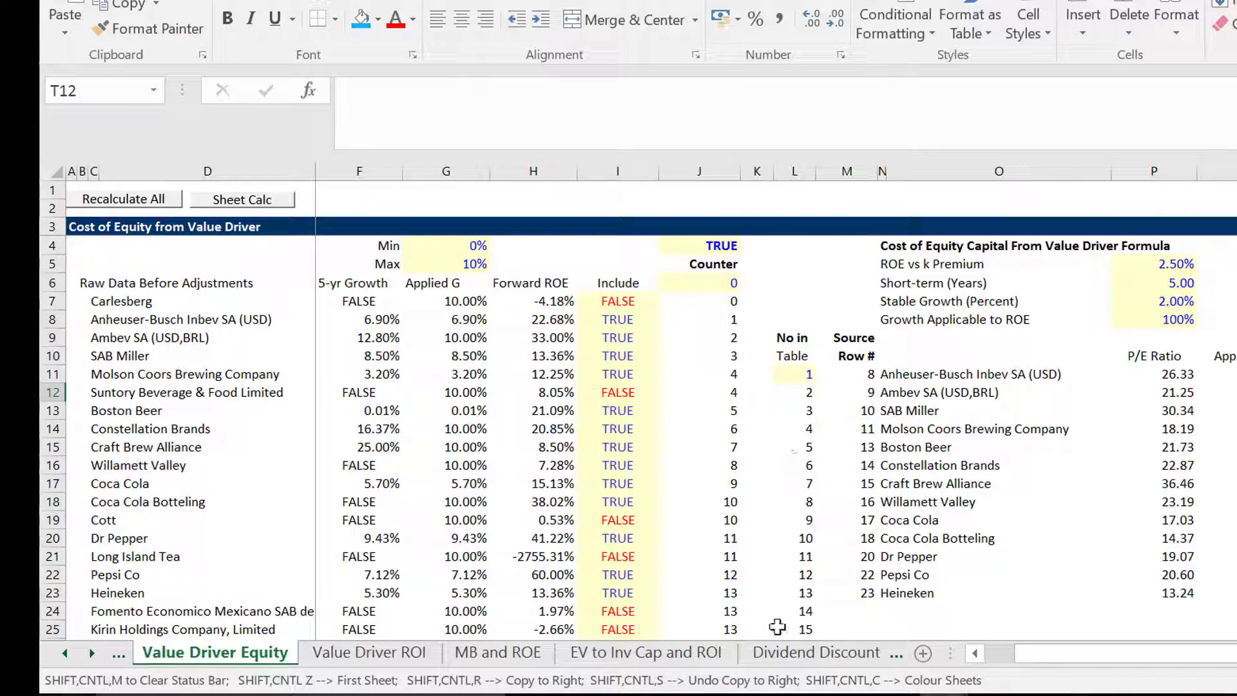
View the Dividend Discount sheet and the market-to-book cost of equity analysis on the MB and ROE sheet
left_click(788, 659)
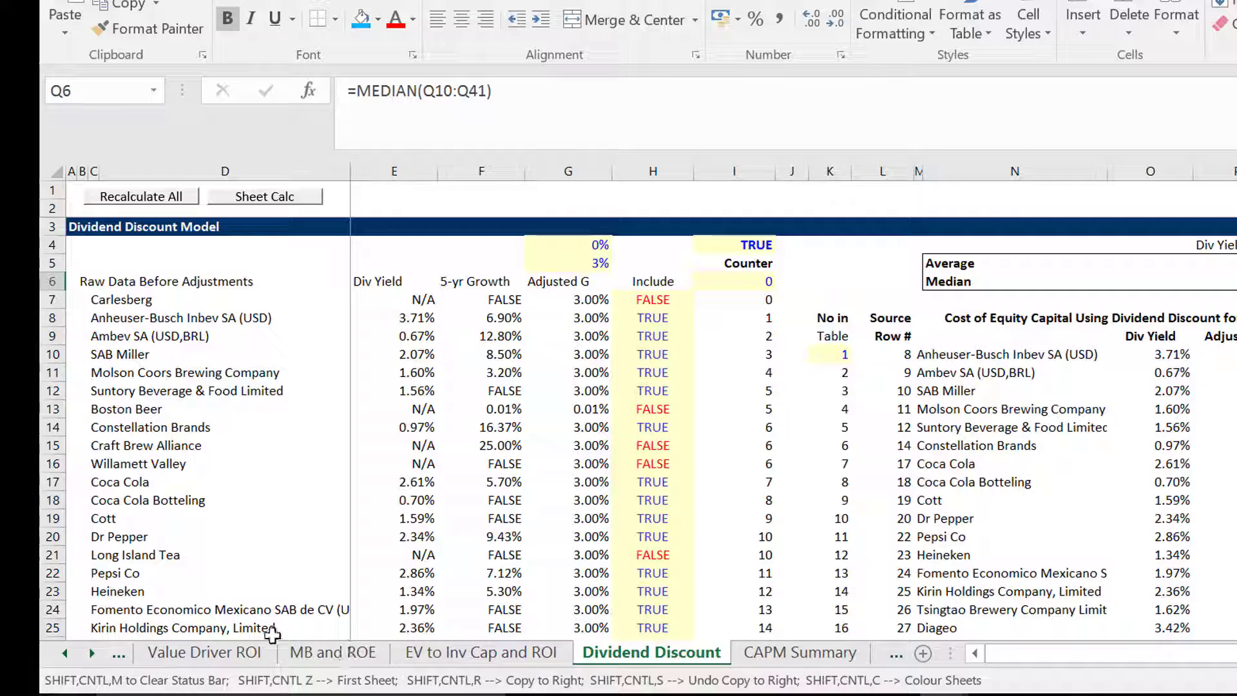
left_click(325, 653)
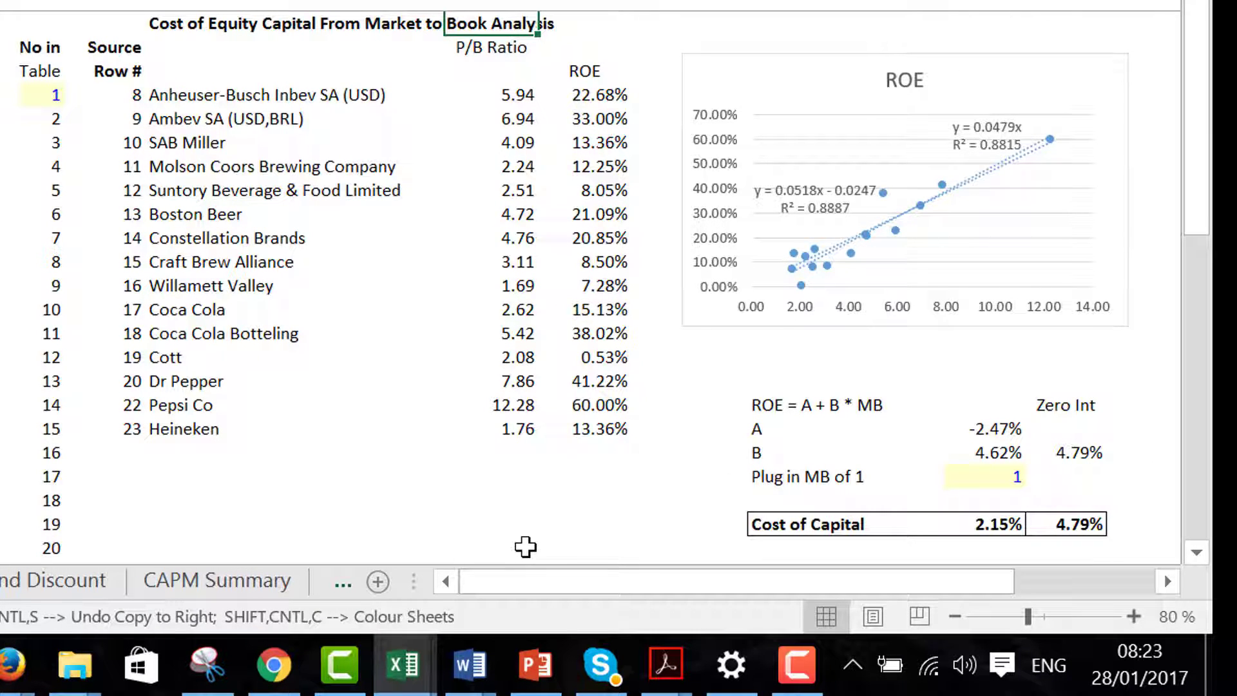
left_click(394, 444)
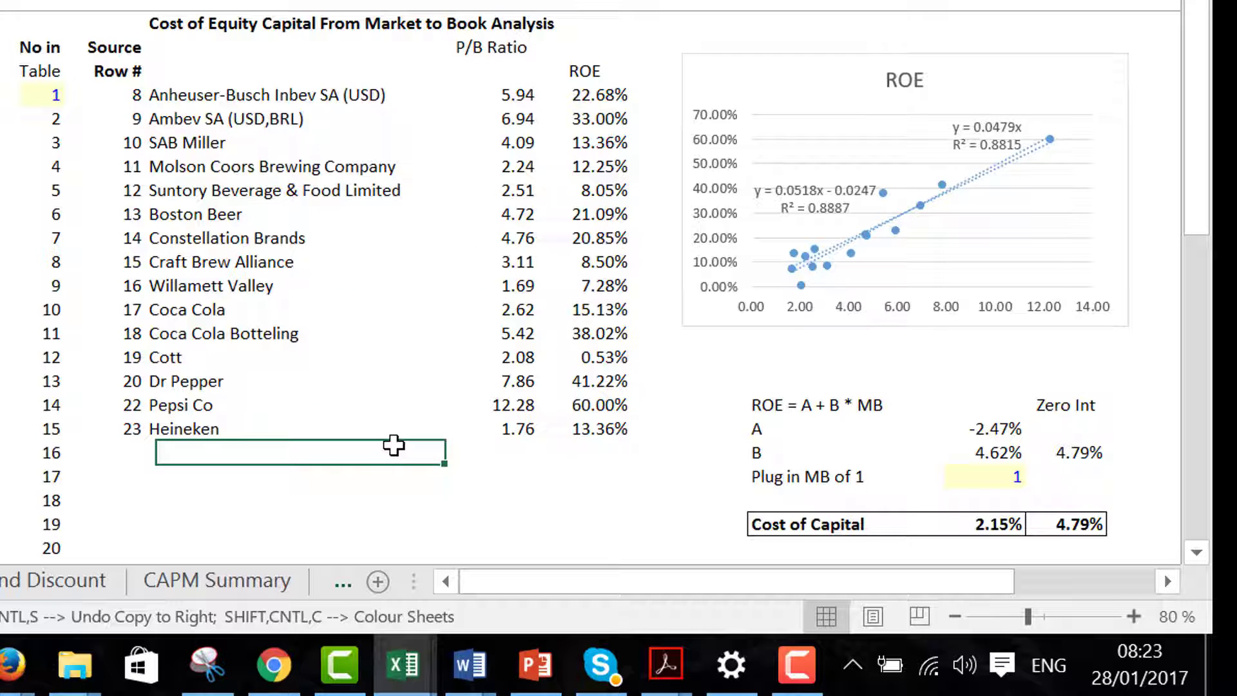
Check the dividend discount cost of equity for the selected companies and switch to the CAPM Summary sheet
key("ctrl+Page_Down")
key("ctrl+Page_Down")
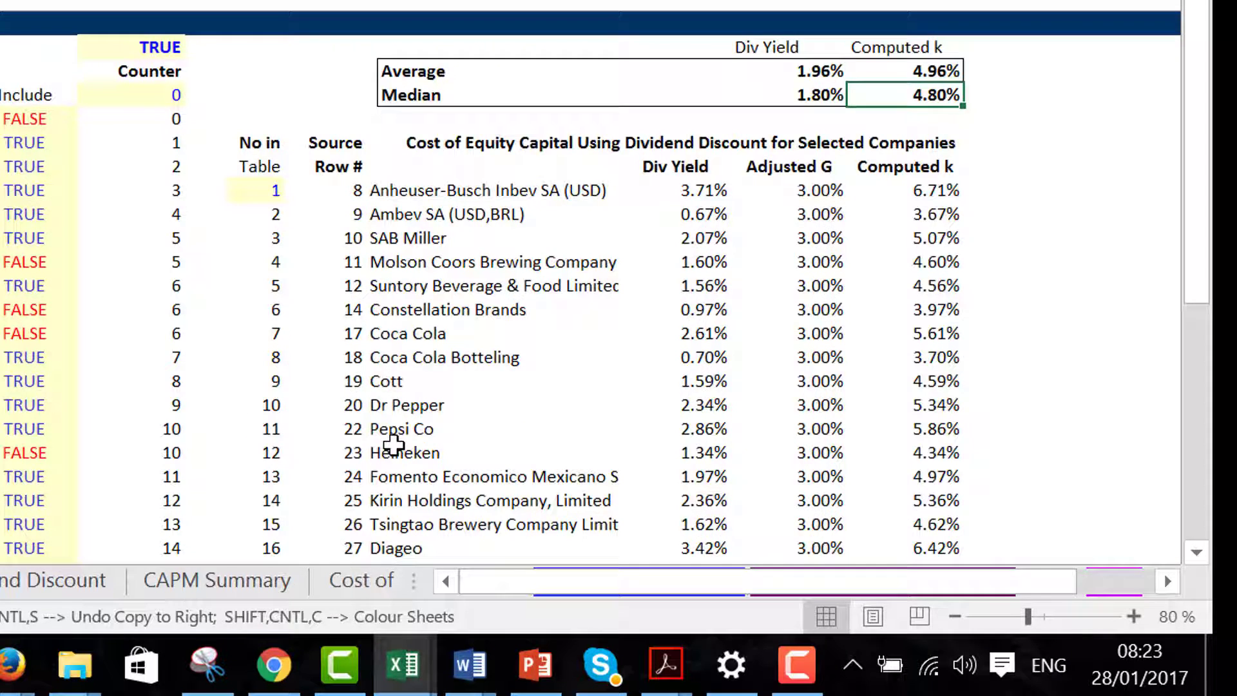
key("ctrl+Page_Down")
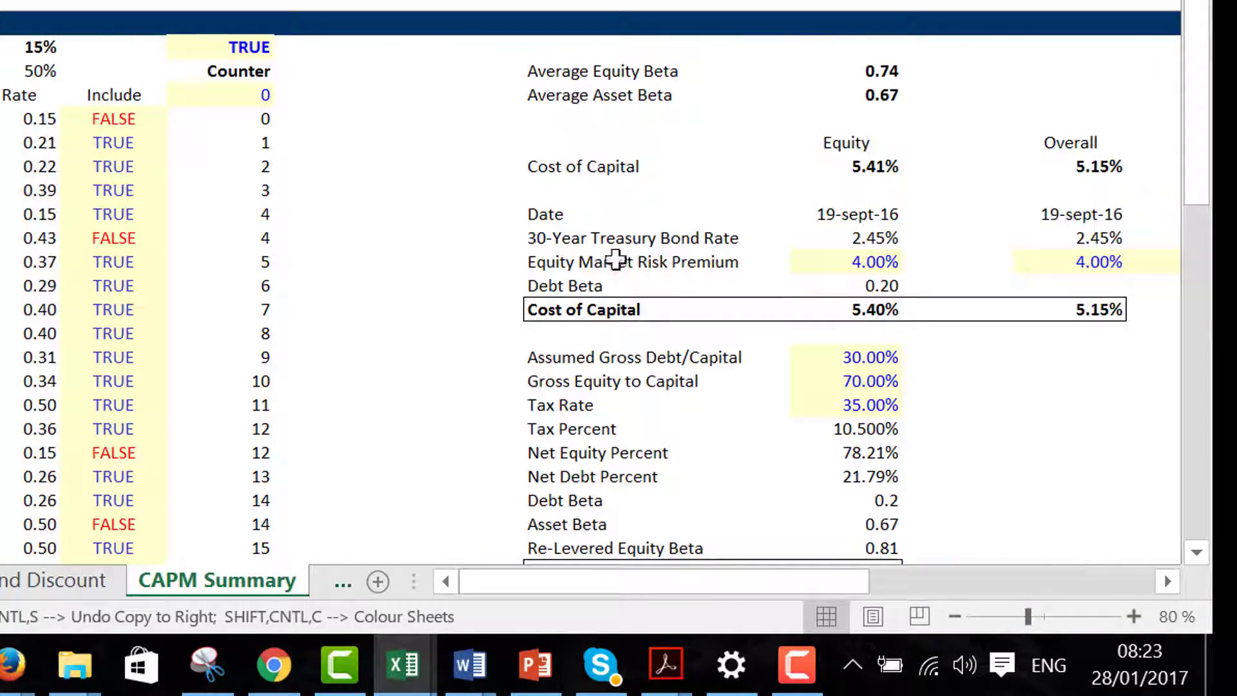
Look down the CAPM Summary from the cost of capital assumptions to the company table of equity and overall cost of capital
key("Down")
key("Down")
key("Down")
key("Down")
key("Down")
key("Down")
key("Down")
key("Down")
key("Down")
key("Down")
key("Down")
key("Down")
key("Down")
key("Down")
key("Down")
key("Down")
key("Down")
key("Down")
key("Down")
key("Down")
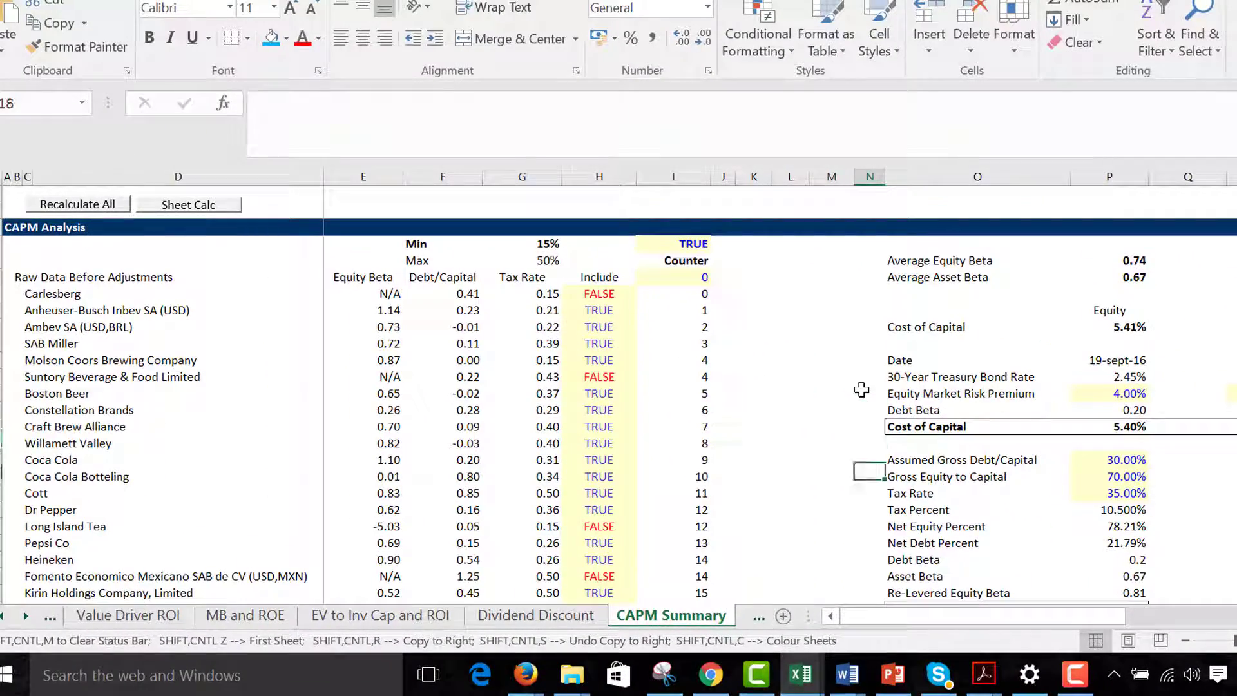
key("Down")
key("Down")
key("Down")
key("Down")
key("Down")
key("Down")
key("Down")
key("Down")
key("Down")
key("Down")
key("Down")
key("Down")
key("Down")
key("Down")
key("Down")
key("Down")
key("Down")
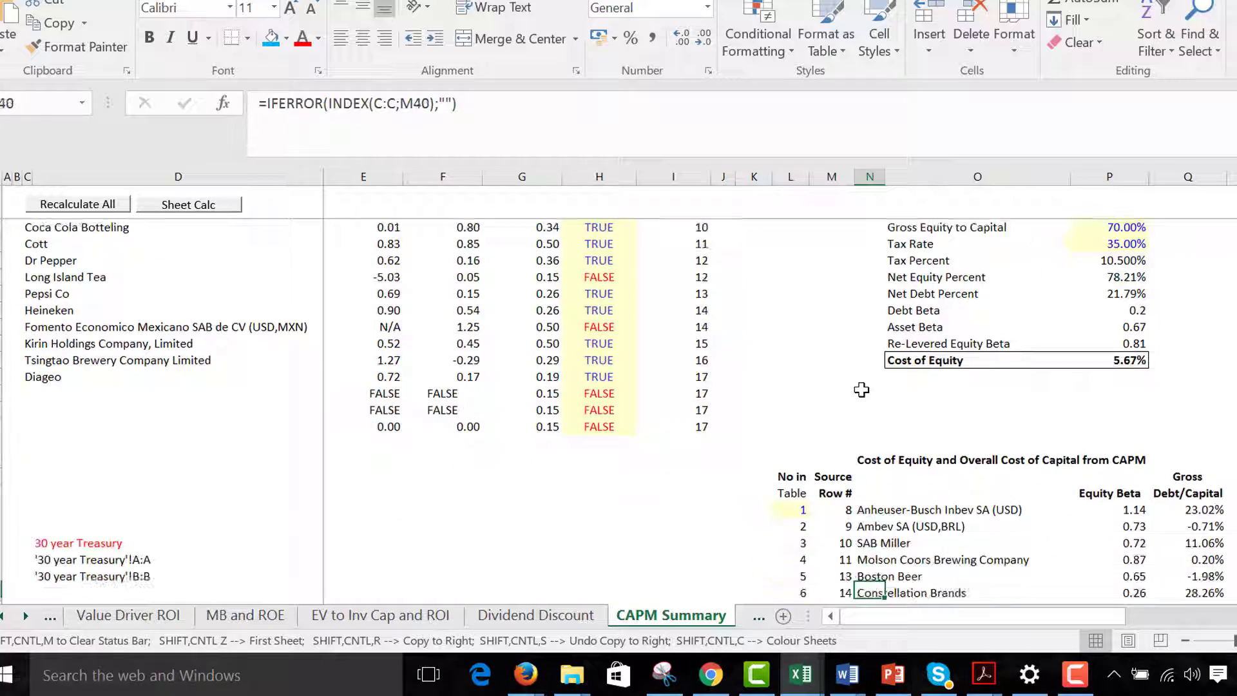
Look across the CAPM company table from the company names through the tax and capital columns to Asset Beta
key("Right")
key("Right")
key("Right")
key("Right")
key("Right")
key("Right")
key("Right")
key("Right")
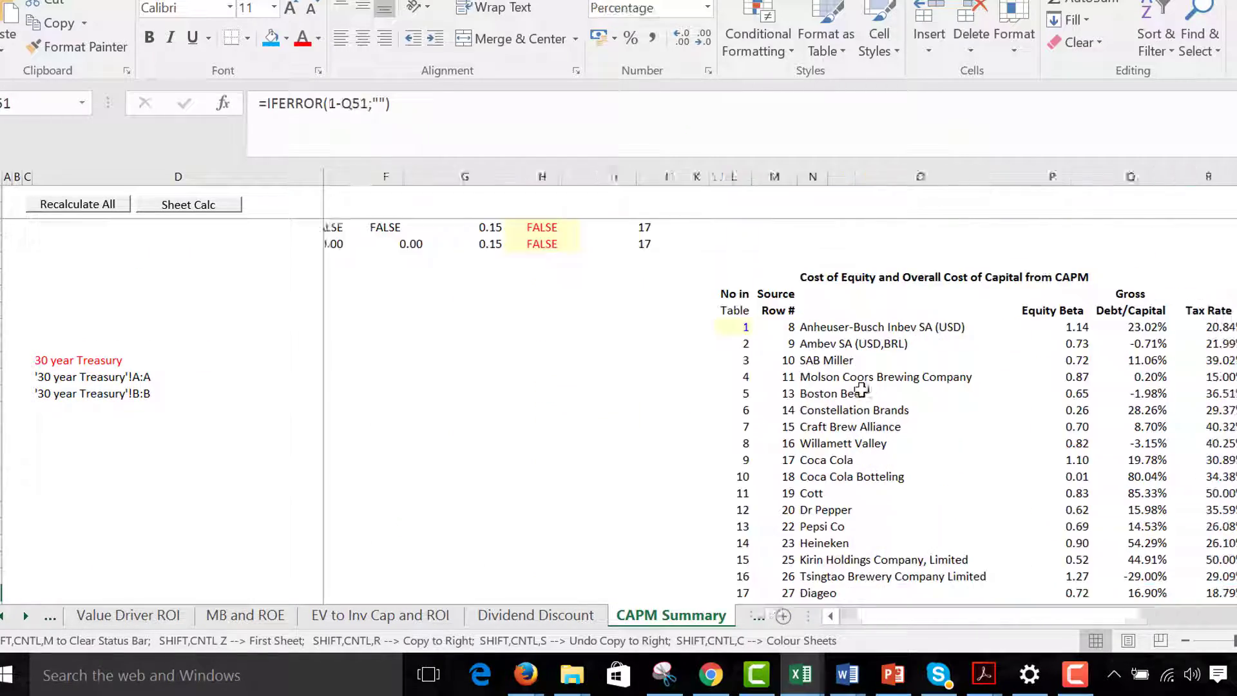
key("Right")
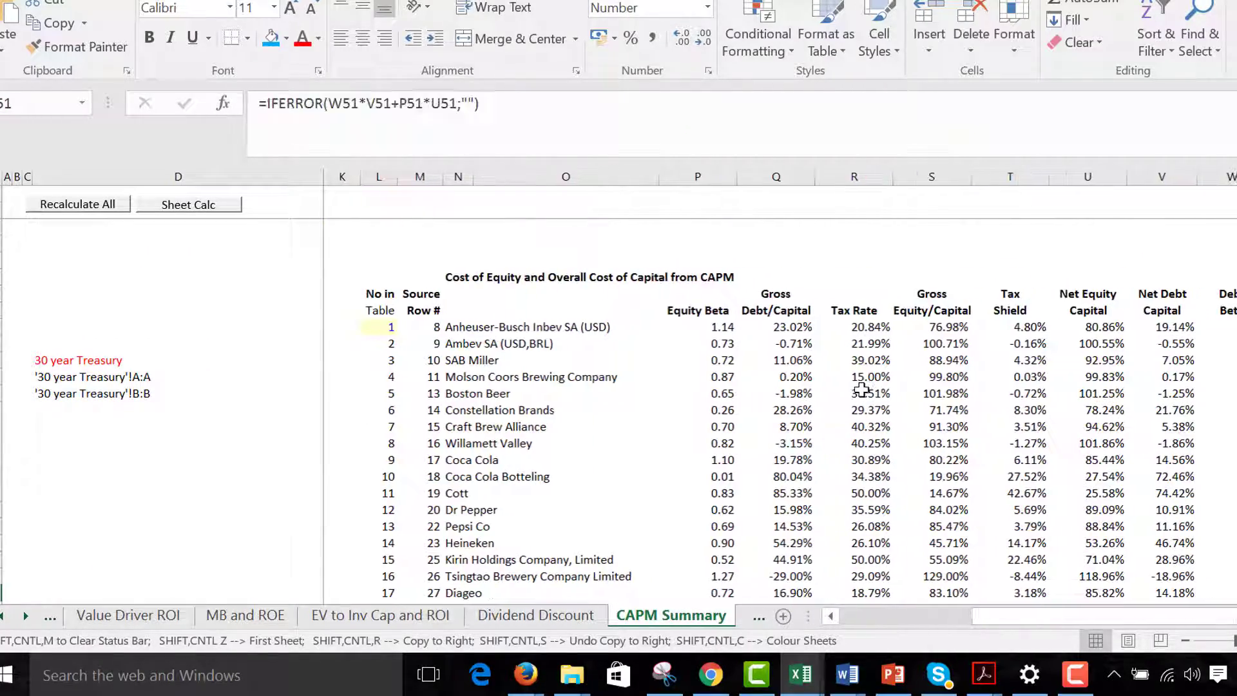
key("Right")
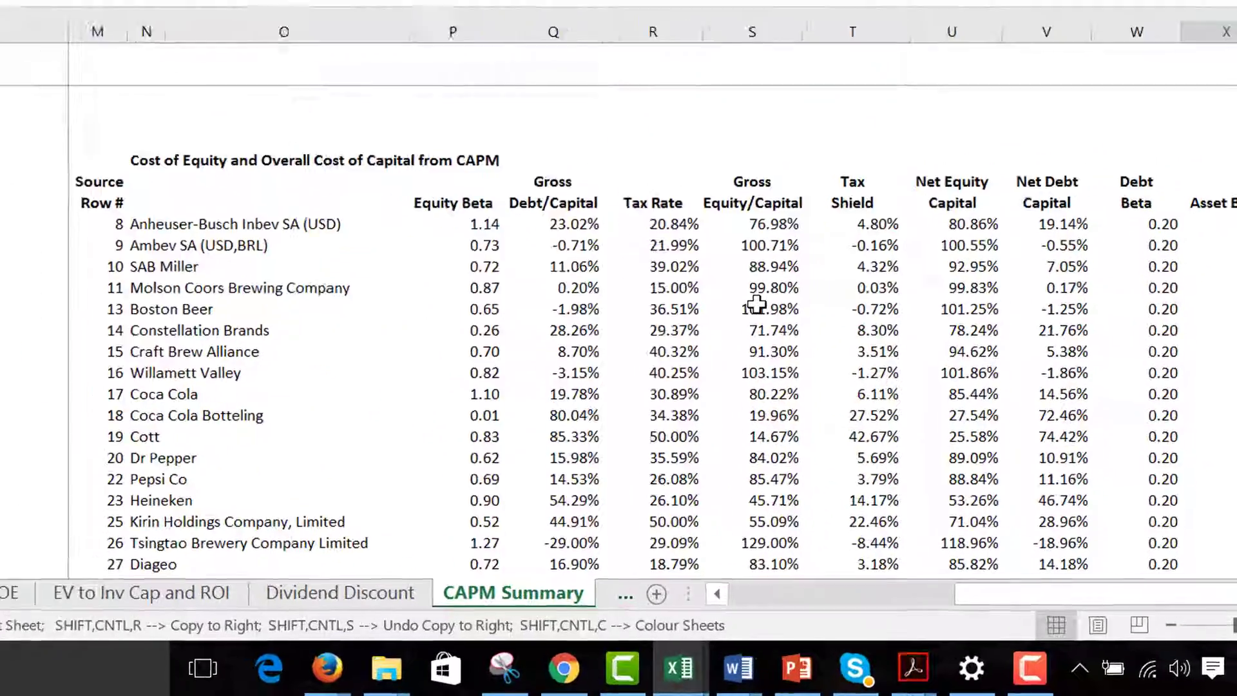
Look back across the CAPM company table to the Equity Beta column and up to Tsingtao Brewery's row
key("Left")
key("Left")
key("Left")
key("Left")
key("Left")
key("Left")
key("Left")
key("Left")
key("Left")
key("Up")
key("Up")
key("Up")
key("Up")
key("Up")
key("Up")
key("Up")
key("Up")
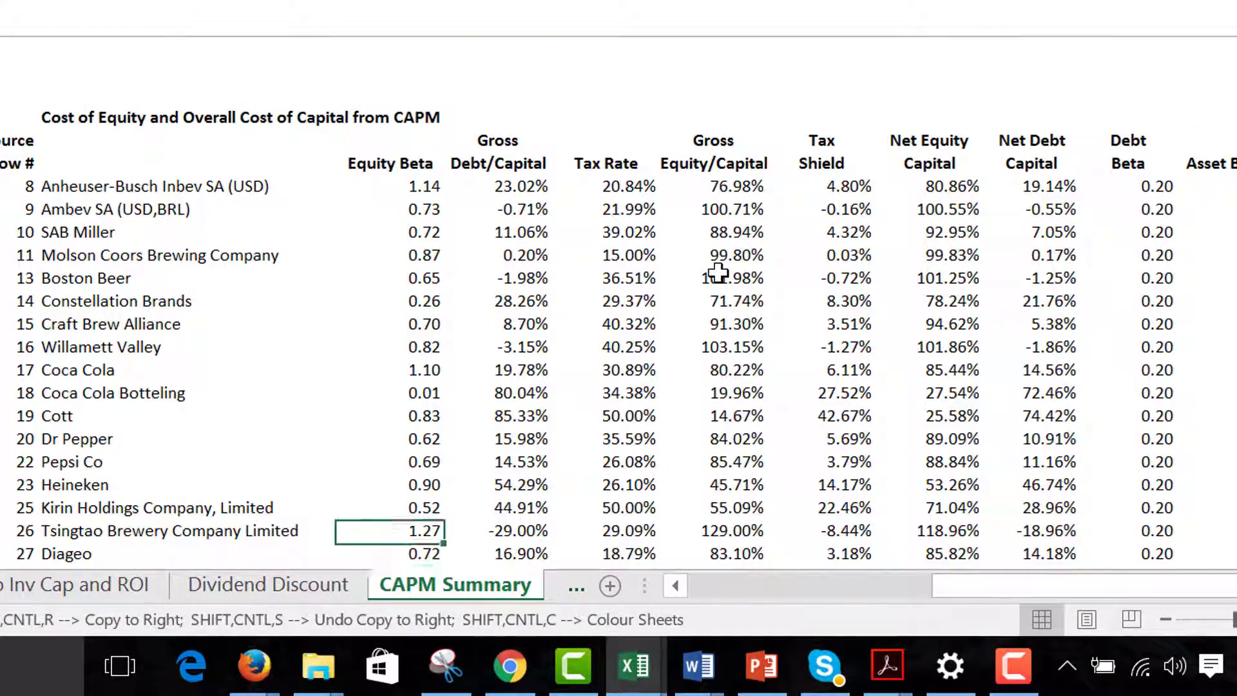
Look up the company table's Equity Beta column from Tsingtao Brewery's row to Anheuser-Busch Inbev's row
key("Up")
key("Up")
key("Up")
key("Up")
key("Up")
key("Up")
key("Up")
key("Up")
key("Up")
key("Up")
key("Down")
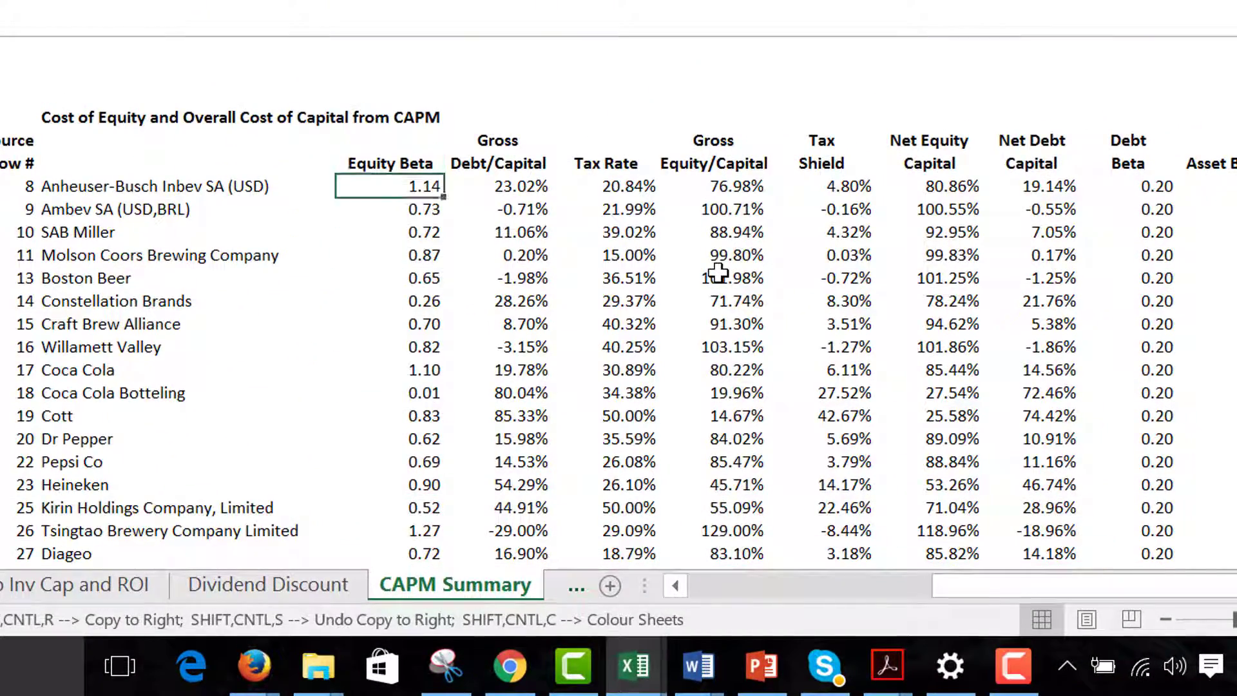
Return to the start of the CAPM Summary sheet, where the raw data before adjustments begins
key("Left")
key("Left")
key("Left")
key("Left")
key("Left")
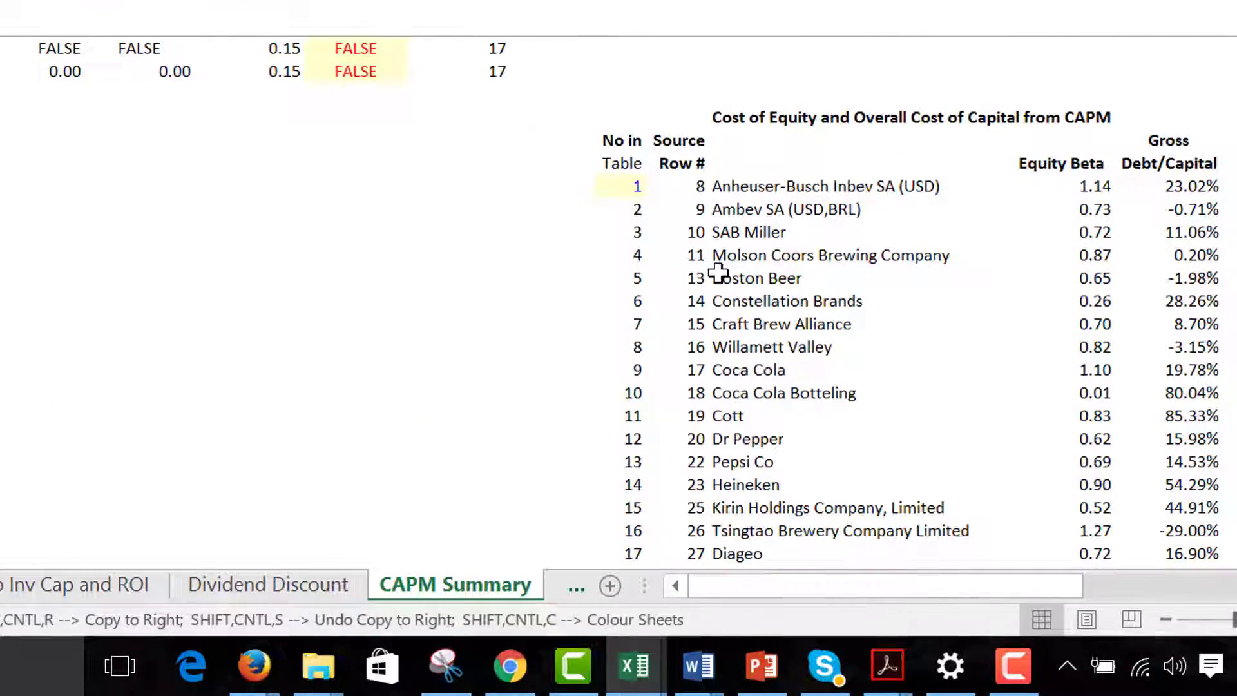
key("Up")
key("Up")
key("Up")
key("Up")
key("Up")
key("Up")
key("Up")
key("Up")
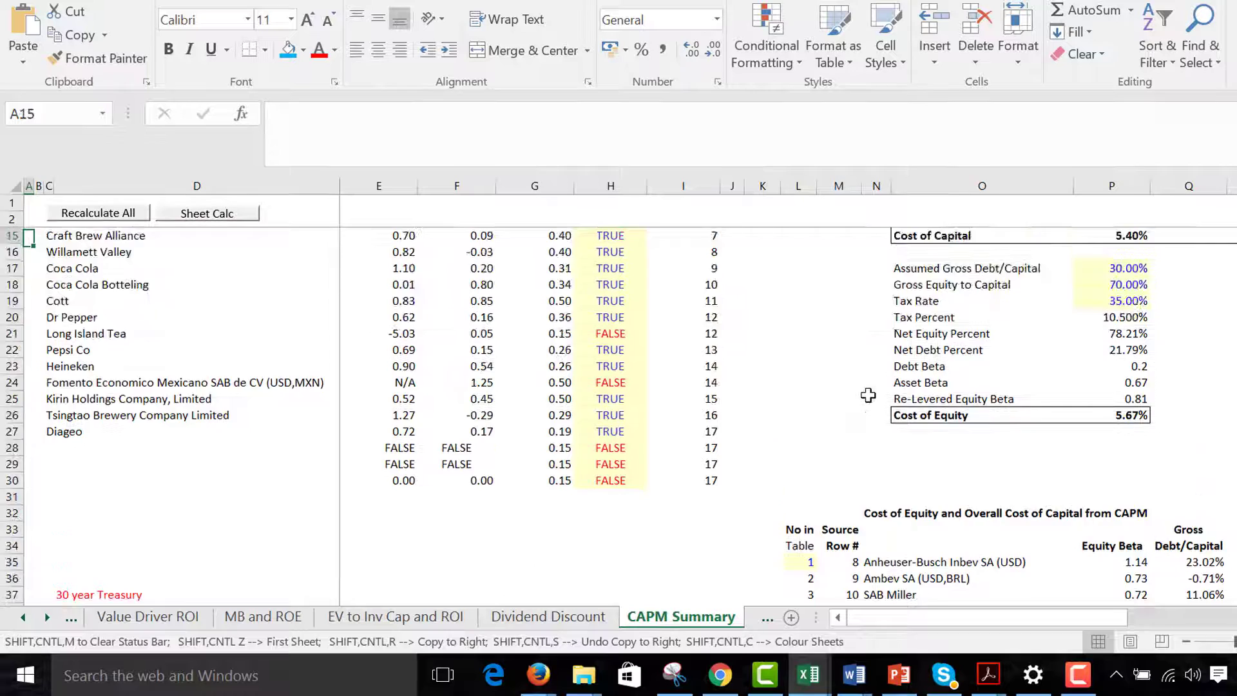
key("Up")
key("Up")
key("Up")
key("Up")
key("Up")
key("Up")
key("Up")
key("Up")
key("Up")
key("Up")
key("Up")
key("Up")
key("Up")
key("Up")
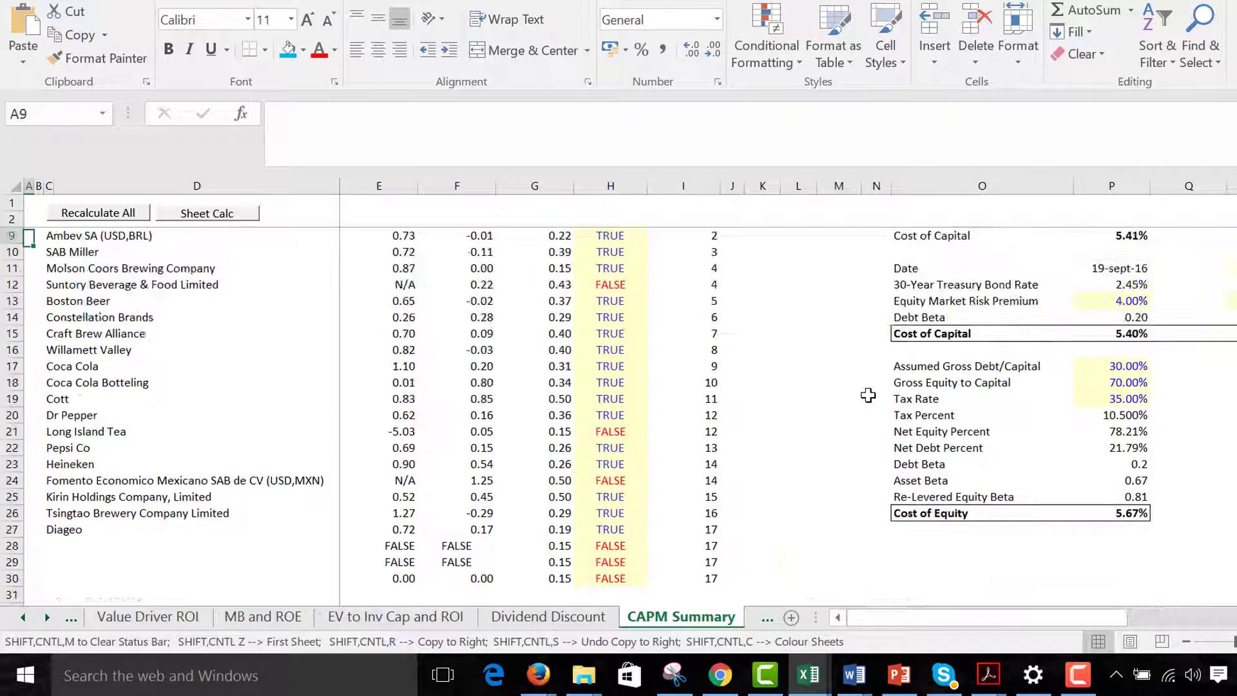
key("Down")
key("Down")
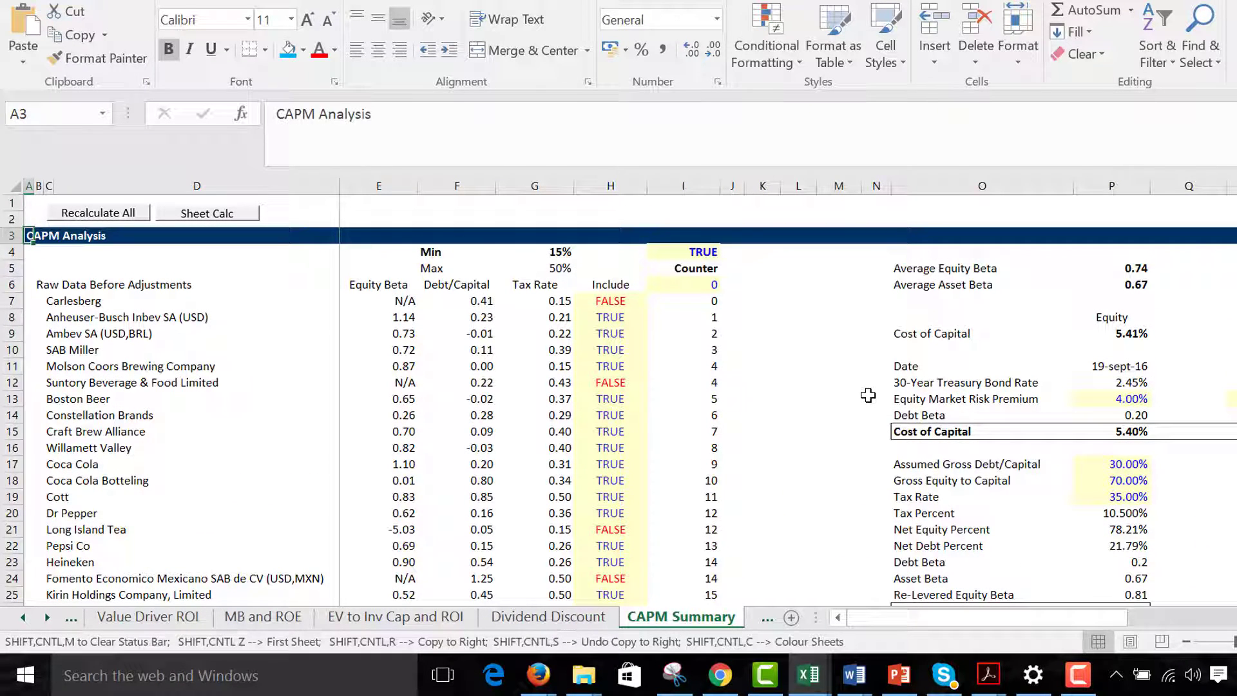
Trace Carlesberg's raw Equity Beta to its source cell on the Cost of Capital Data sheet
key("Down")
key("Down")
key("Down")
key("Down")
key("Right")
key("Right")
key("Right")
key("Right")
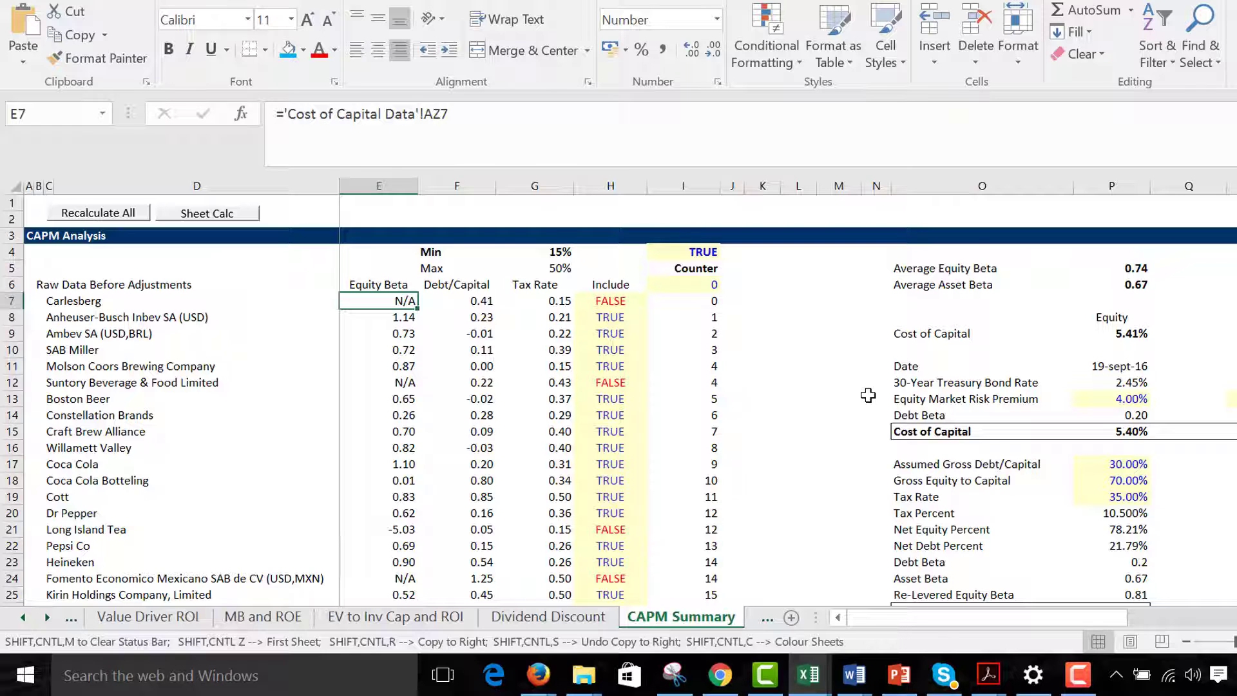
key("ctrl+bracketleft")
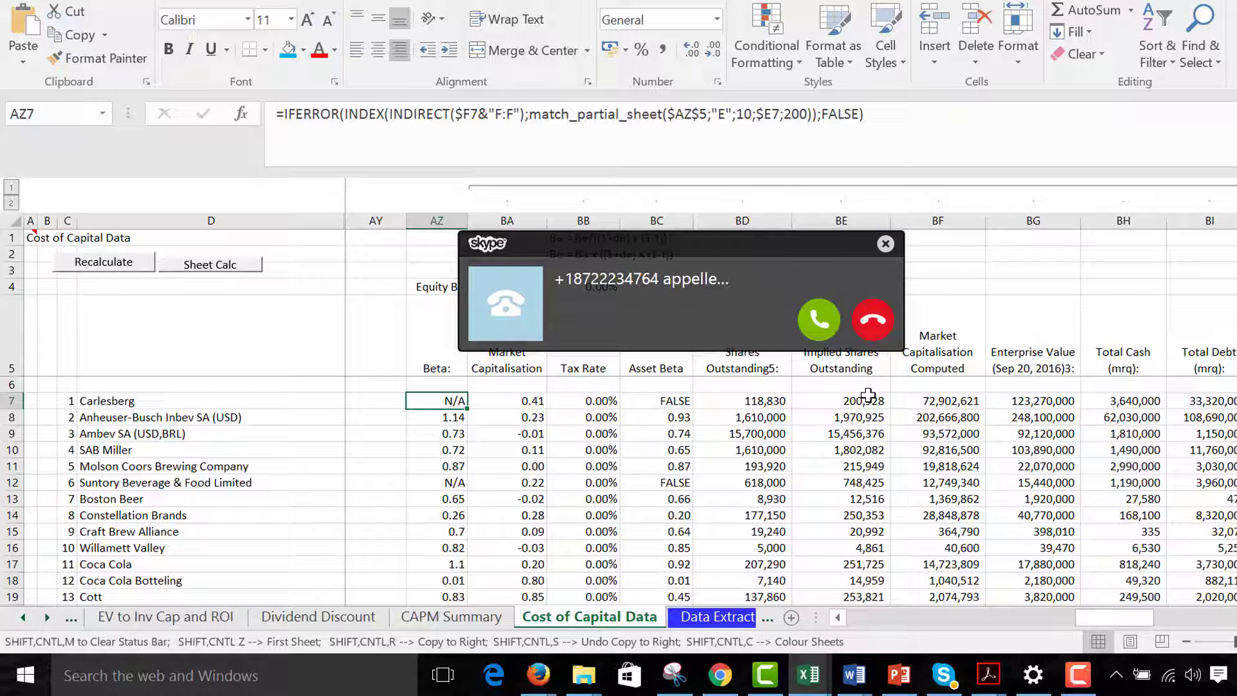
Decline the incoming Skype call and check Carlesberg's Asset Beta formula in the cost of capital data
left_click(873, 318)
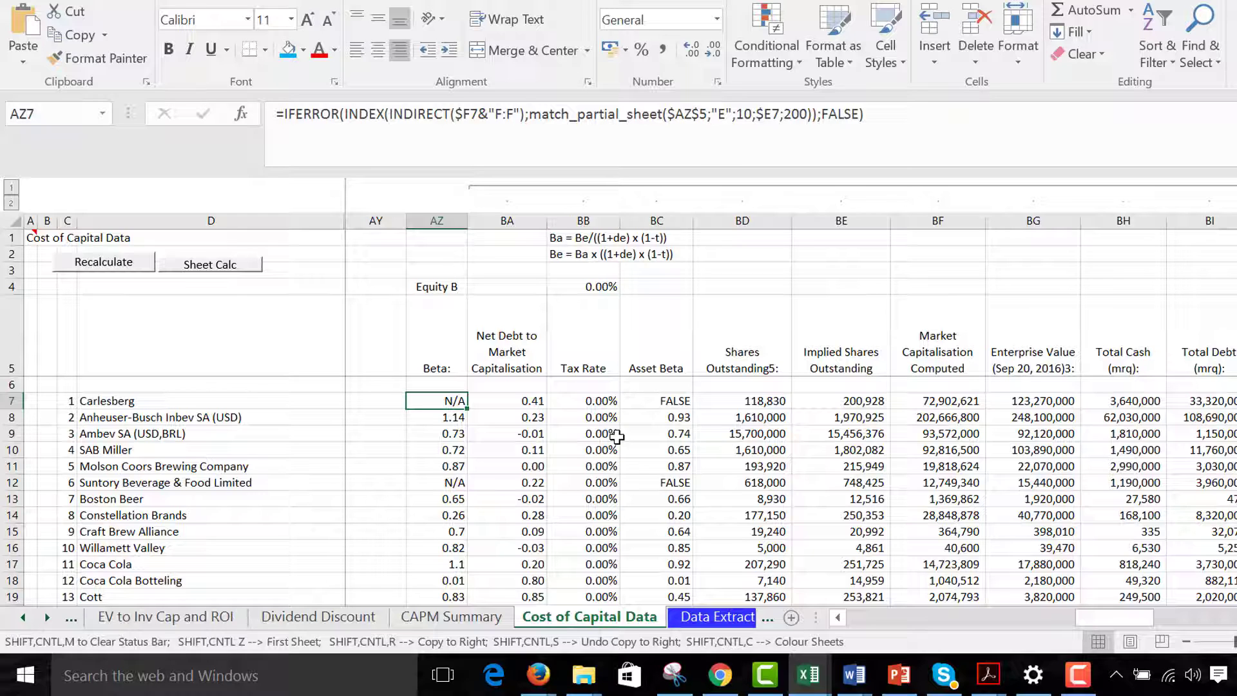
key("Right")
key("Right")
key("Right")
key("Right")
key("Right")
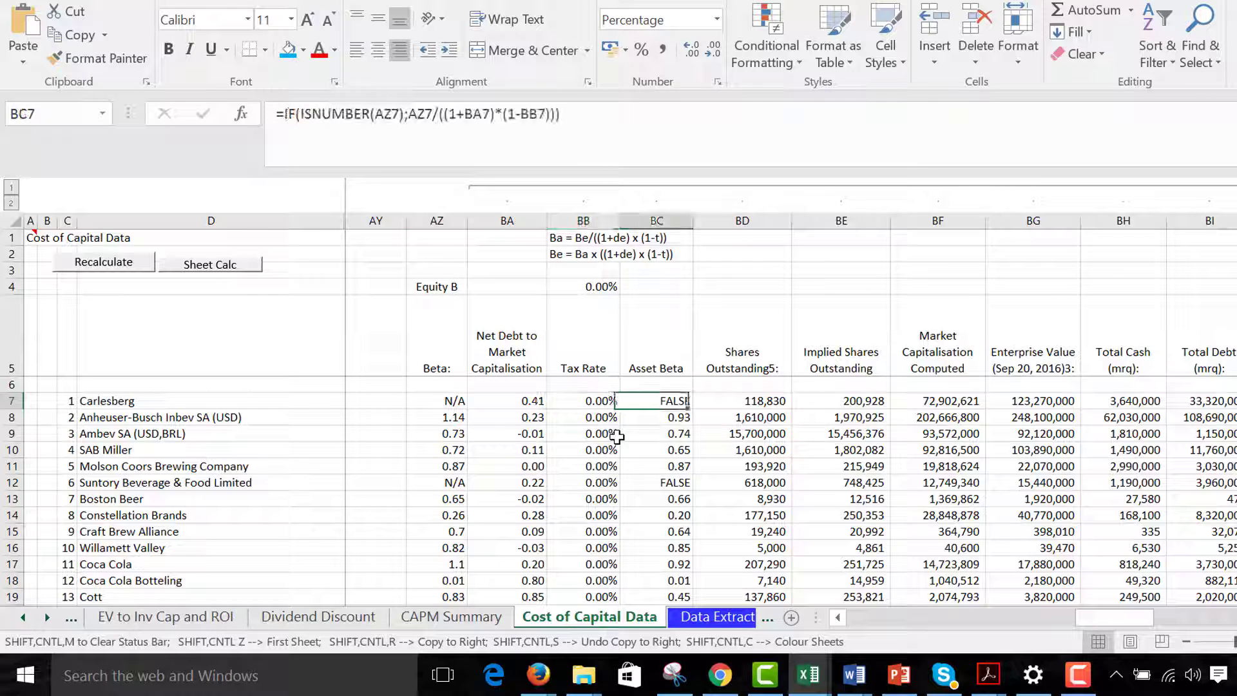
key("Left")
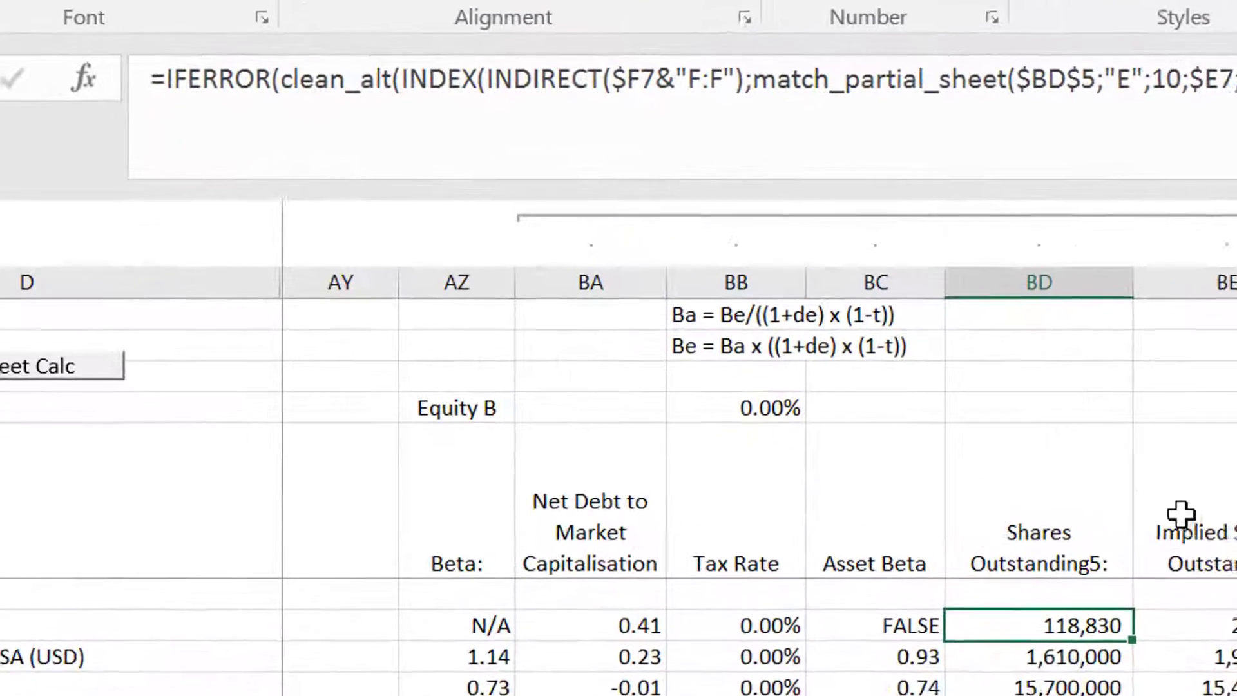
Review the levering and unlevering beta formulas noted above the table and check Anheuser-Busch Inbev's Asset Beta formula
key("Up")
key("Up")
key("Up")
key("Up")
key("Up")
key("Up")
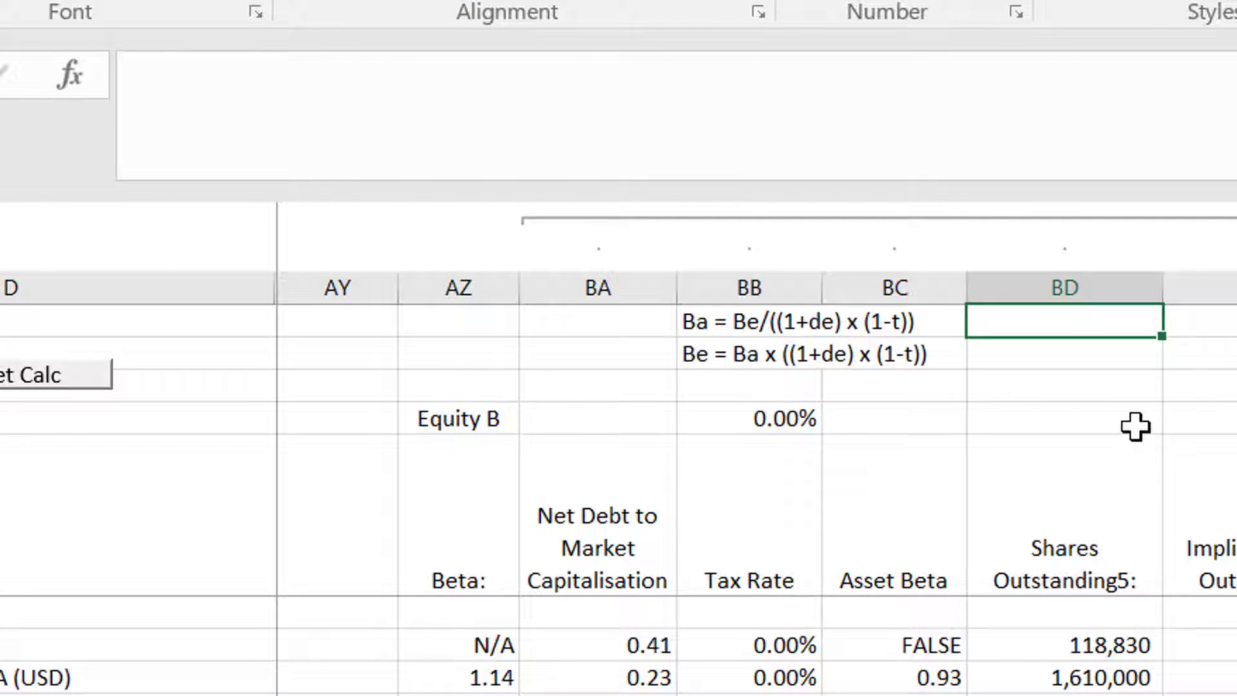
key("Down")
key("Down")
key("Down")
key("Down")
key("Down")
key("Down")
key("Down")
key("Left")
key("Left")
key("Left")
key("Left")
key("Left")
key("Left")
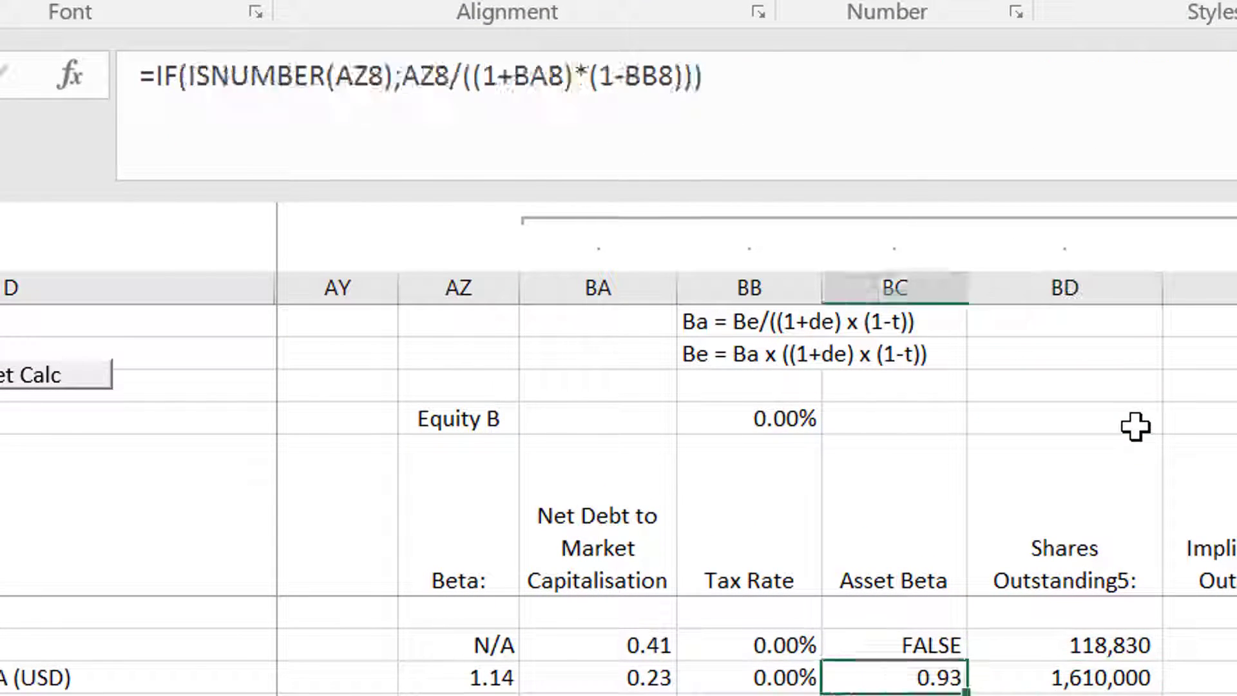
Look back across Carlesberg's row from the beta columns to the regression inclusion, price/book and diluted EPS columns
key("Up")
key("Left")
key("Left")
key("Left")
key("Left")
key("Left")
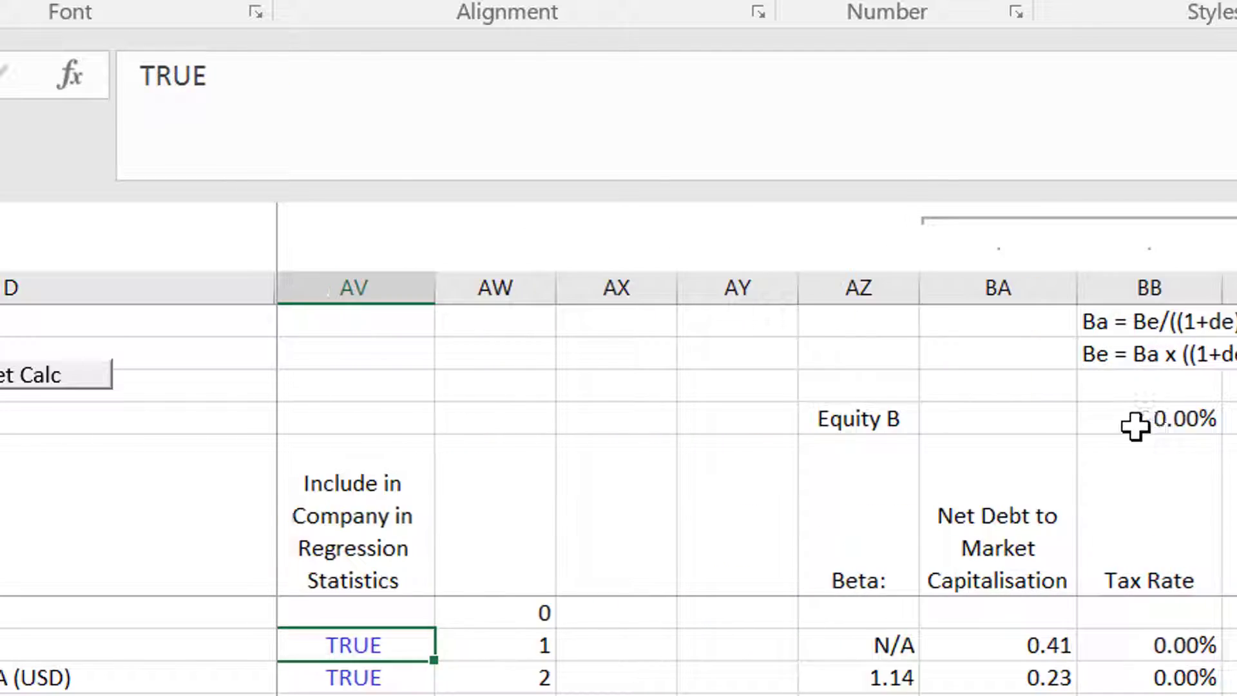
key("Up")
key("Down")
key("Left")
key("Left")
key("Left")
key("Left")
key("Left")
key("Left")
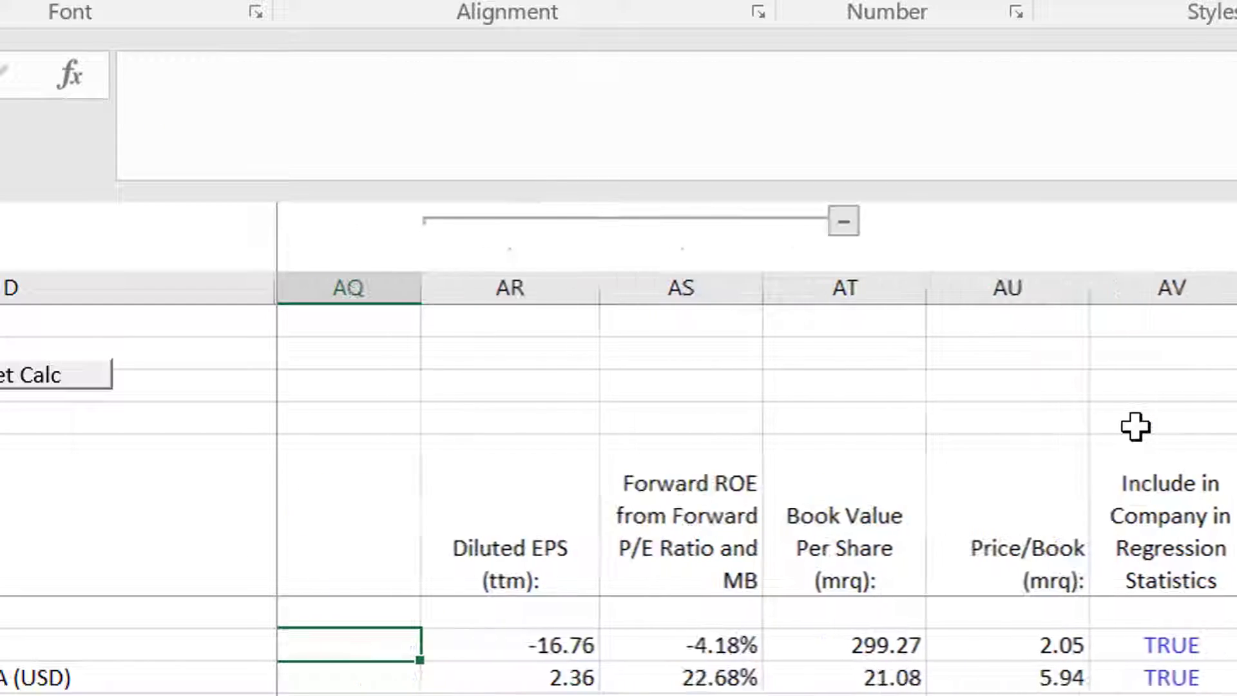
Look back across Carlesberg's row through the dividend yield, cost of capital and P/E columns to the company name
key("Left")
key("Left")
key("Left")
key("Left")
key("Left")
key("Left")
key("Left")
key("Left")
key("Left")
key("Left")
key("Left")
key("Left")
key("Left")
key("Left")
key("Left")
key("Left")
key("Left")
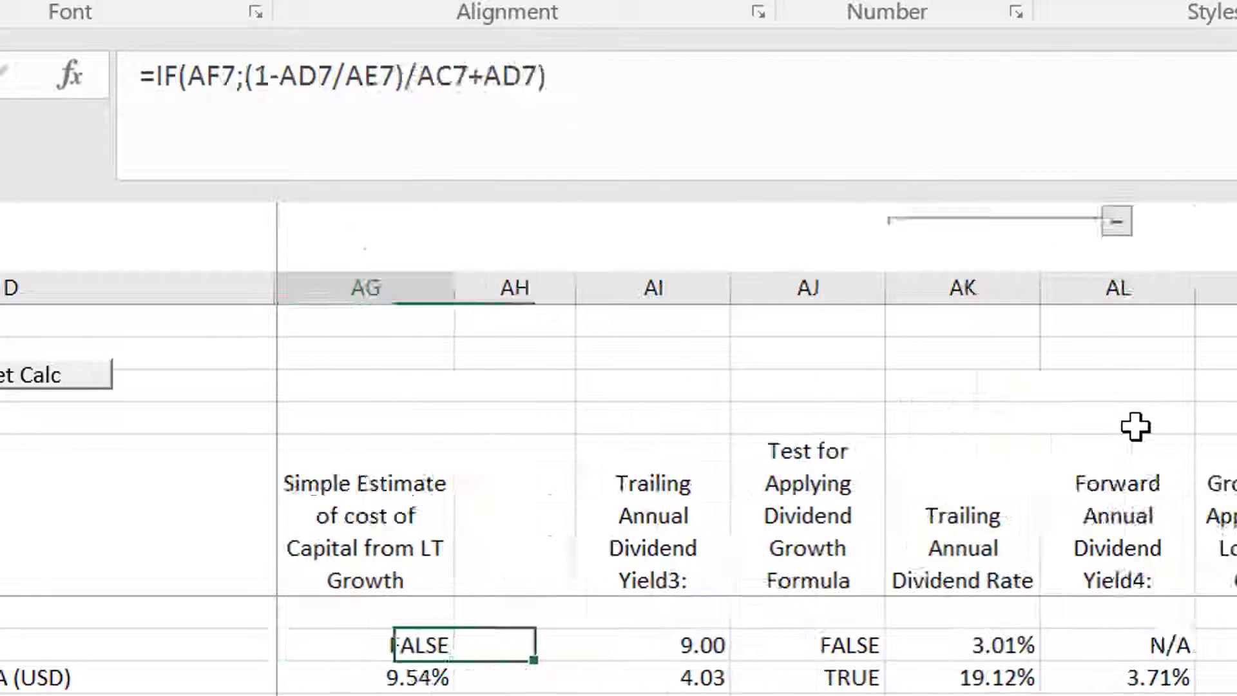
key("Left")
key("Left")
key("Left")
key("Left")
key("Left")
key("Left")
key("Left")
key("Left")
key("Left")
key("Left")
key("Left")
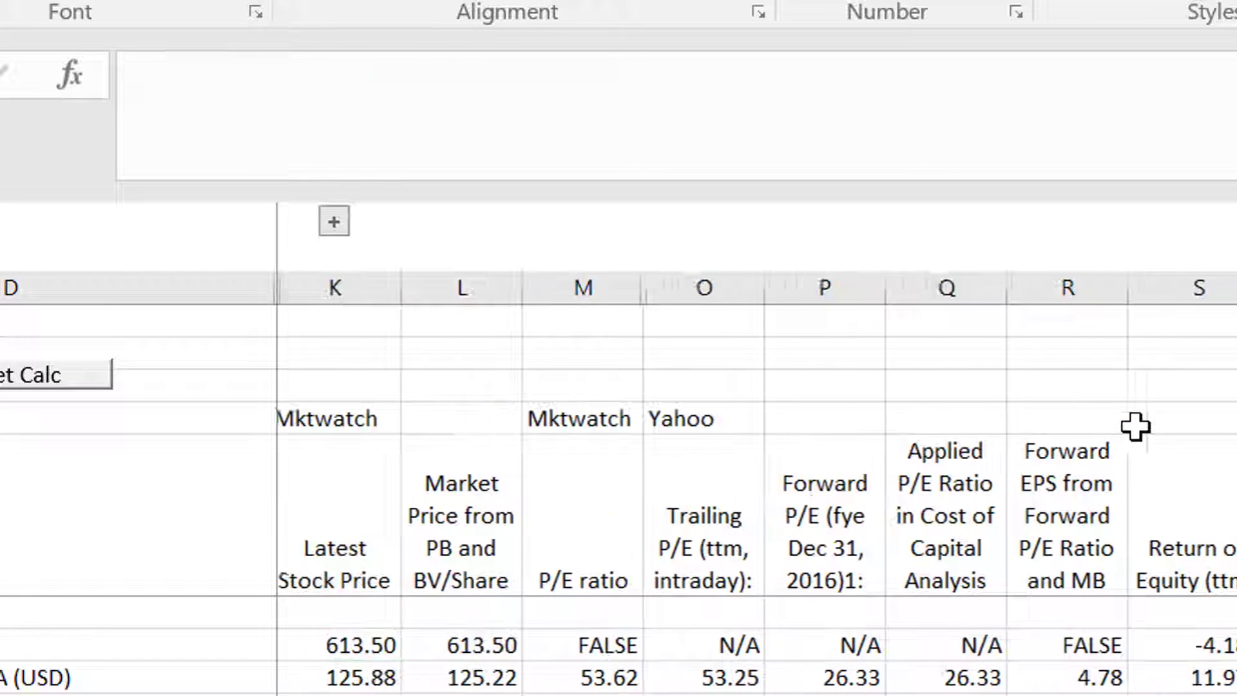
key("Right")
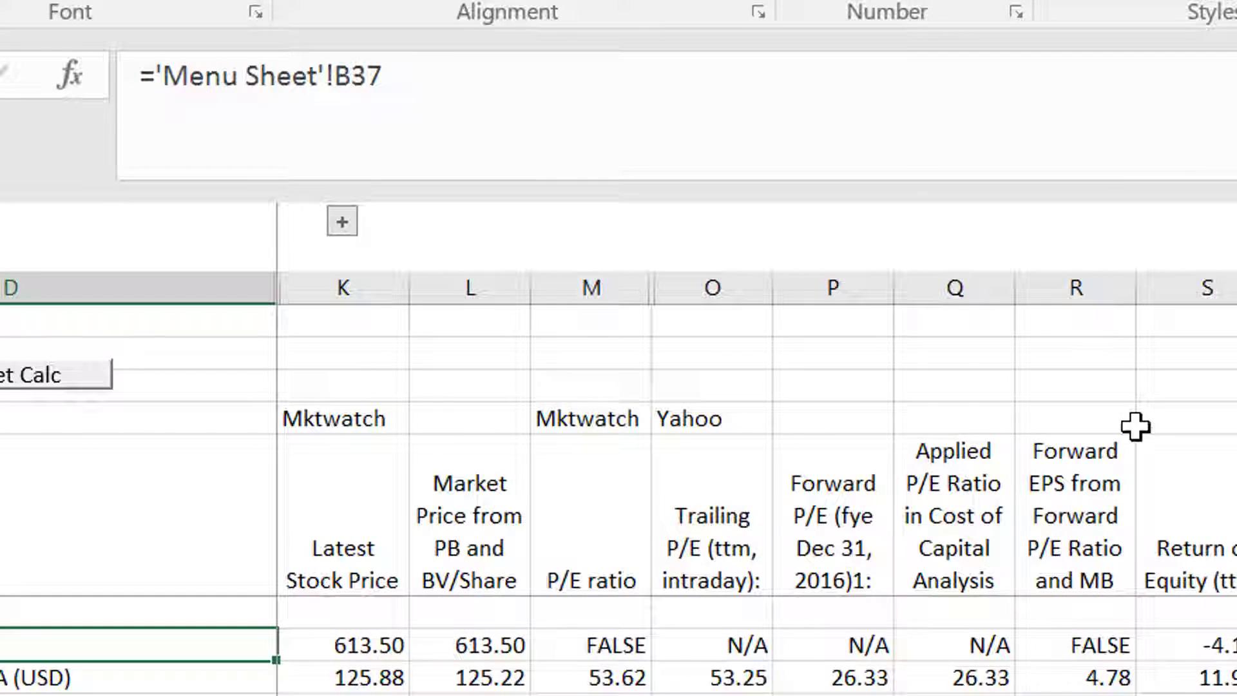
Switch back to the CAPM Summary sheet, passing through the Dividend Discount sheet
key("ctrl+Page_Down")
key("ctrl+Page_Down")
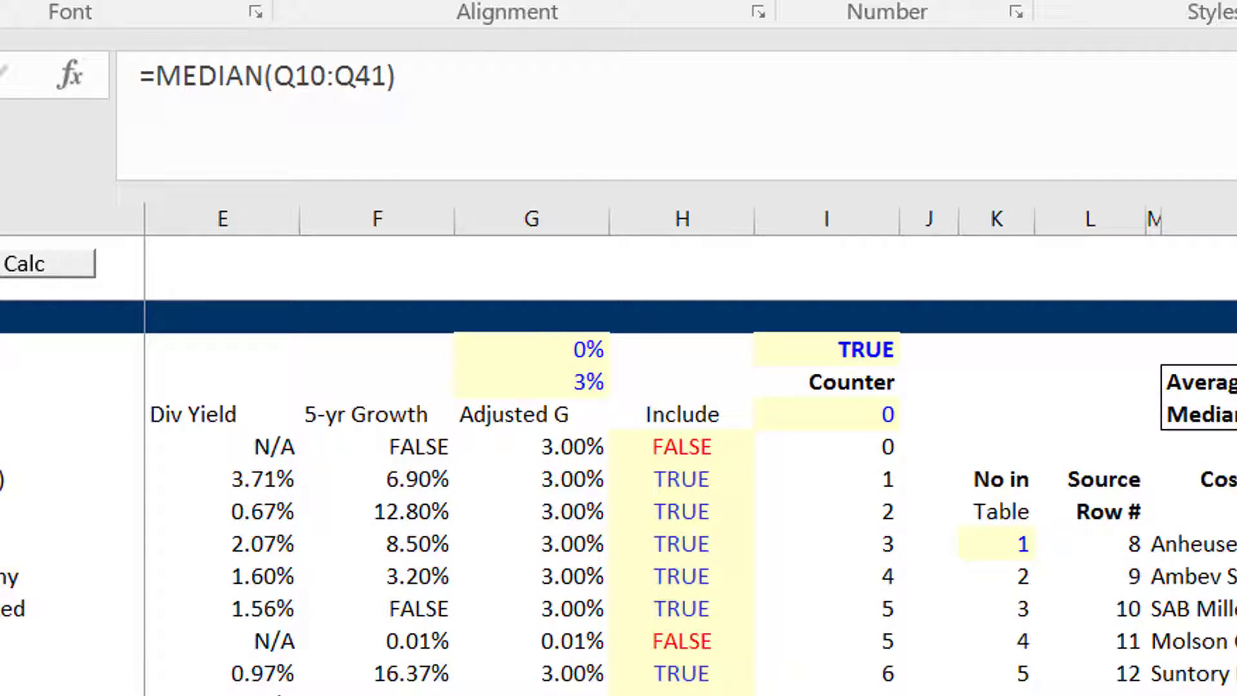
left_click(1233, 583)
key("Down")
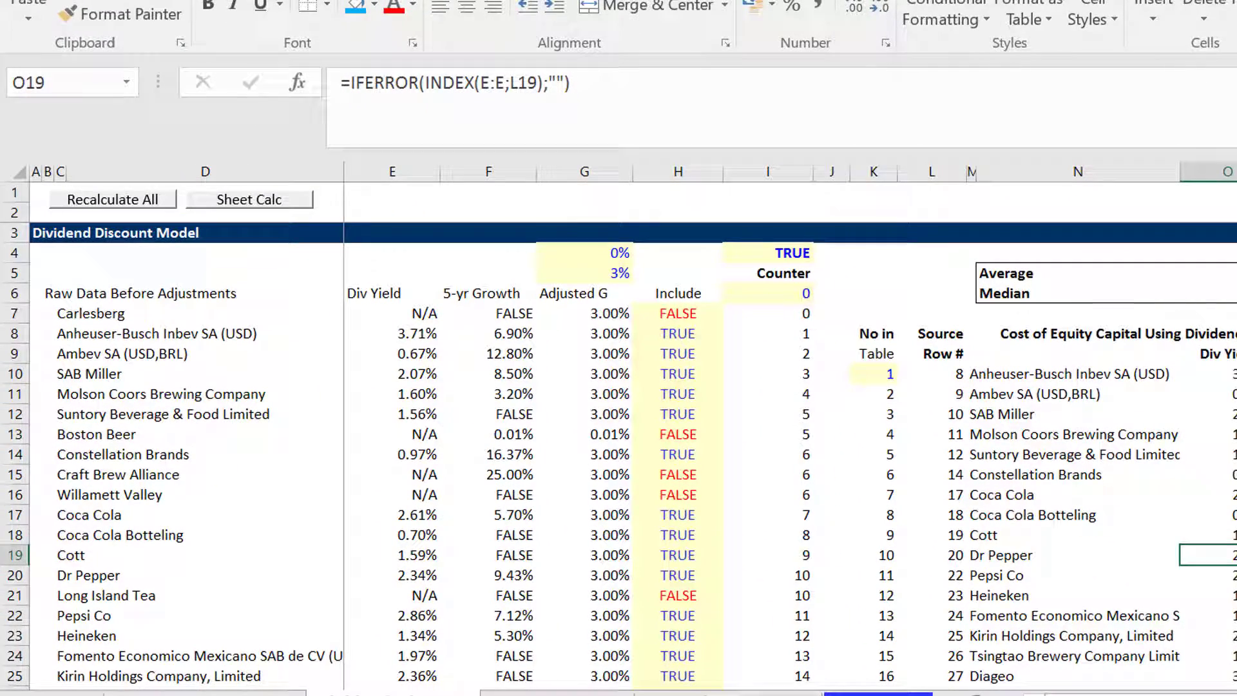
key("ctrl+Page_Down")
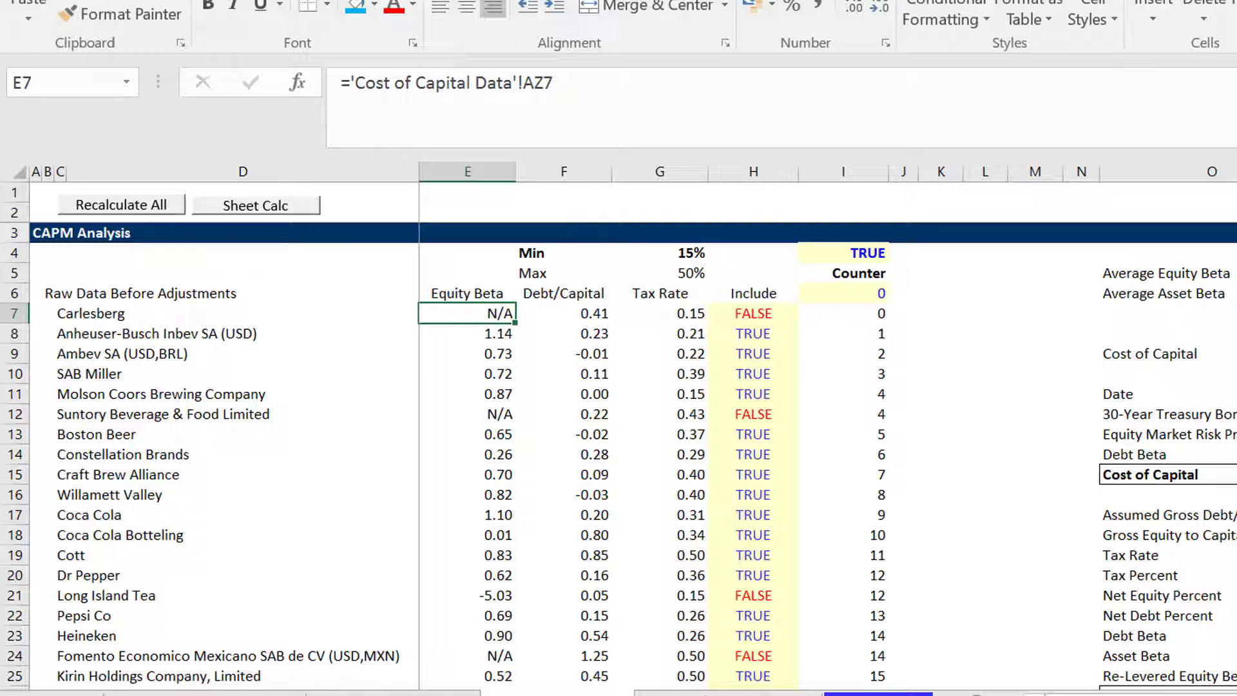
Look down the CAPM Summary from the capital structure assumptions to the company table's Equity Beta column
left_click(1232, 535)
key("Down")
key("Down")
key("Down")
key("Down")
key("Down")
key("Down")
key("Down")
key("Down")
key("Down")
key("Down")
key("Down")
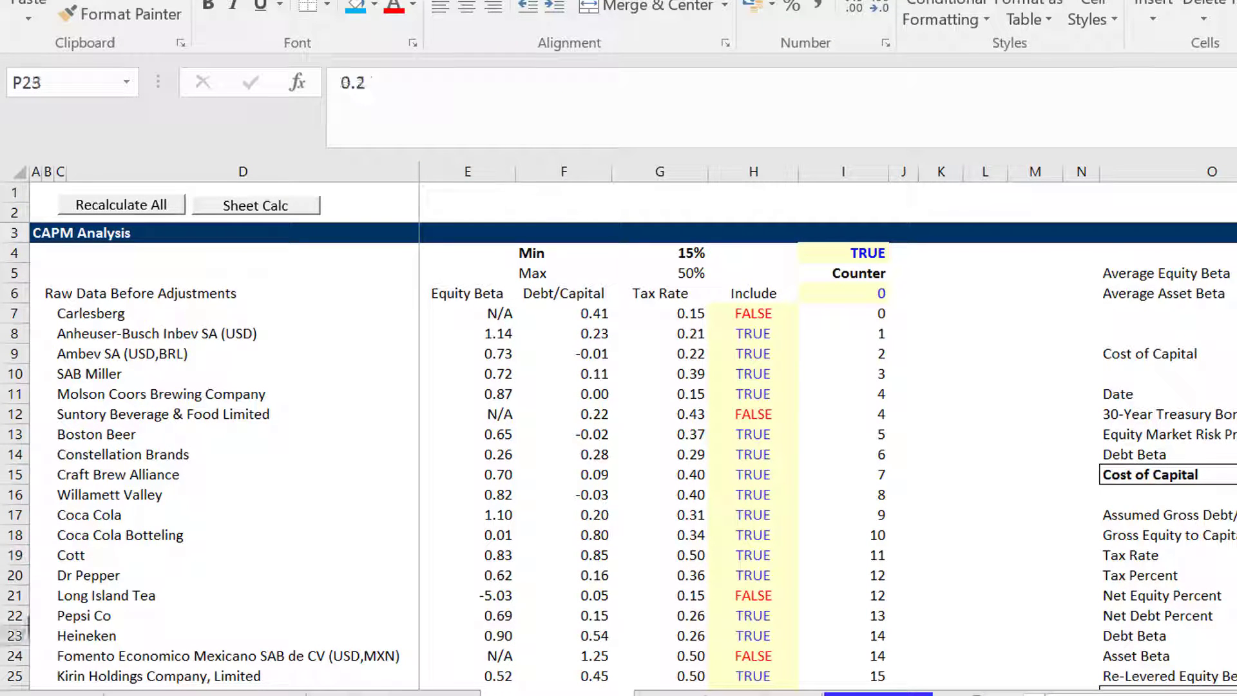
key("Down")
key("Down")
key("Down")
key("Down")
key("Down")
key("Down")
key("Down")
key("Down")
key("Down")
key("Down")
key("Down")
key("Down")
key("Down")
key("Down")
key("Down")
key("Down")
key("Down")
key("Down")
key("Down")
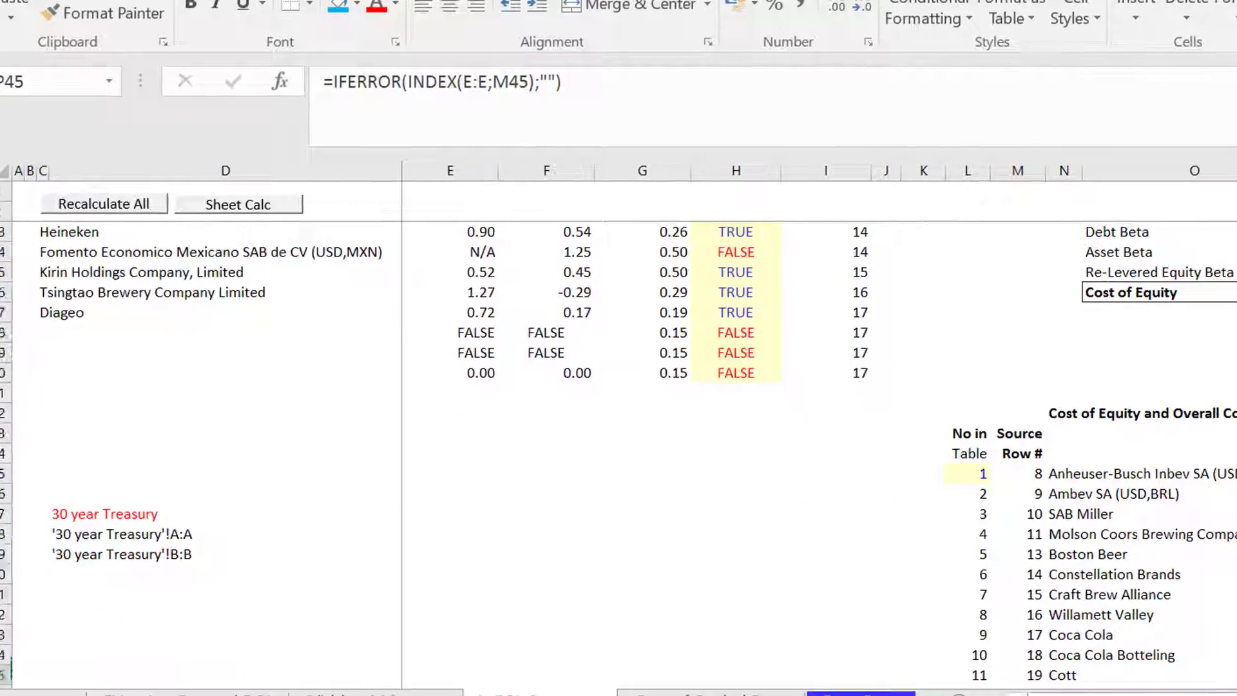
Look across the CAPM company table from Equity Beta through the tax and capital columns to Debt Beta
key("Right")
key("Right")
key("Right")
key("Right")
key("Right")
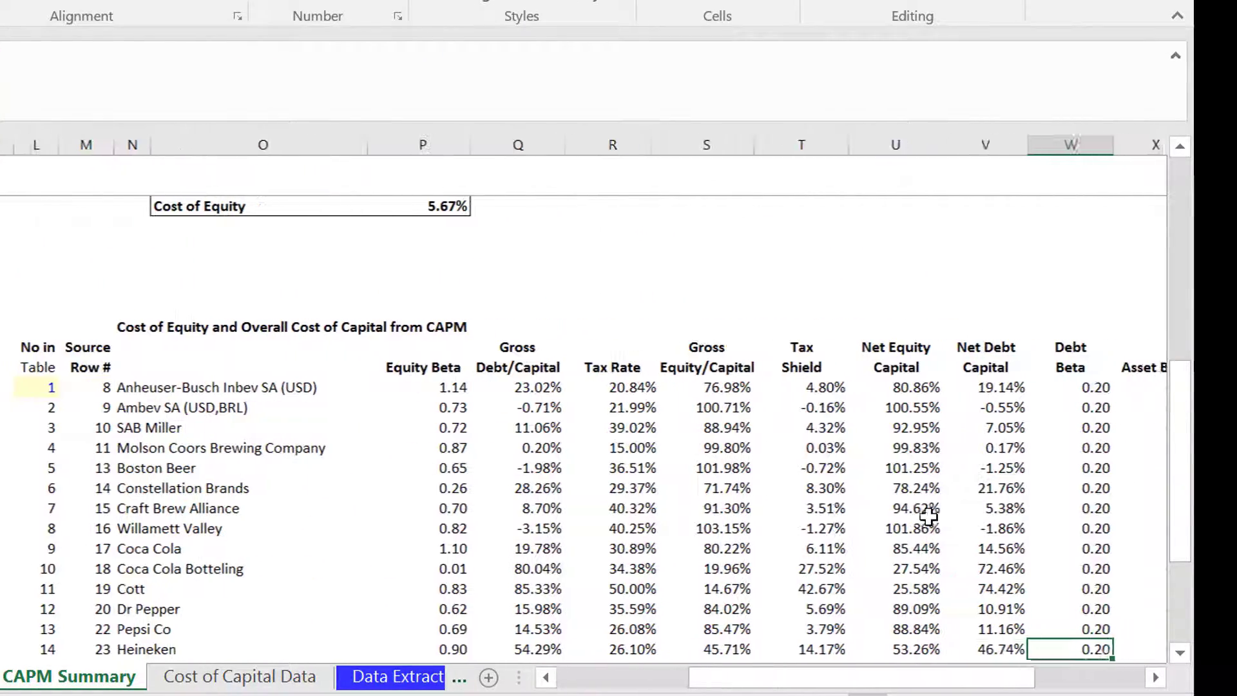
Look up the Gross Debt/Capital column of the CAPM company table from Heineken to Anheuser-Busch Inbev
key("Left")
key("Left")
key("Left")
key("Left")
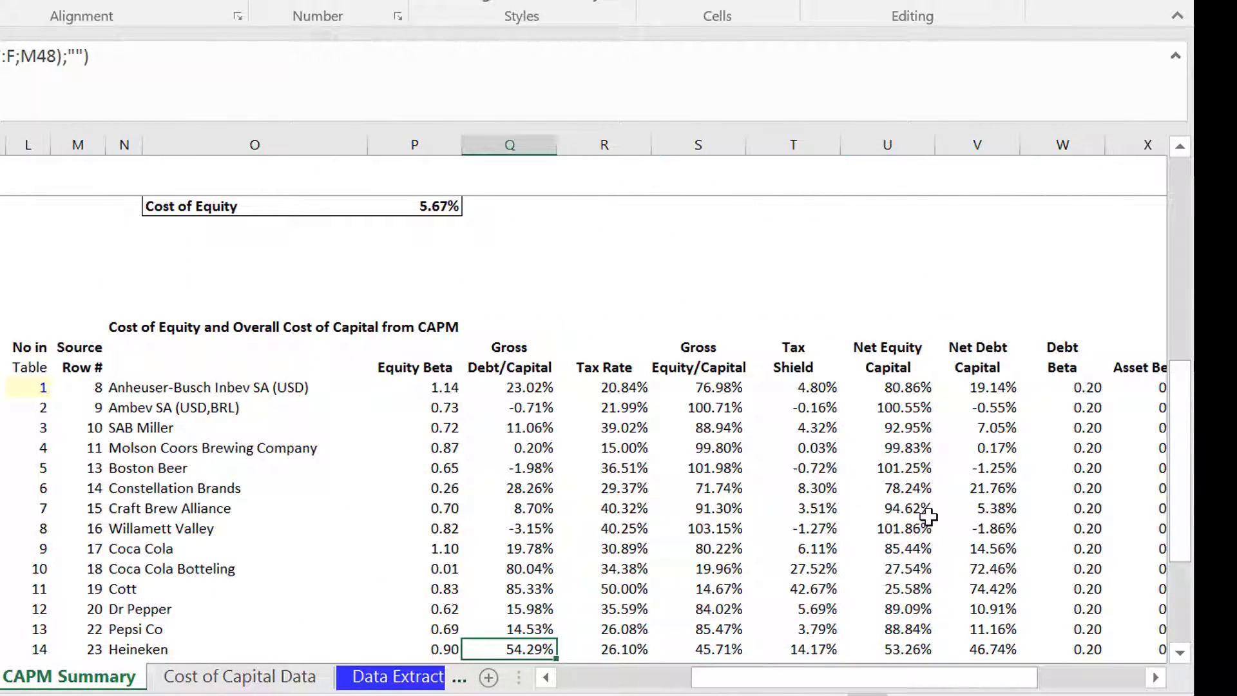
key("Up")
key("Up")
key("Up")
key("Up")
key("Up")
key("Up")
key("Up")
key("Up")
key("Up")
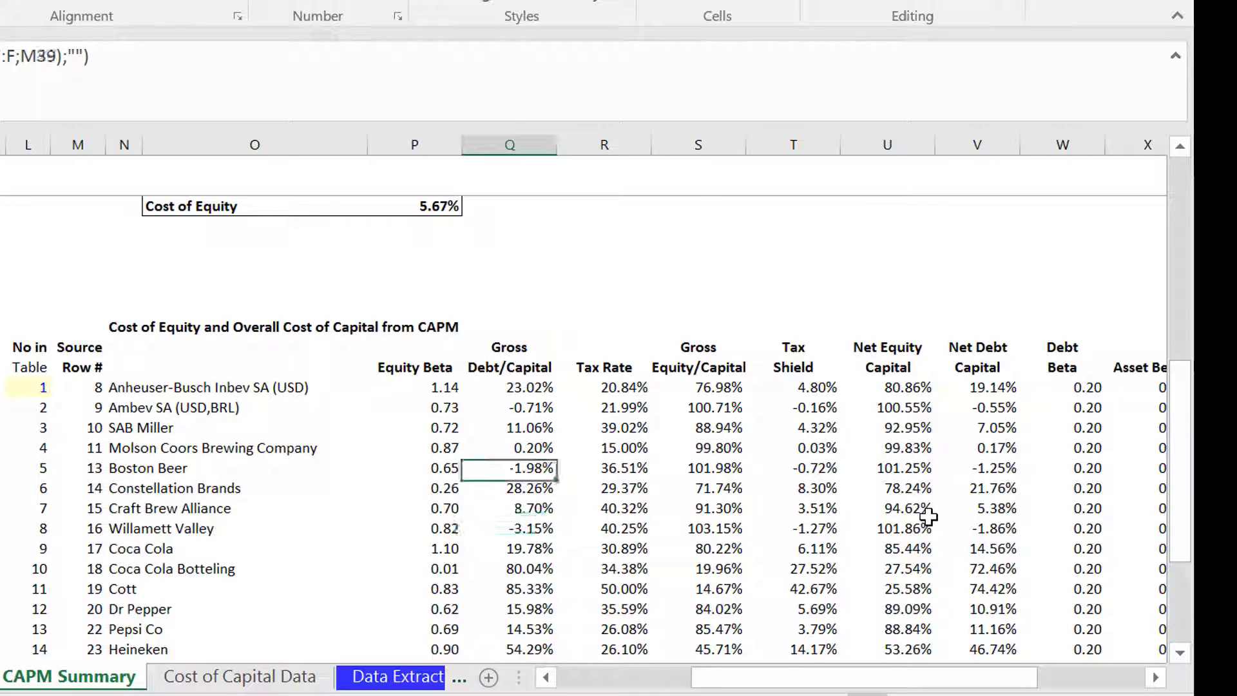
key("Up")
key("Up")
key("Up")
key("Up")
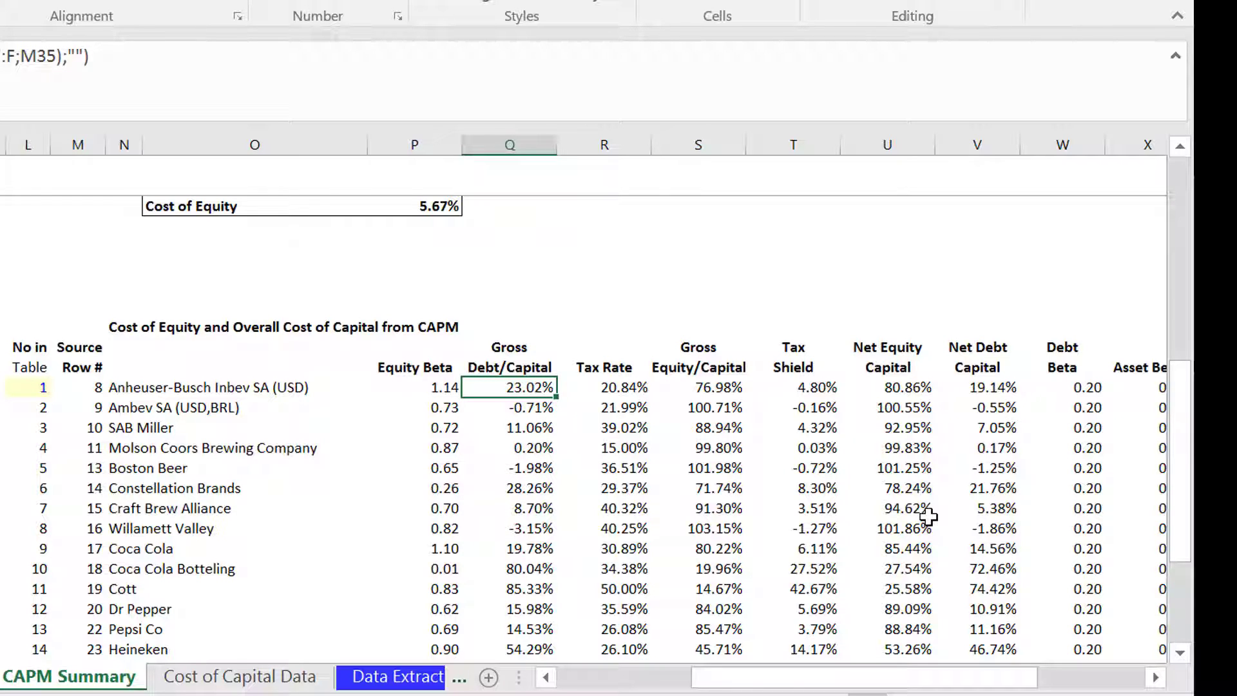
Compare Anheuser-Busch Inbev's gross debt/capital, tax rate, gross equity/capital and tax shield in the CAPM company table
key("Right")
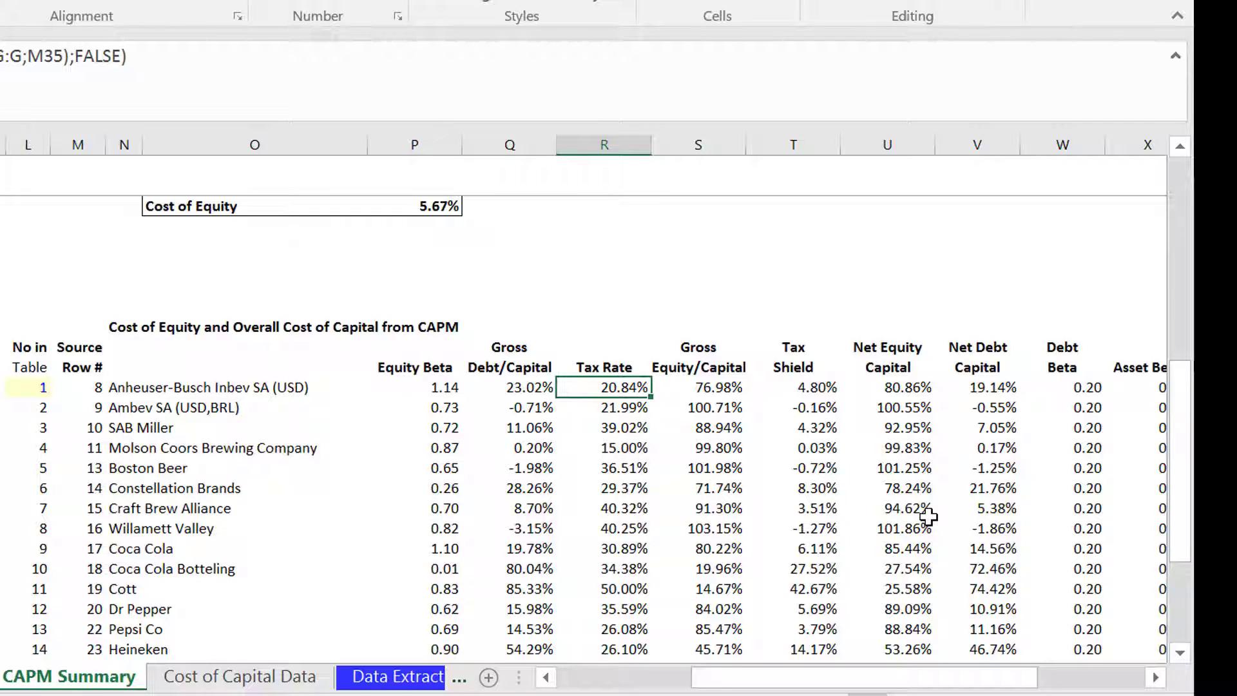
key("Right")
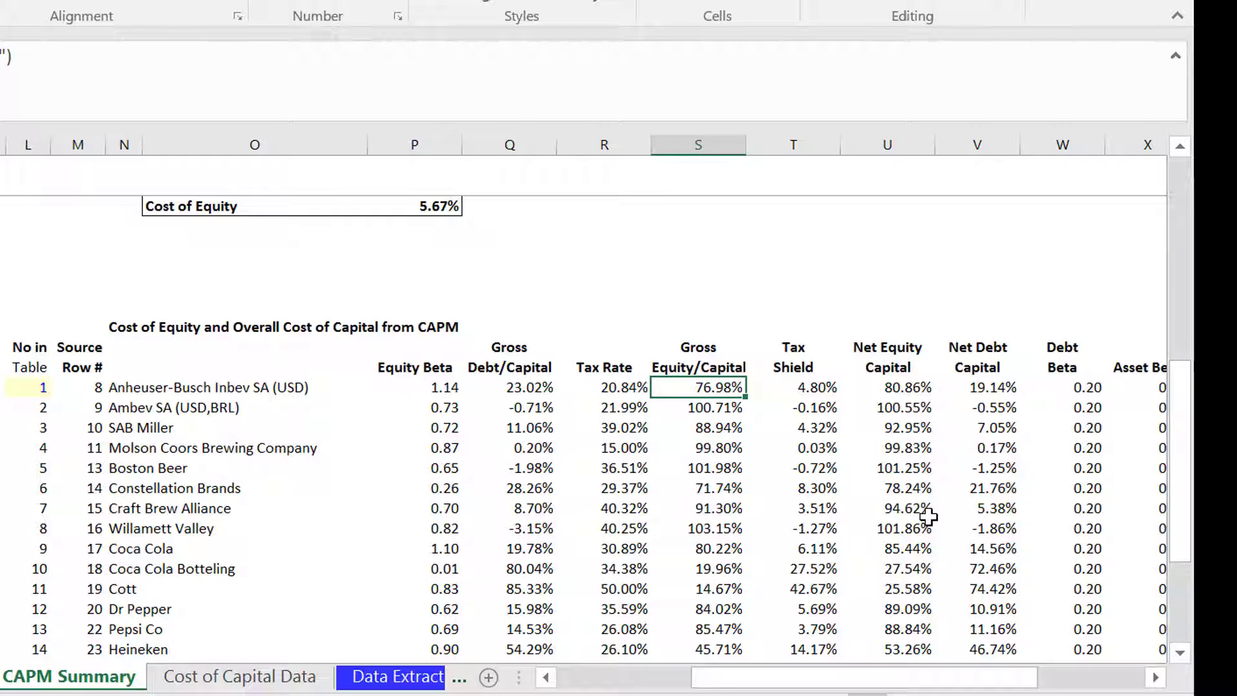
key("Left")
key("Left")
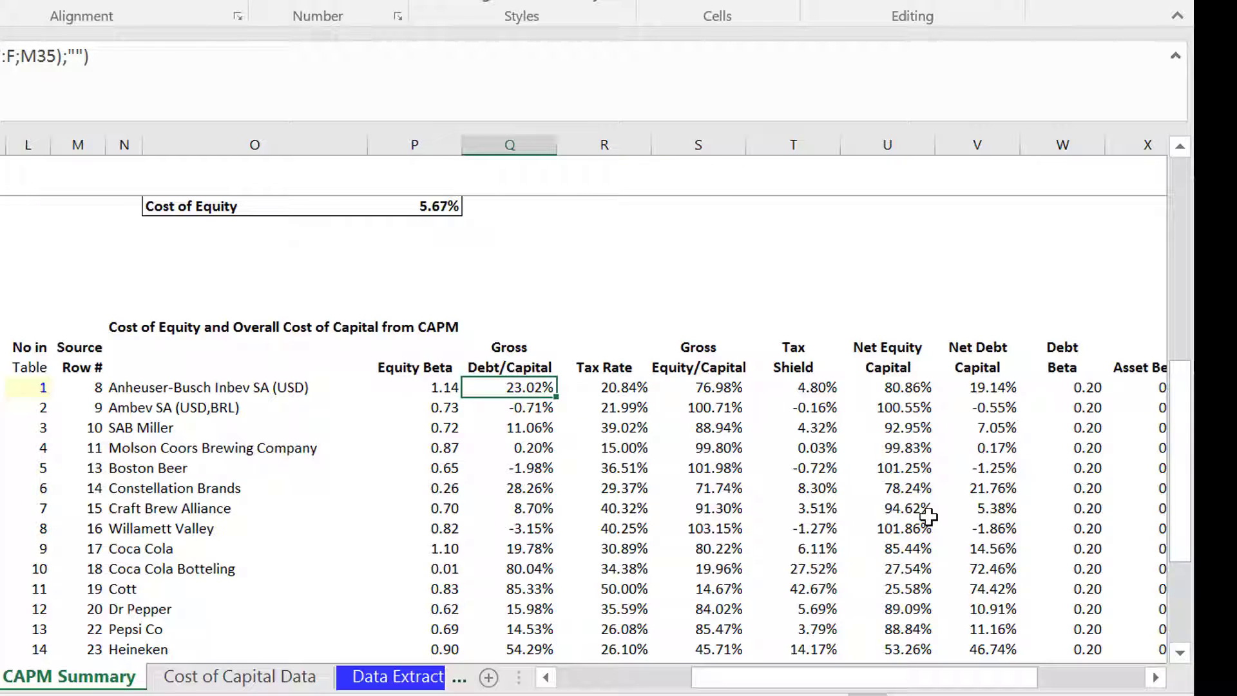
key("Right")
key("Right")
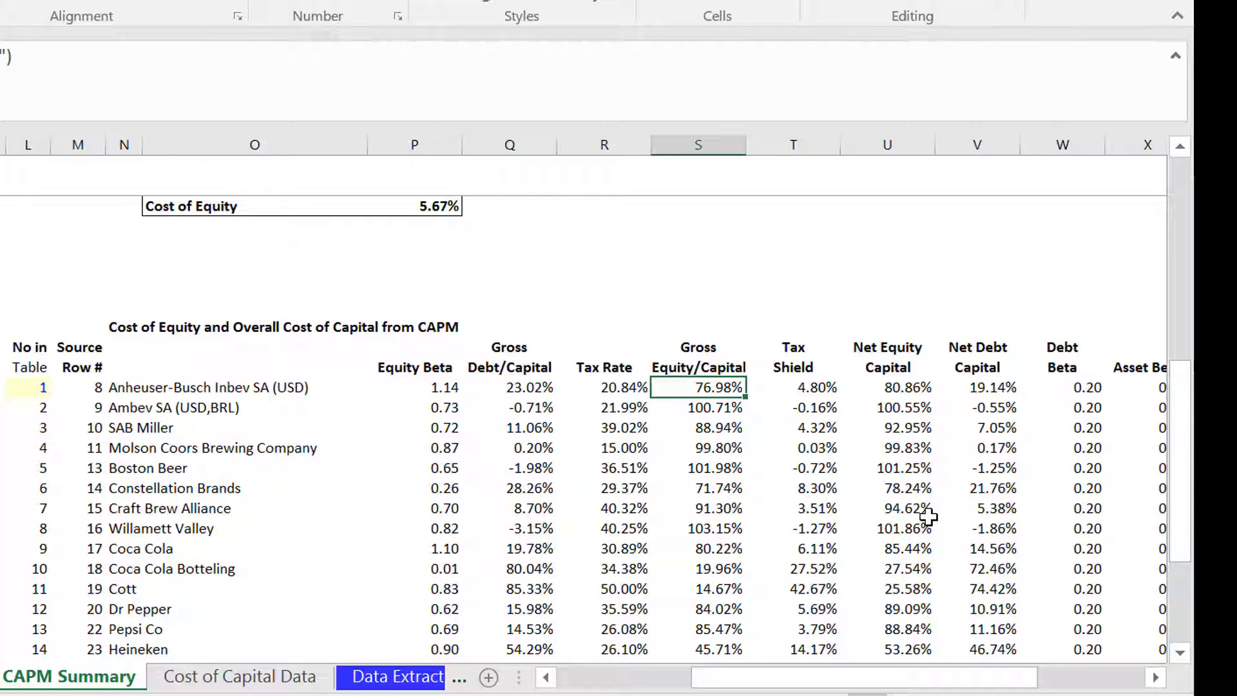
key("Right")
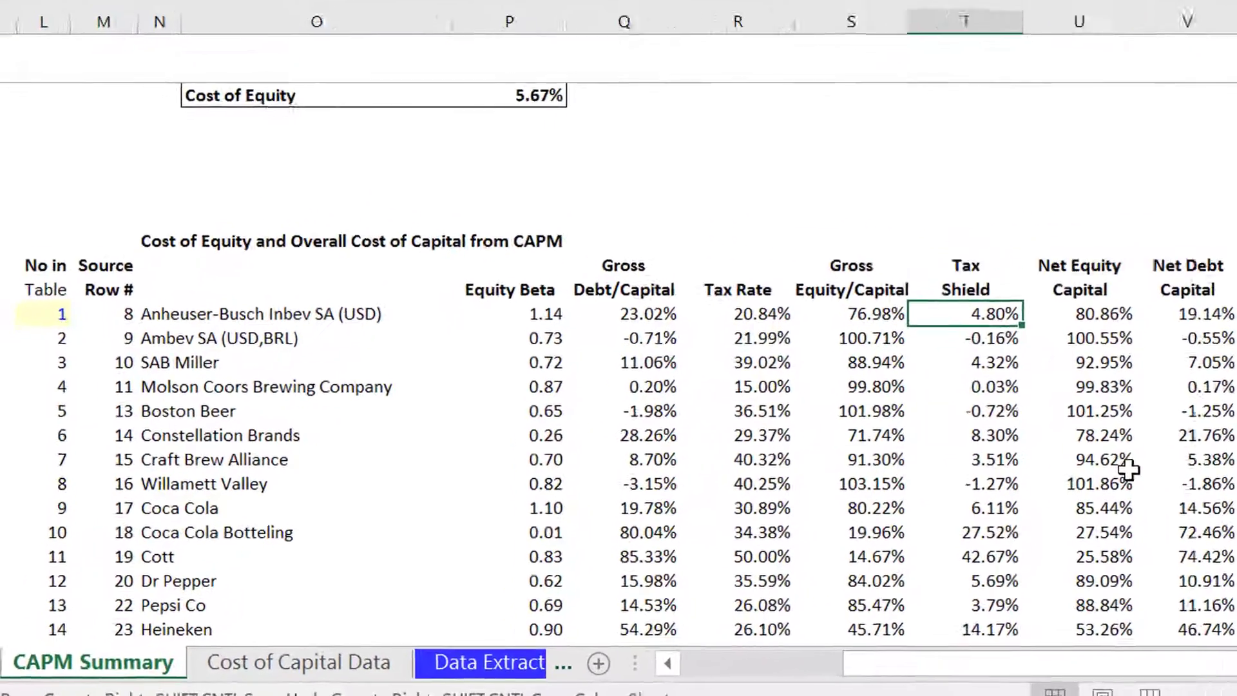
key("Left")
key("Left")
key("Left")
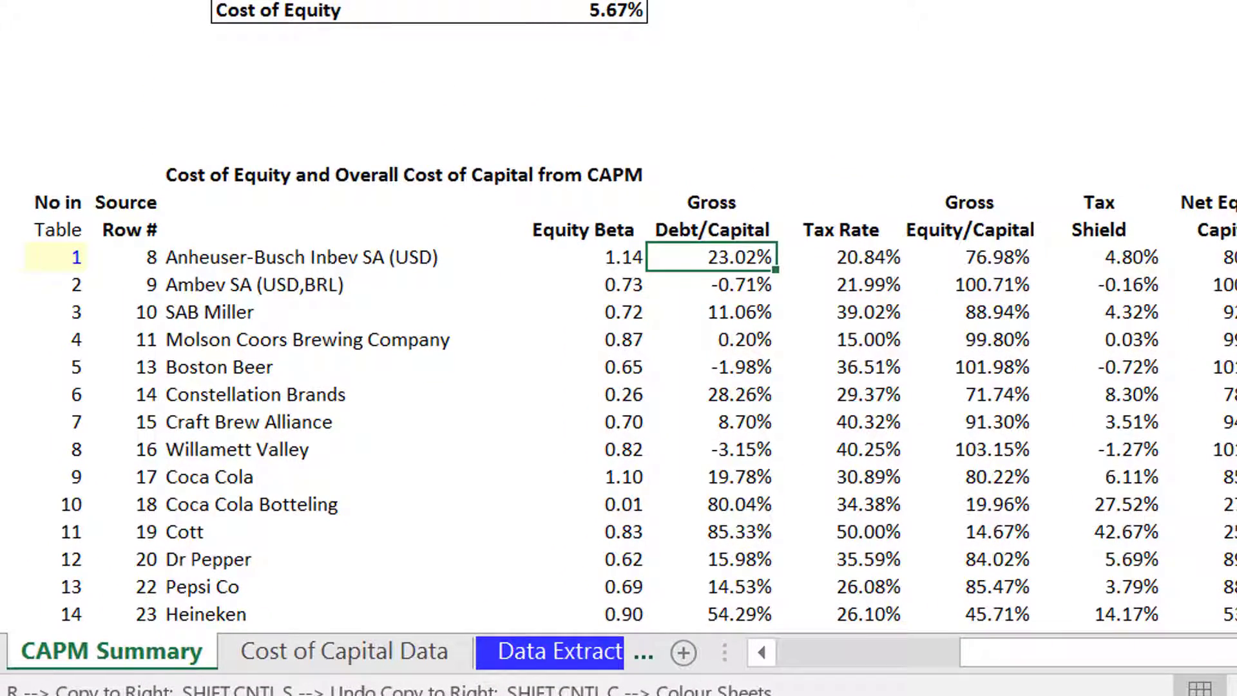
key("Right")
key("Right")
key("Right")
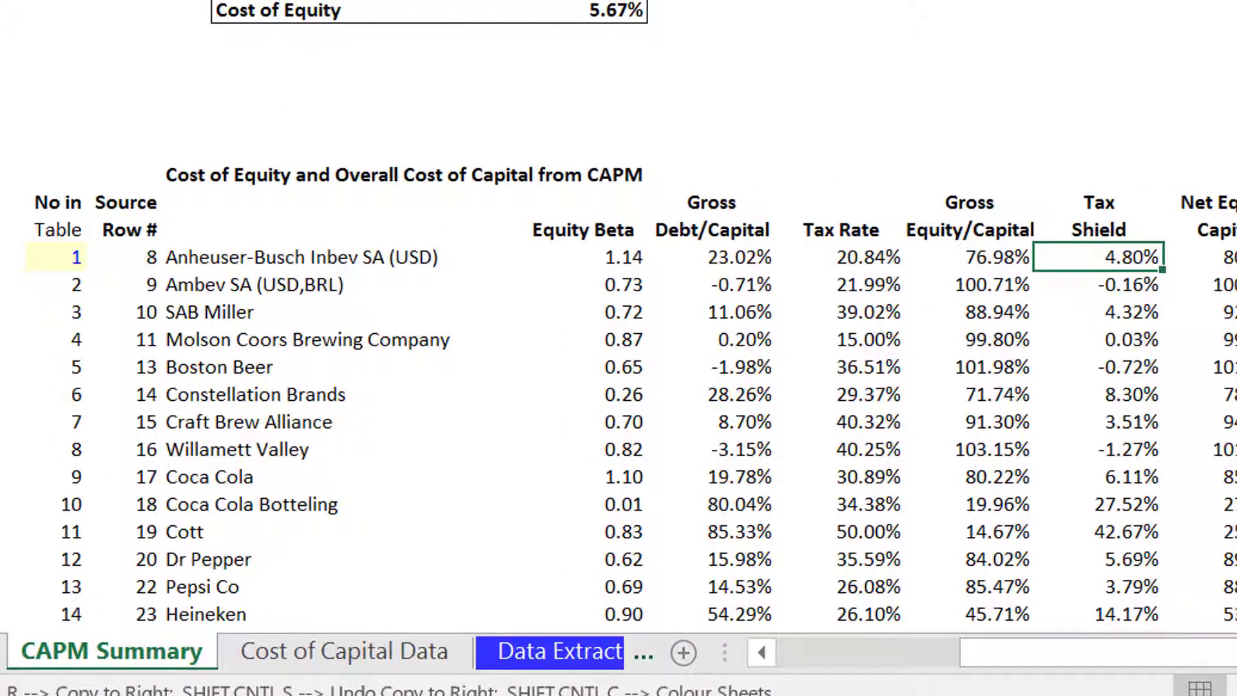
Examine Anheuser-Busch Inbev's net equity and net debt capital shares alongside its Debt Beta and Asset Beta
key("Right")
key("Right")
key("Right")
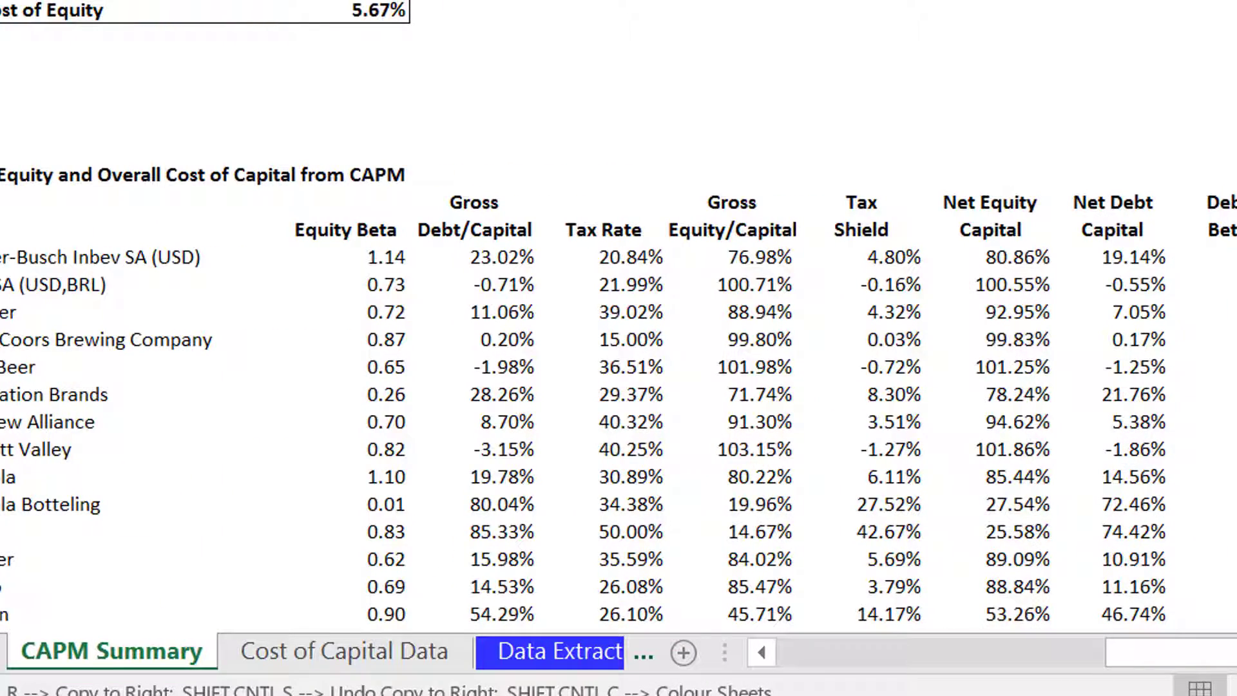
key("Left")
key("Left")
key("Left")
key("Right")
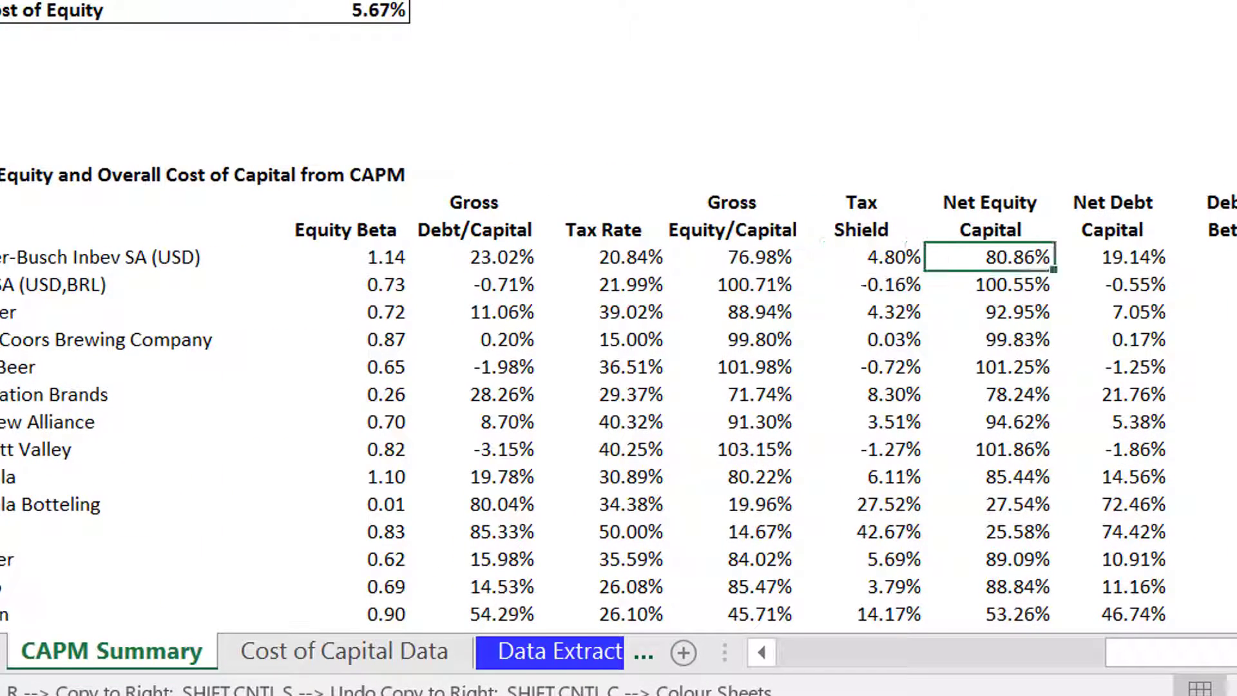
key("Right")
key("Right")
key("Right")
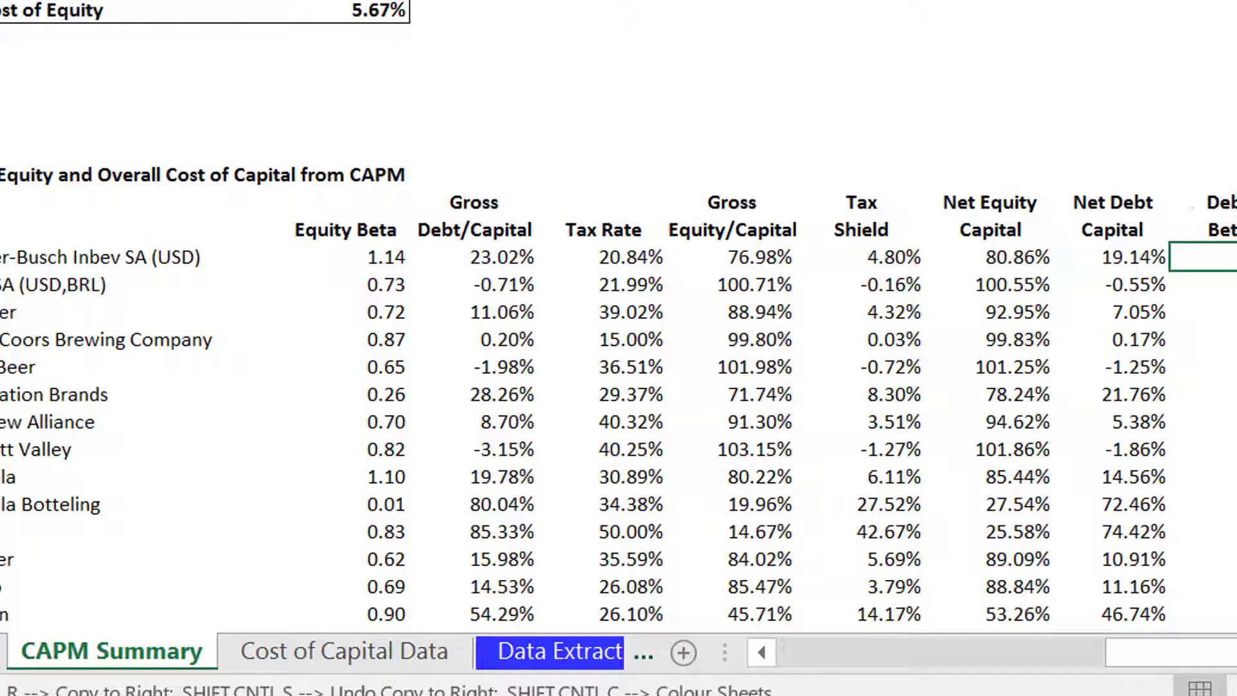
key("Left")
key("Left")
key("Left")
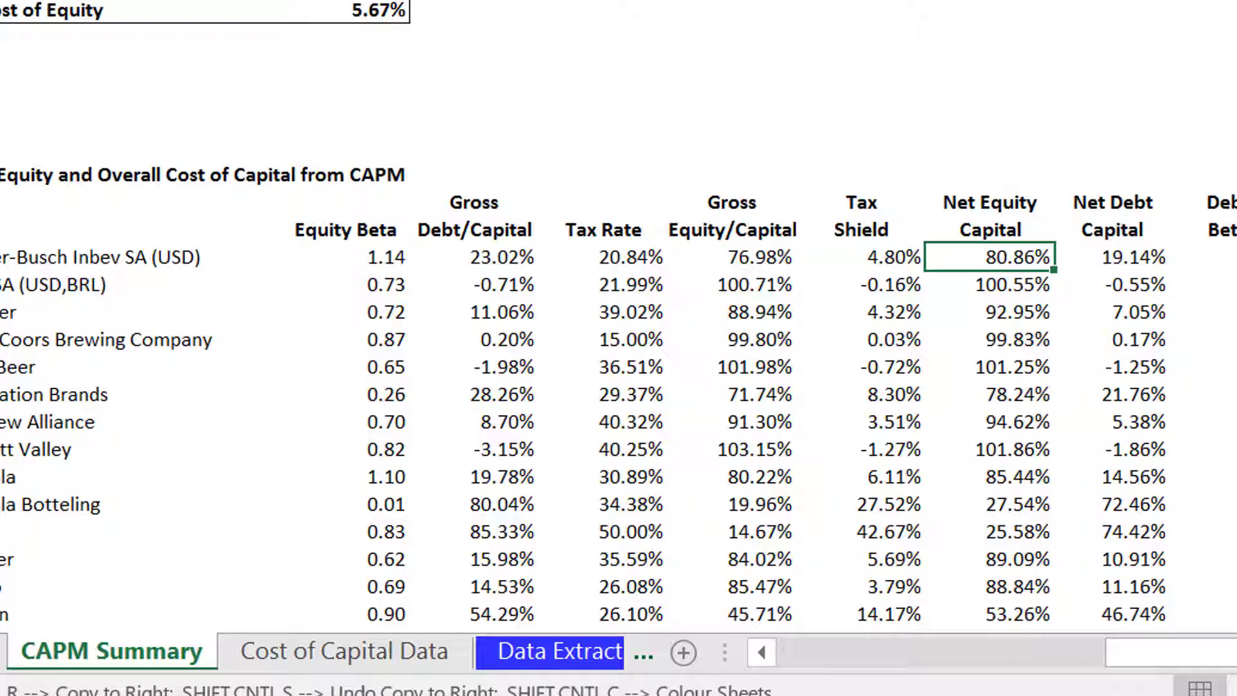
key("Right")
key("Right")
key("Right")
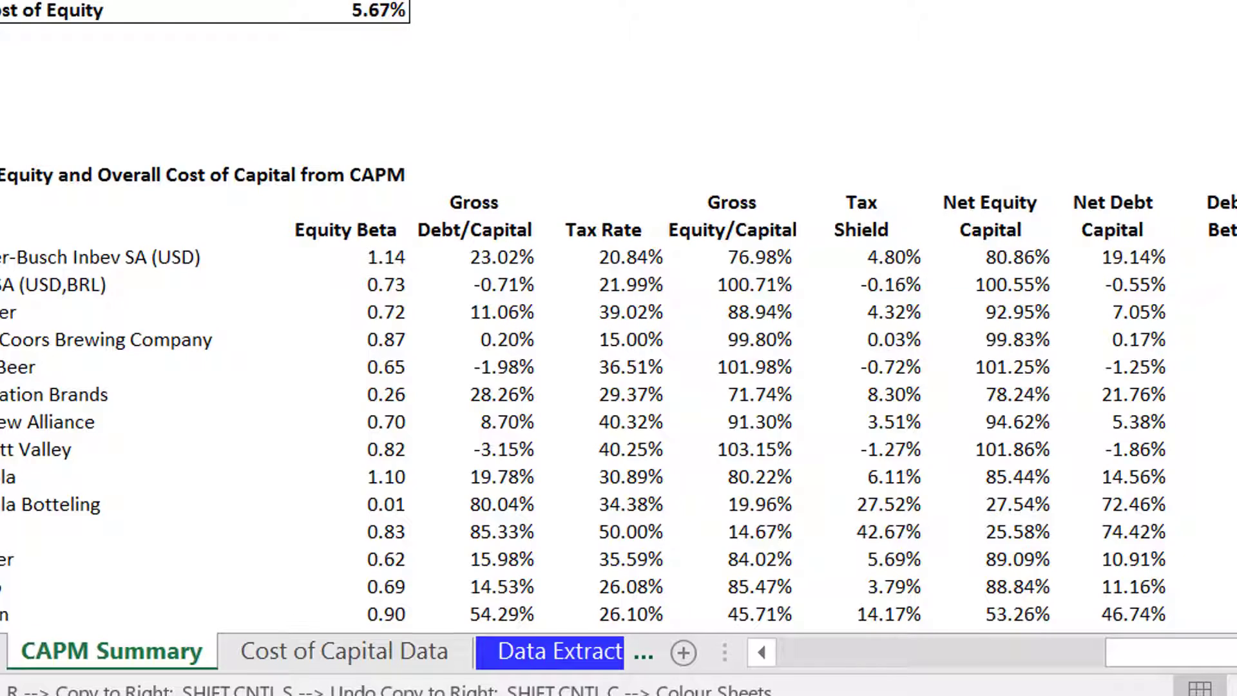
key("Left")
key("Left")
key("Left")
key("Left")
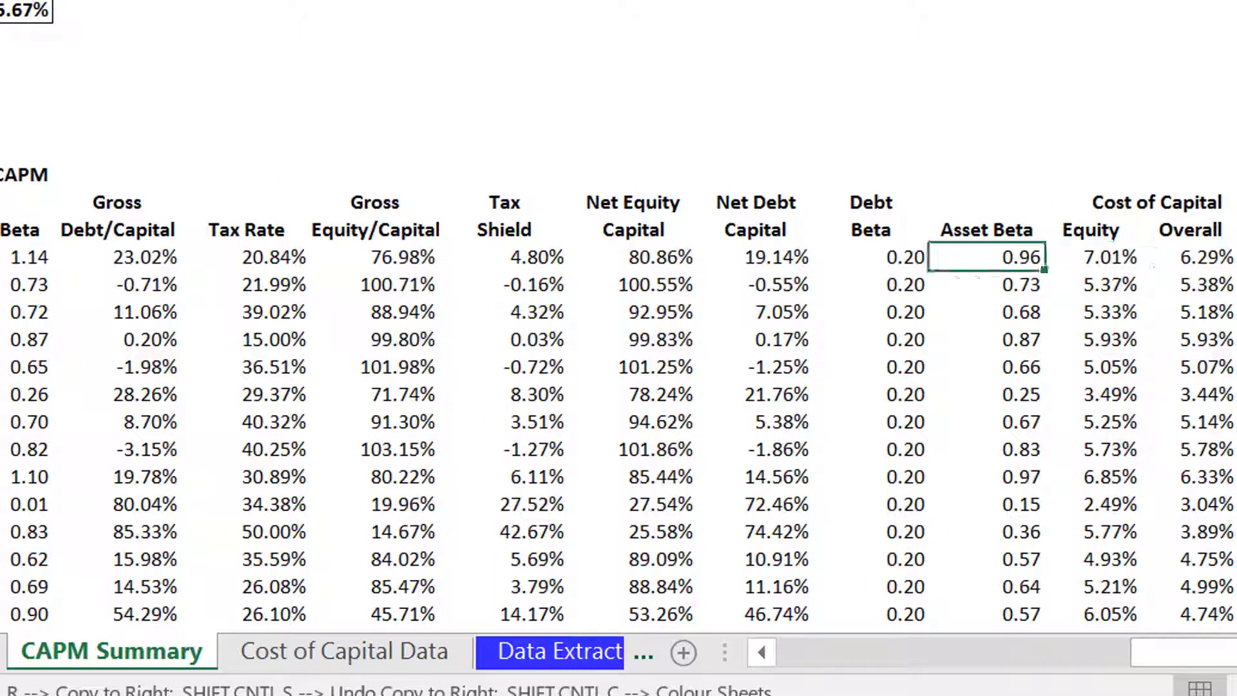
Compare Anheuser-Busch Inbev's Asset Beta with its equity and overall cost of capital
key("Right")
key("Left")
key("Right")
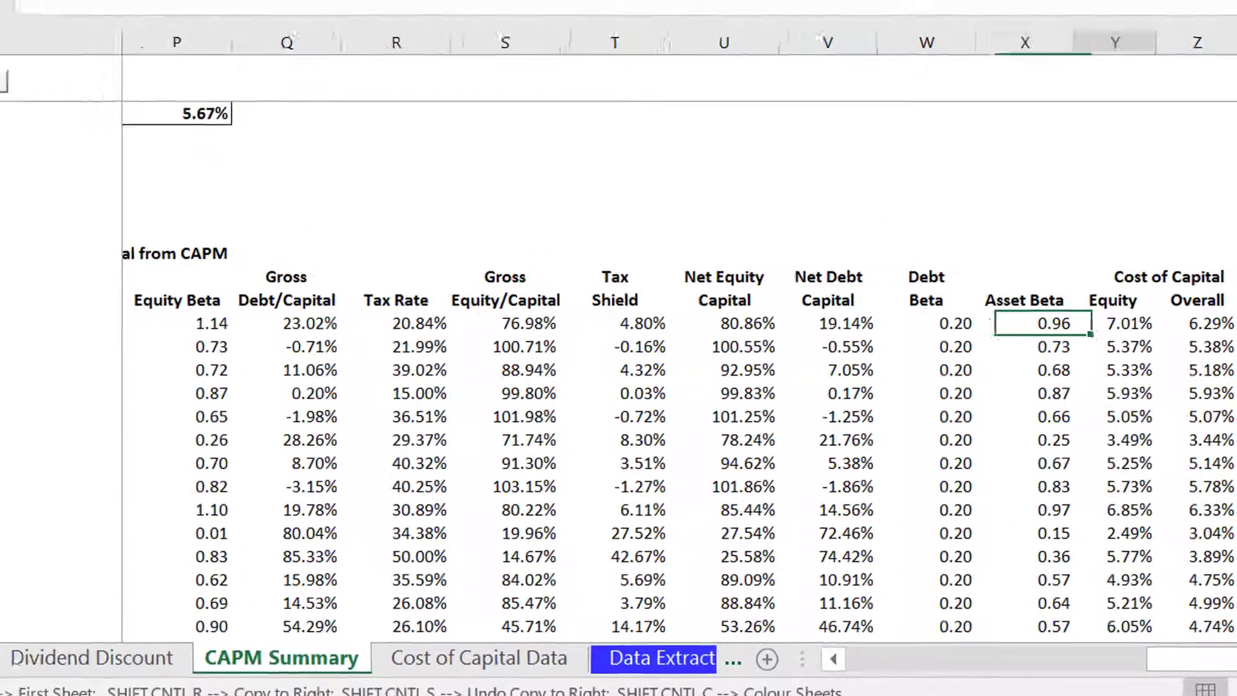
key("Right")
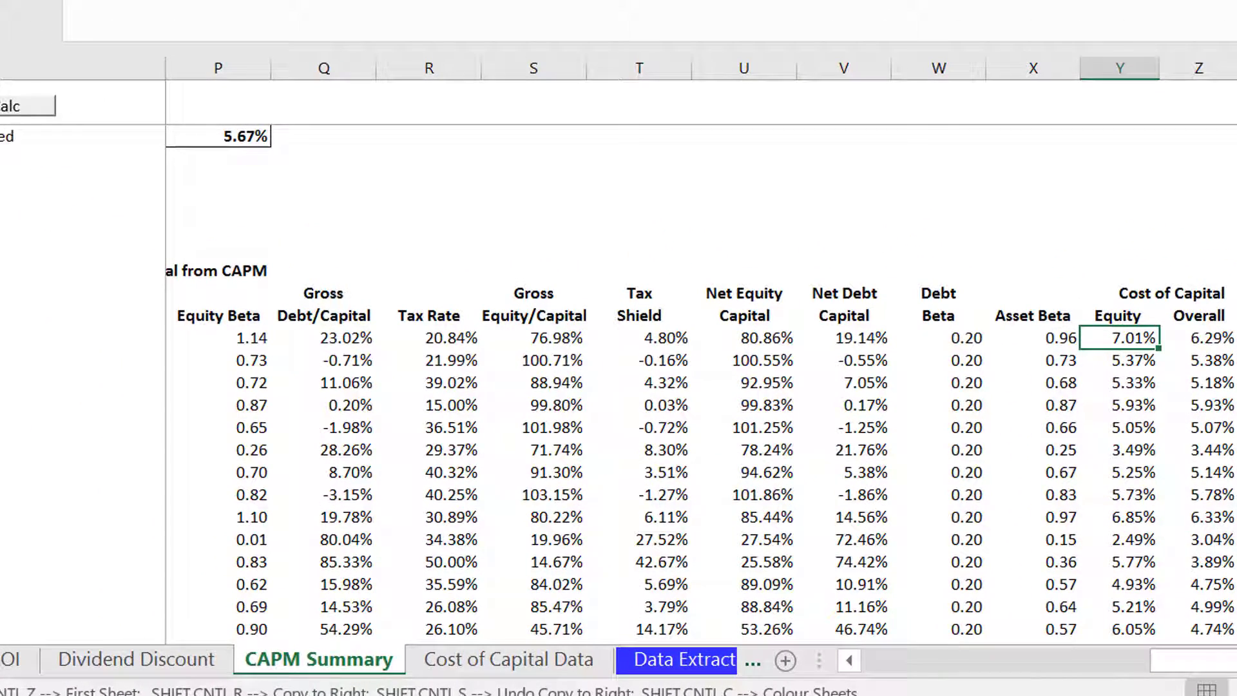
key("Left")
key("Right")
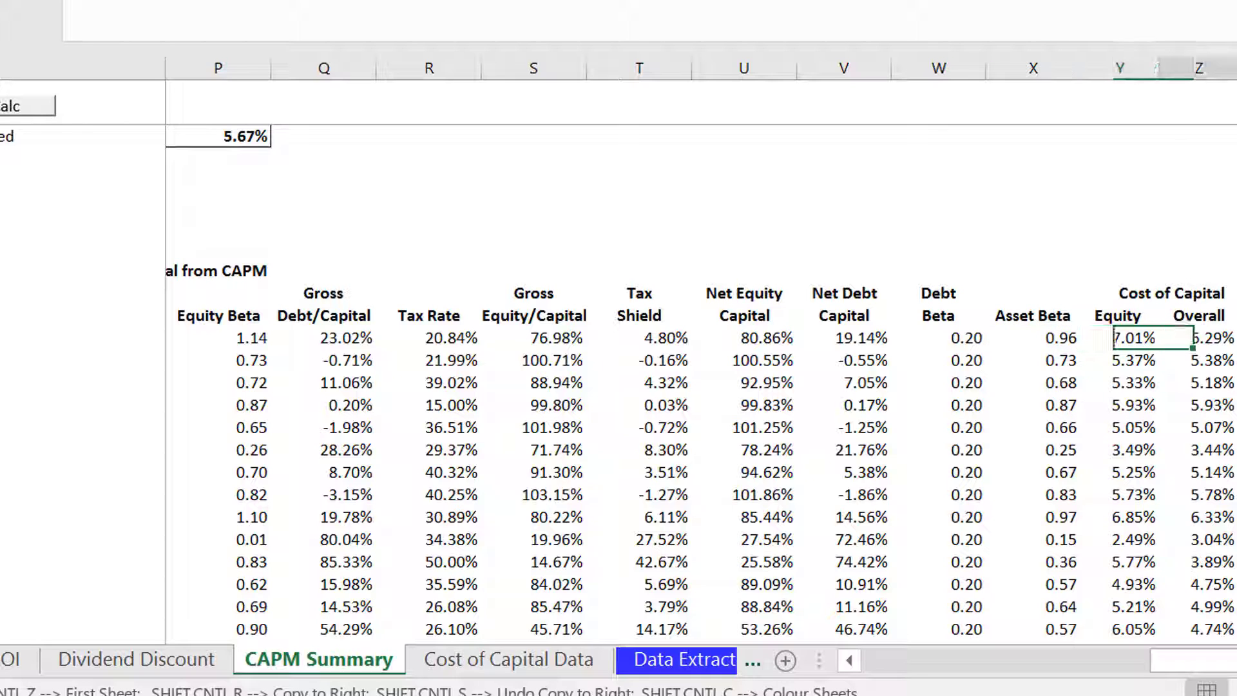
key("Right")
key("Left")
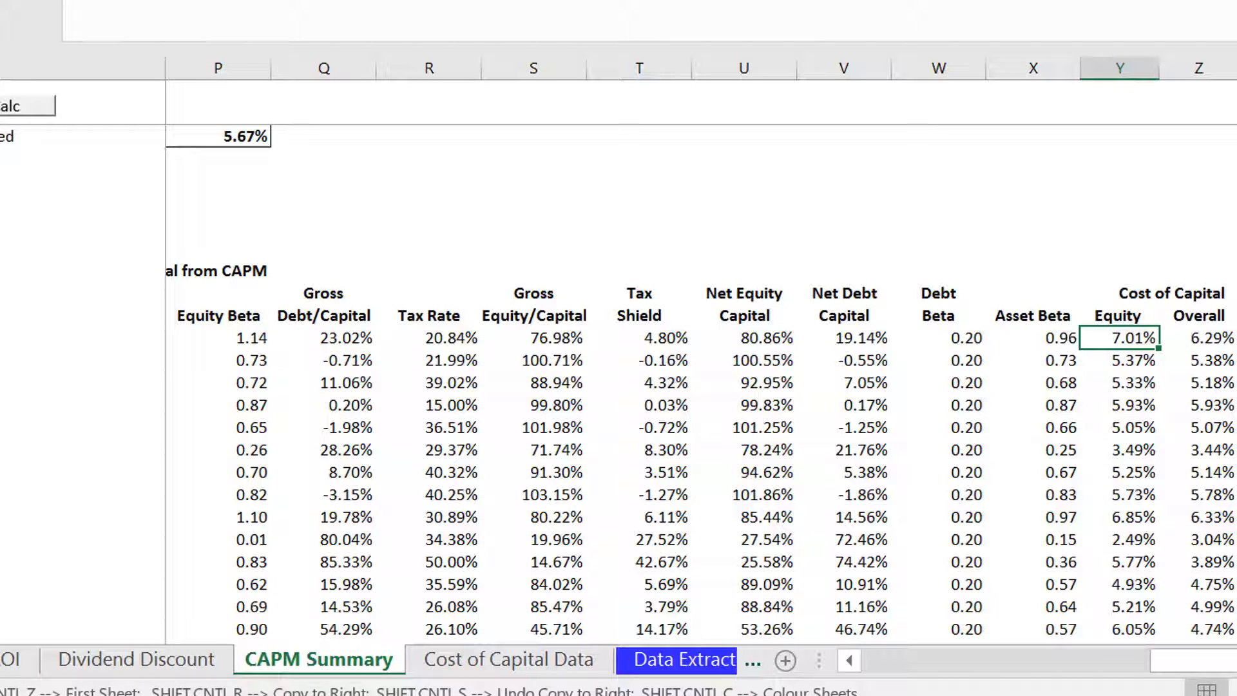
Inspect the formula behind Anheuser-Busch Inbev's equity cost of capital, leaving it as is
key("Right")
key("Left")
key("F2")
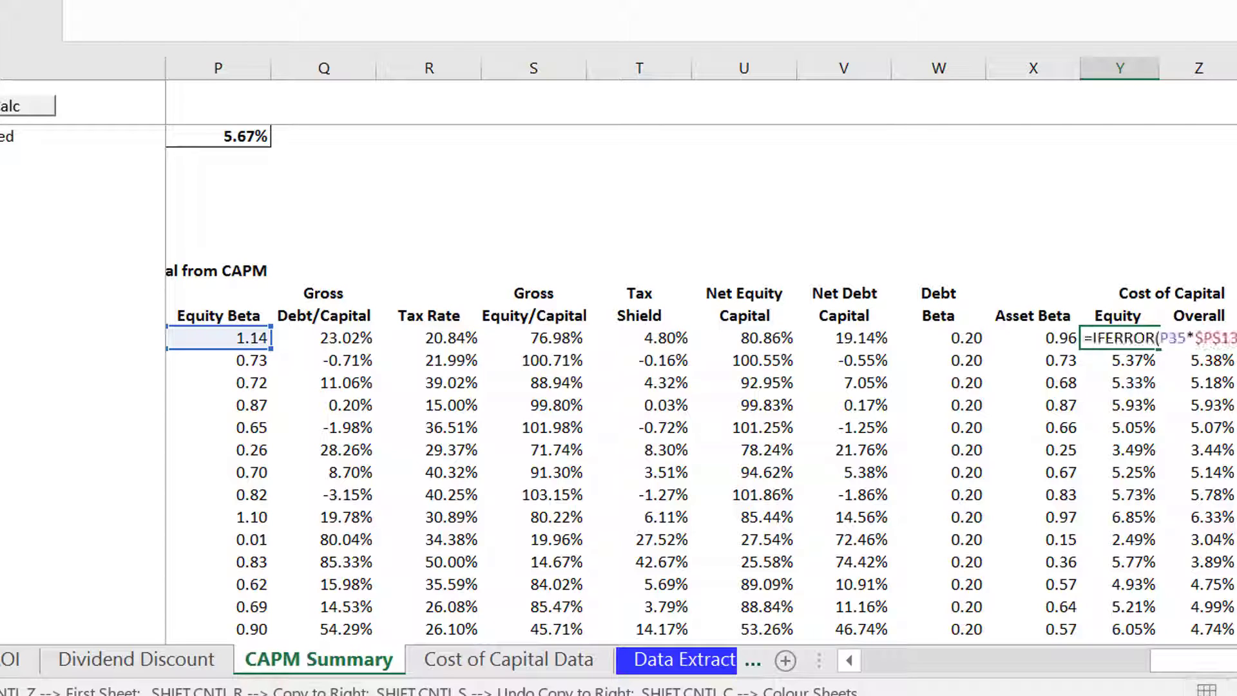
key("Return")
key("Up")
key("Left")
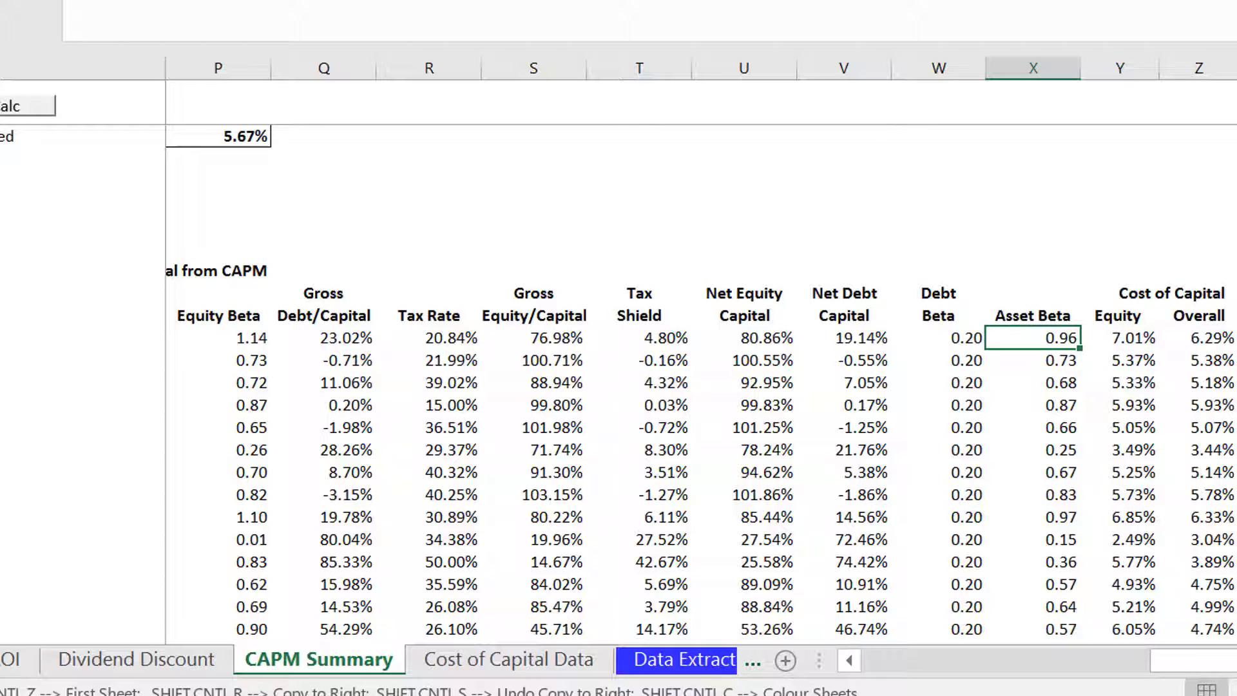
Inspect the Average Asset Beta formula in the summary above the company table, leaving it as is
key("Page_Up")
key("Left")
key("Left")
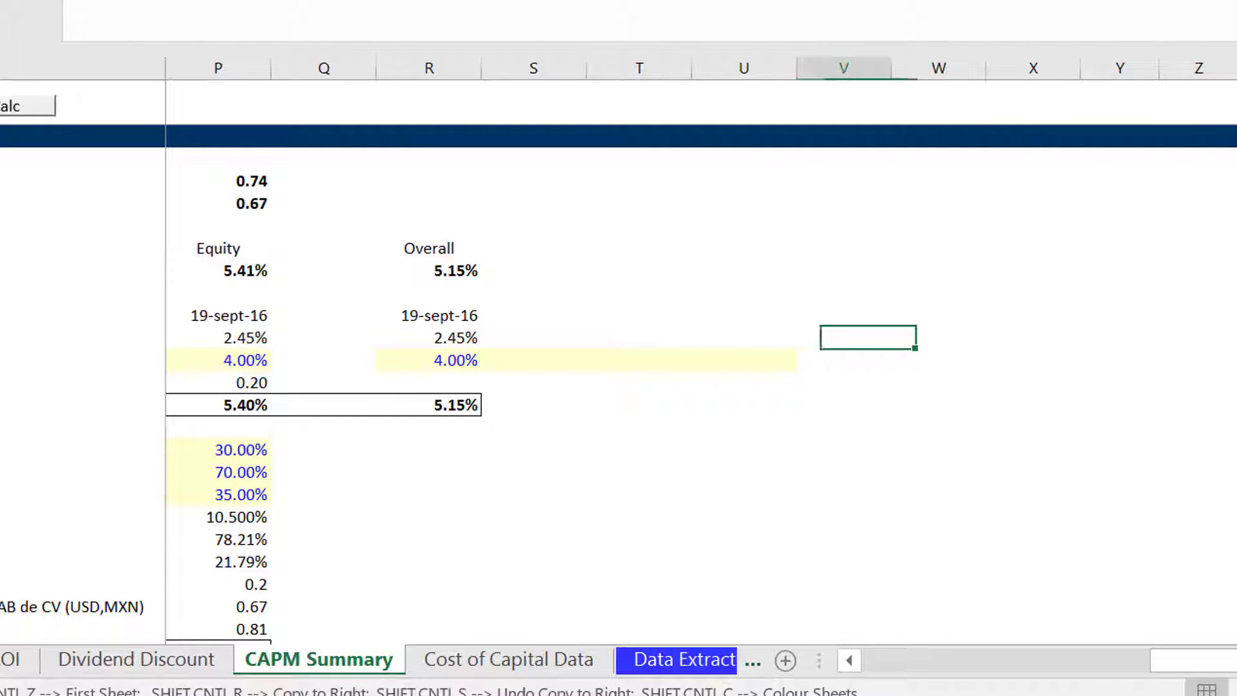
key("Left")
key("Left")
key("Left")
key("Left")
key("Left")
key("Left")
key("Left")
key("Left")
key("Left")
key("Left")
key("Right")
key("Right")
key("Right")
key("Right")
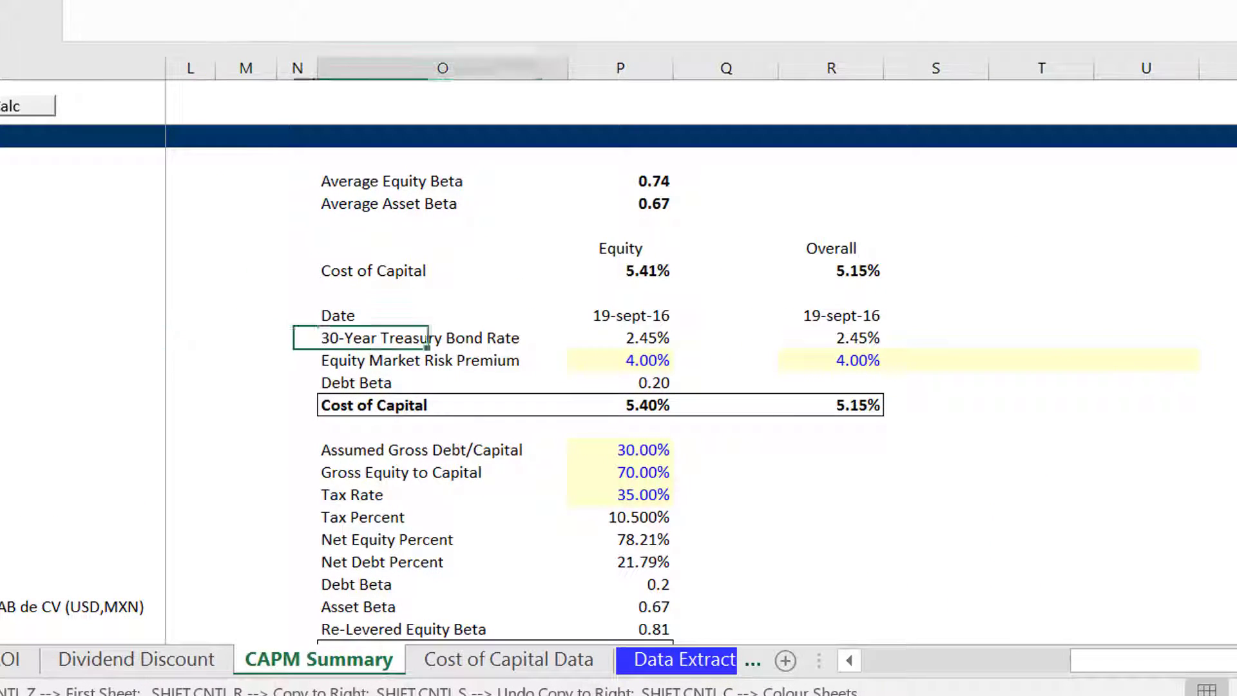
key("Up")
key("Up")
key("Up")
key("Up")
key("Up")
key("Up")
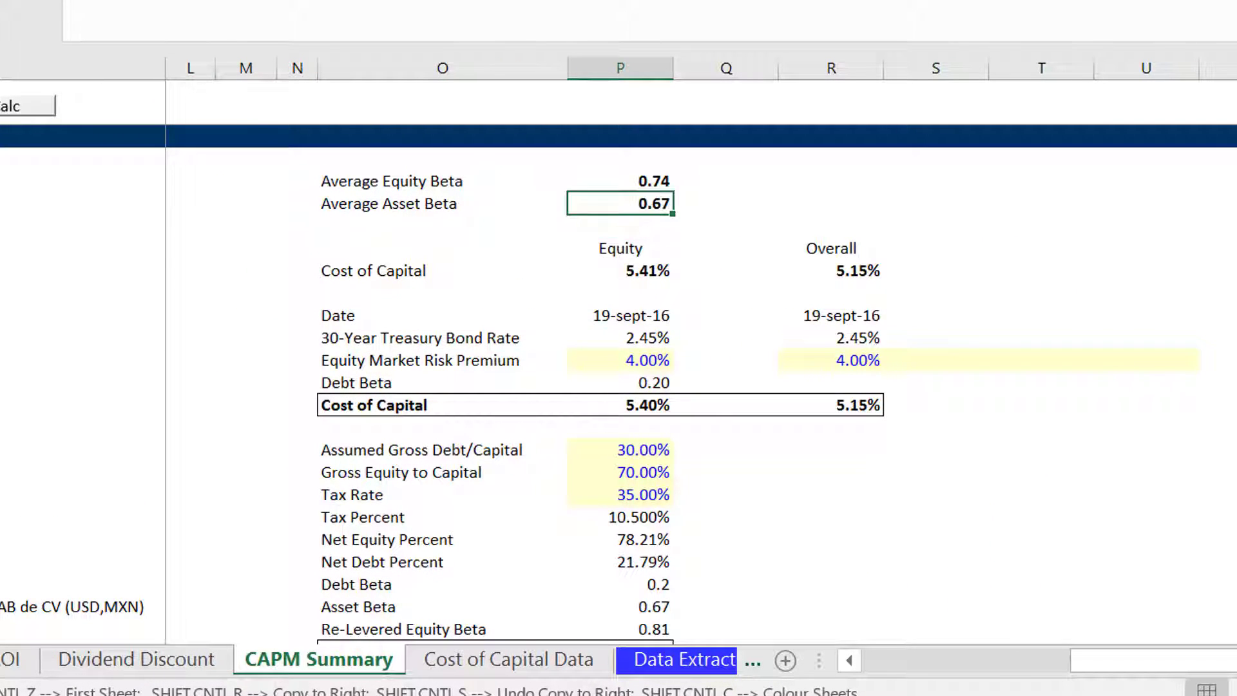
key("F2")
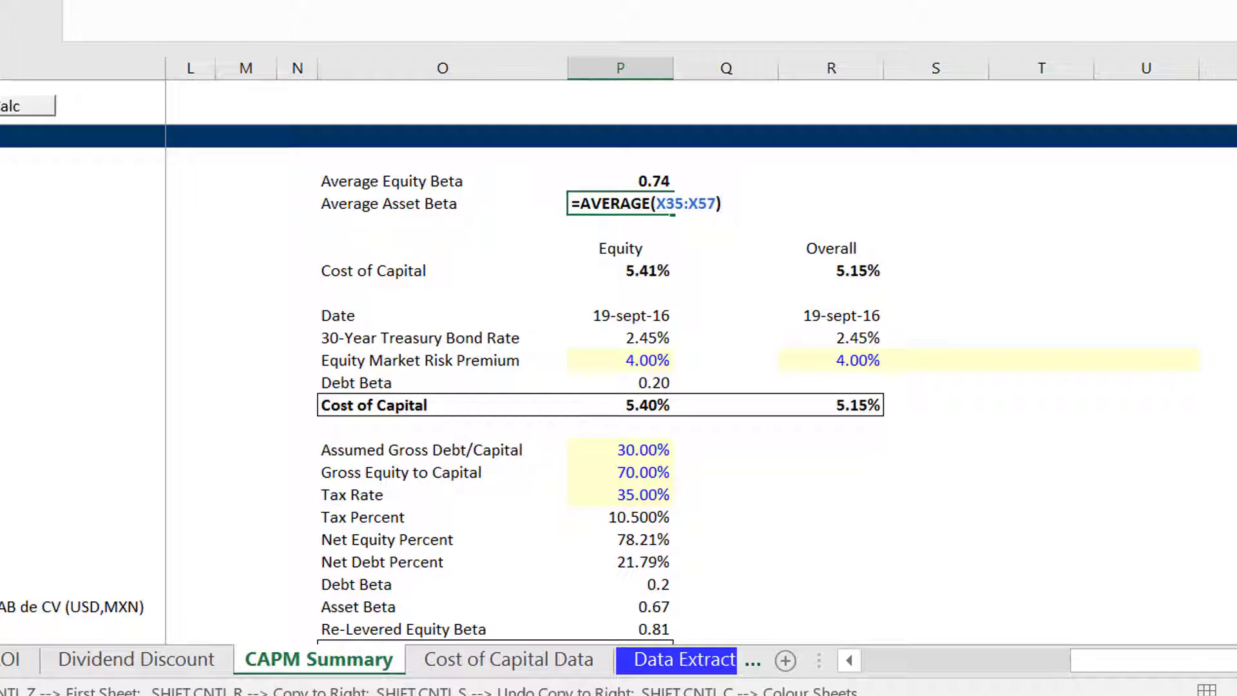
key("Return")
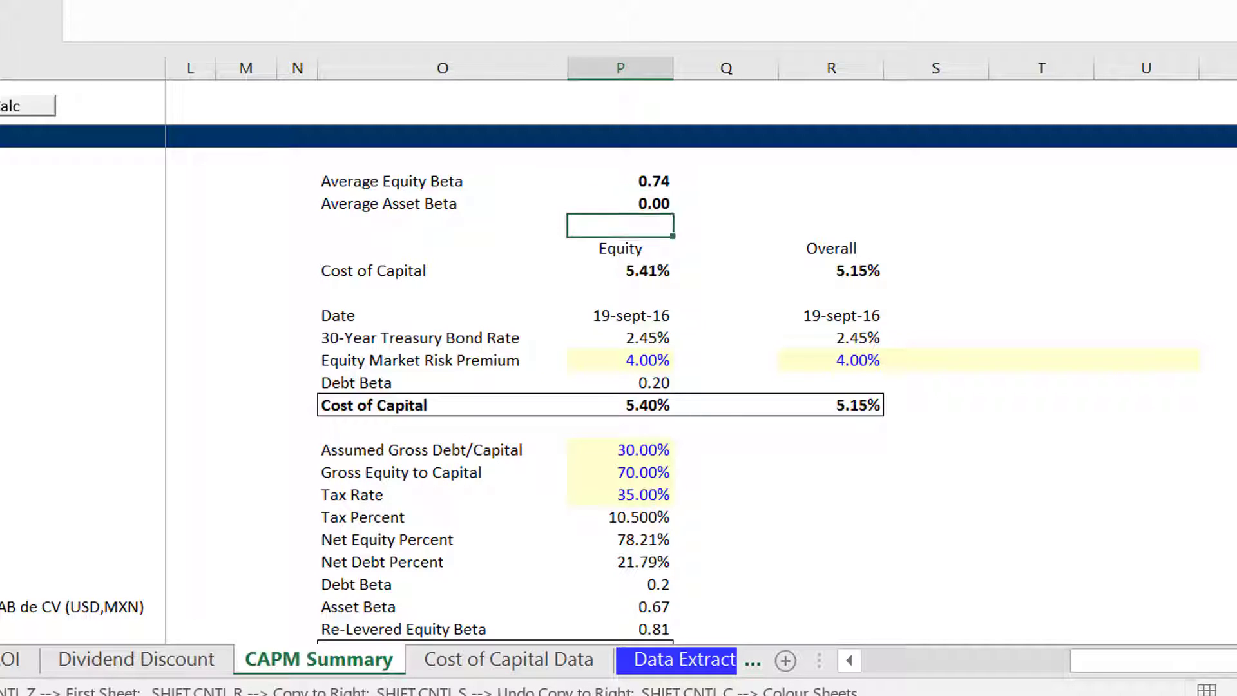
key("Down")
key("Up")
key("Up")
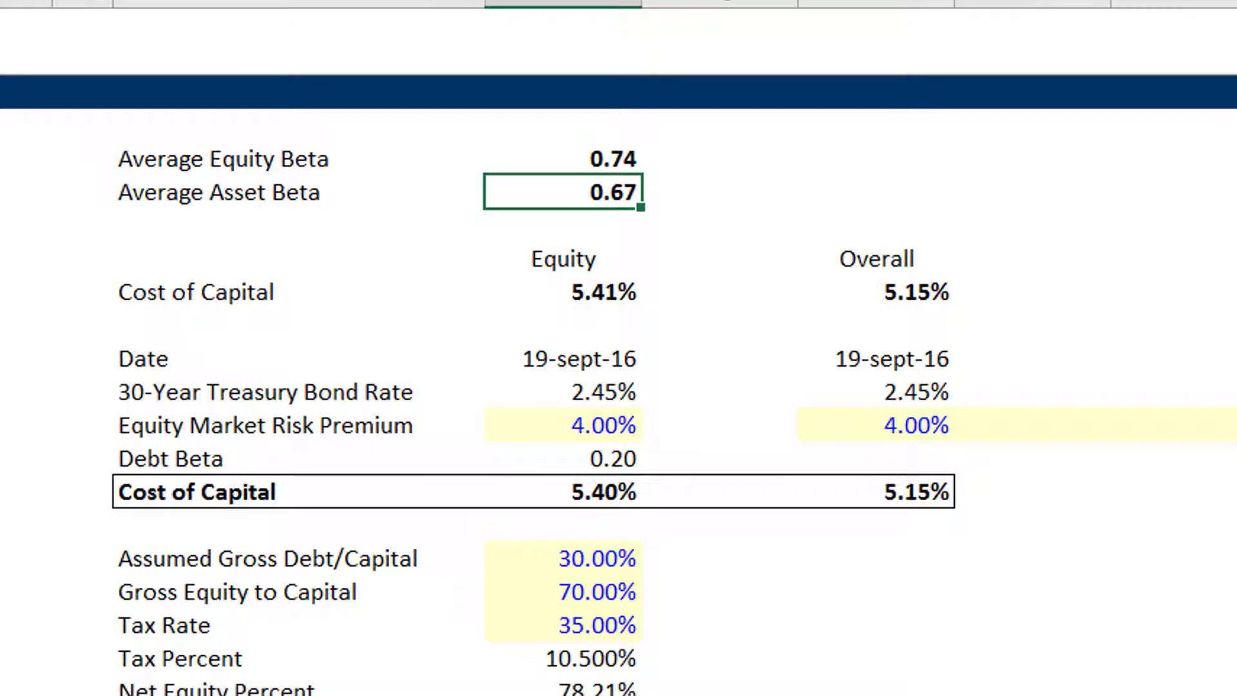
Look down the cost of capital inputs from Average Asset Beta to Debt Beta
key("Down")
key("Down")
key("Down")
key("Down")
key("Down")
key("Down")
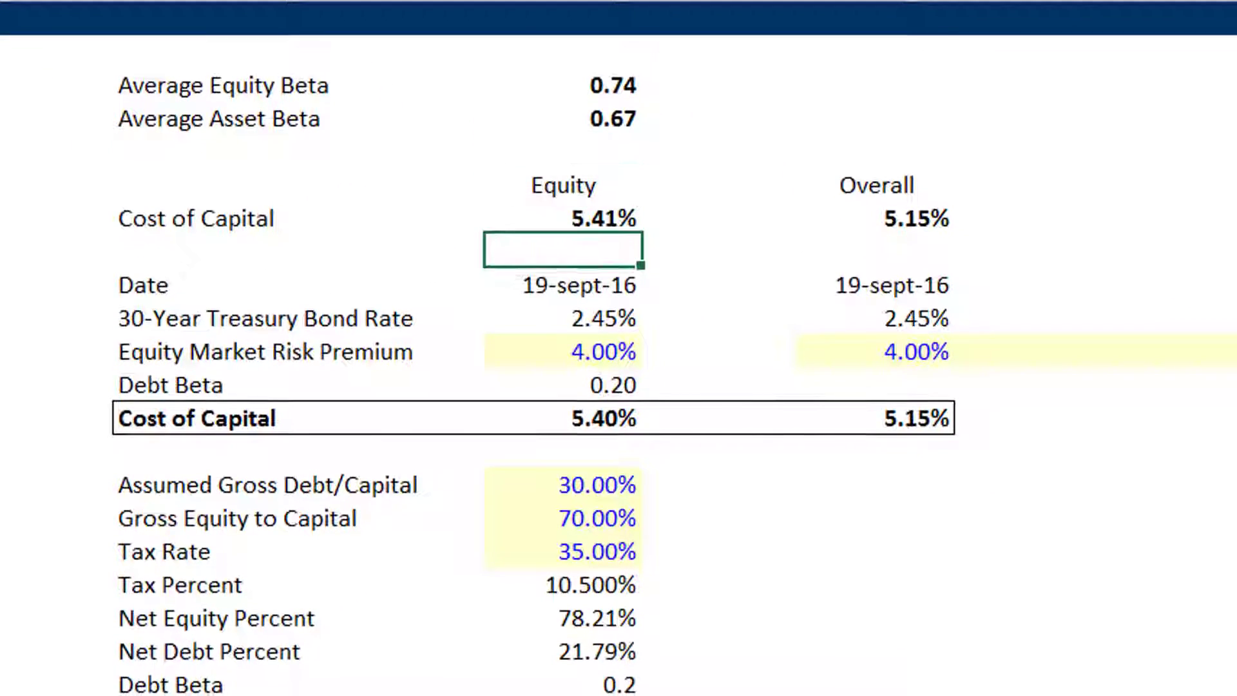
key("Down")
key("Down")
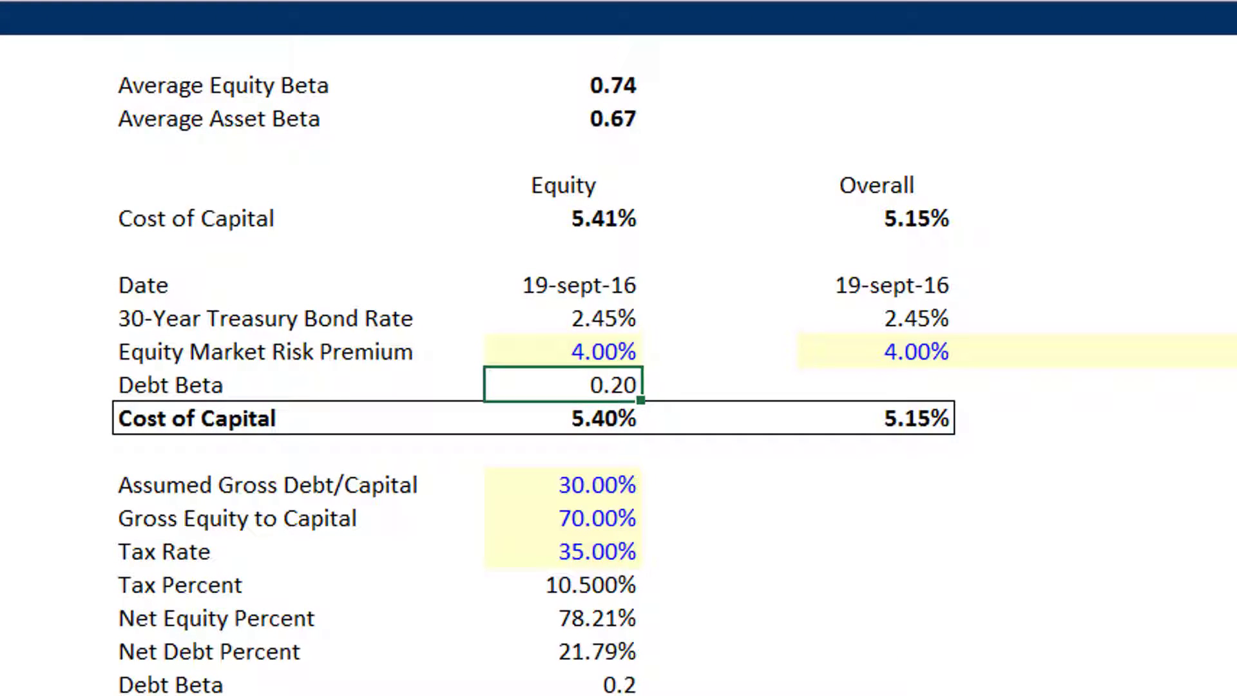
Look down the capital structure assumptions, from gross debt and tax rate to the Asset Beta and re-levered equity beta
key("Down")
key("Down")
key("Down")
key("Down")
key("Down")
key("Down")
key("Down")
key("Down")
key("Down")
key("Down")
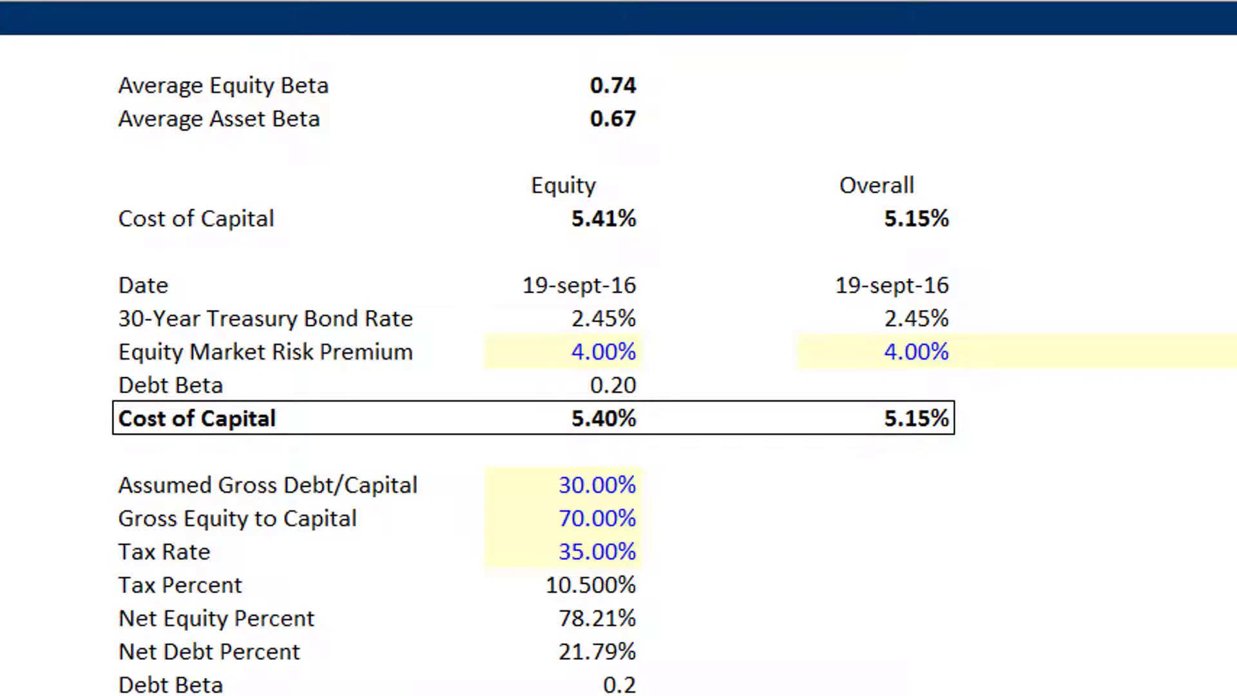
key("Down")
key("Down")
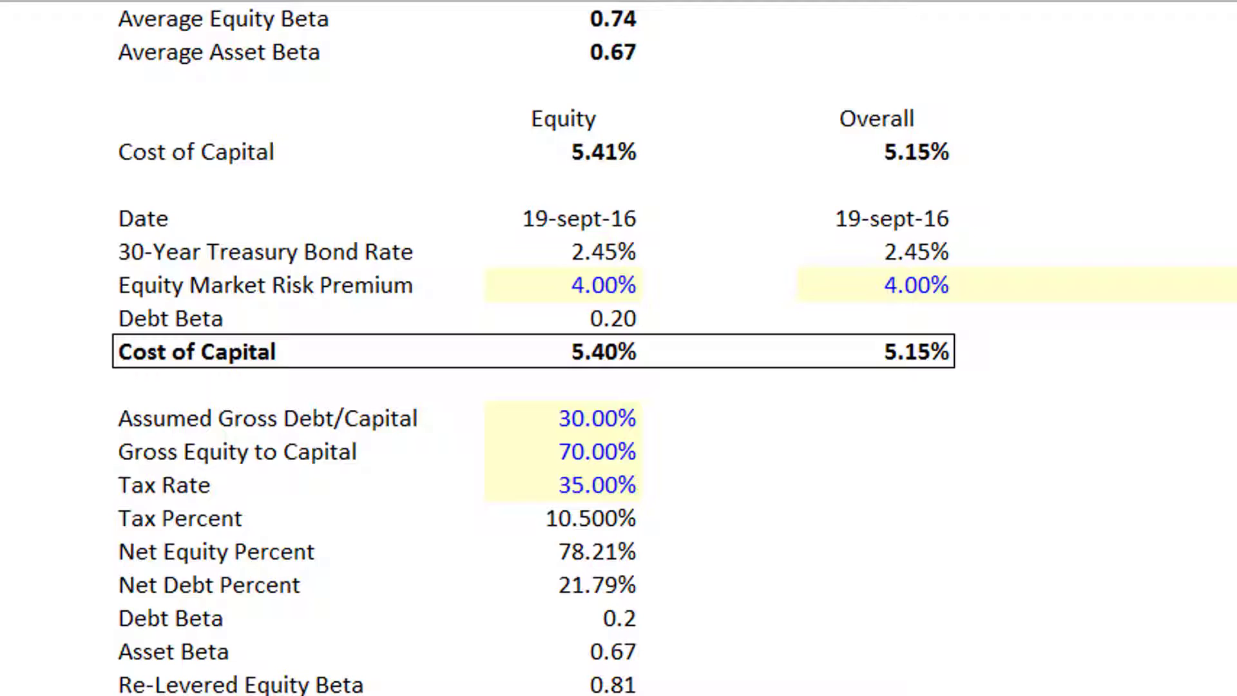
key("Up")
key("Up")
key("Up")
key("Down")
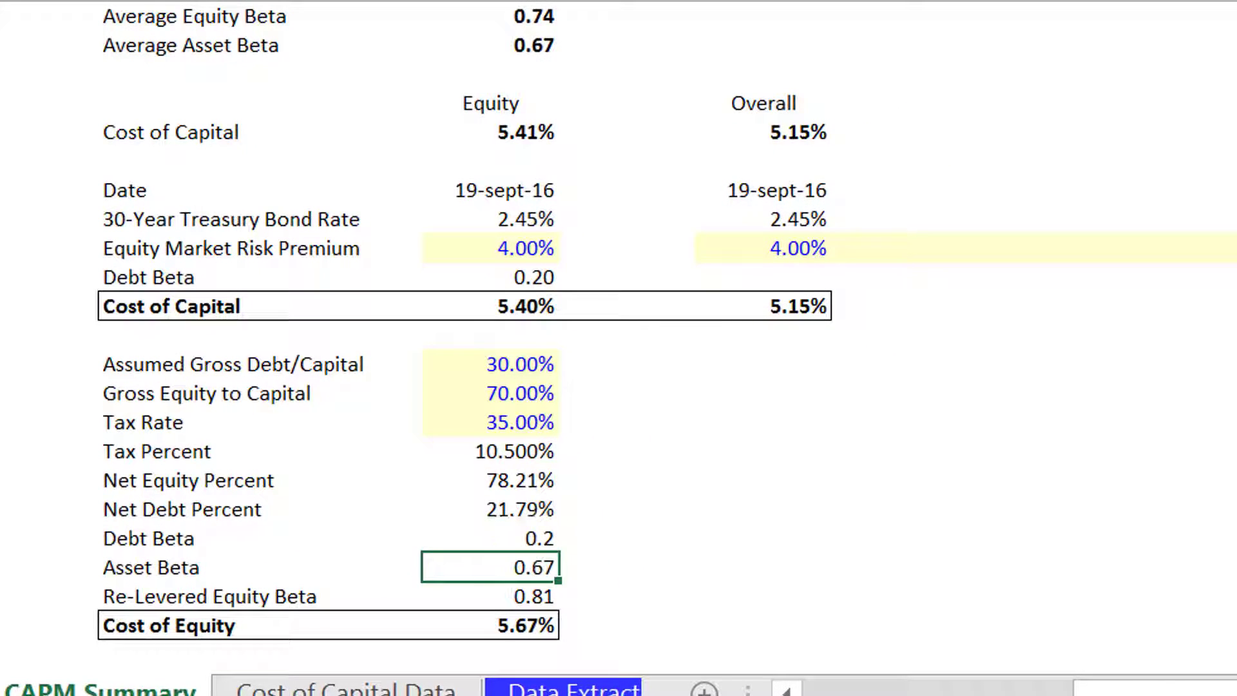
Look back up from the Asset Beta through the capital structure assumptions to the cost of capital inputs
key("Up")
key("Up")
key("Up")
key("Up")
key("Up")
key("Up")
key("Up")
key("Up")
key("Up")
key("Up")
key("Up")
key("Up")
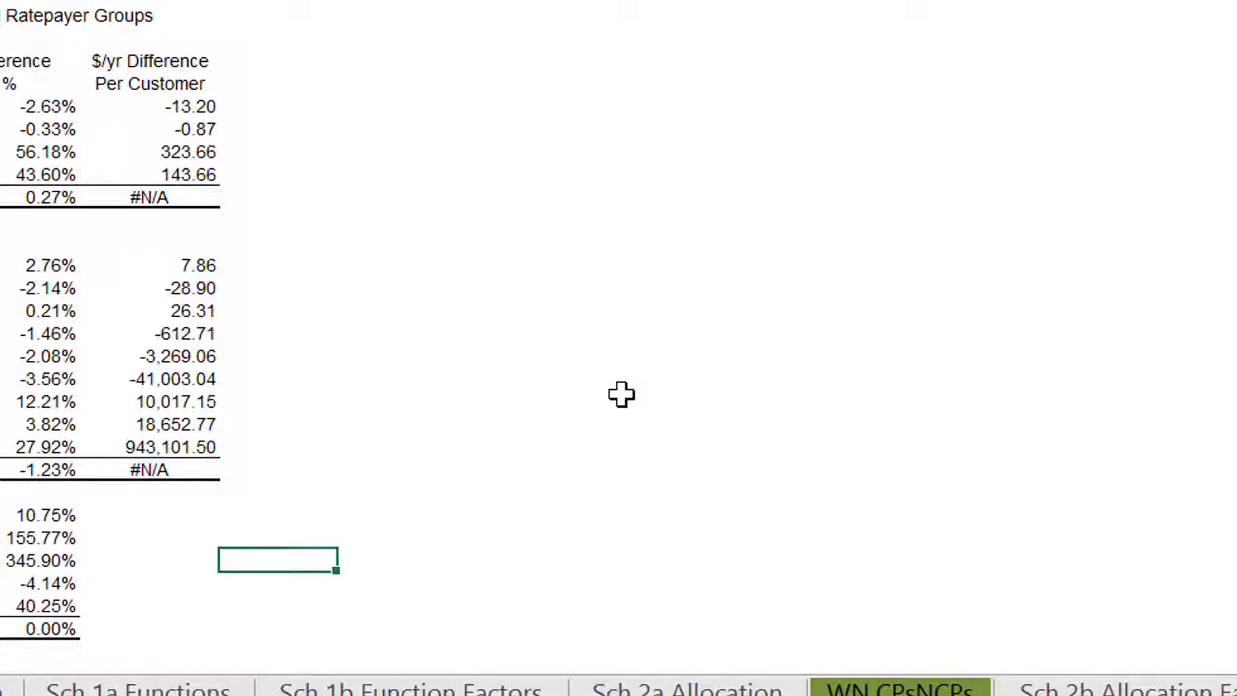
key("Up")
key("Up")
key("Up")
key("Right")
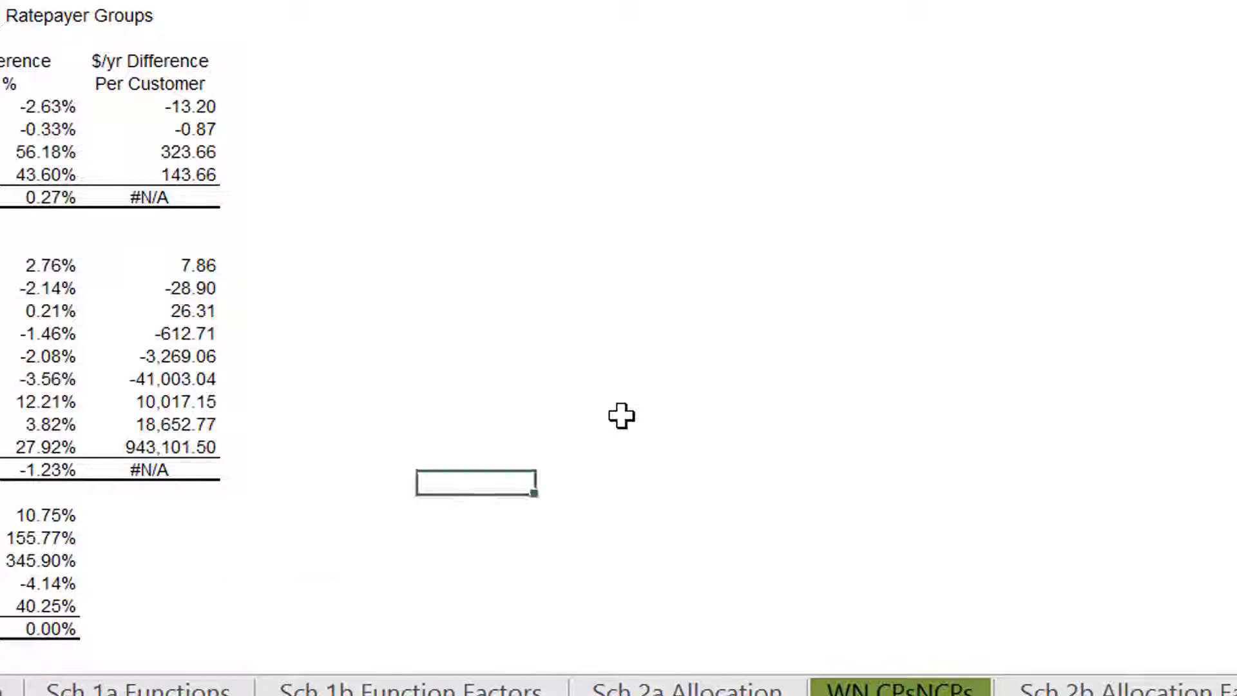
left_click(622, 416)
left_click(634, 695)
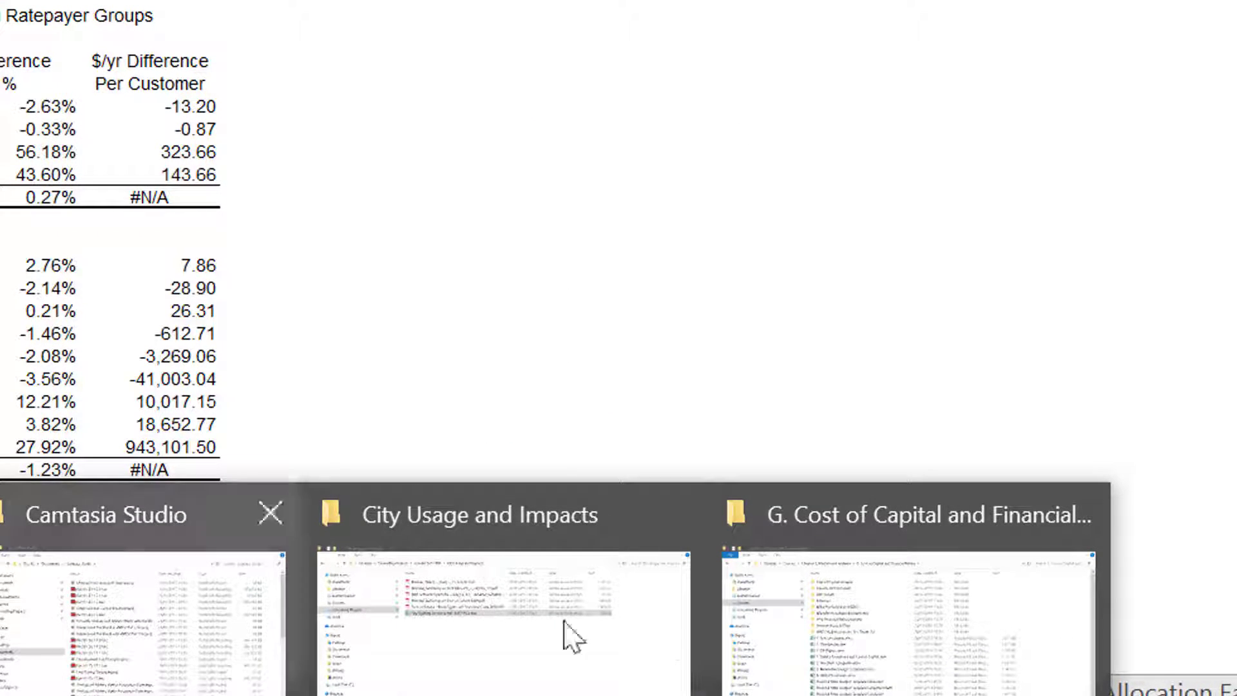
mouse_move(722, 695)
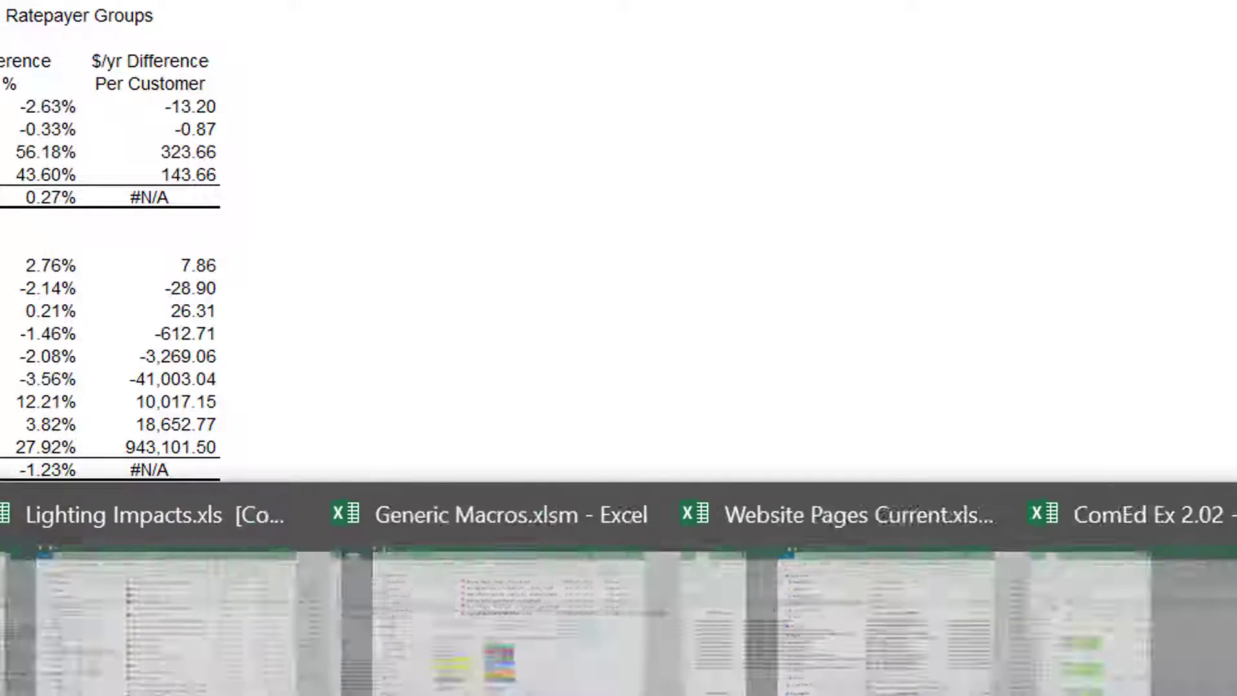
left_click(631, 424)
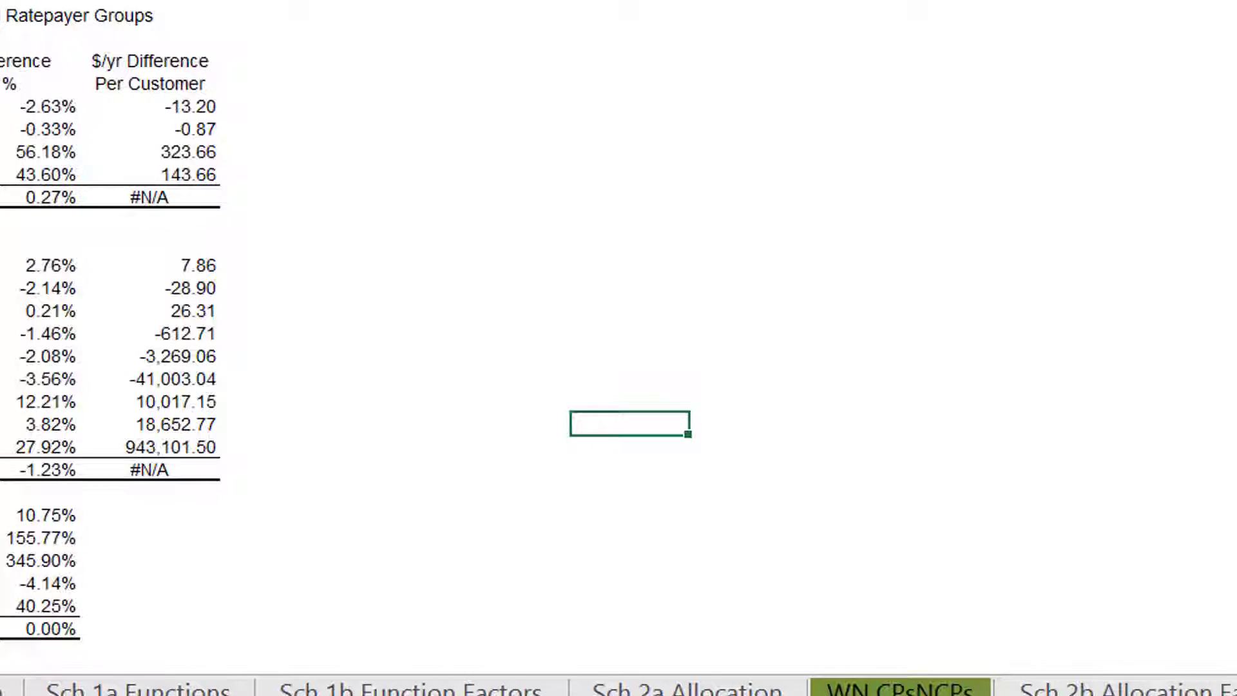
Open the recent workbook Debt Beta.xlsm
key("alt+f")
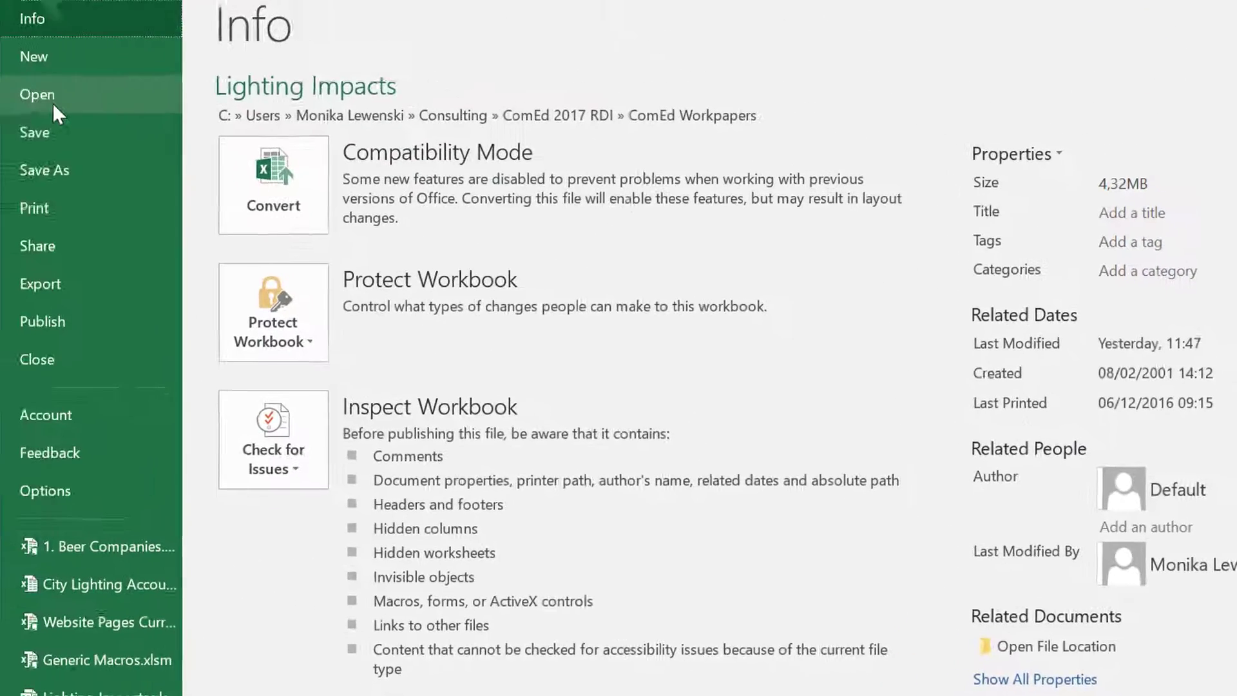
left_click(52, 104)
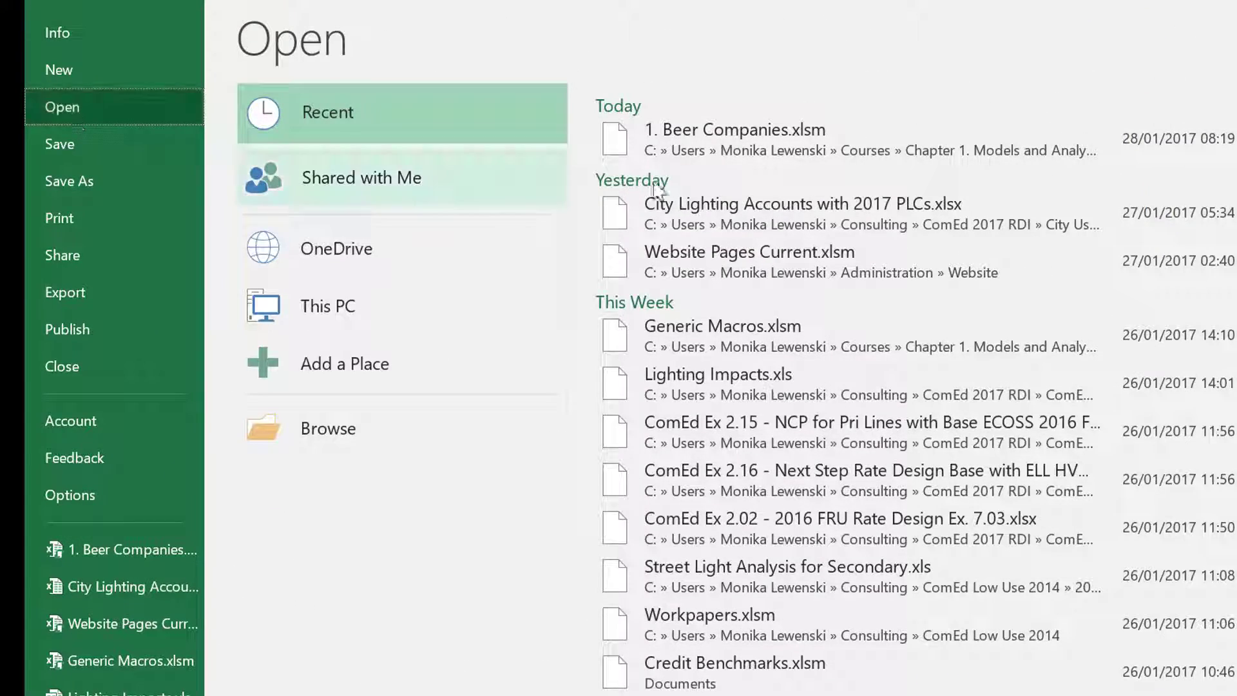
left_click(726, 252)
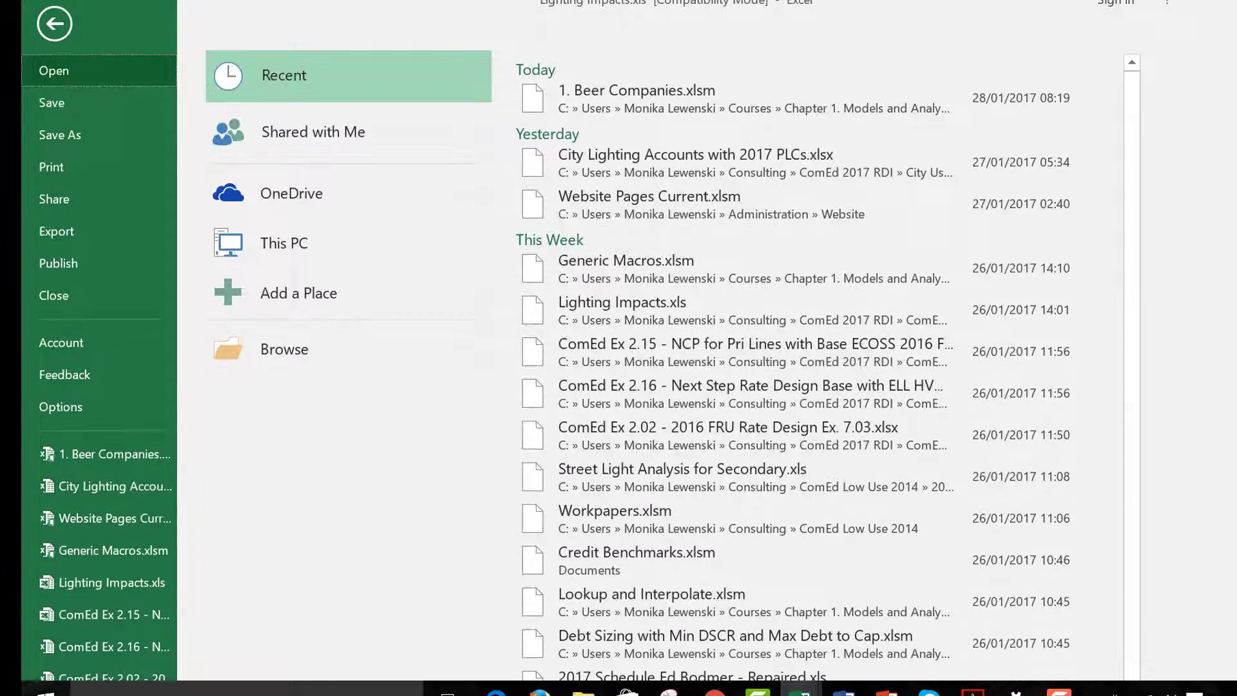
scroll(761, 386, "down", 3)
scroll(761, 361, "down", 1)
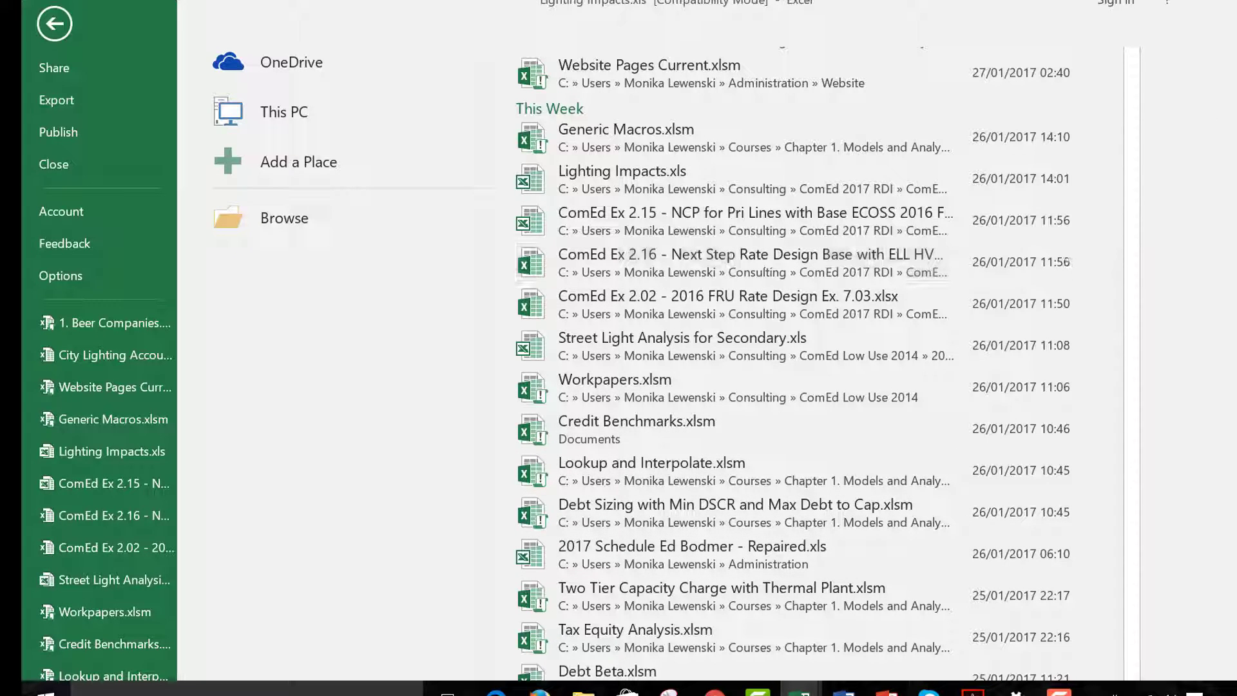
scroll(618, 361, "up", 5)
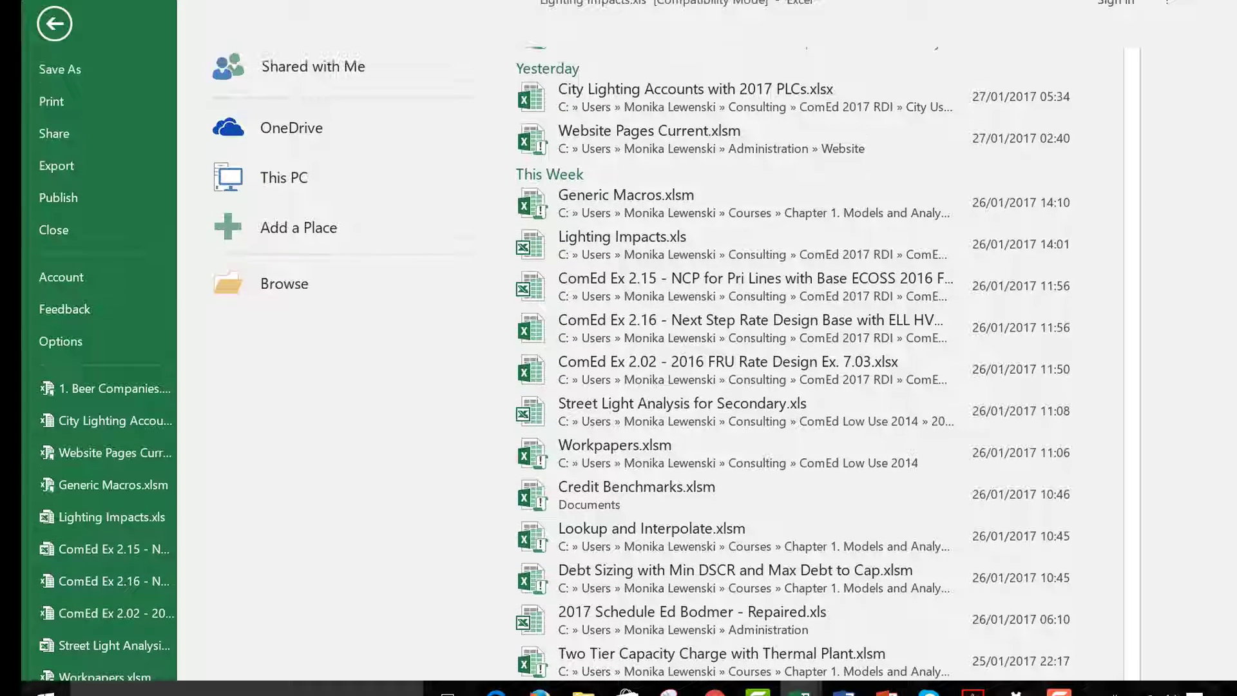
scroll(619, 361, "up", 2)
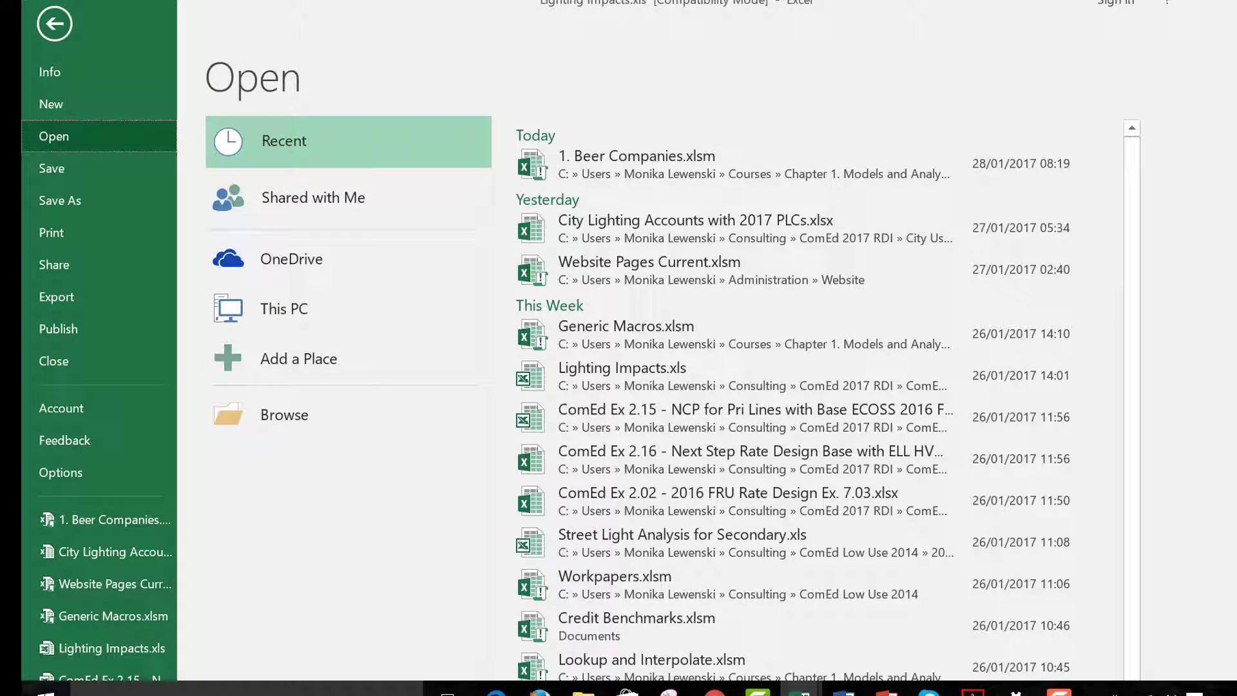
left_click(1060, 689)
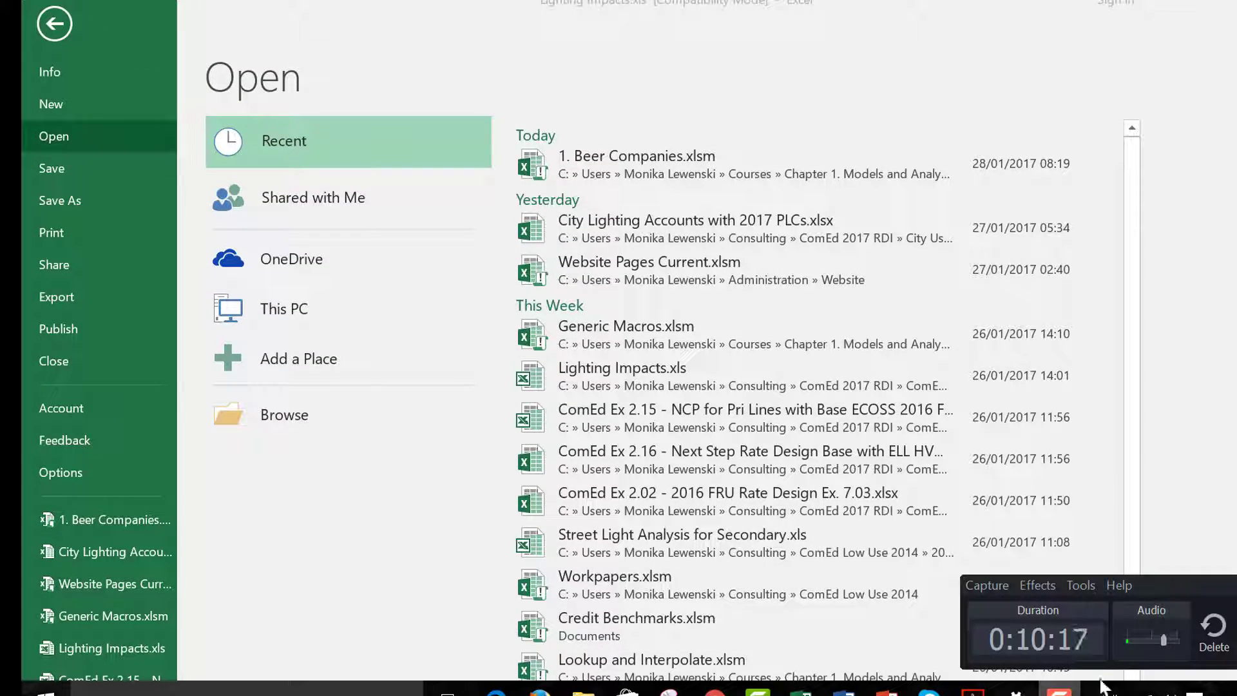
scroll(664, 265, "down", 20)
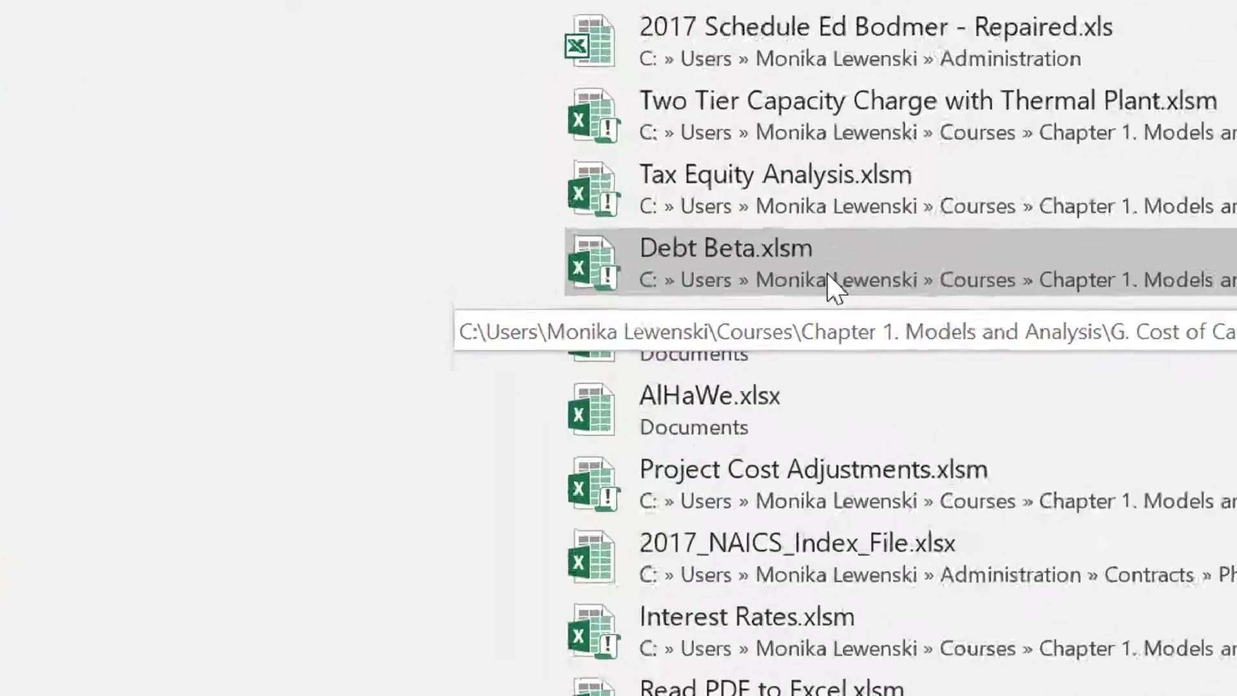
left_click(1039, 286)
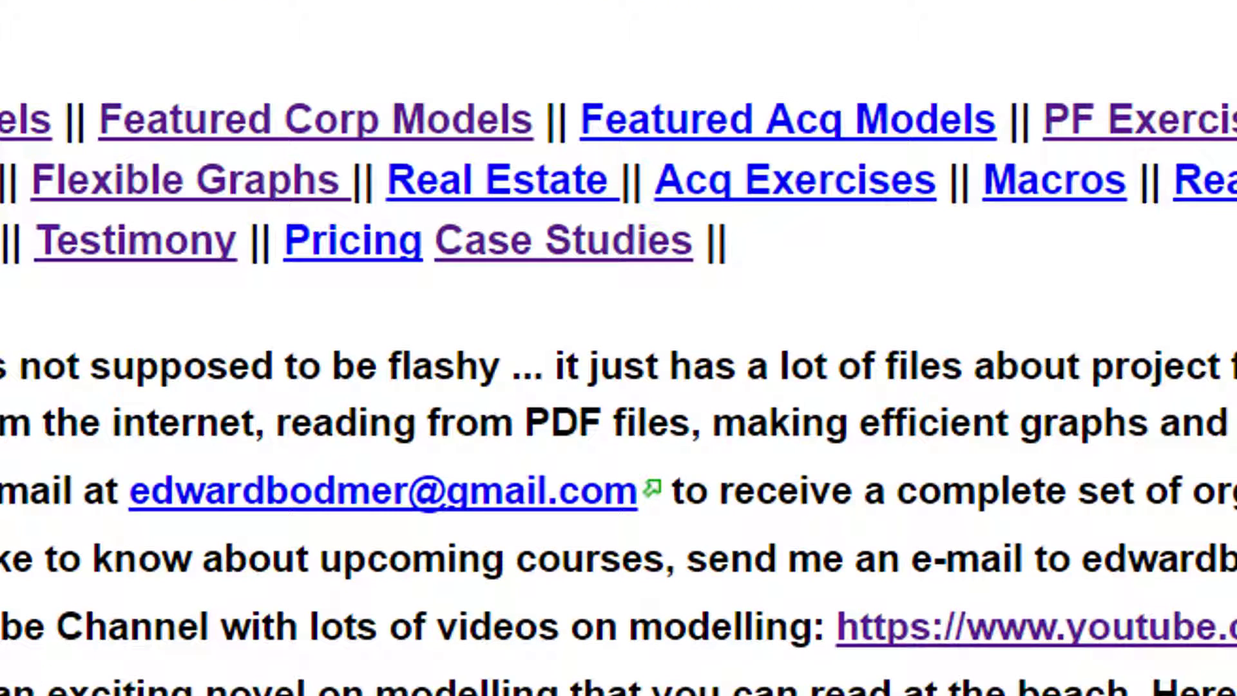
In the browser, open the Cost of Capital and WACC Analysis page from the wiki home page
scroll(618, 348, "down", 14)
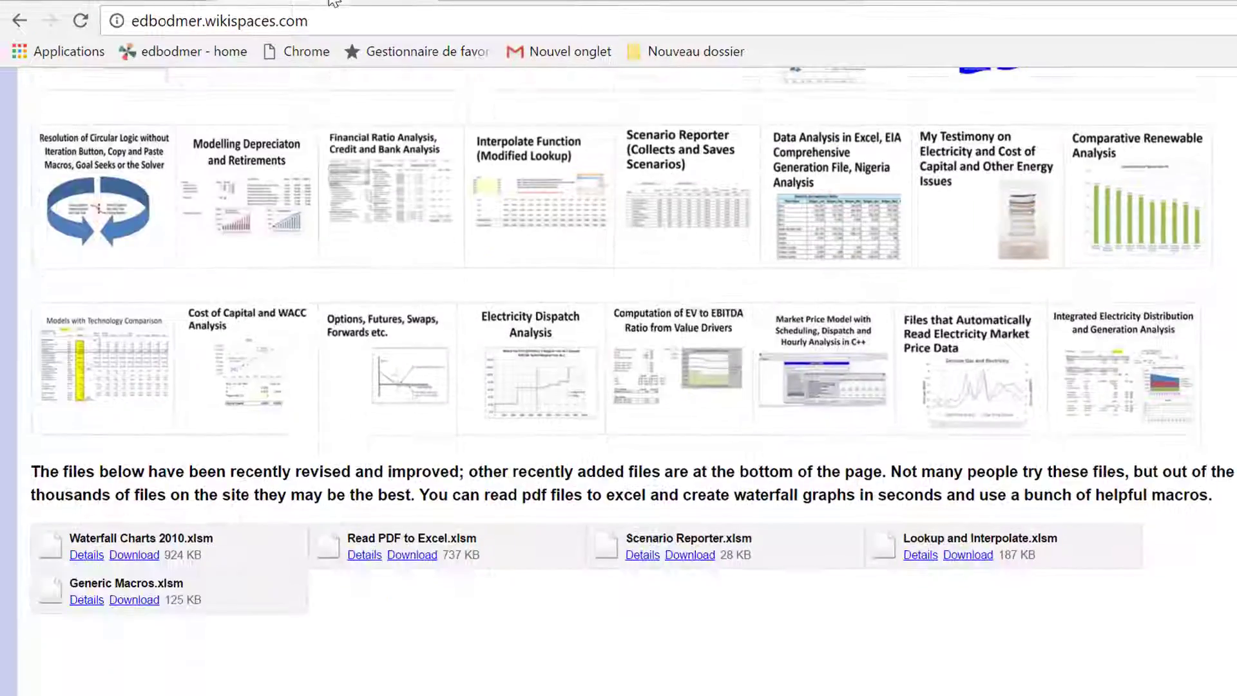
scroll(333, 2, "up", 3)
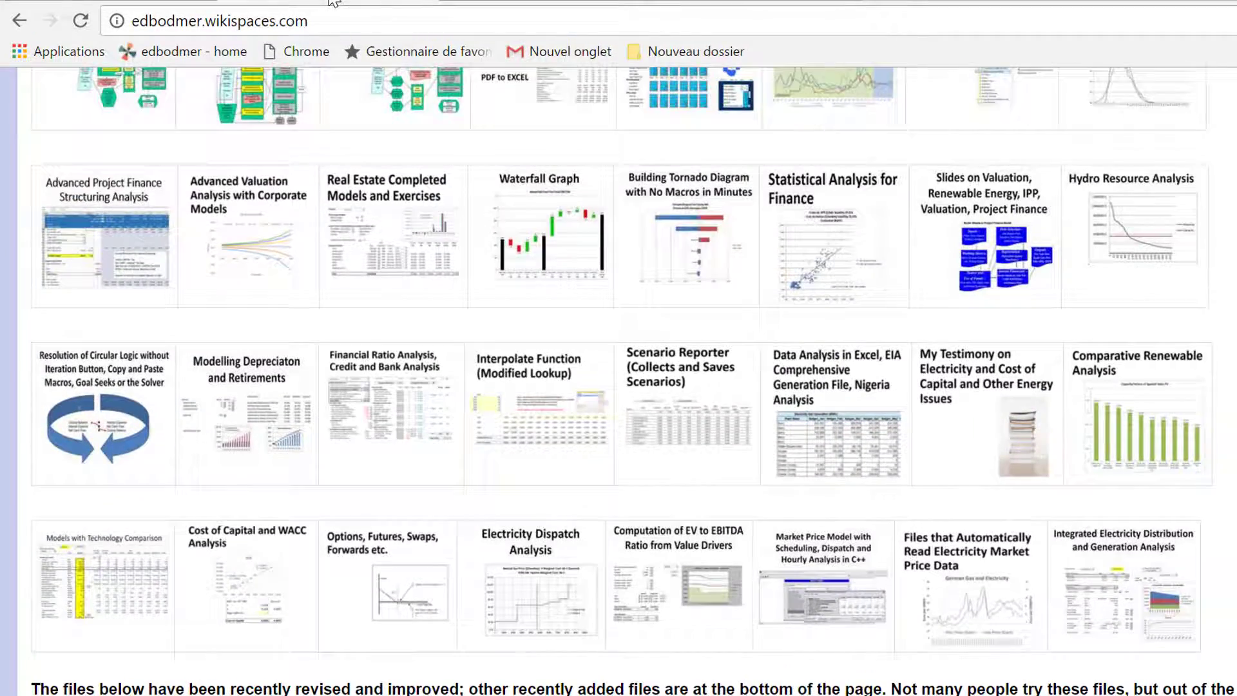
left_click(243, 593)
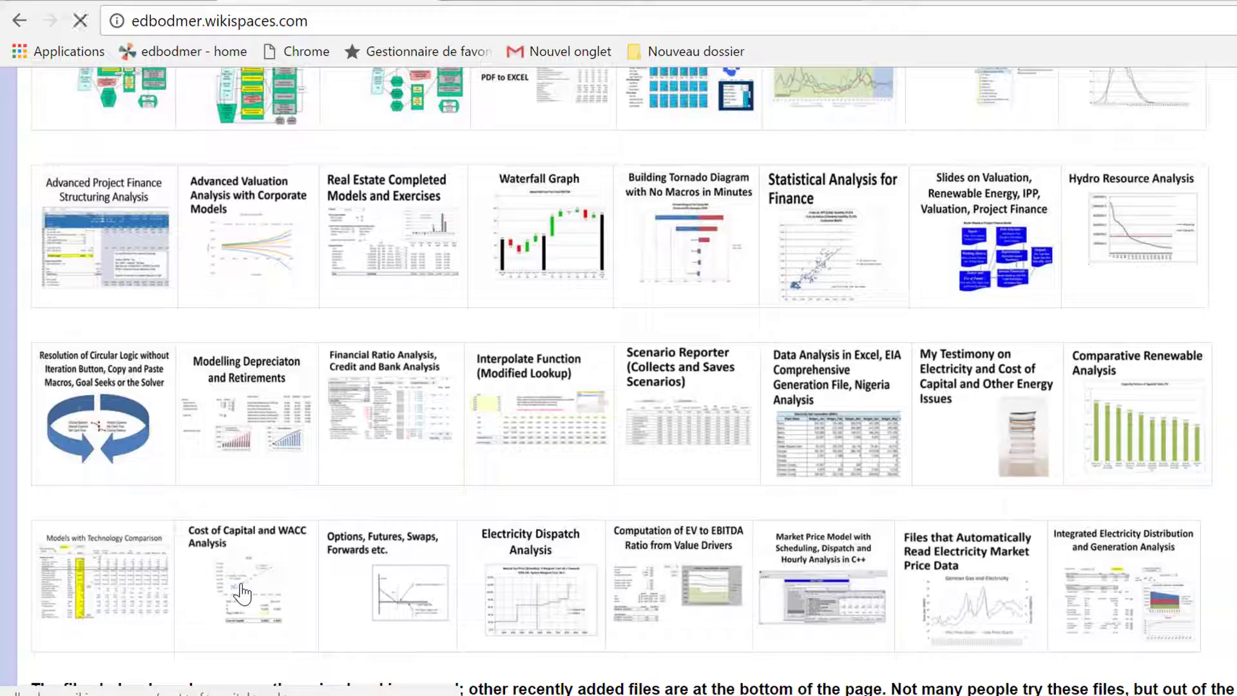
Look through the cost of capital and wacc page, from the CAPM introduction and downloadable files to the tax shield and debt beta formulas
scroll(243, 593, "down", 4)
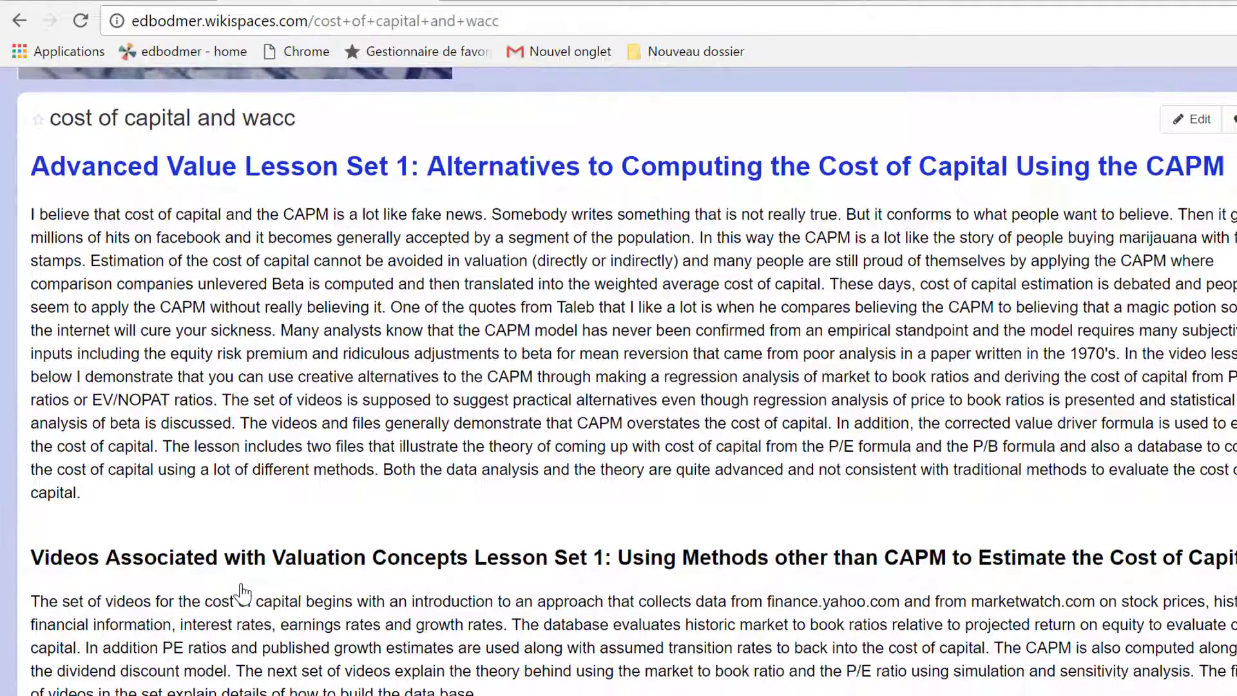
scroll(243, 593, "down", 8)
scroll(243, 593, "up", 10)
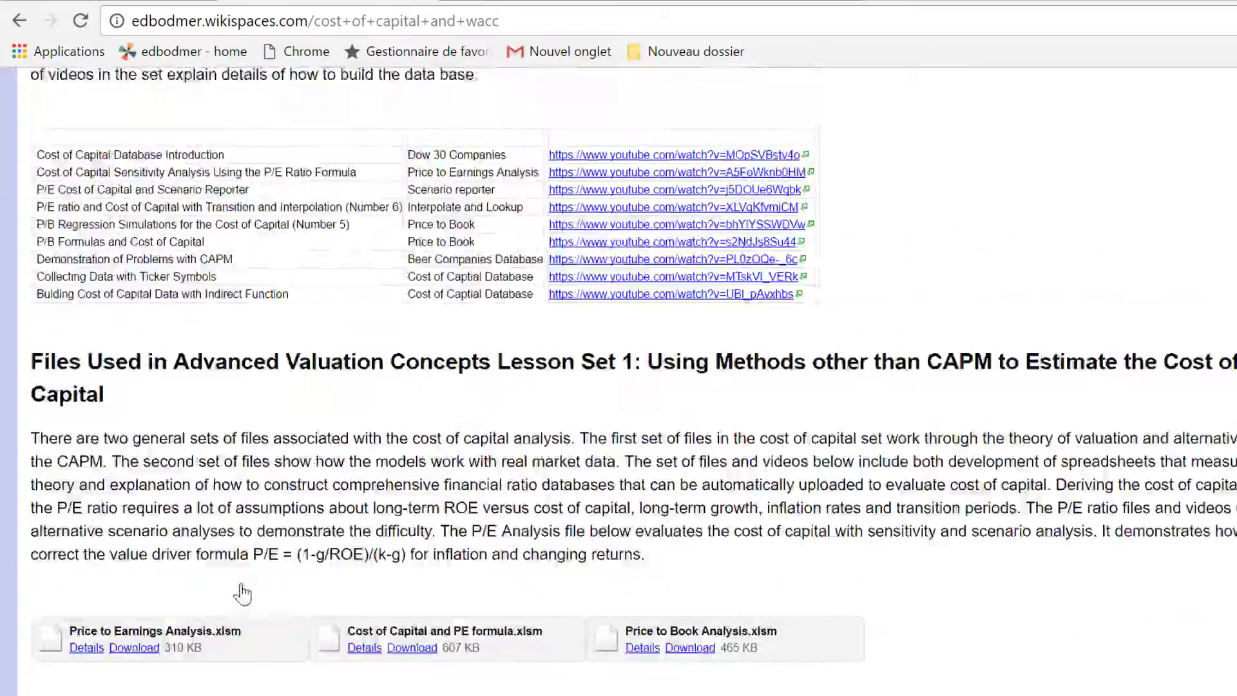
scroll(243, 593, "down", 14)
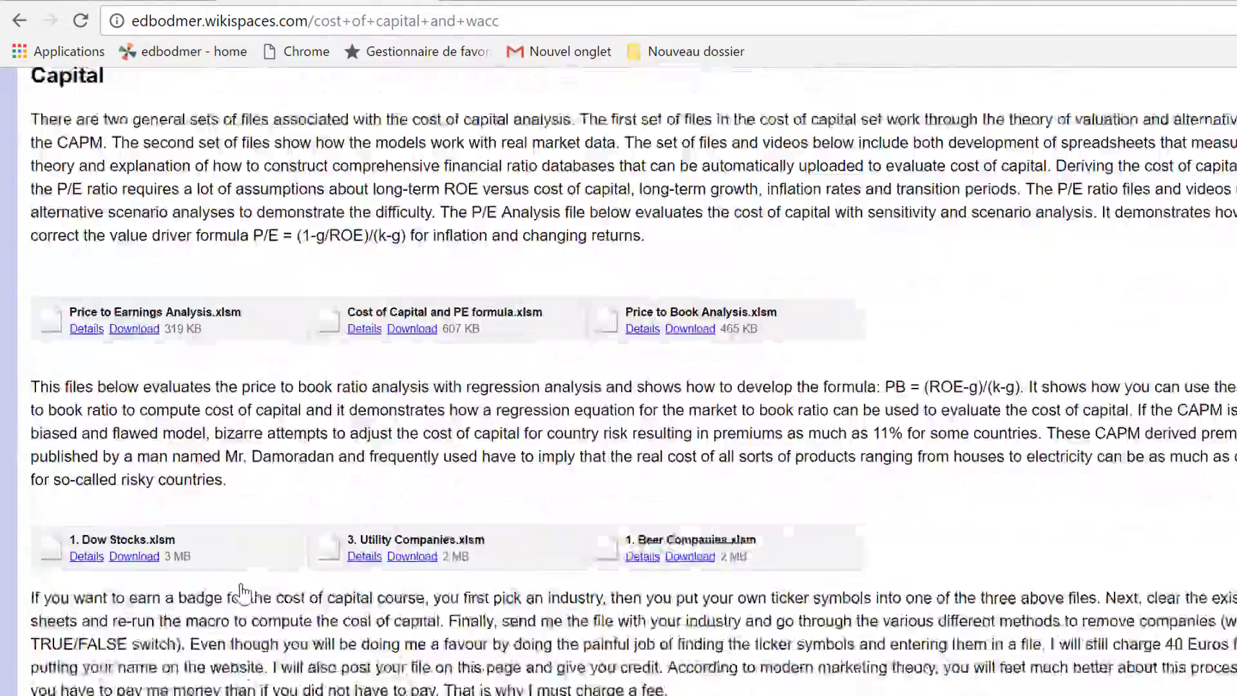
scroll(243, 593, "down", 12)
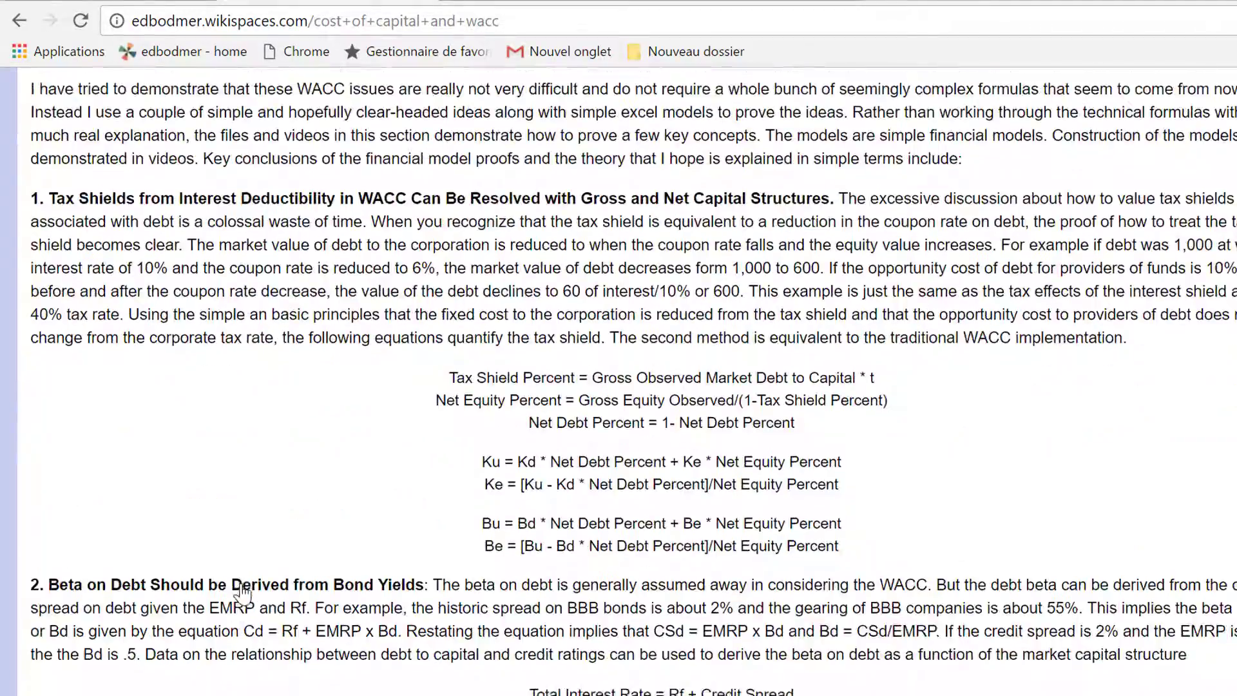
scroll(243, 593, "down", 20)
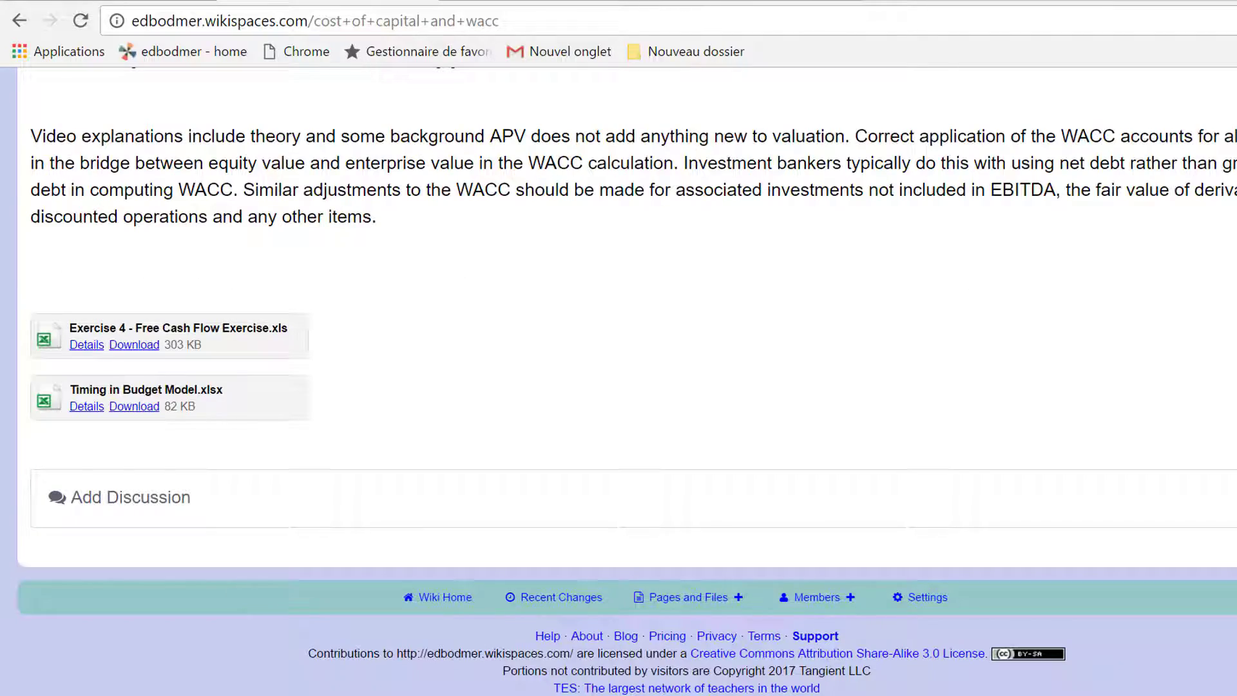
scroll(619, 386, "up", 20)
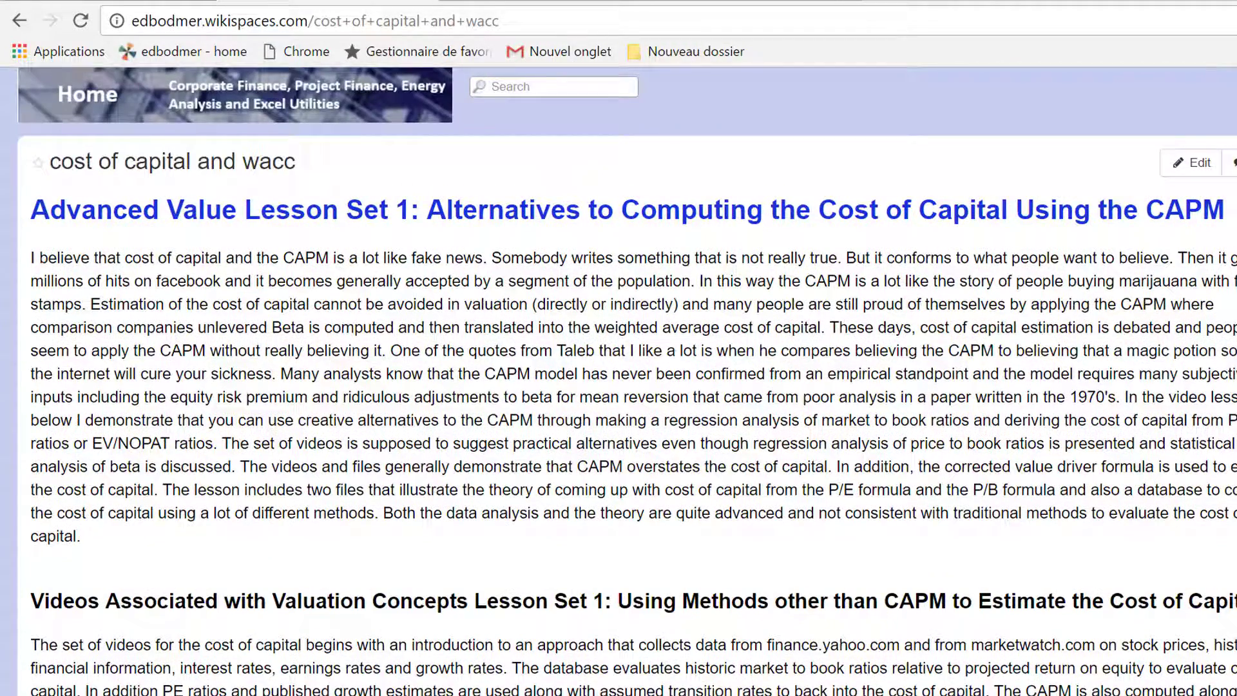
Switch to the Debt Beta workbook in Excel and select cell D2 beside the Constant Debt Beta switch on the Unlever and Re-lever Beta sheet
mouse_move(929, 695)
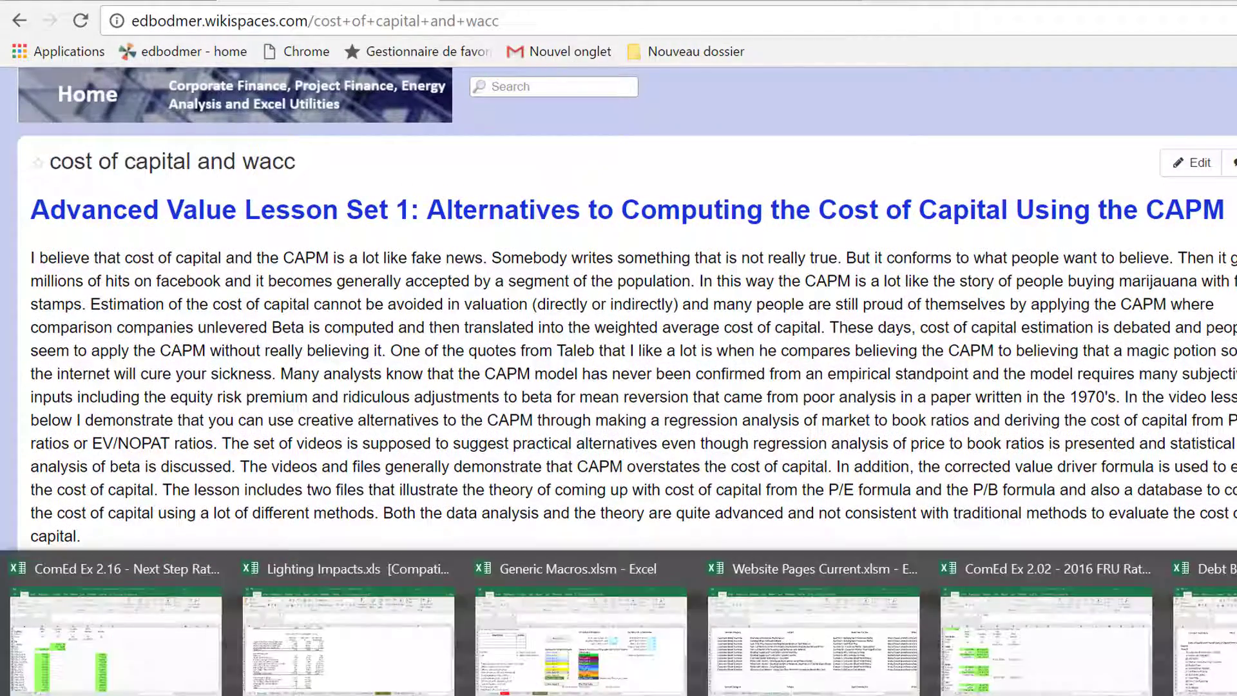
left_click(1220, 667)
left_click(689, 422)
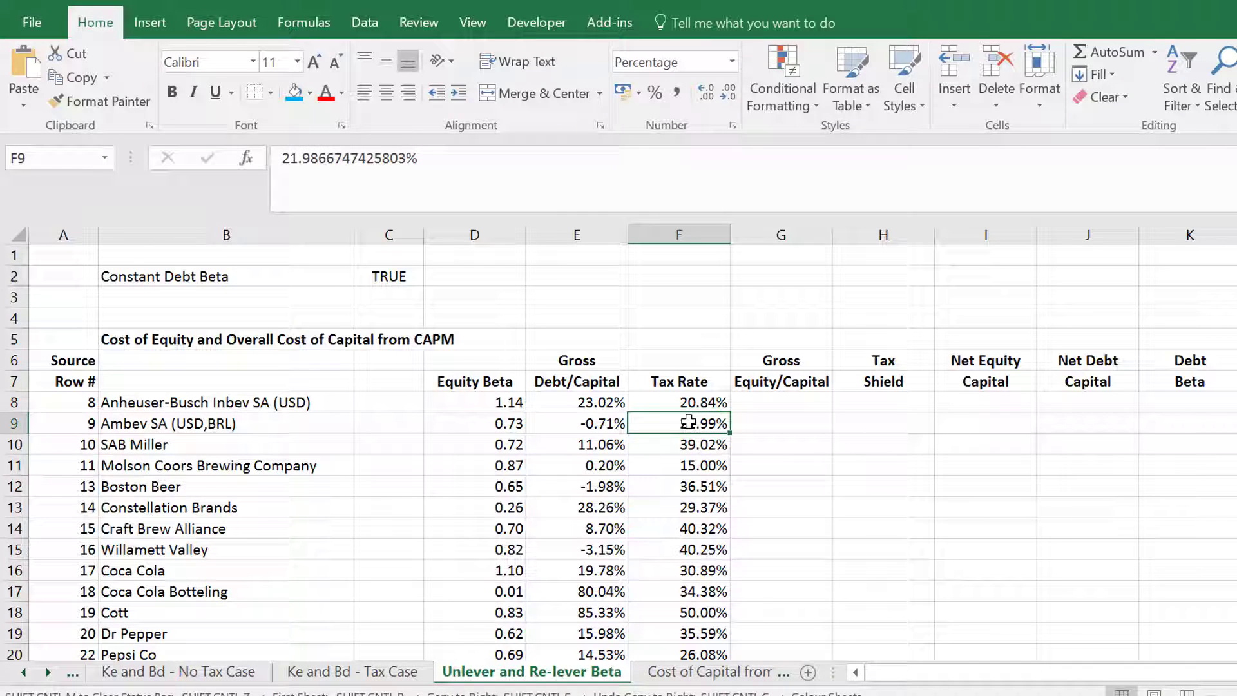
key("Left")
key("Left")
key("Left")
key("Left")
key("Left")
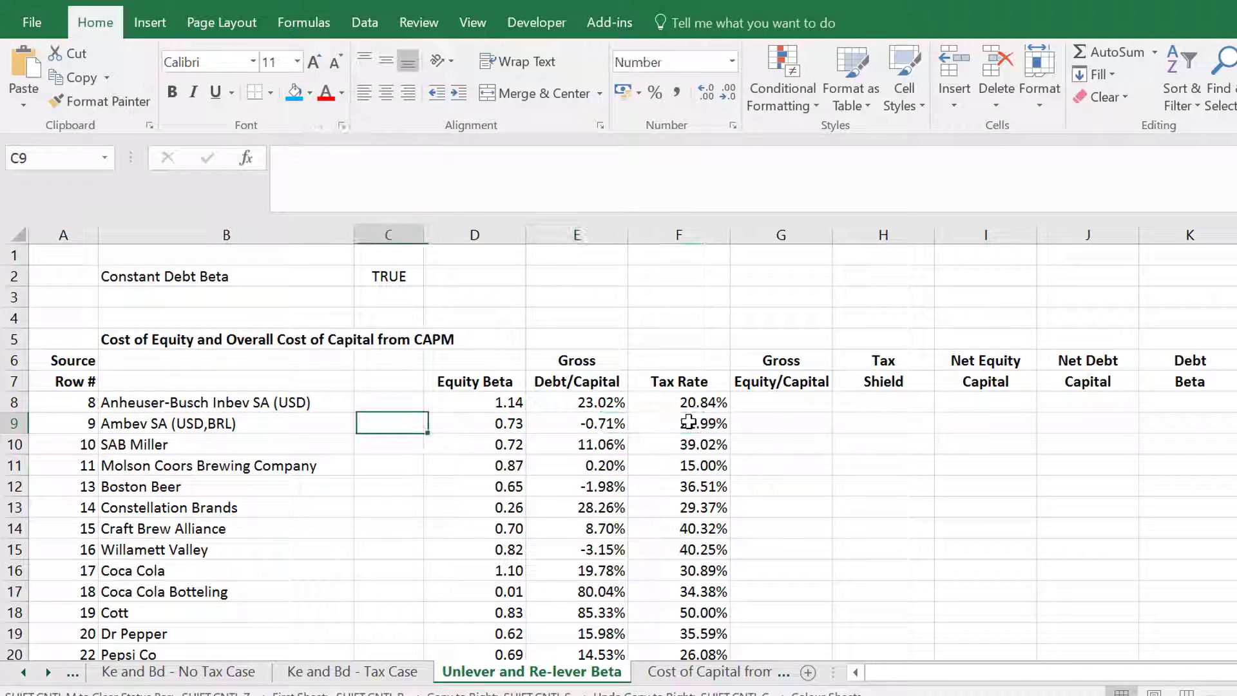
key("Up")
key("Up")
key("Up")
key("Up")
key("Up")
key("Up")
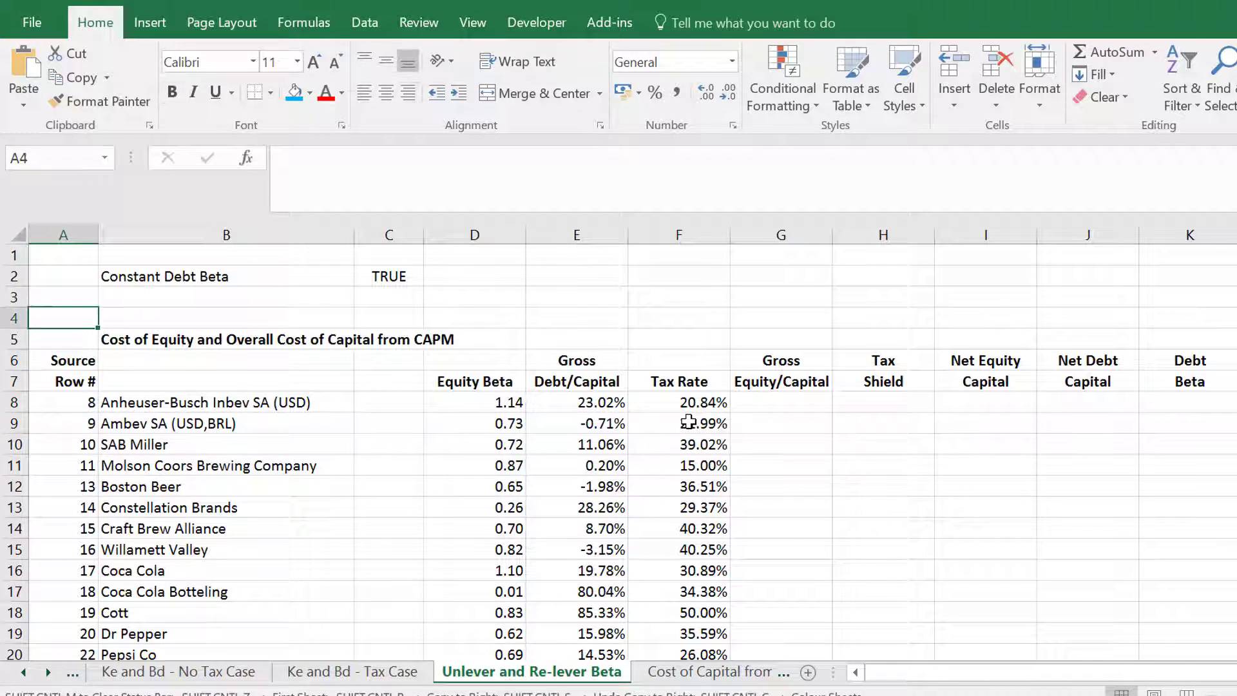
key("Right")
key("Up")
key("Right")
key("Right")
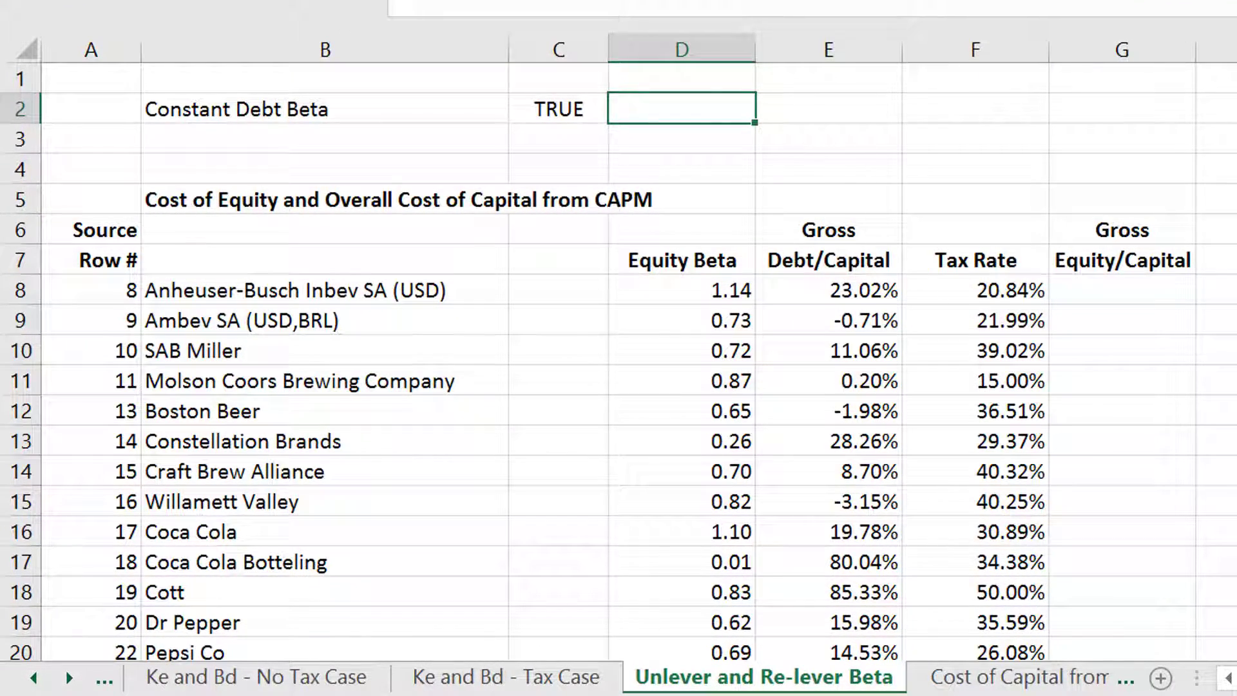
Insert a check box form control over cell D2, extending partly into E2, beside the Constant Debt Beta value
left_click(602, 0)
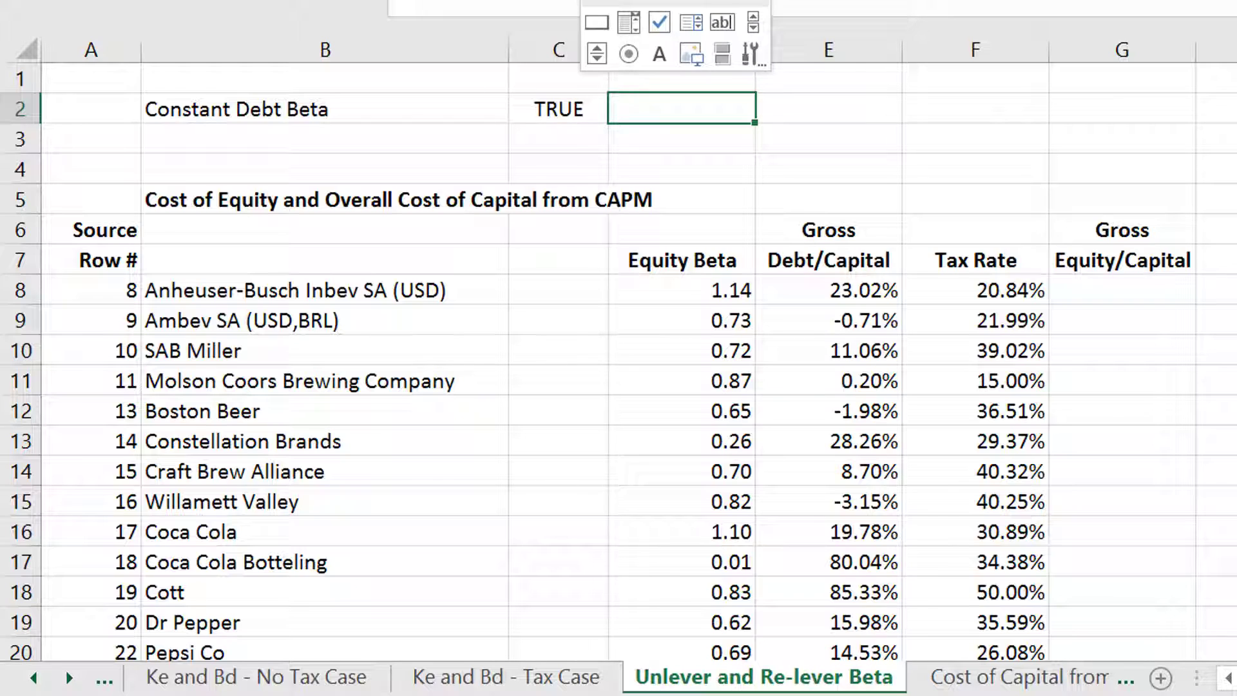
left_click(656, 2)
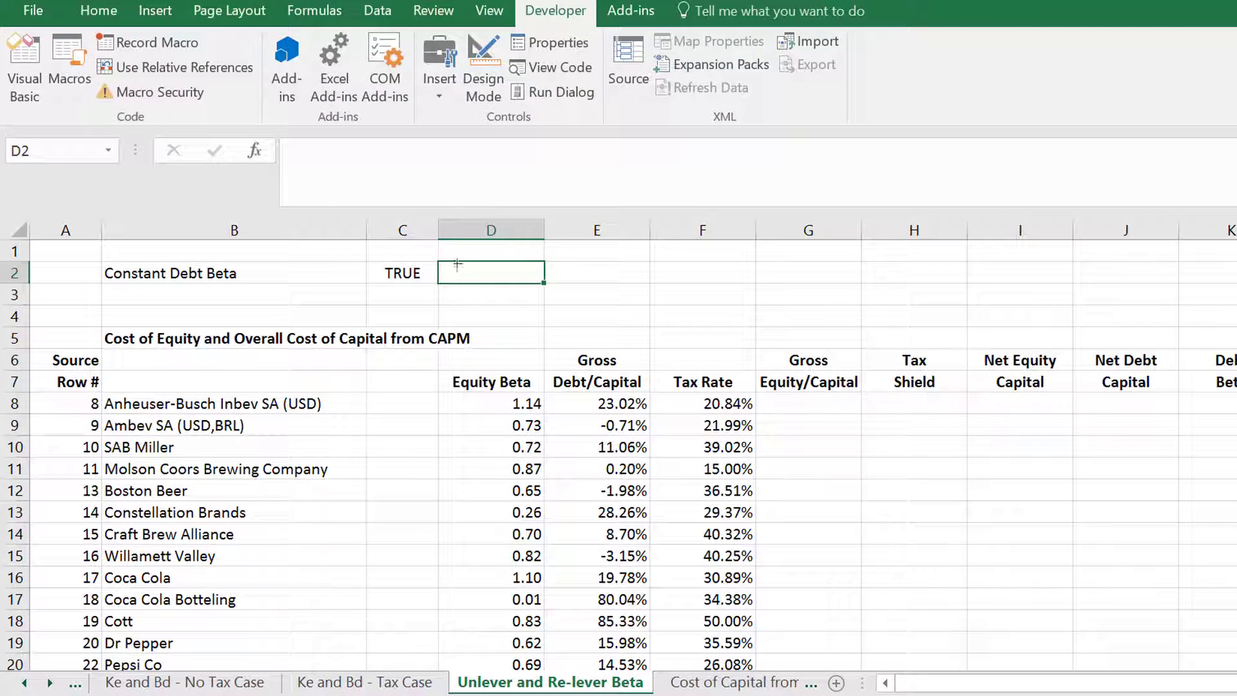
left_click_drag(449, 259, 594, 287)
Link the check box to cell C2 of the Unlever and Re-lever Beta sheet and test toggling it, leaving it unchecked
right_click(545, 268)
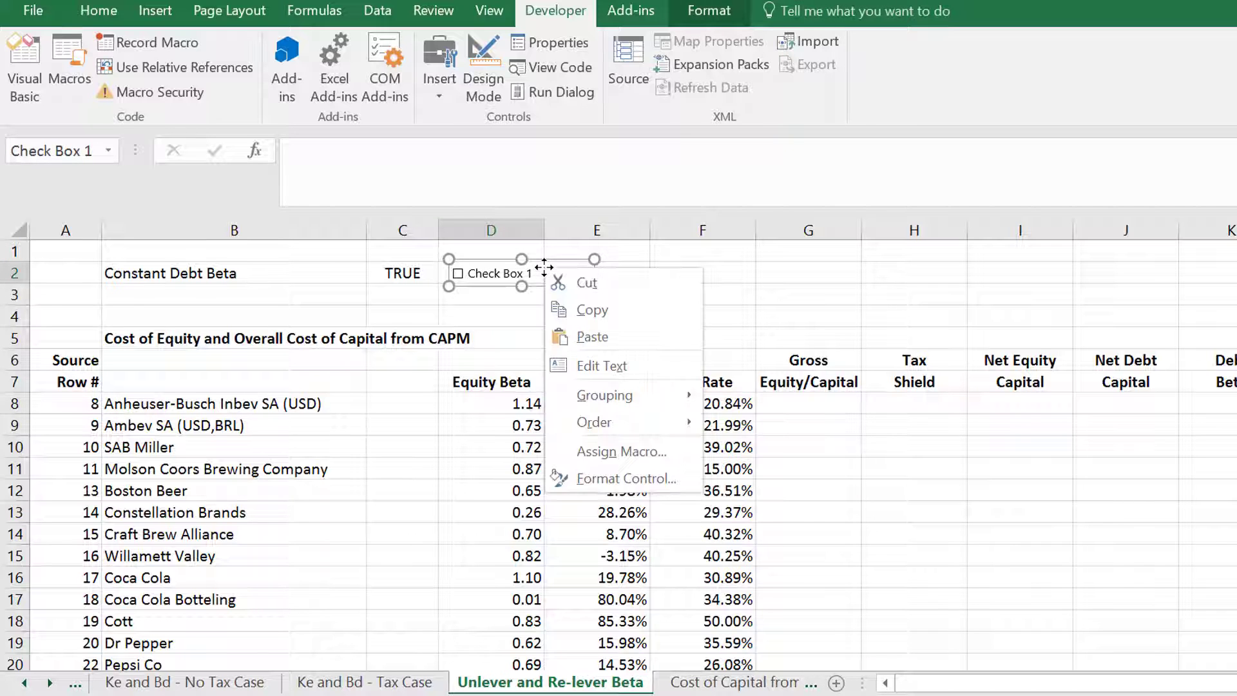
left_click(580, 480)
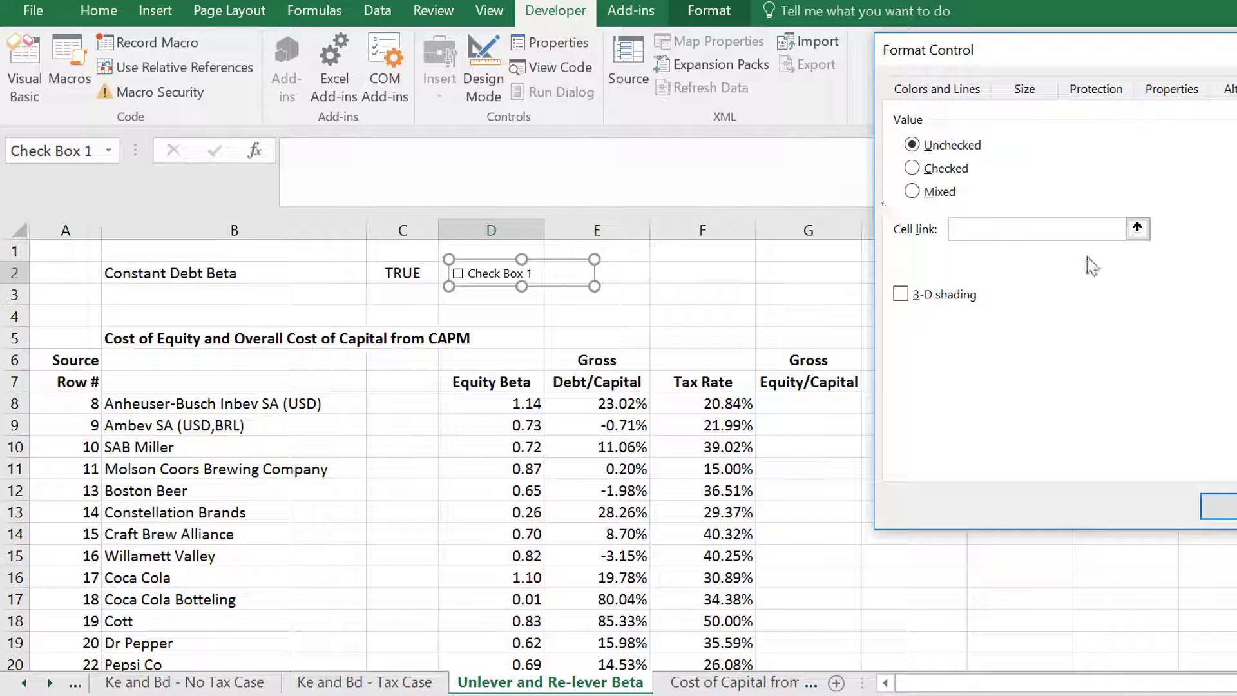
left_click(1138, 229)
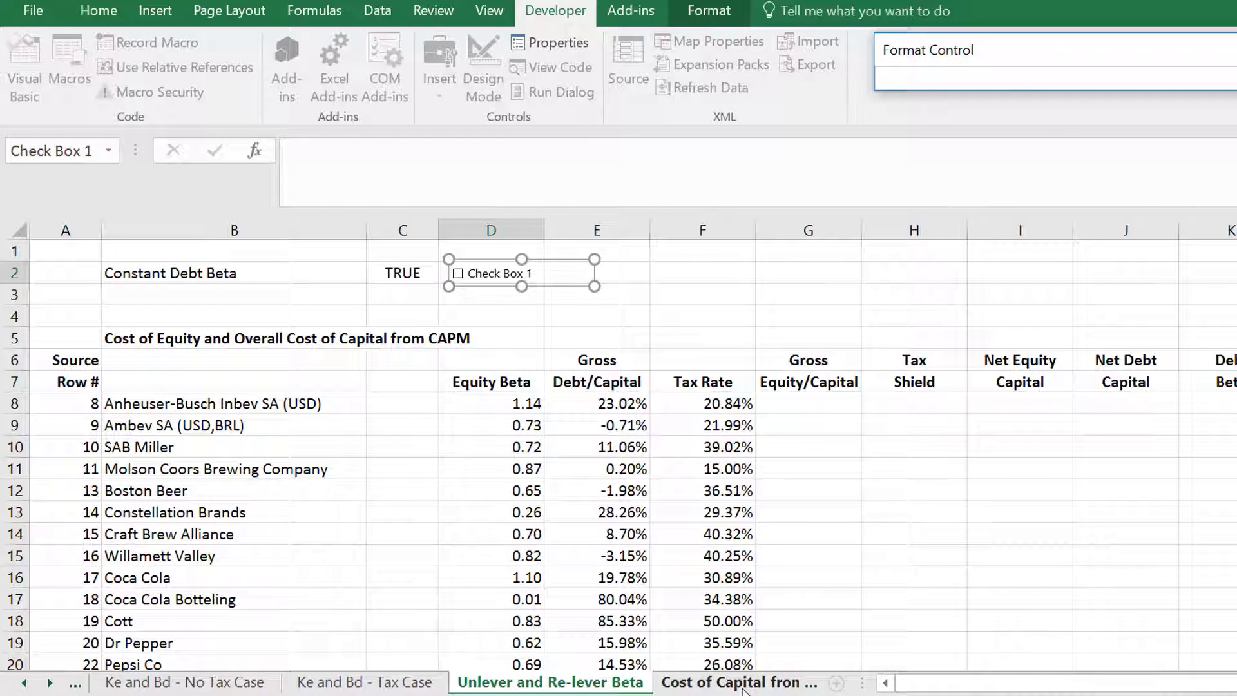
left_click(735, 682)
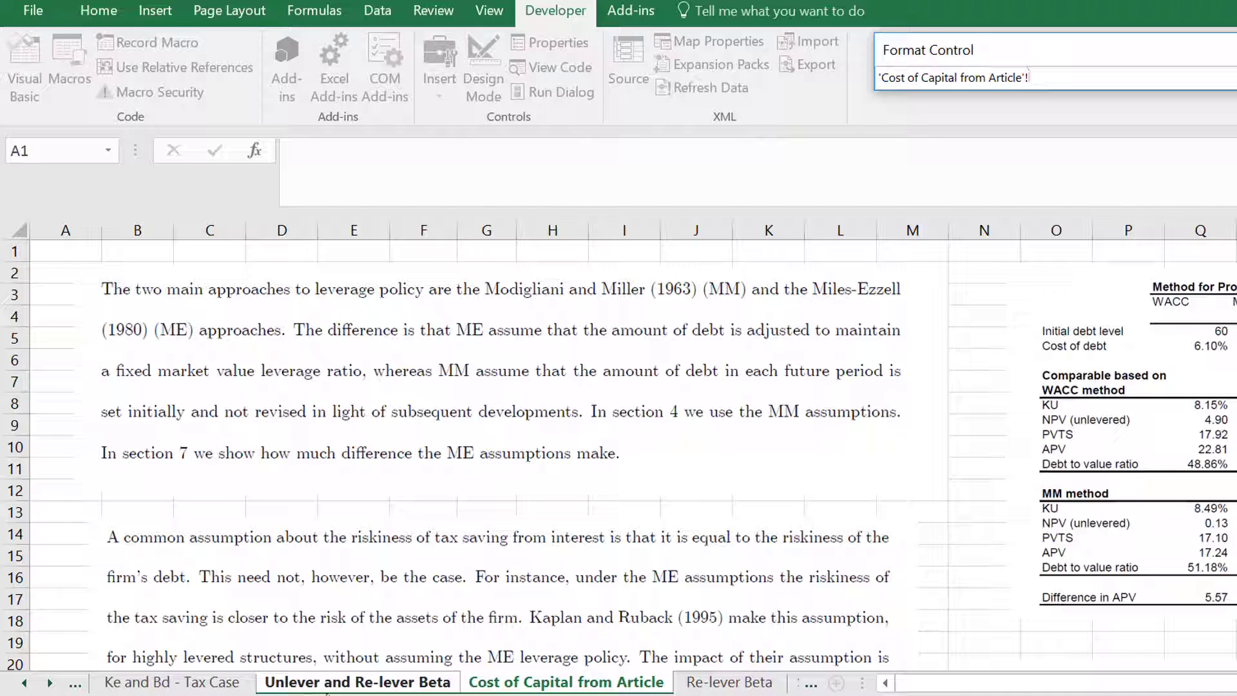
left_click(334, 667)
left_click(337, 684)
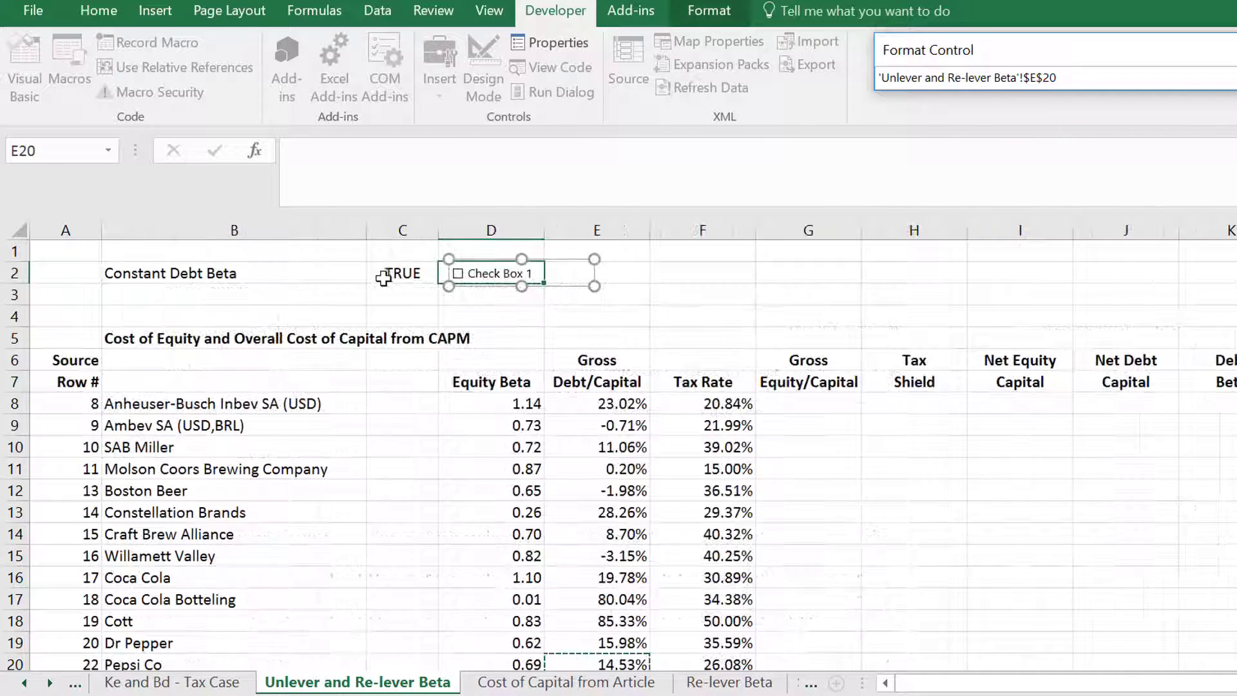
left_click(386, 277)
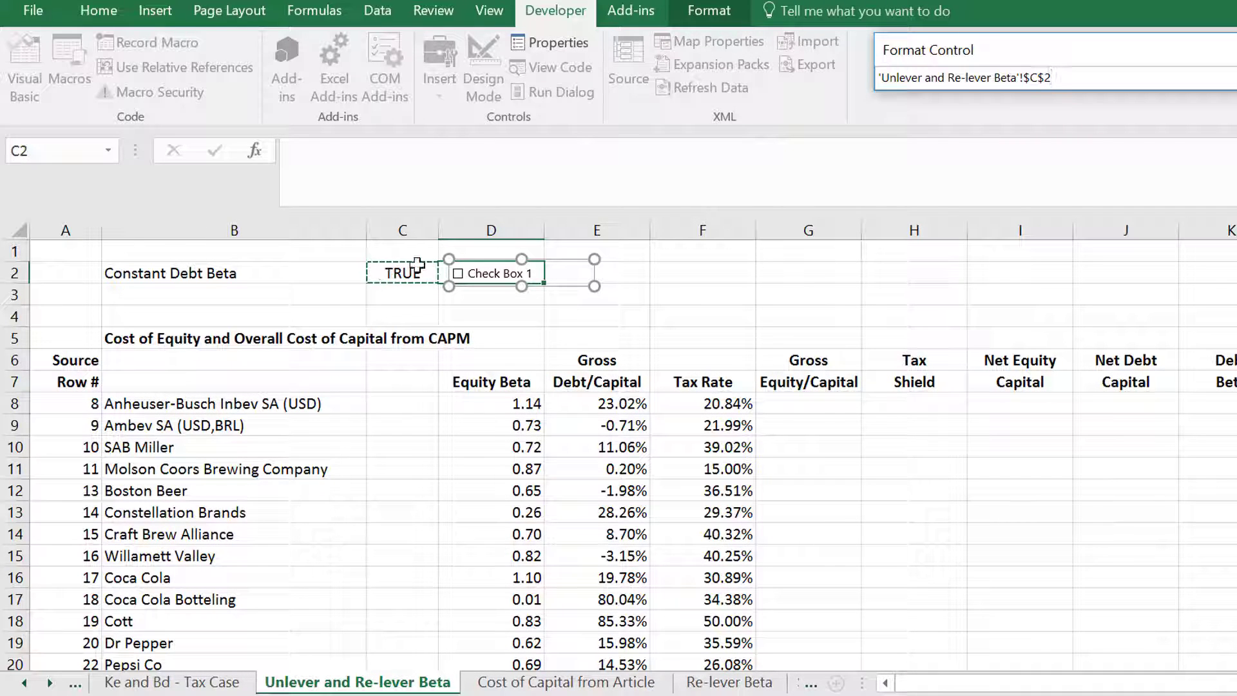
key("Return")
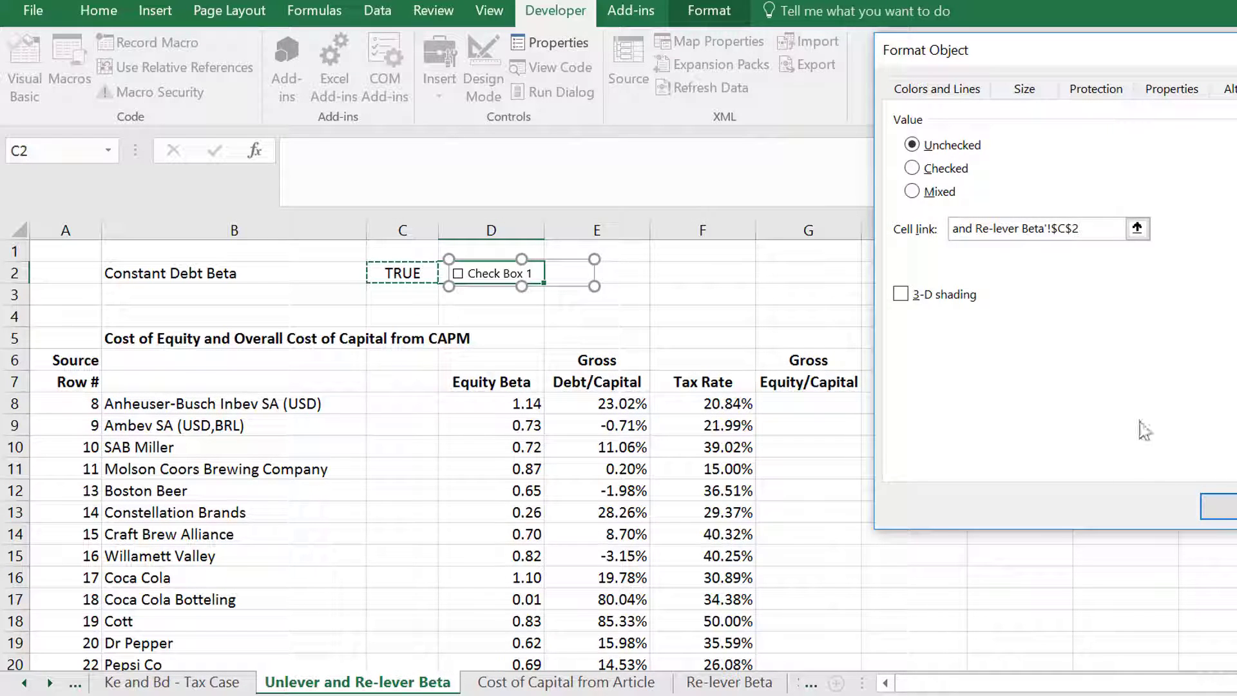
left_click(1218, 507)
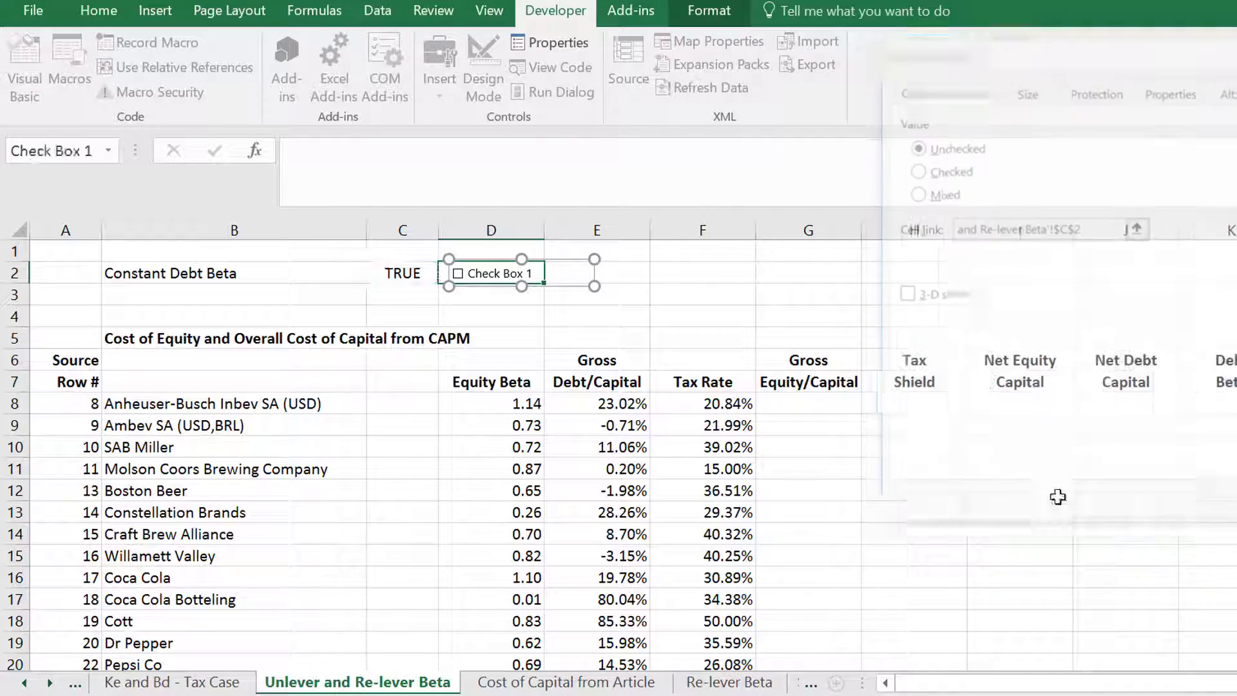
left_click(693, 322)
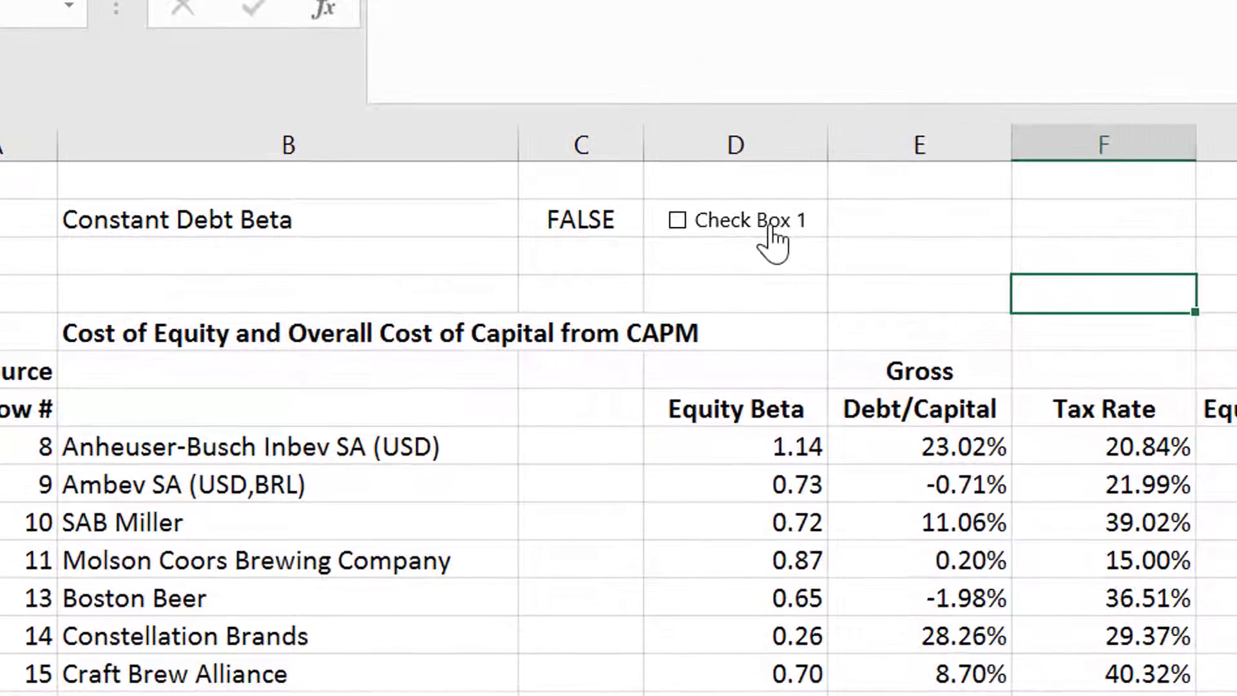
left_click(725, 237)
left_click(774, 239)
Replace the check box's default caption with Constant Debt Beta and deselect the control
right_click(780, 234)
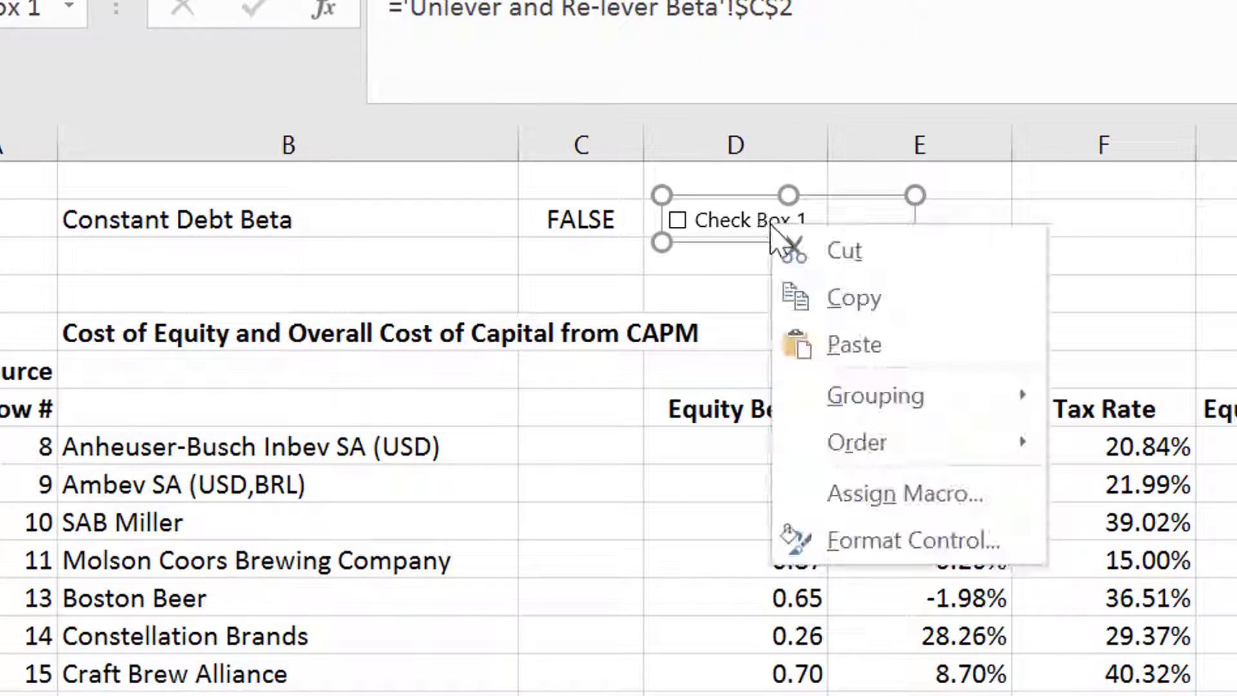
key("Escape")
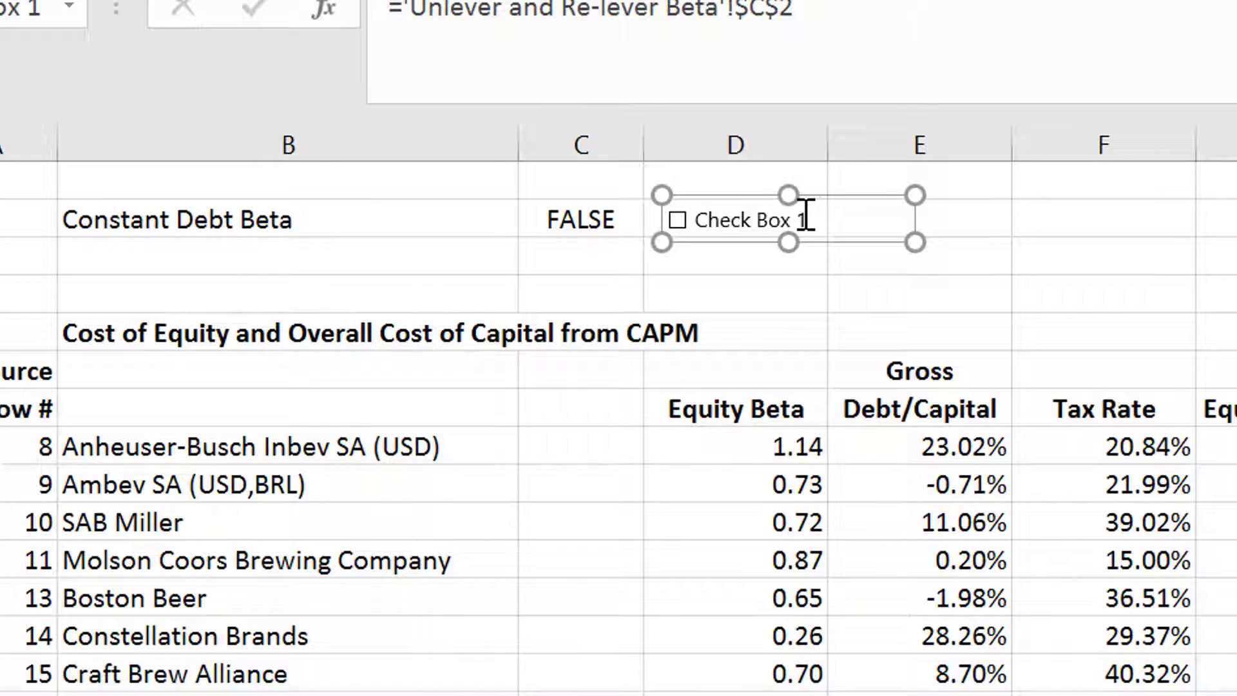
left_click(806, 219)
key("Delete")
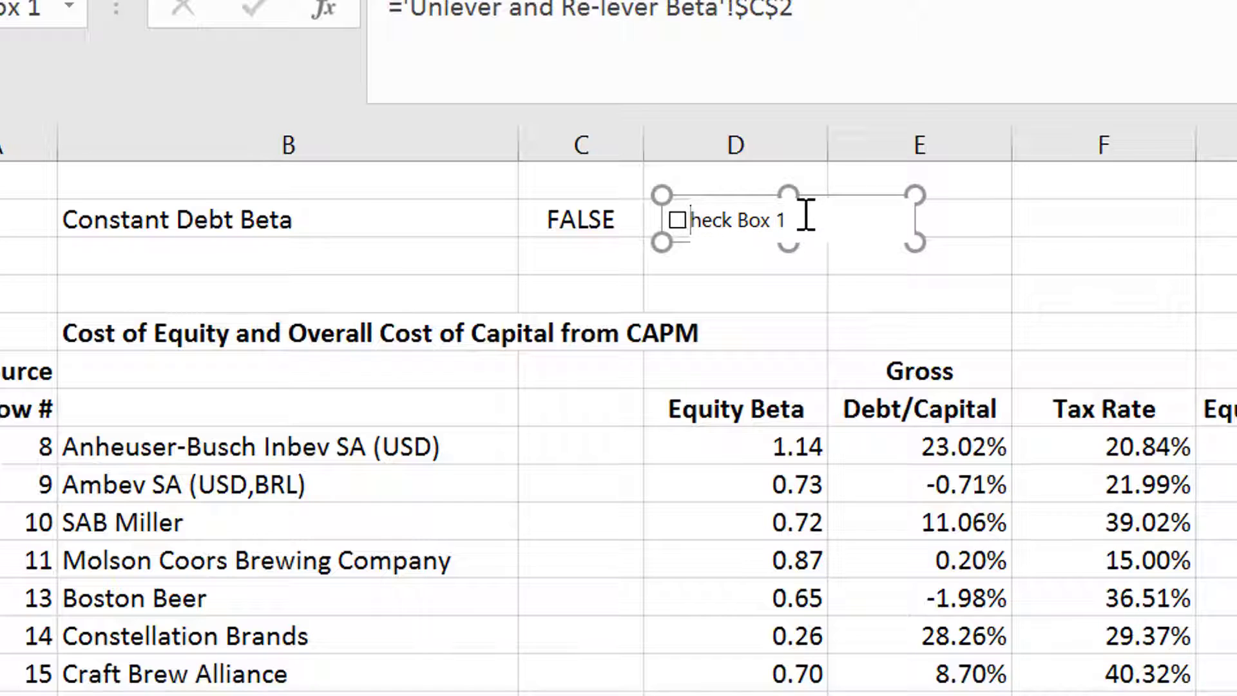
key("Delete")
key("Delete")
key("Delete")
key("Delete")
key("Delete")
key("Delete")
key("Delete")
key("Delete")
key("Delete")
key("Delete")
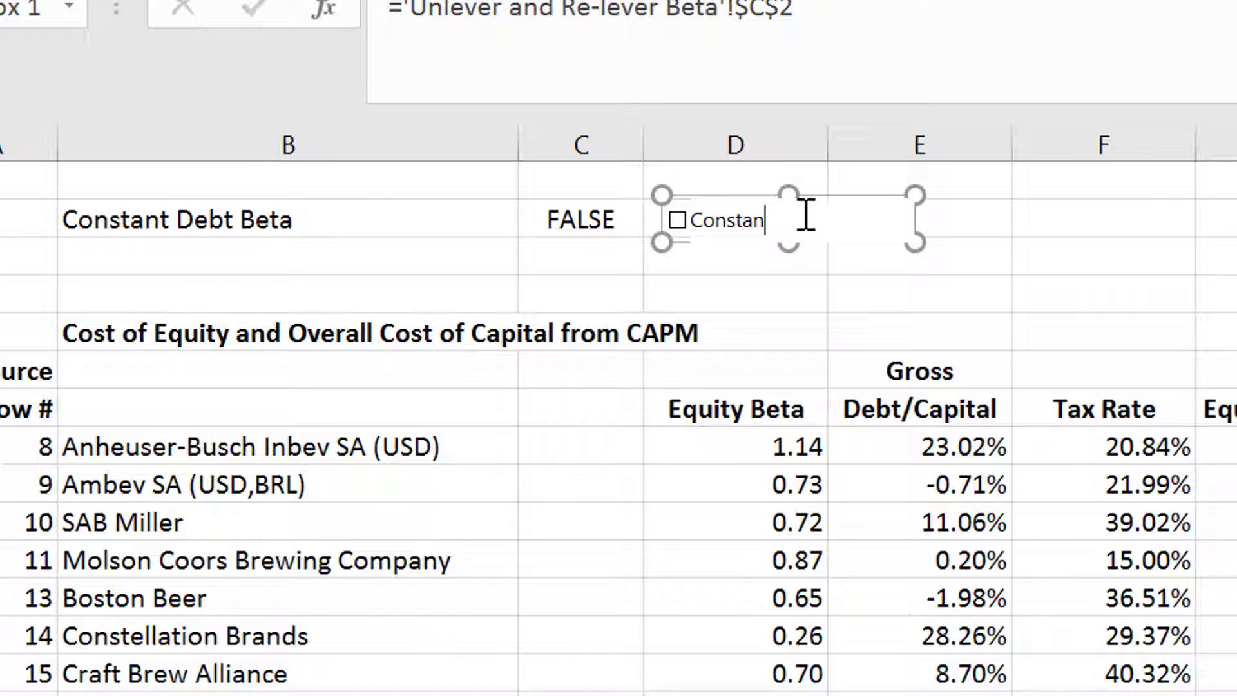
type("Constant Debt Beta")
left_click(1113, 260)
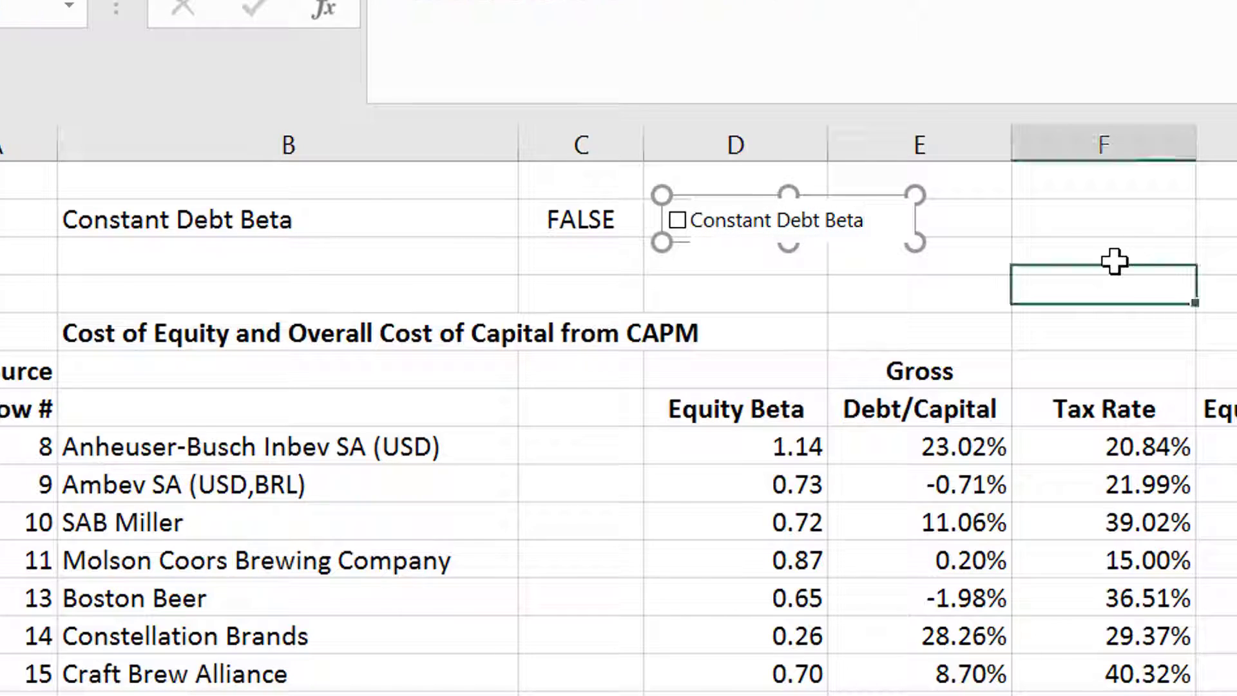
left_click(1024, 254)
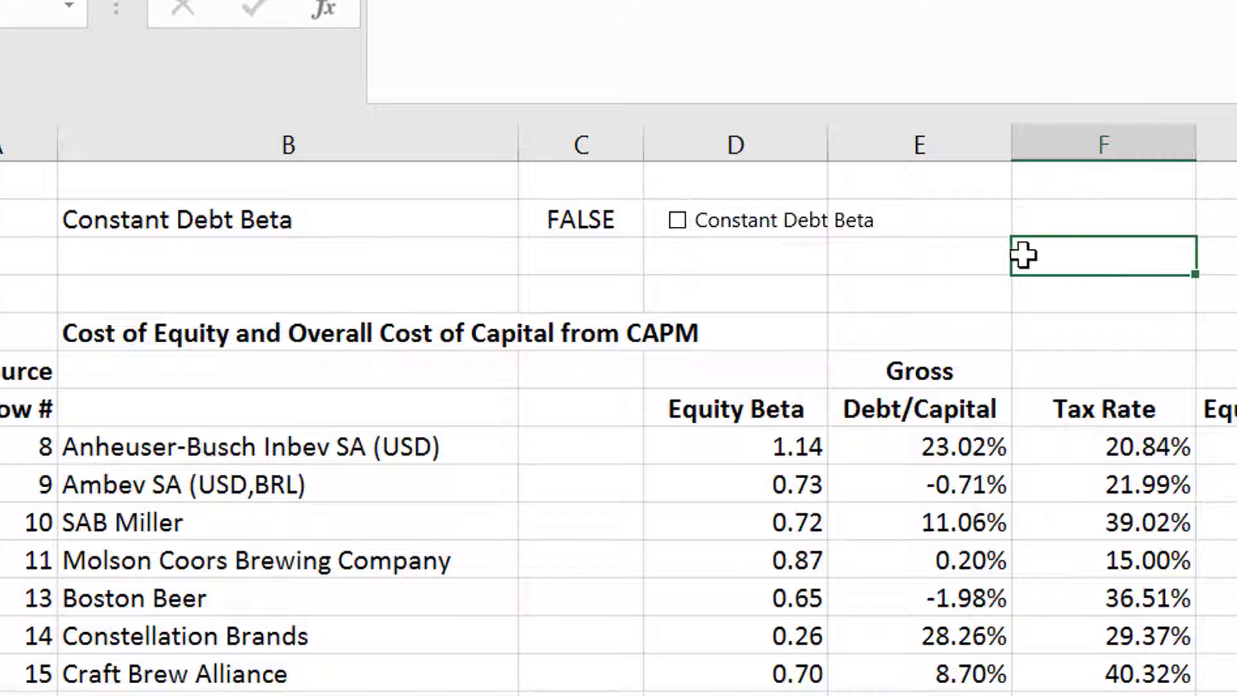
Enter 0.15 in cell F2, next to the check box, as the constant debt beta value
left_click(1096, 207)
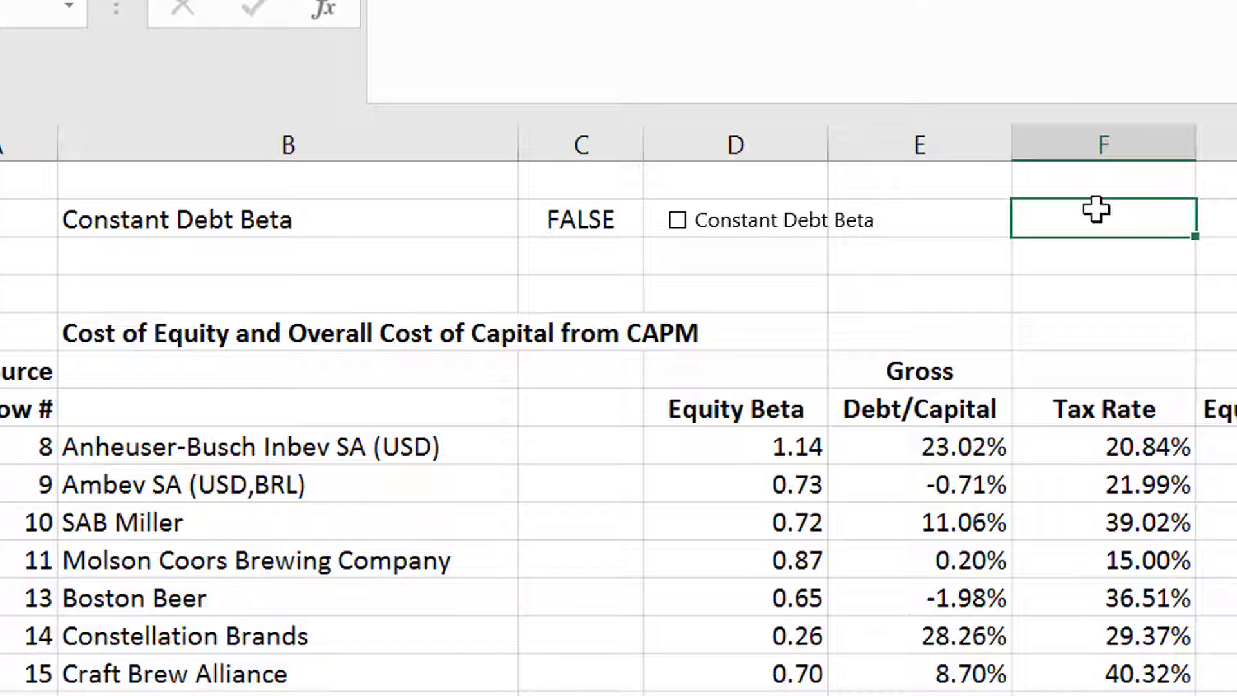
type(".2")
key("Return")
left_click(1097, 207)
type("1")
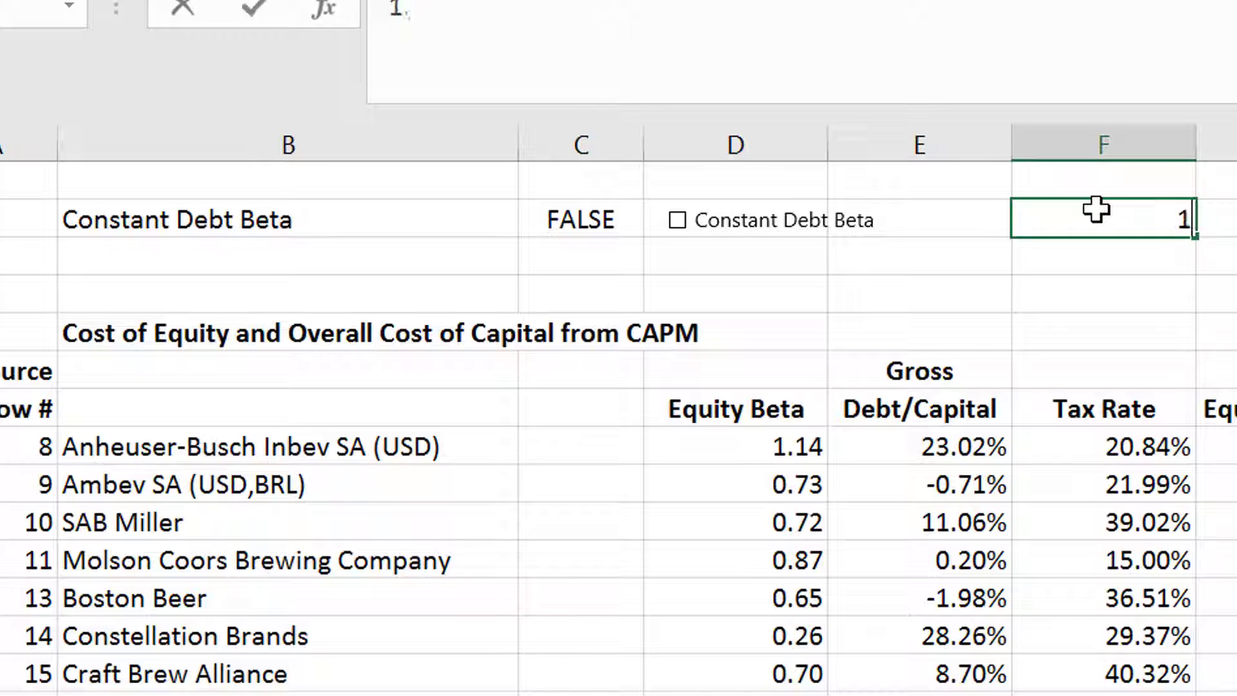
type(".5")
key("Return")
left_click(1097, 207)
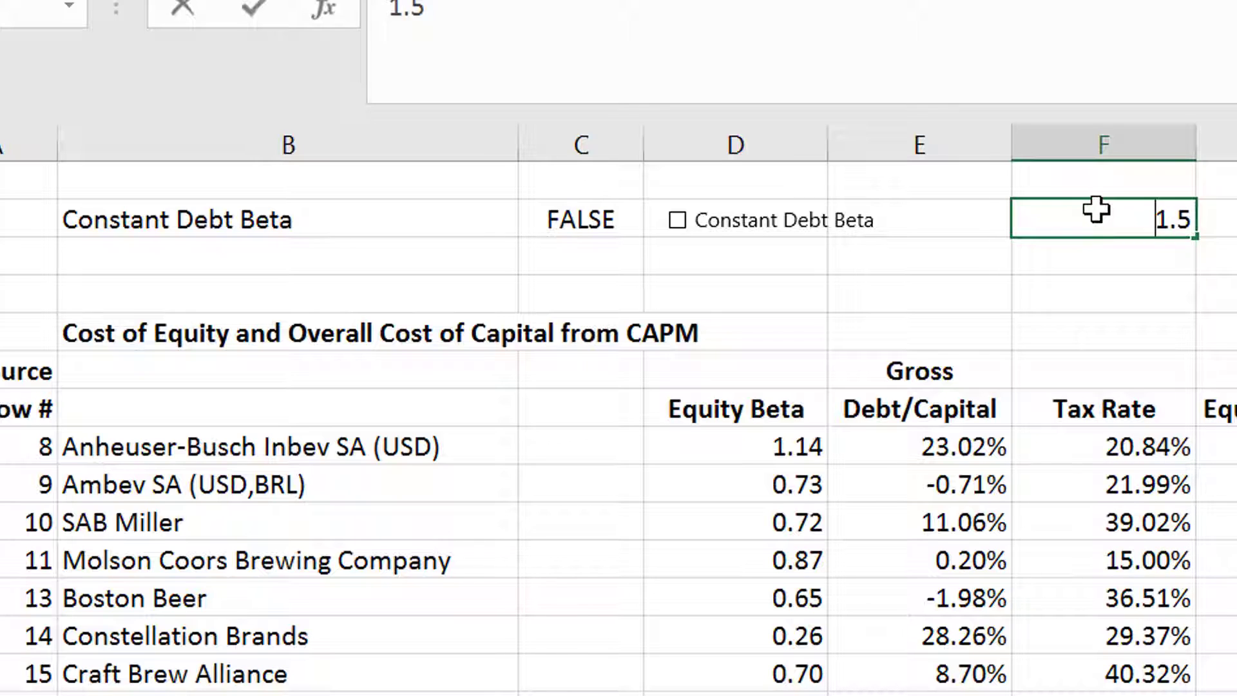
type(".15")
key("Return")
Switch to the Generic Macros workbook and run Implement to make its formatting macros available
left_click(1096, 207)
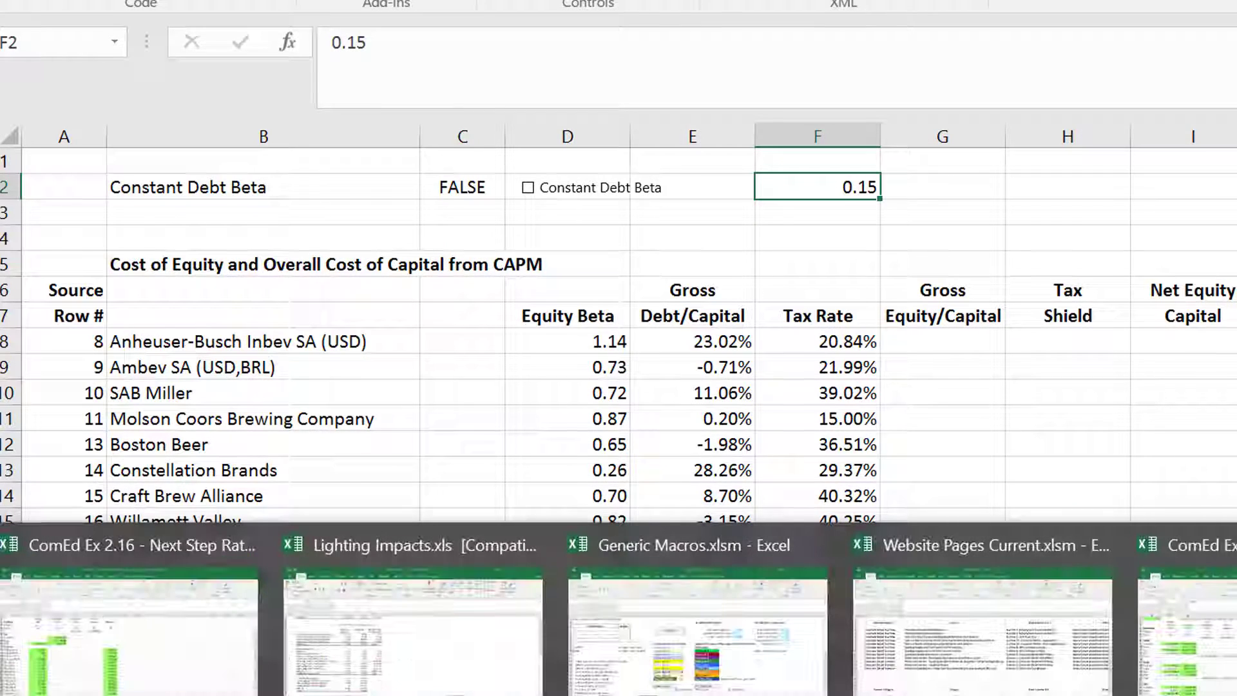
left_click(667, 647)
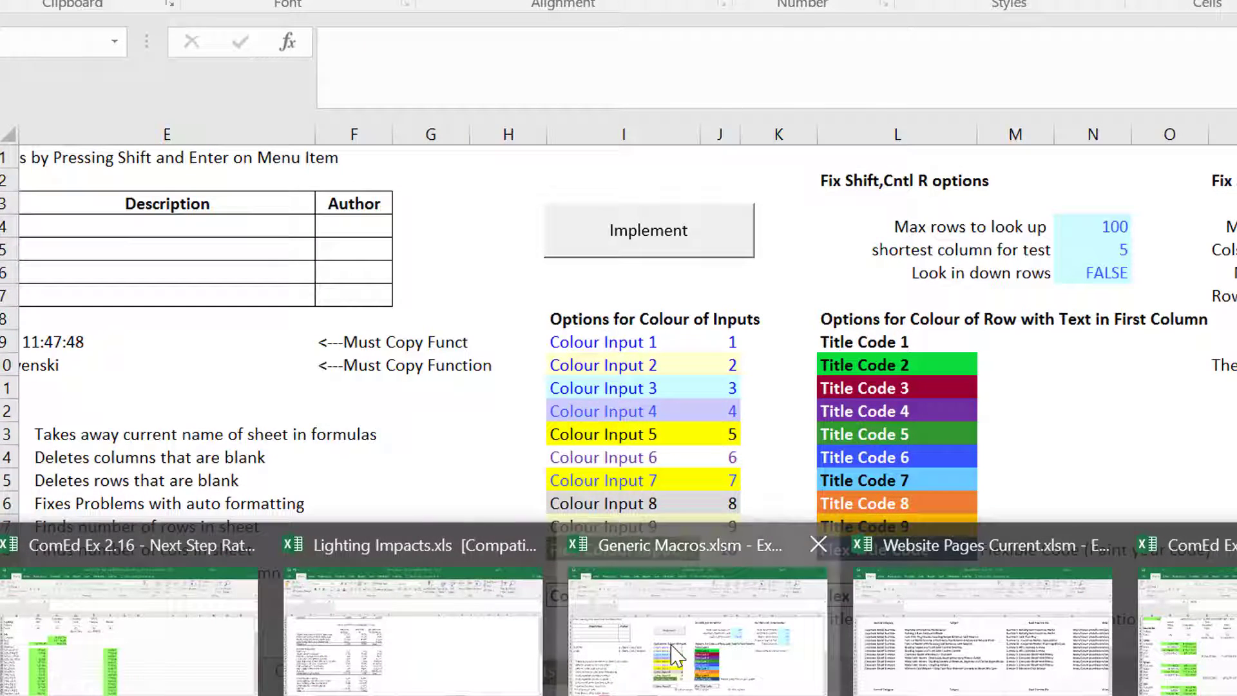
left_click(663, 244)
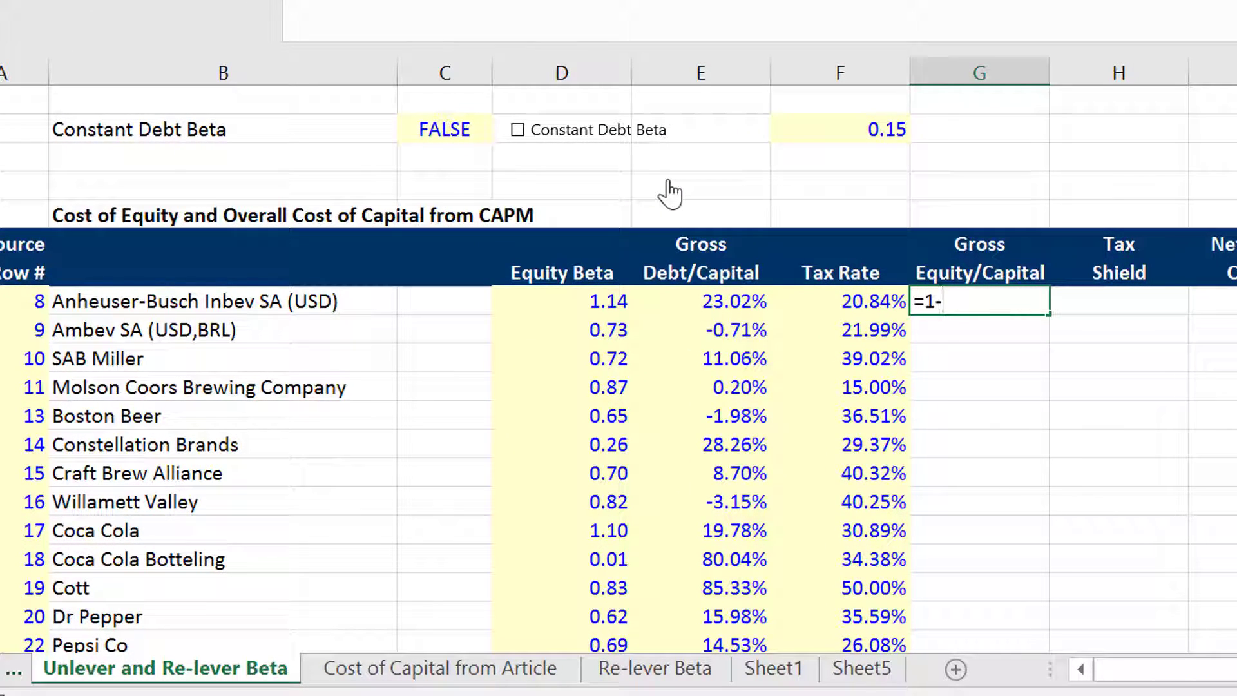
Calculate Gross Equity/Capital for Anheuser-Busch in G8 as one minus its Gross Debt/Capital in E8
key("Left")
key("Left")
key("Return")
key("Up")
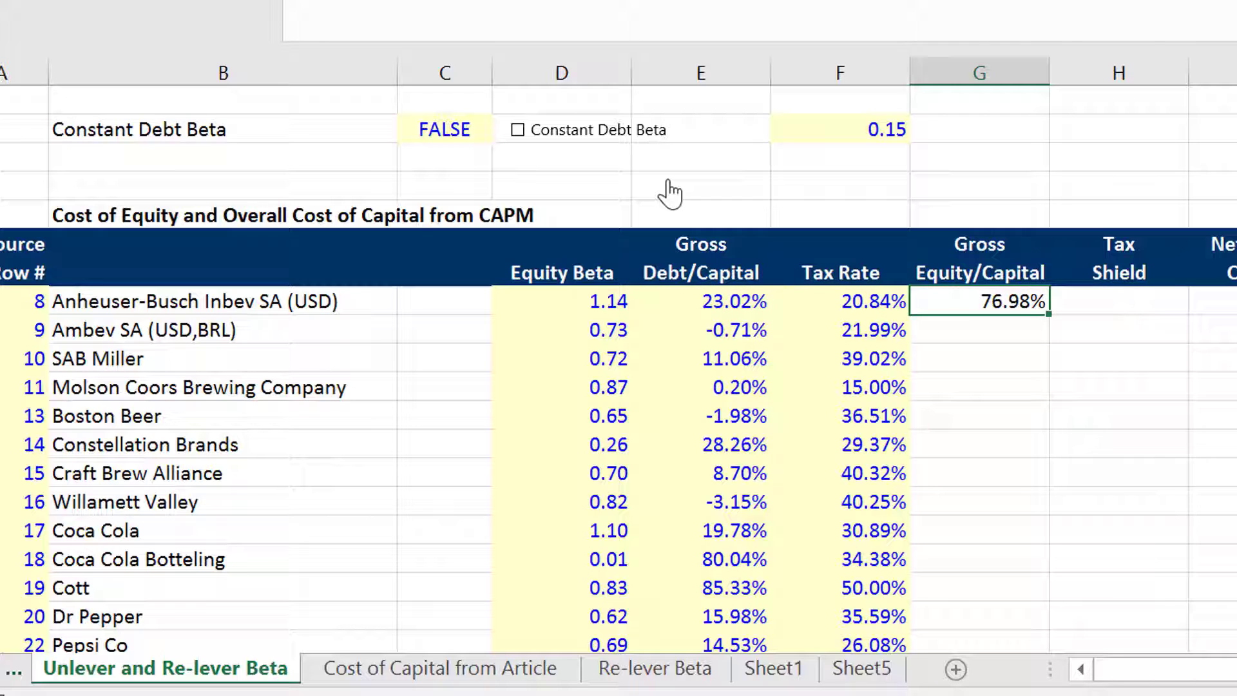
Calculate the Tax Shield for Anheuser-Busch in H8 as tax rate times Gross Debt/Capital, F8*E8, and format it as a percentage
key("Right")
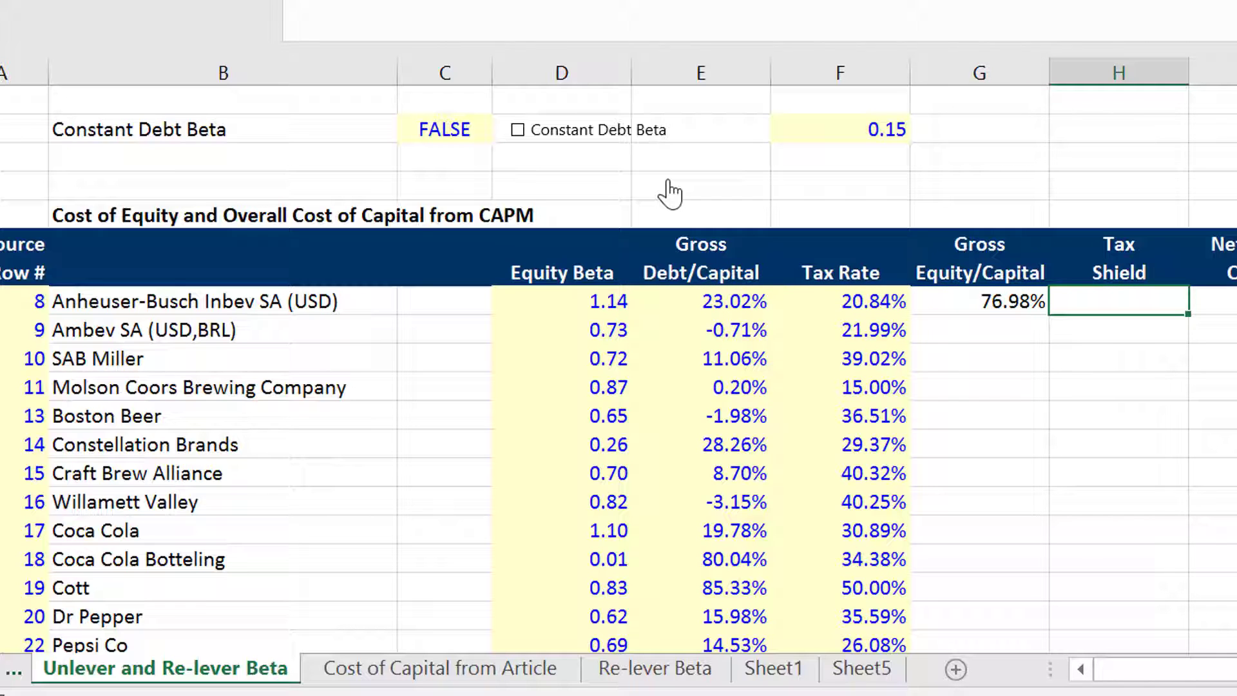
type("=")
key("Left")
key("Left")
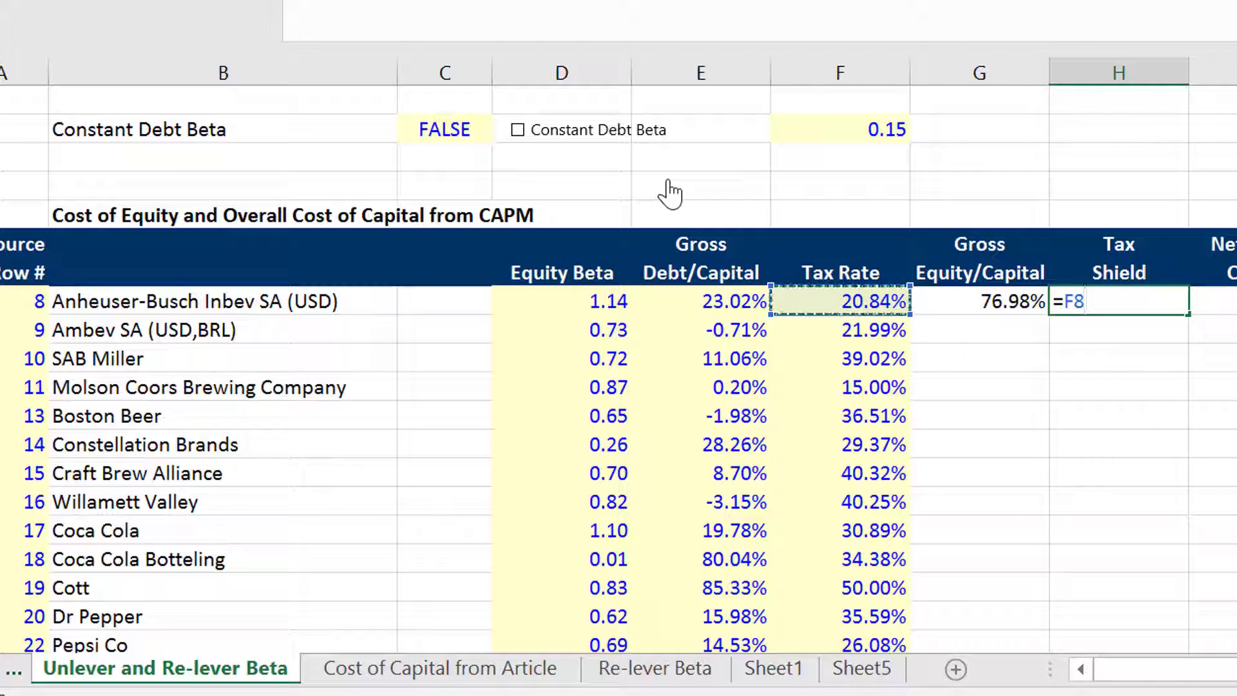
type("*")
key("Left")
key("Left")
key("Left")
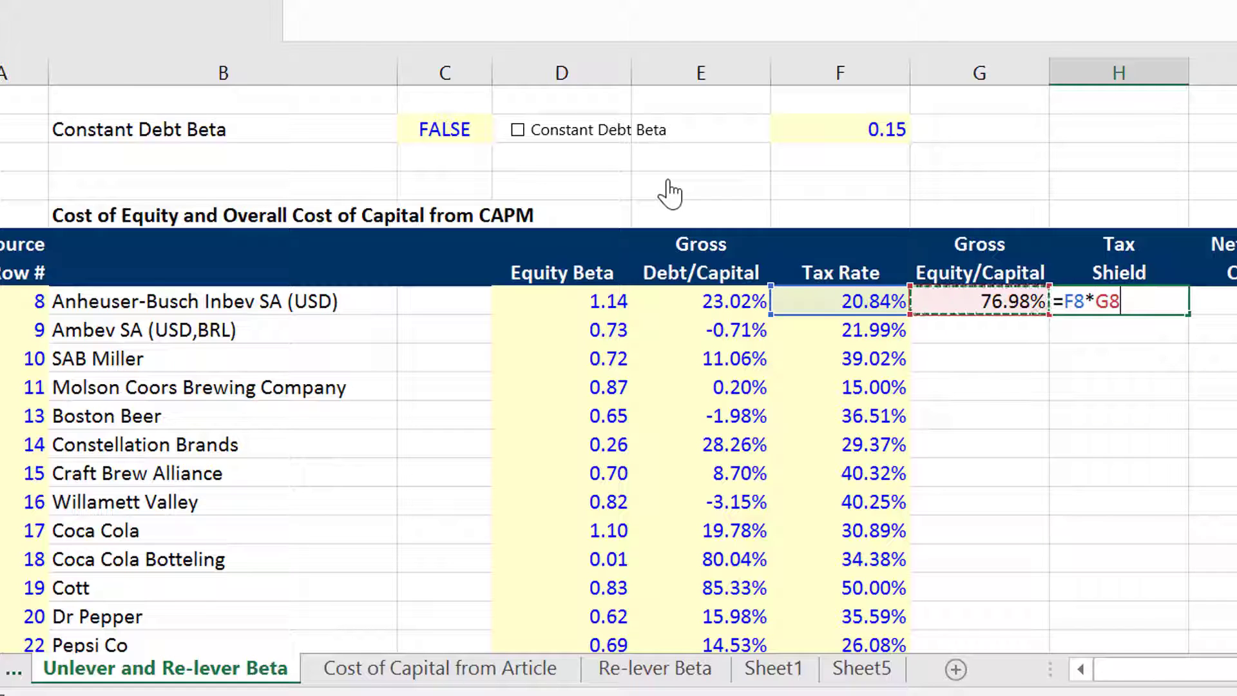
key("Return")
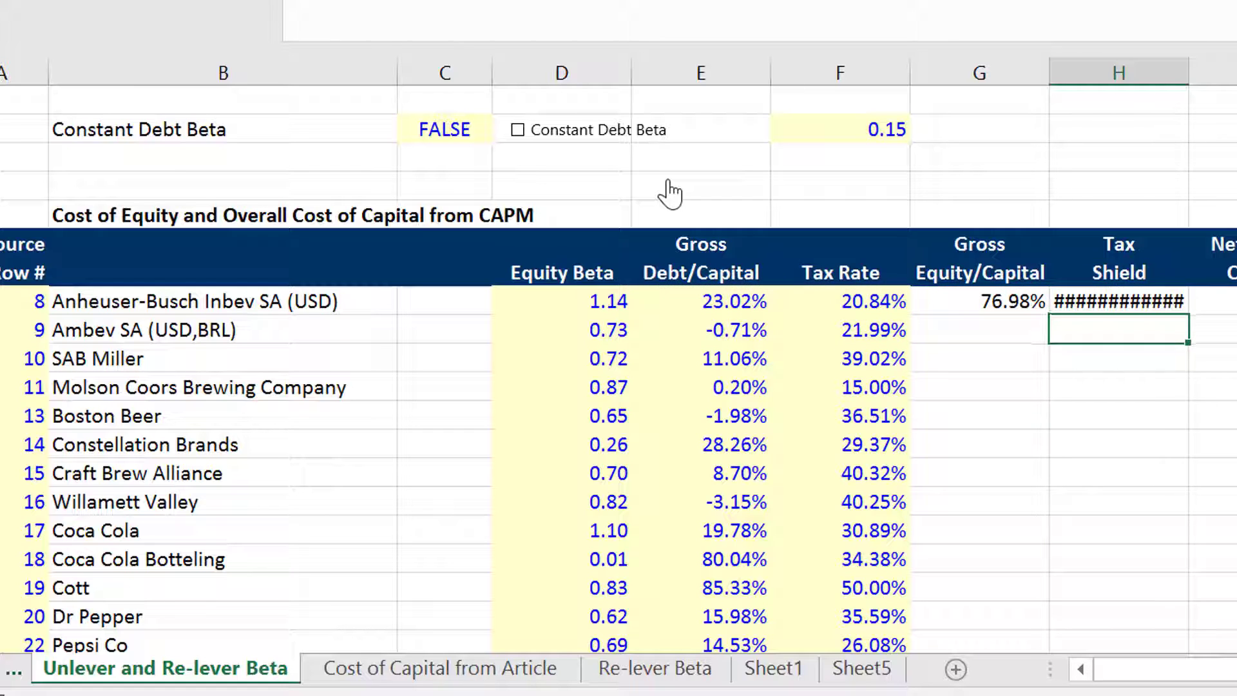
key("Up")
key("ctrl+shift+5")
Calculate Net Equity Capital for Anheuser-Busch in I8 as Gross Equity/Capital divided by one minus the Tax Shield, G8/(1-H8)
key("Right")
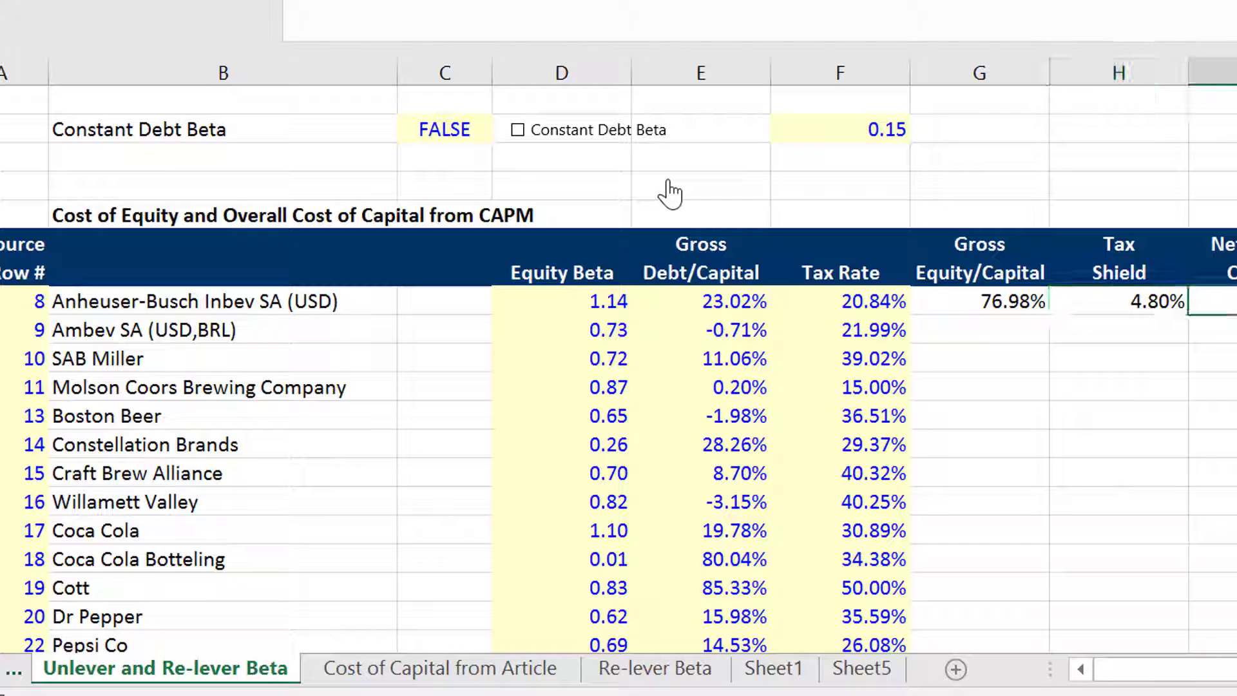
type("=")
key("Left")
key("Left")
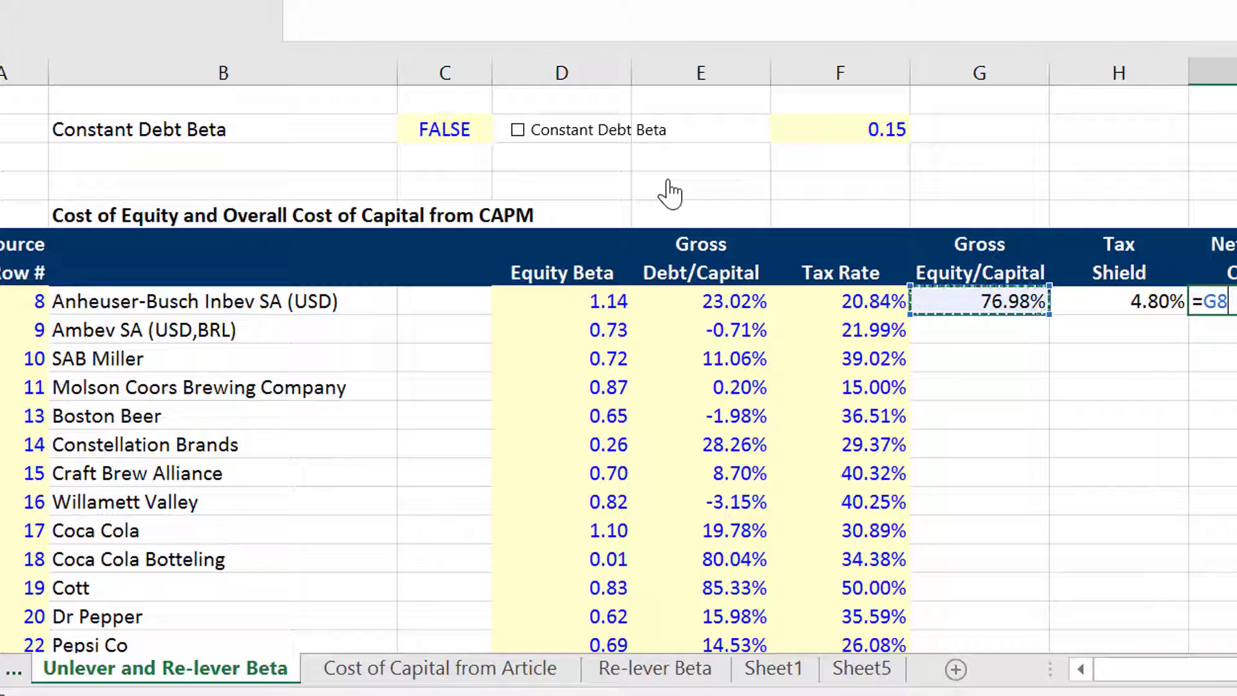
type("/")
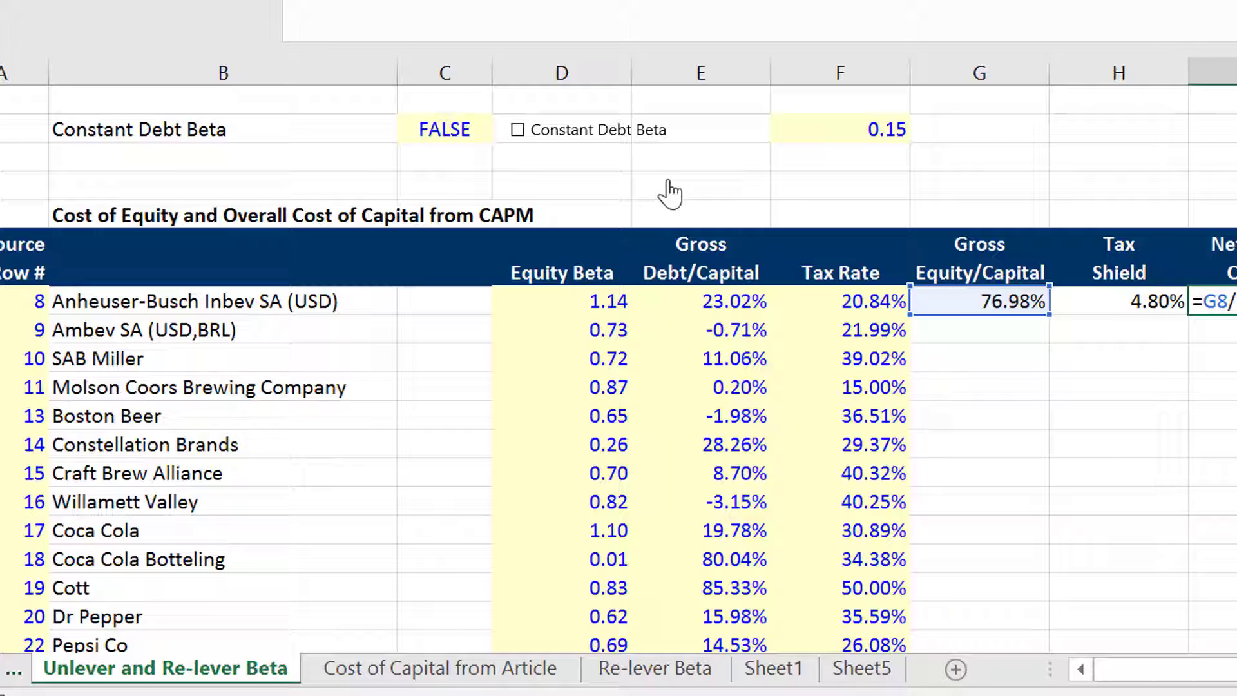
type("(1-")
key("Left")
key("Return")
key("Return")
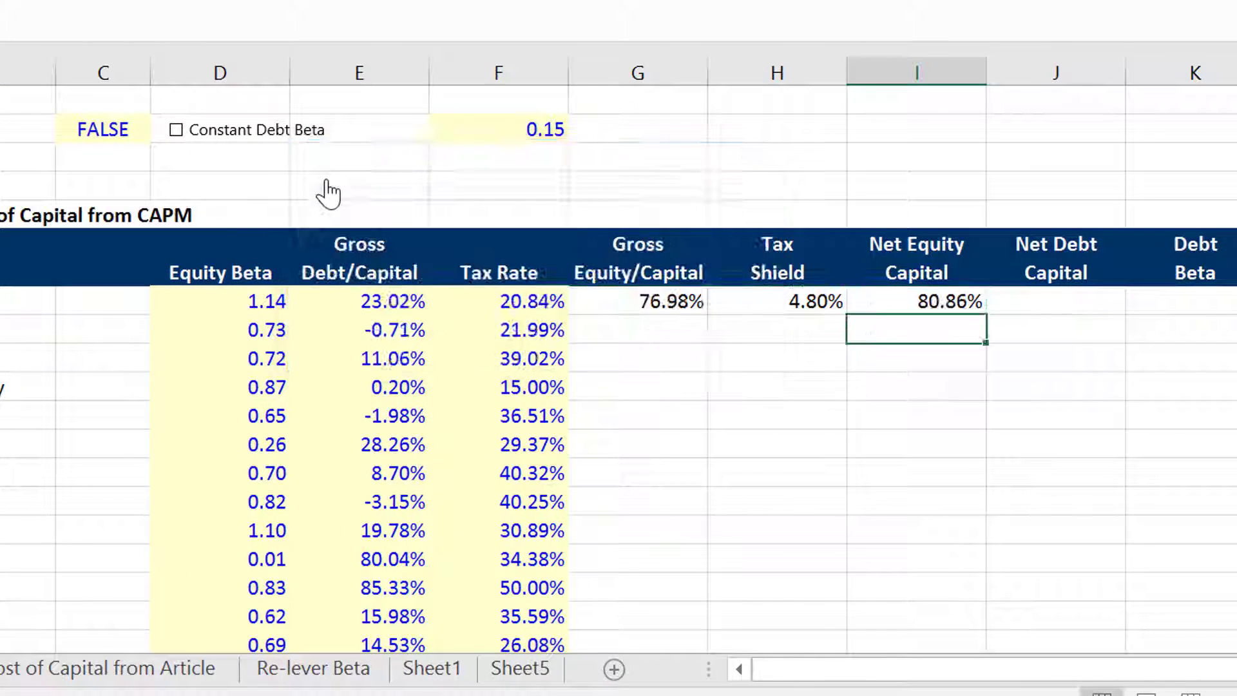
Start the Net Debt Capital formula for Anheuser-Busch in cell J8
key("Up")
key("Right")
type("=")
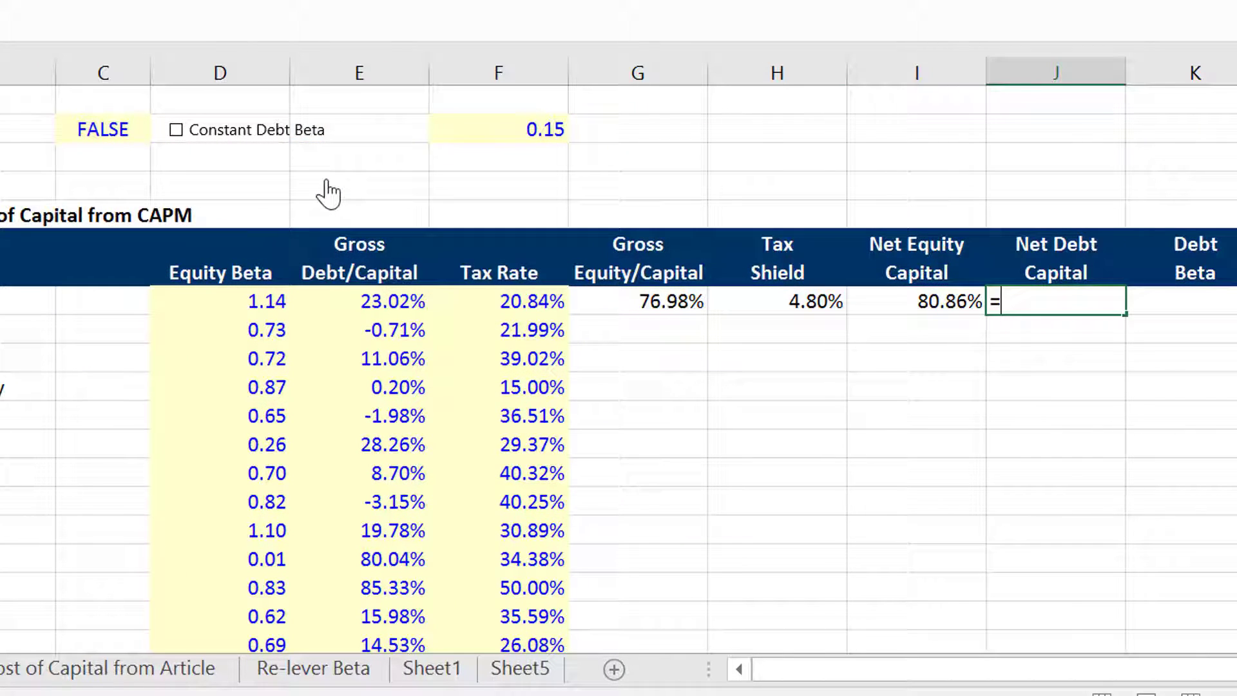
Calculate the first company's Net Debt Capital in J8 as one minus its Net Equity Capital, using =1-I8
type("1-")
key("Left")
key("Return")
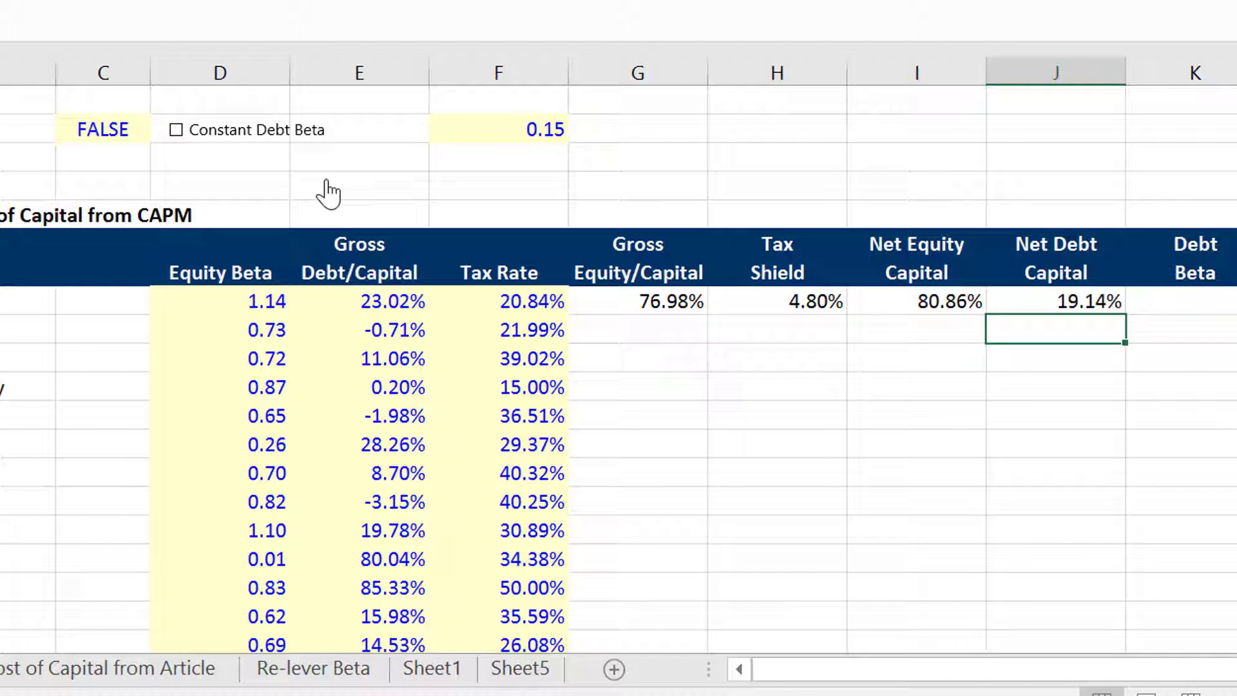
Review the first company's row across the beta, gross and net capital, tax shield and cost of capital columns
key("Up")
key("Right")
key("Right")
key("Right")
key("Left")
key("Left")
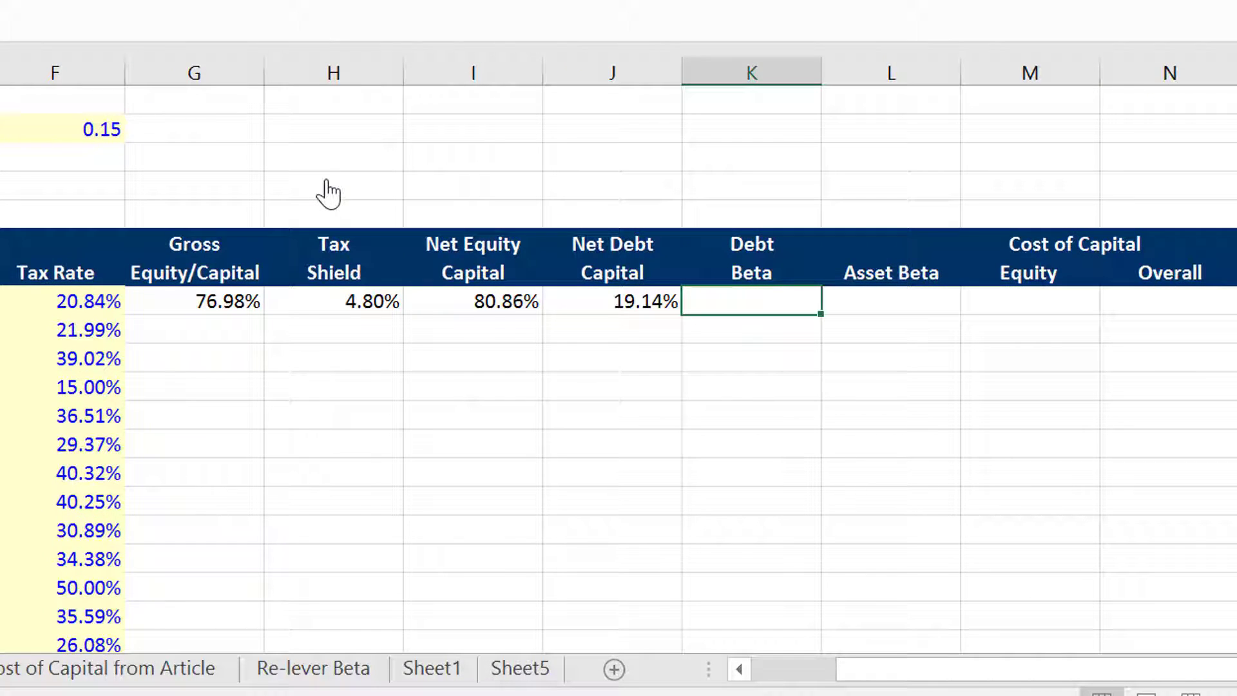
key("Left")
key("Right")
key("Left")
key("Left")
key("Left")
key("Left")
key("Left")
key("Left")
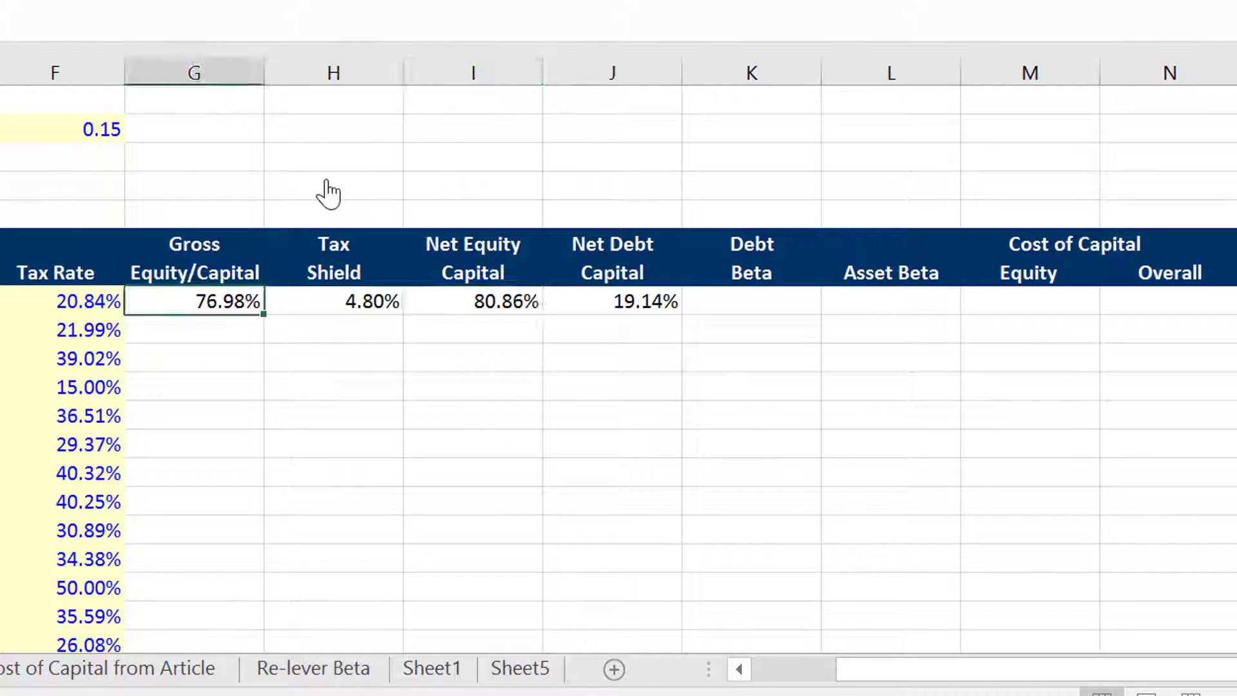
key("Right")
key("Right")
key("Right")
key("Right")
key("Right")
key("Right")
key("Right")
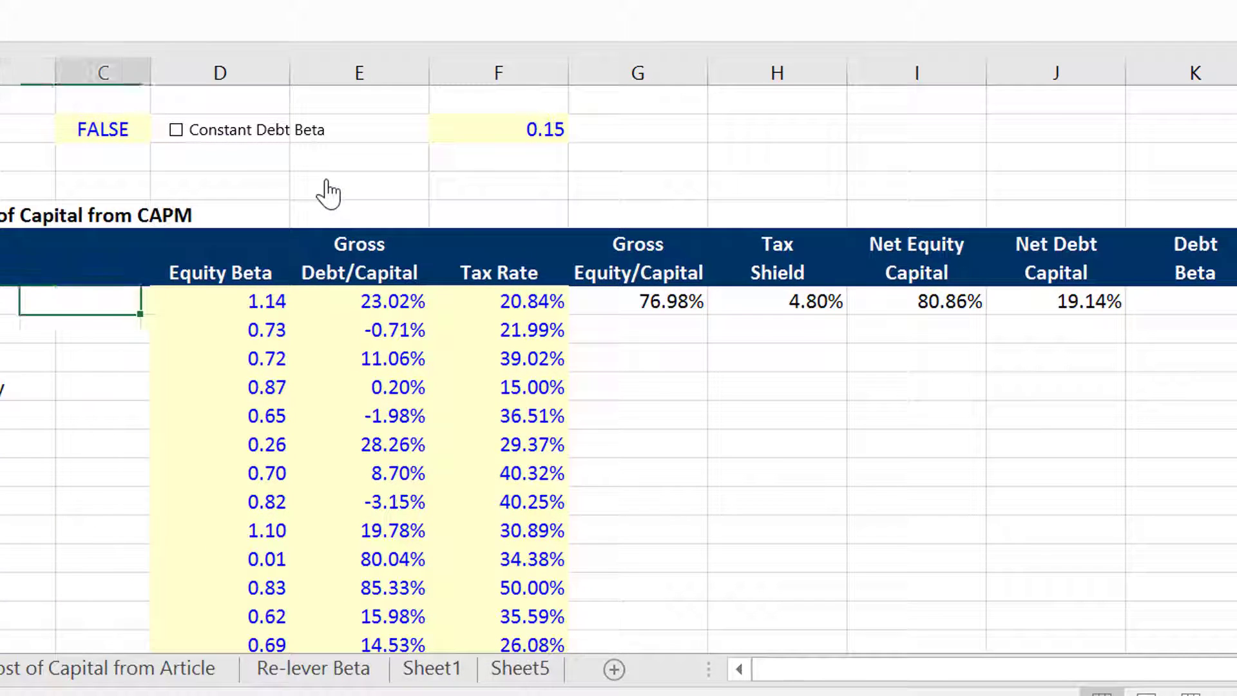
key("Right")
key("Right")
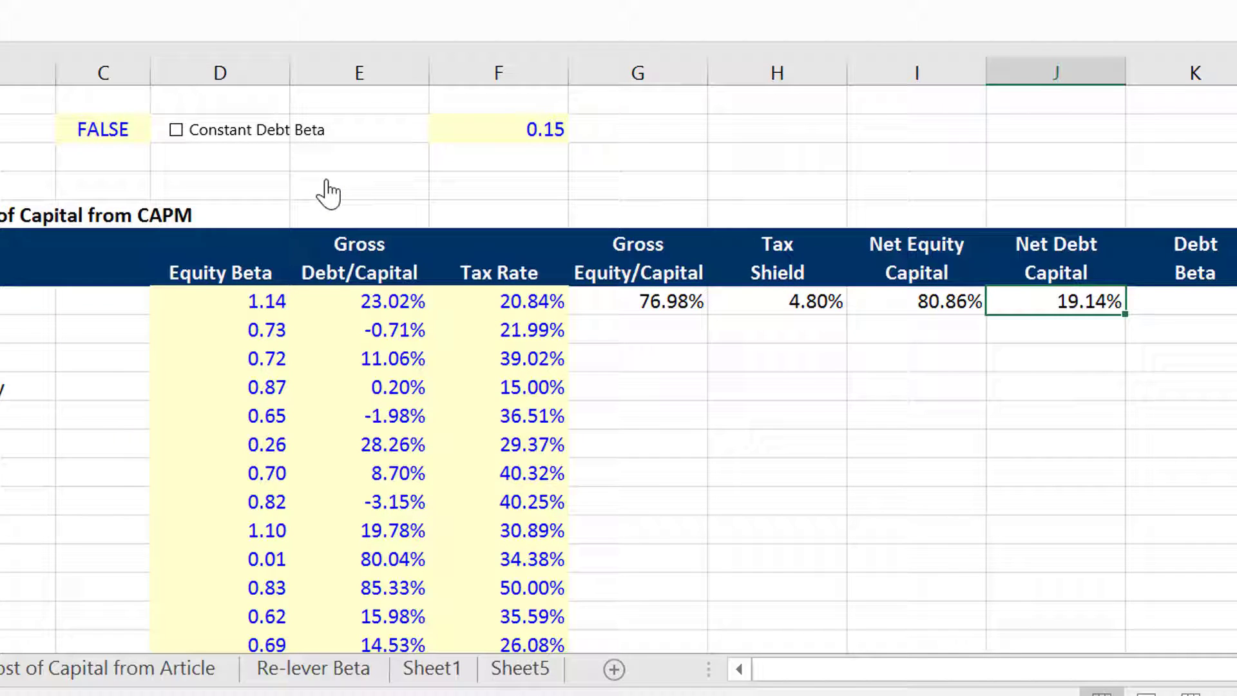
Start the Debt Beta formula in K8 with an IF that tests $C$2 and returns $F$2 when true
key("Right")
key("Left")
key("Right")
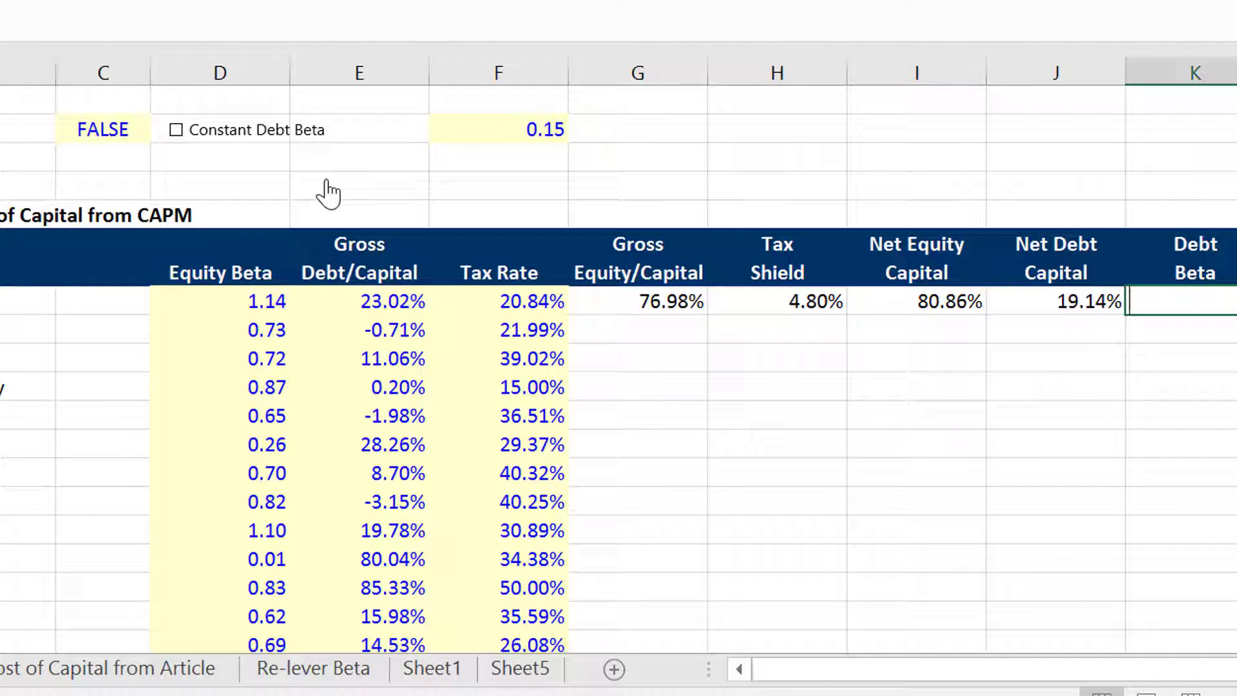
type("=if(")
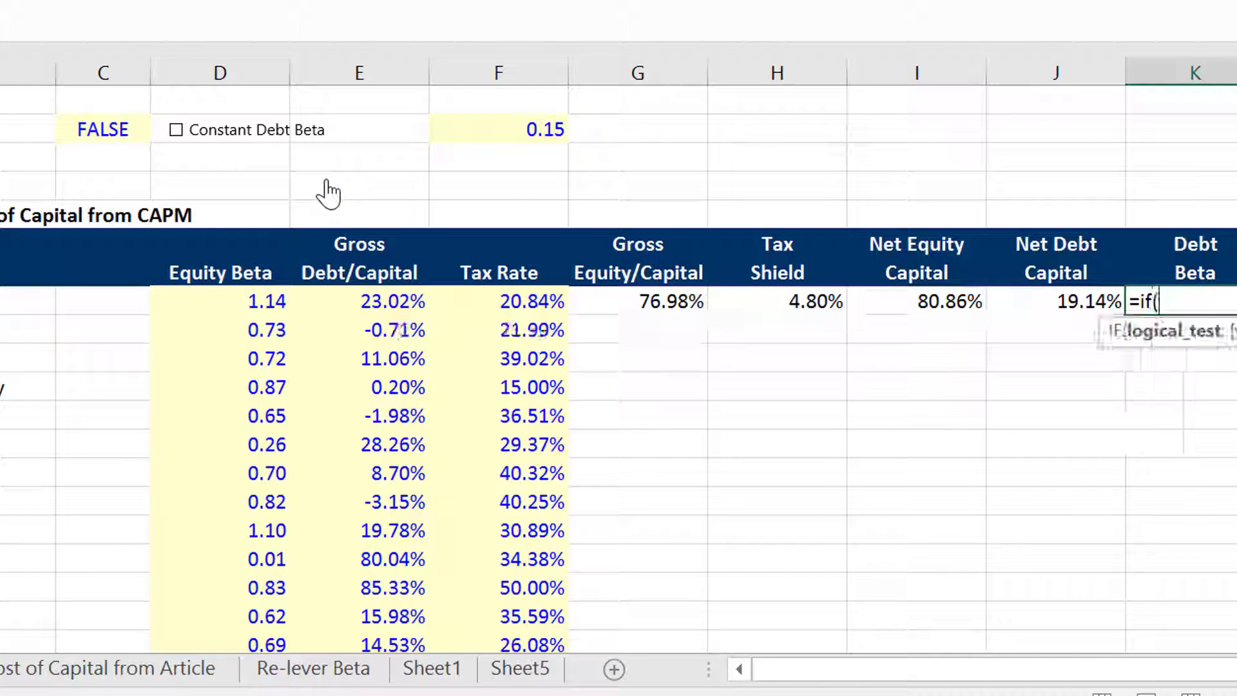
left_click(106, 124)
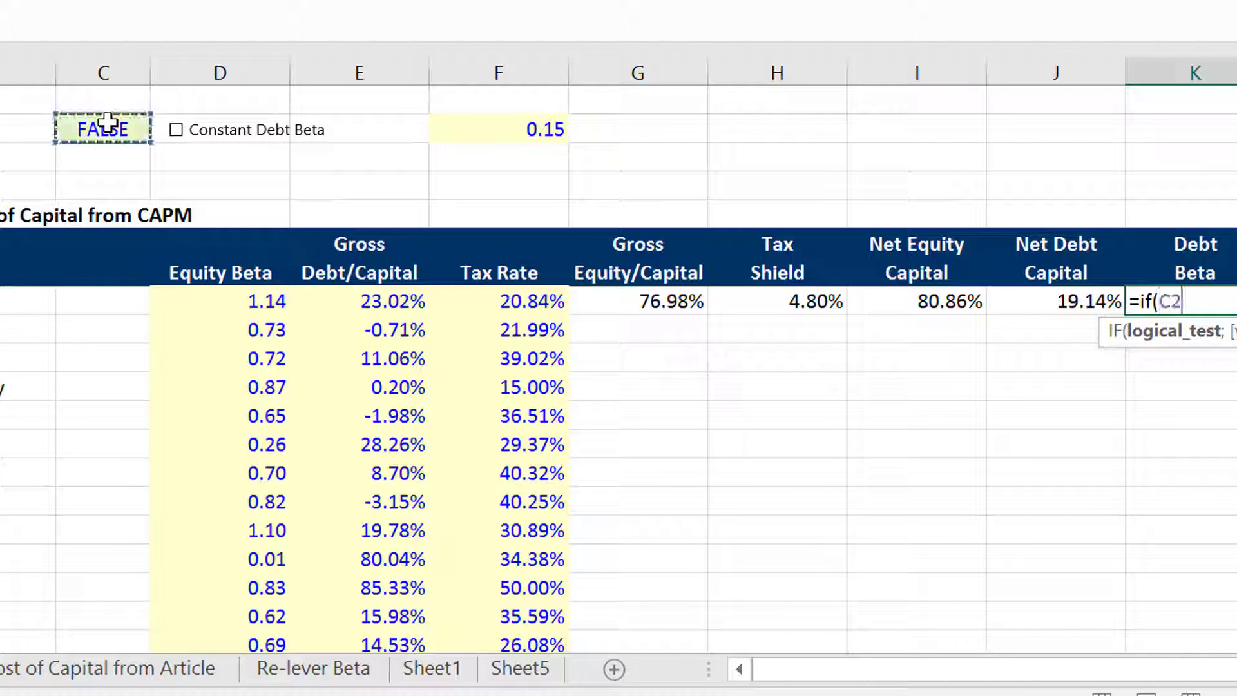
key("F4")
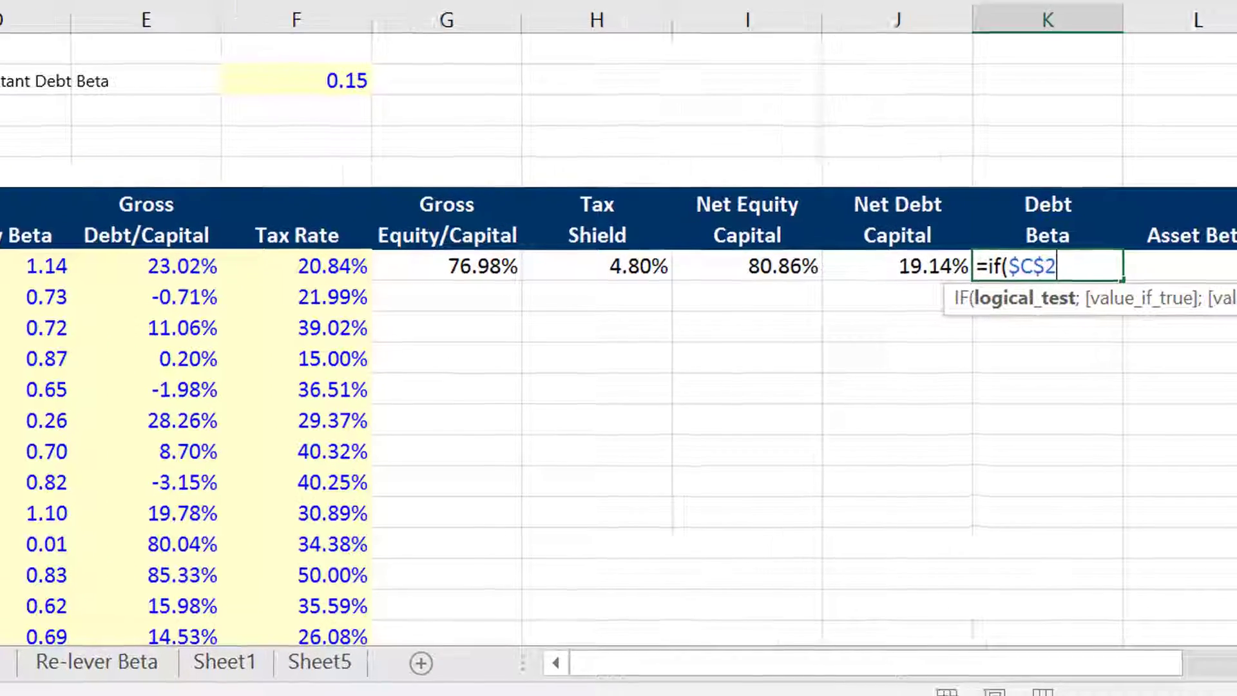
type(";")
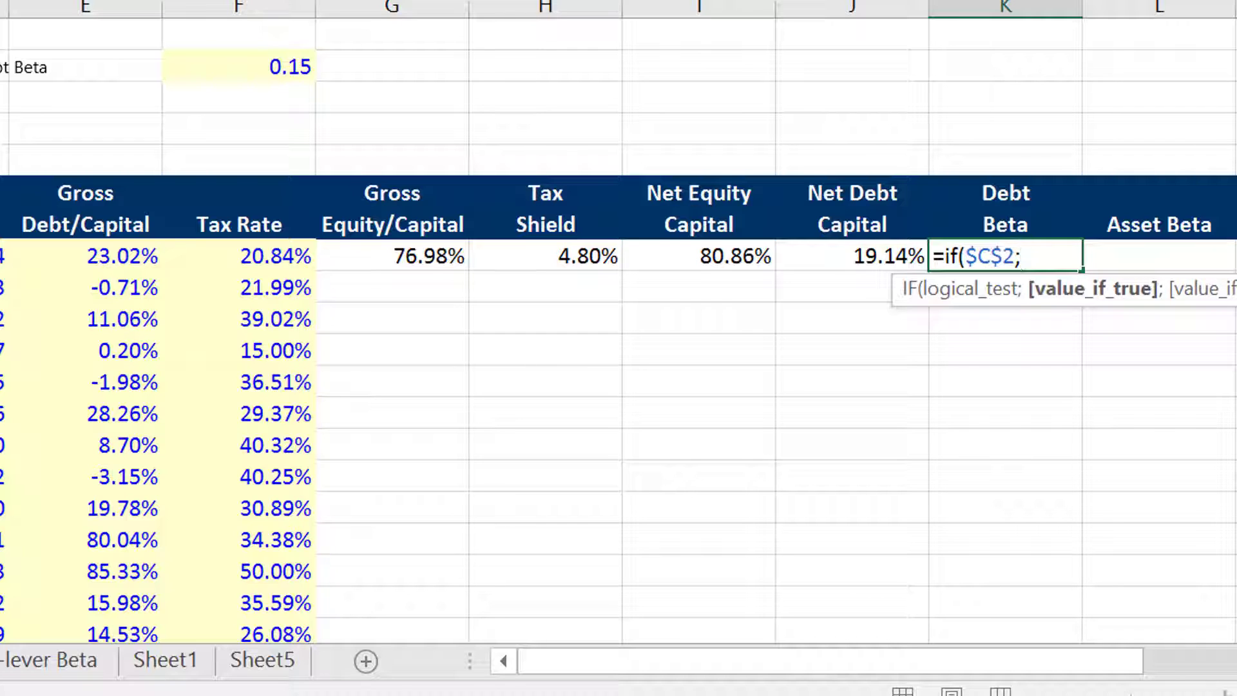
left_click(199, 58)
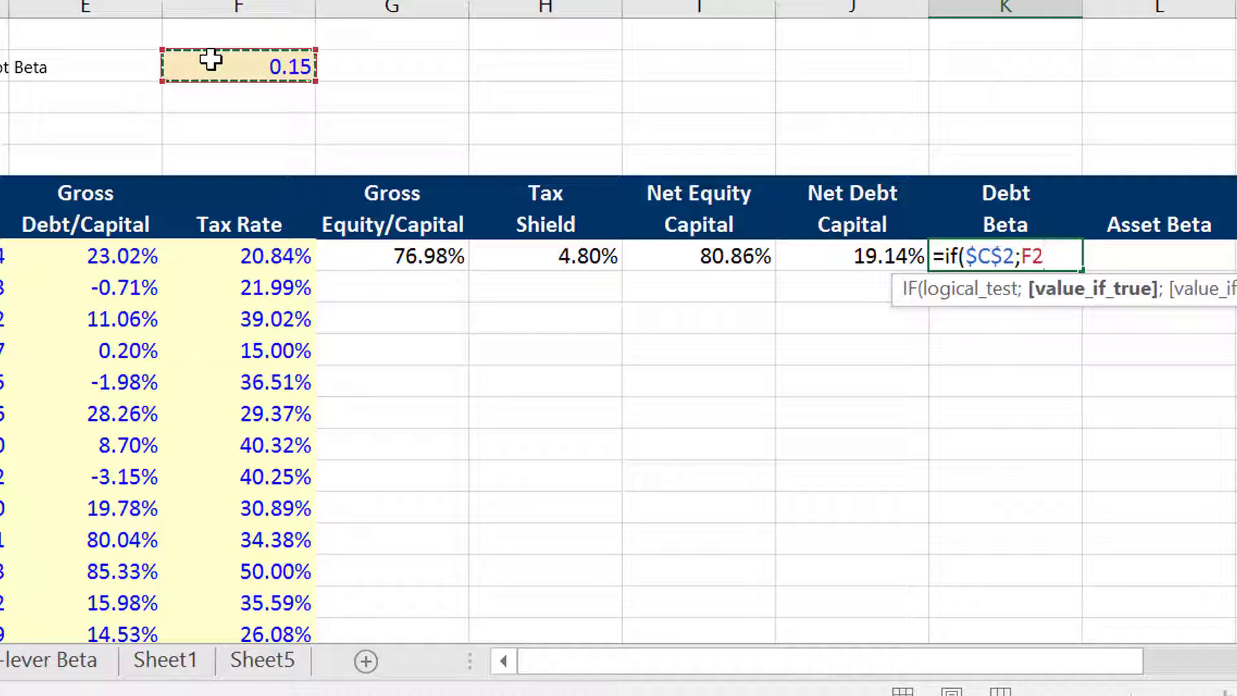
key("F4")
type(";")
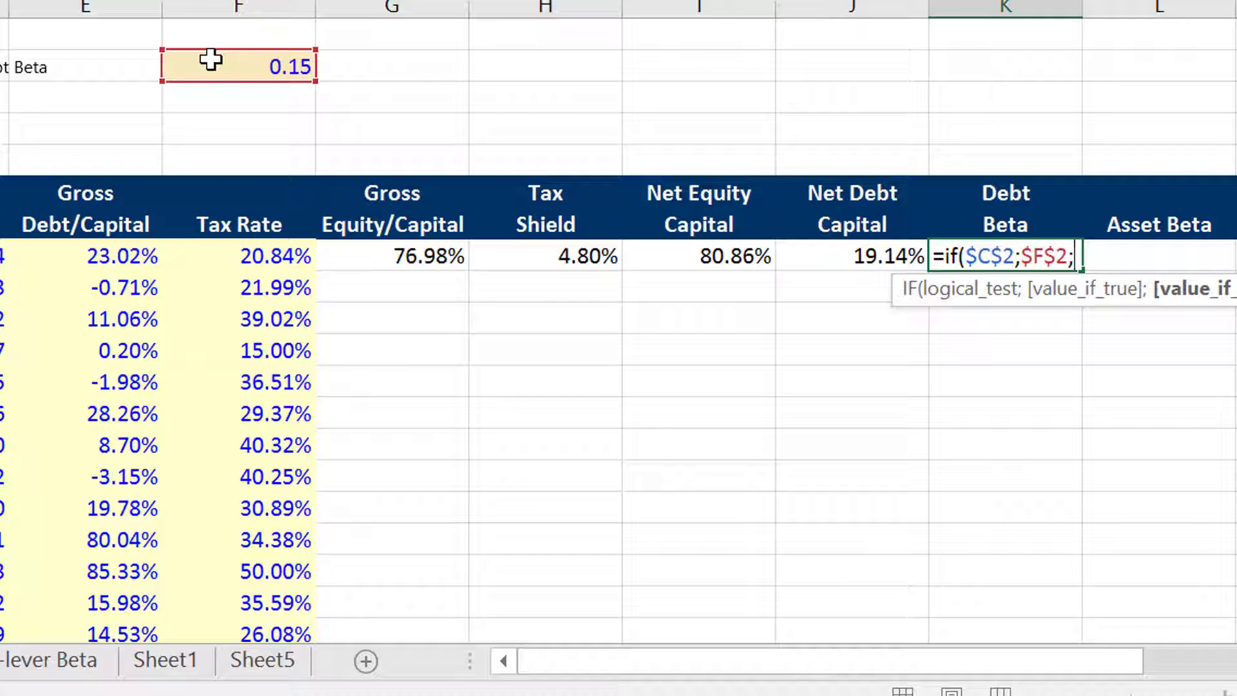
Use interpolate_look_up_linear as the IF's false value, with the first company's Gross Debt/Capital E8 as the lookup value
type("in")
key("Down")
key("Down")
key("Down")
key("Down")
key("Down")
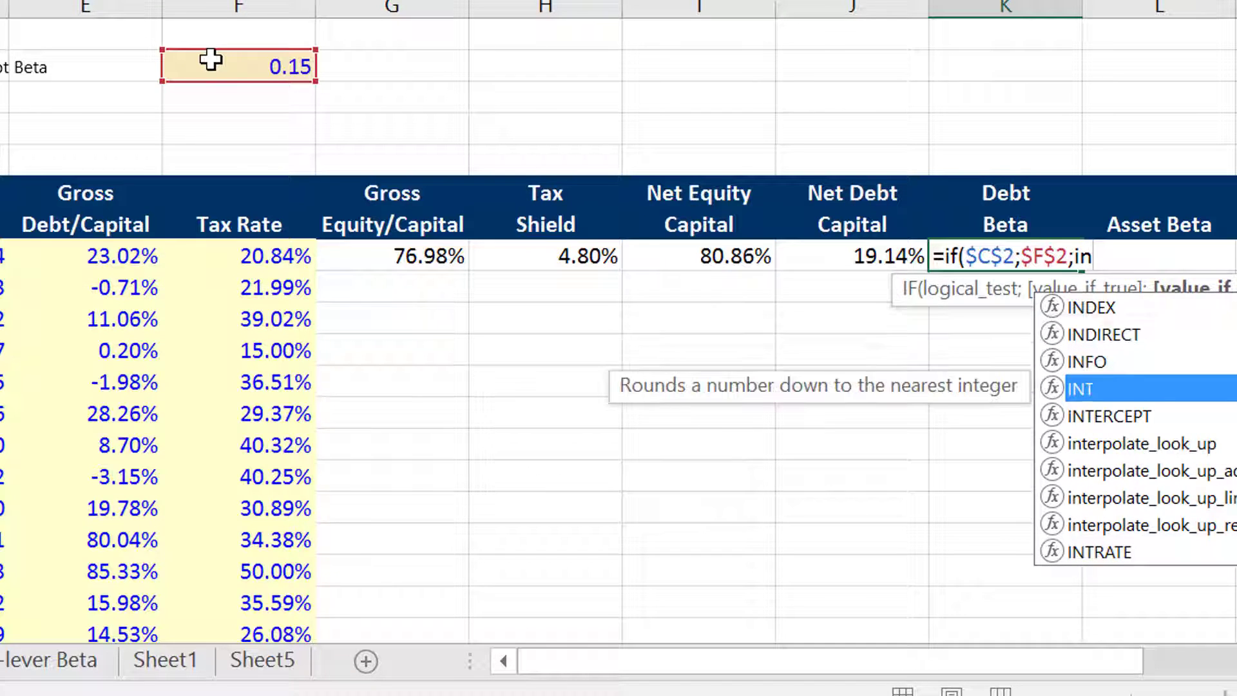
key("Down")
key("Down")
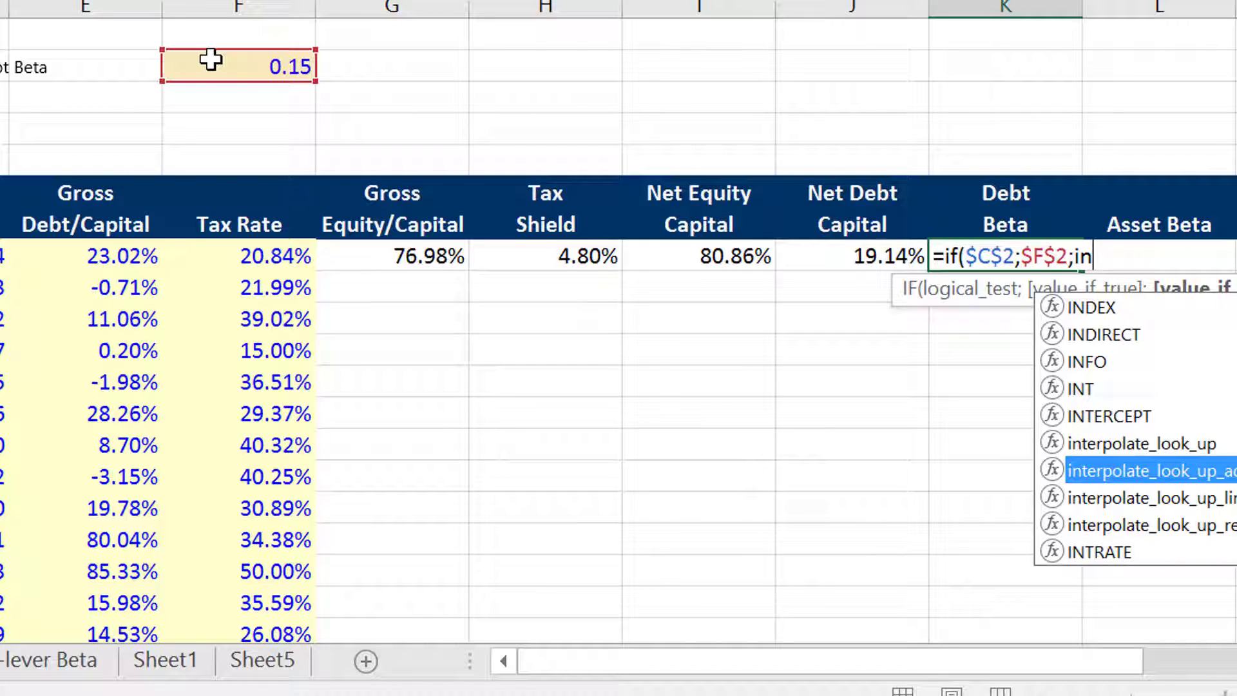
key("Tab")
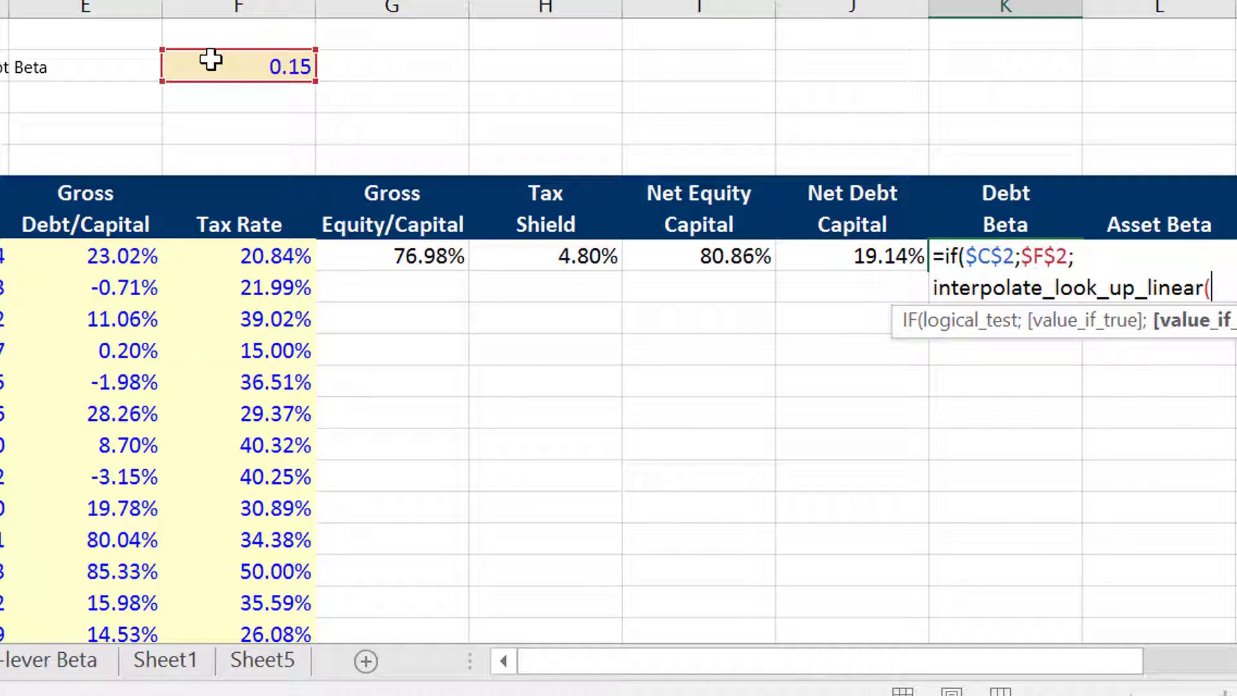
key("Left")
key("Left")
key("Left")
key("Left")
key("Left")
key("Left")
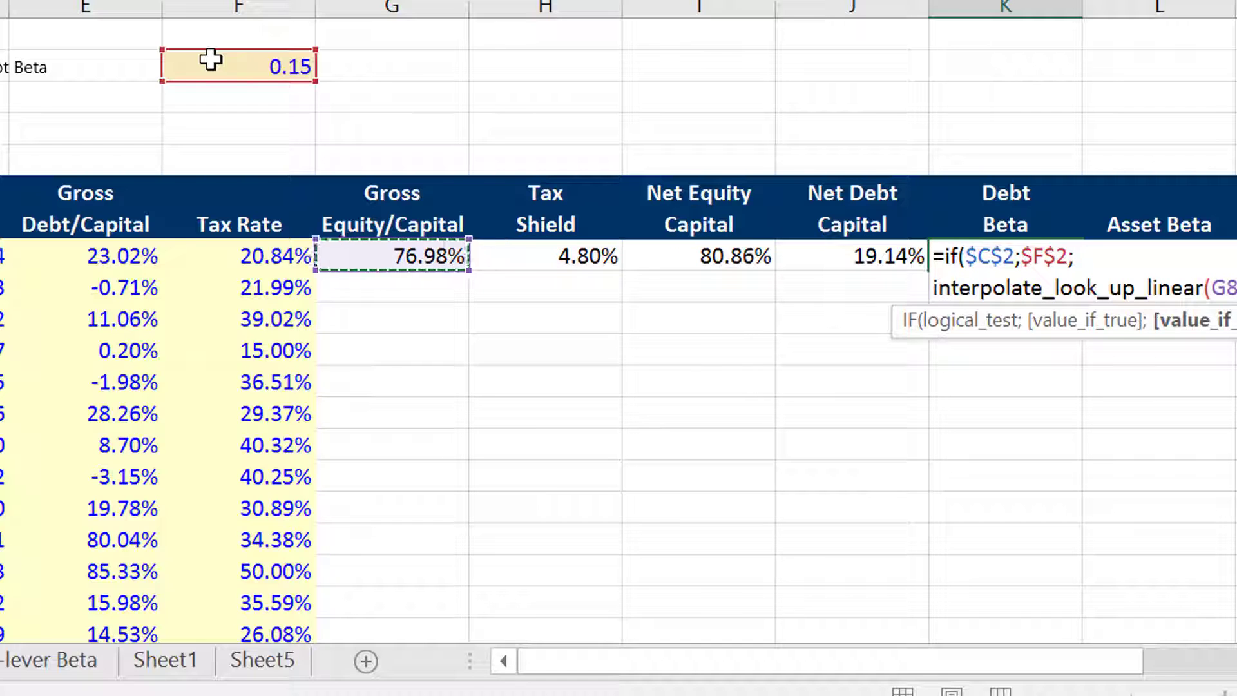
type(";")
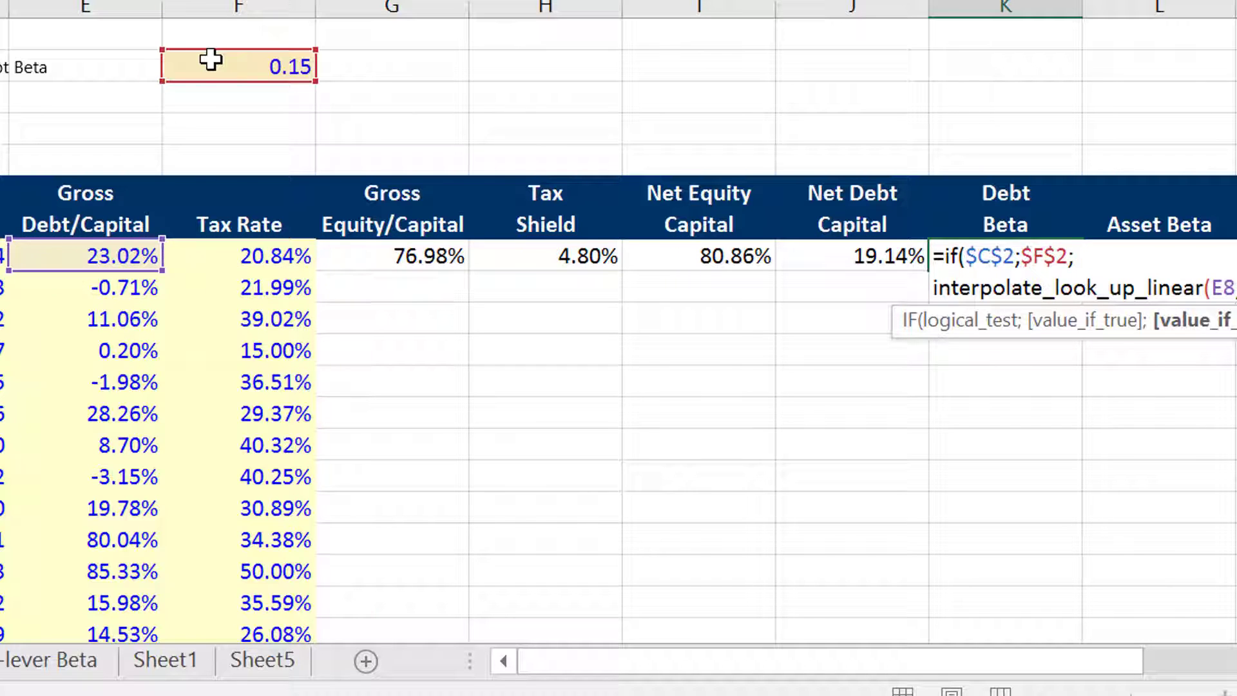
Reference the Market Debt/Cap row $M$21:$S$21 on the Ratings and Debt to Cap sheet as the second interpolation argument
key("ctrl+Page_Up")
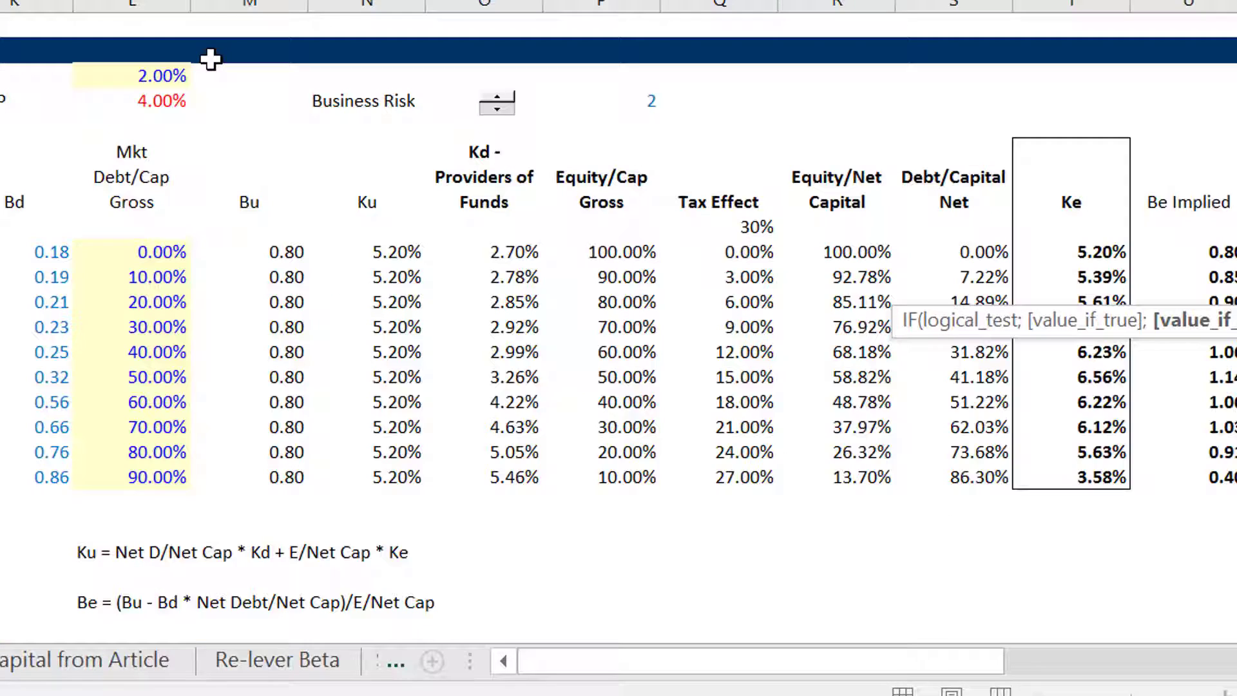
key("ctrl+Page_Up")
key("ctrl+Page_Up")
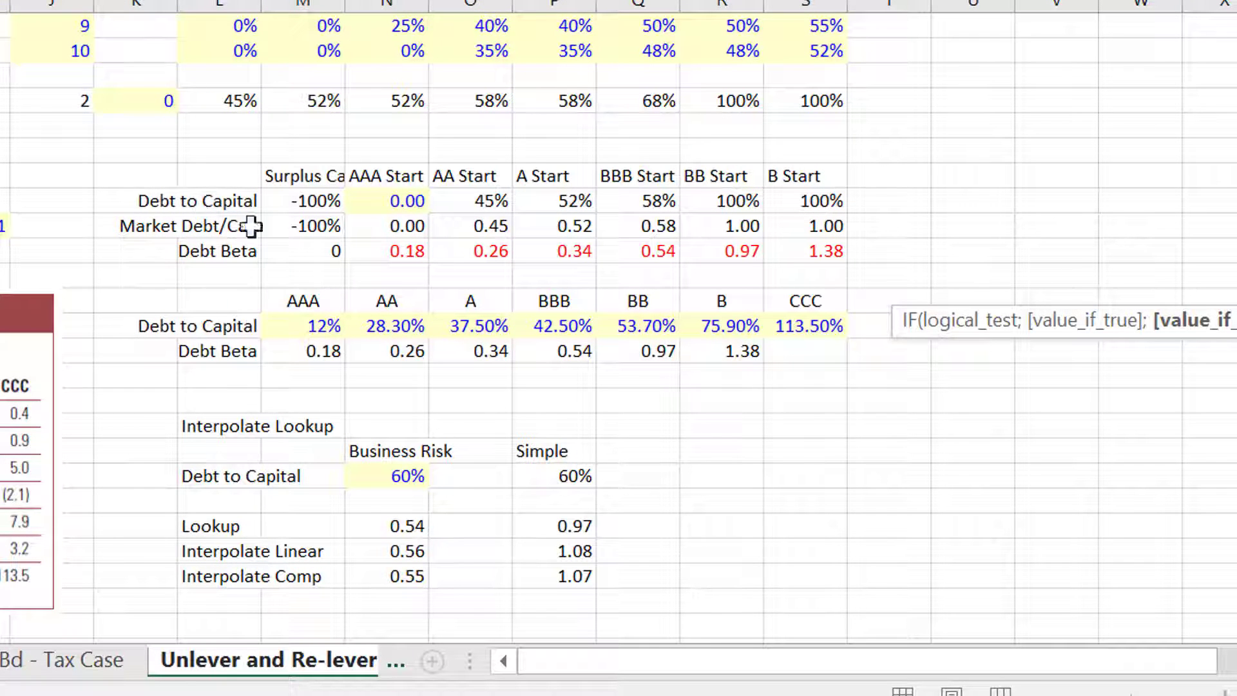
left_click(308, 233)
key("shift+Right")
key("shift+Right")
key("shift+Right")
key("shift+Right")
key("shift+Right")
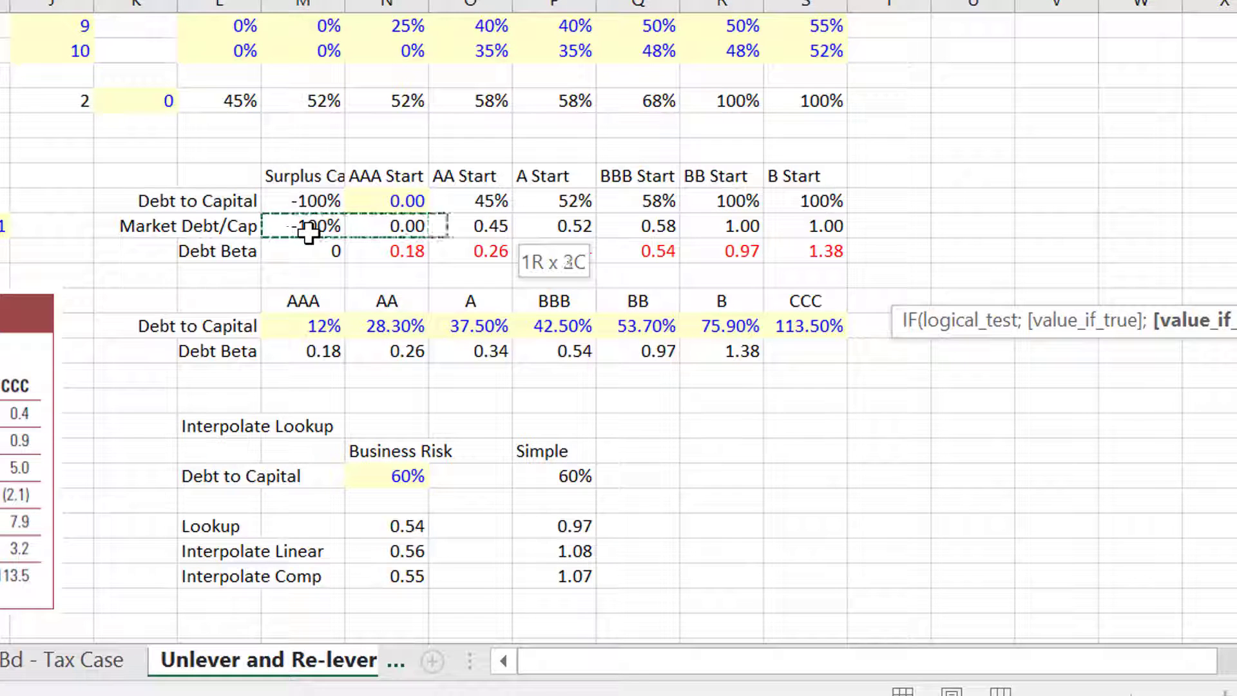
key("shift+Right")
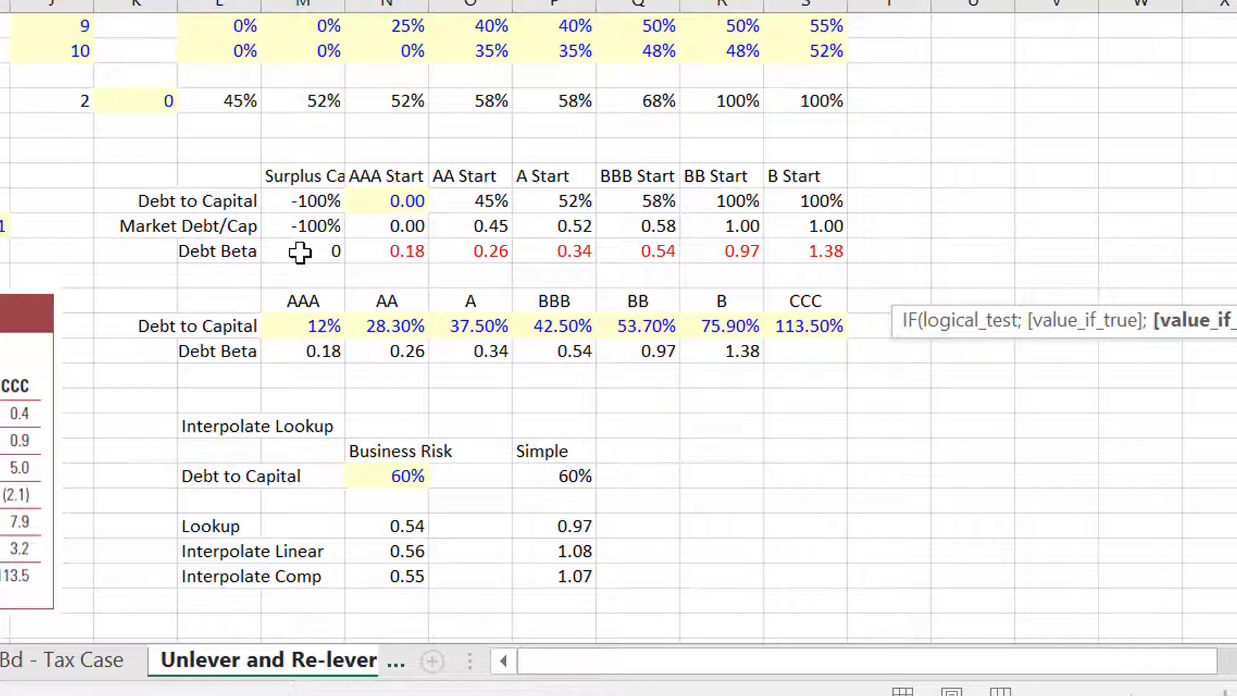
Add the Debt Beta row $M$22:$S$22 as the last interpolation argument and complete the formula, accepting the proposed correction
key("shift+Right")
key("shift+Right")
key("shift+Right")
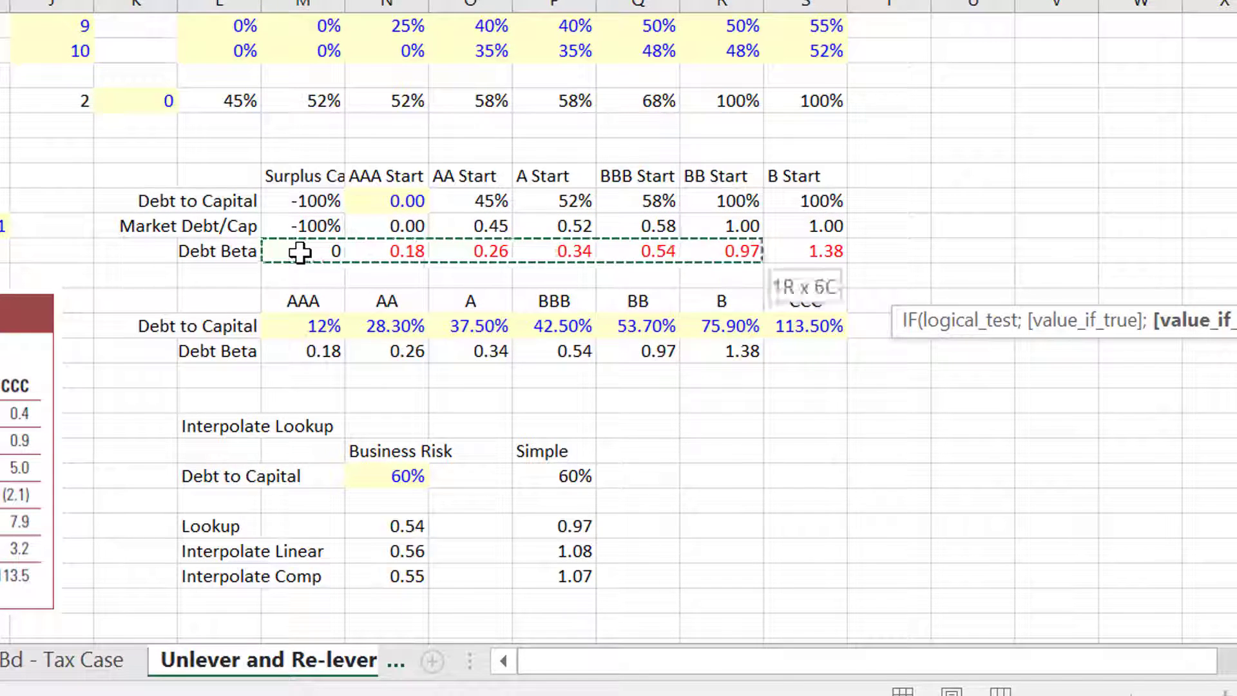
key("shift+Right")
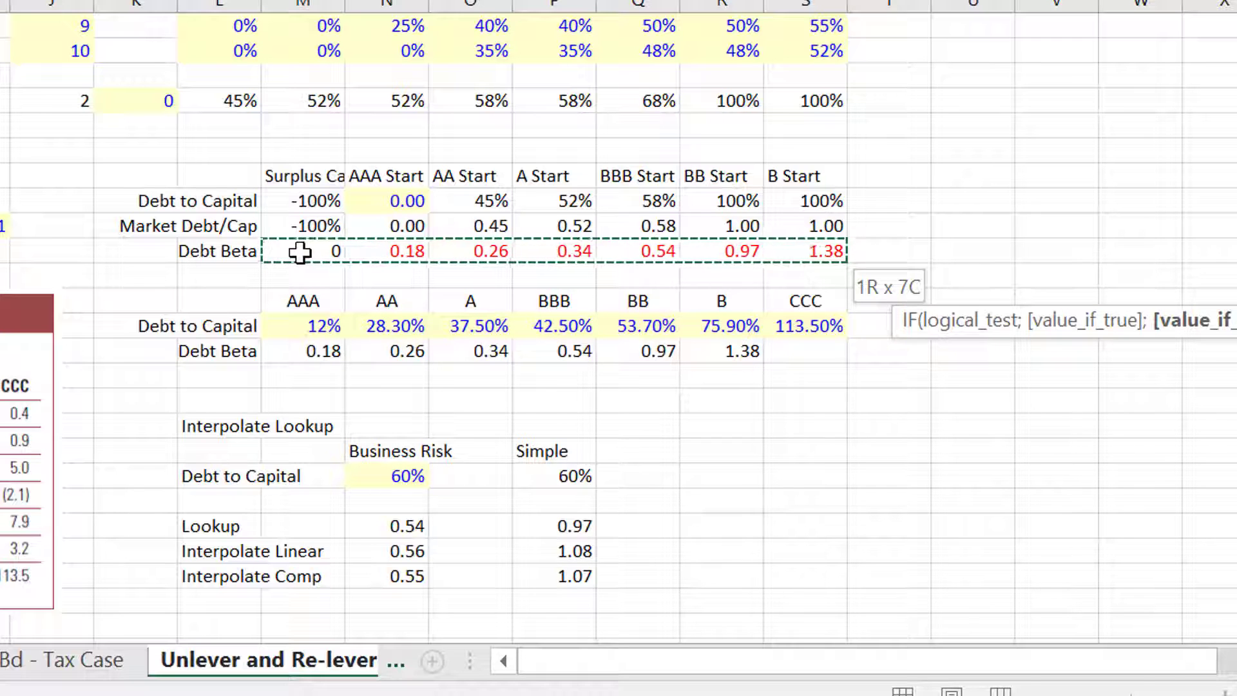
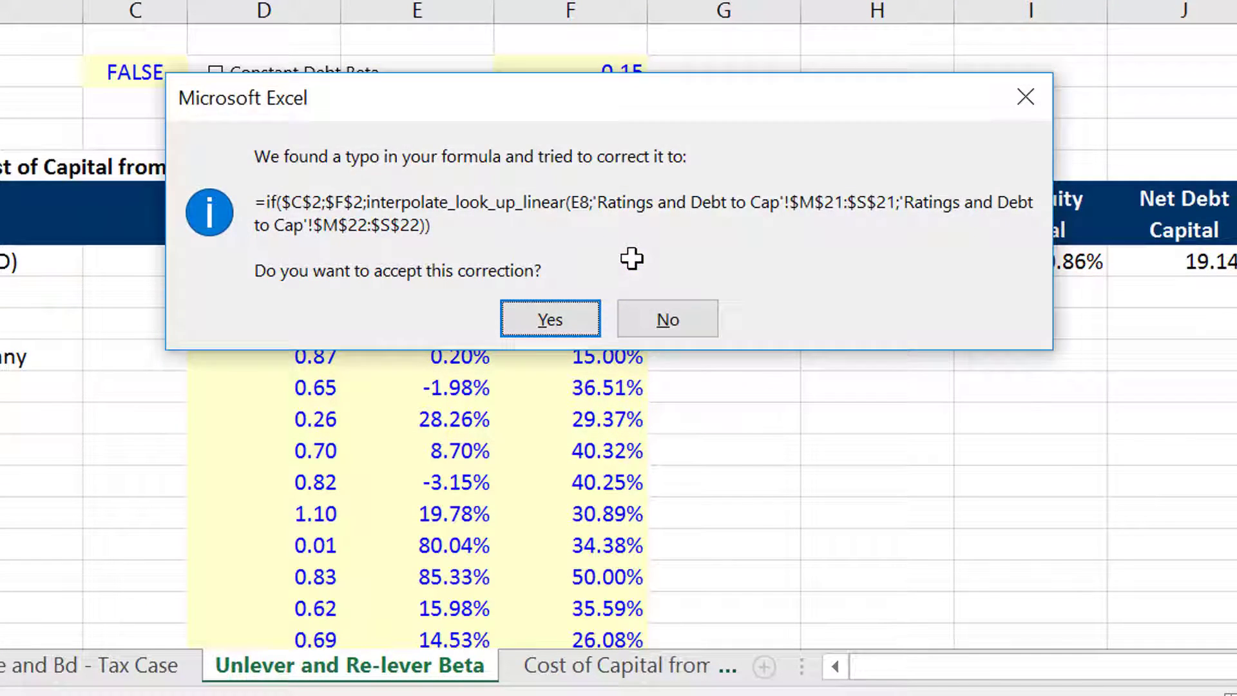
key("Return")
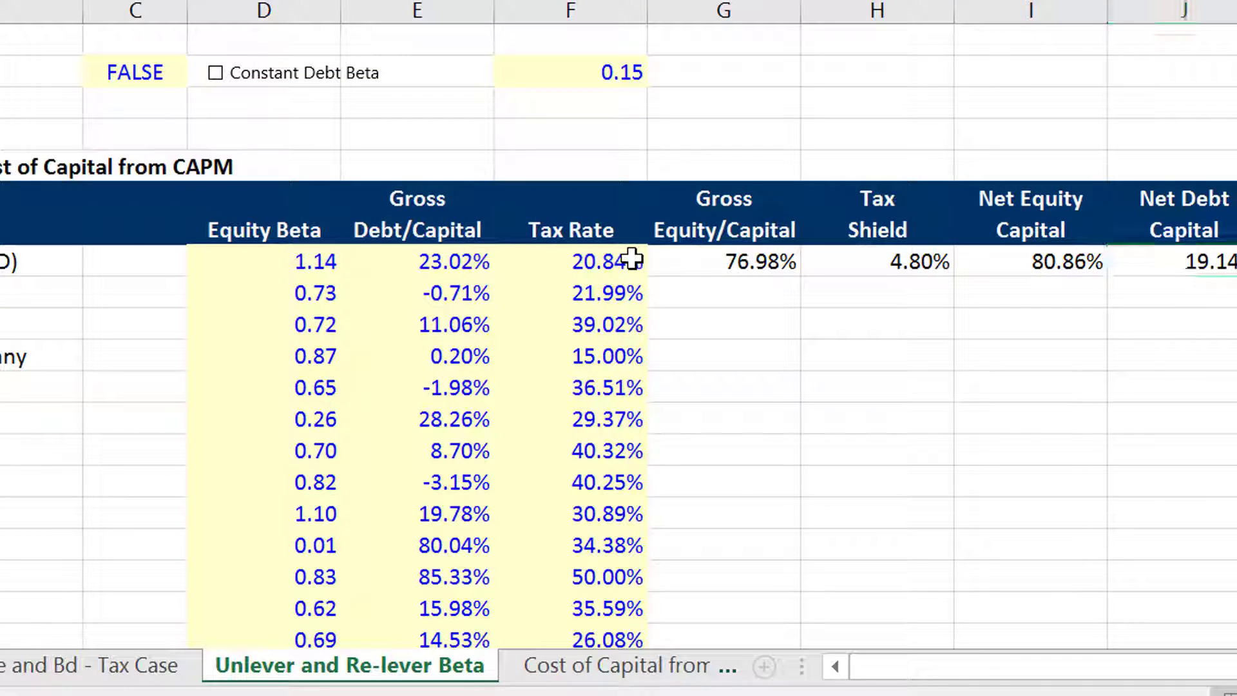
Test the debt beta formula by switching the Constant Debt Beta option on and back off
left_click(220, 79)
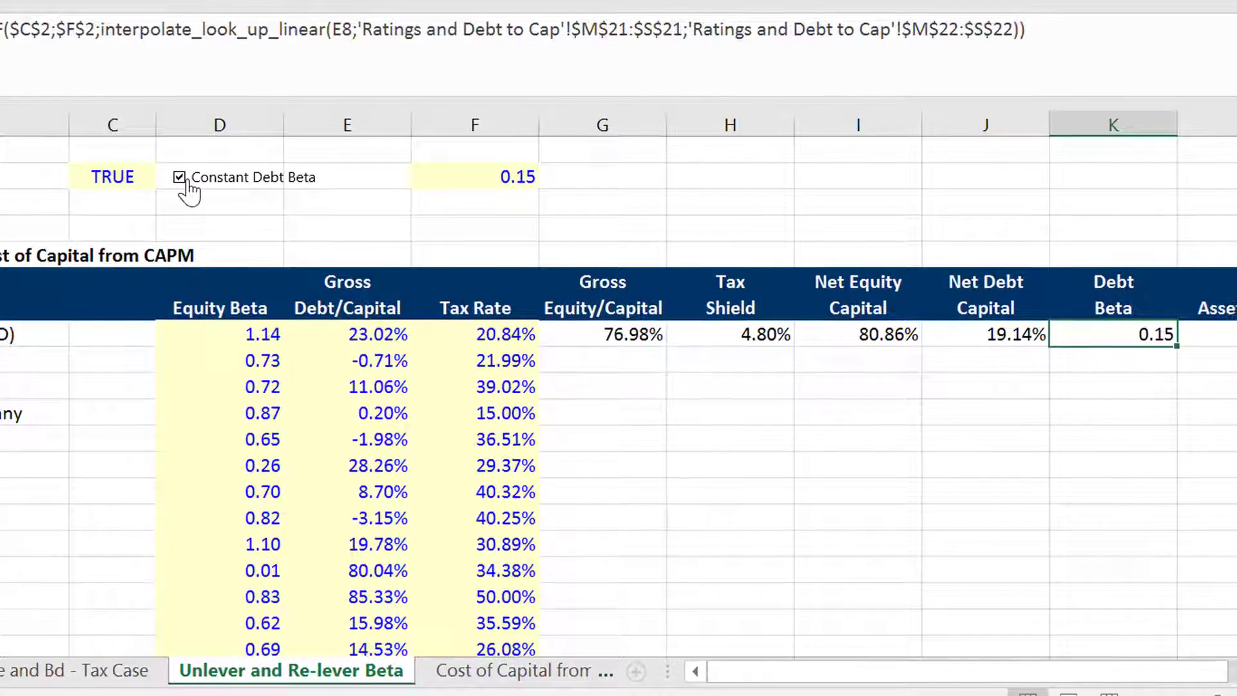
left_click(191, 150)
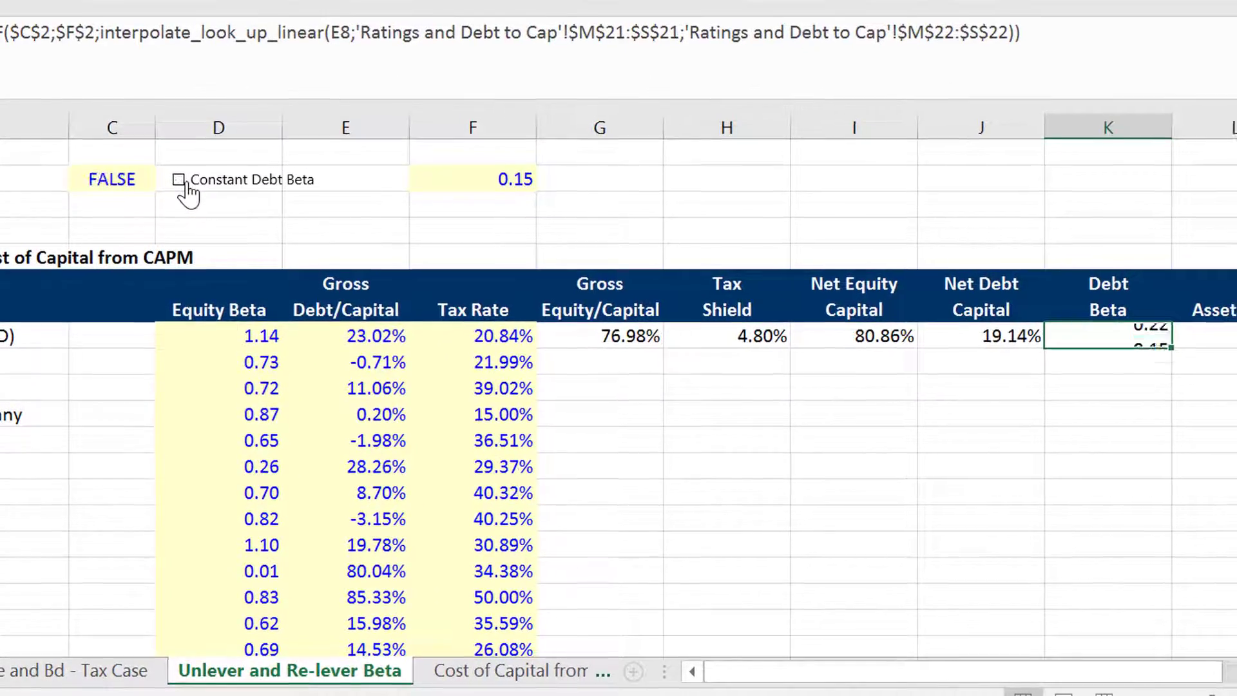
Start the first company's Asset Beta formula in L8 with debt beta times net debt capital, =K8*J8
key("Right")
key("Right")
key("Right")
key("Right")
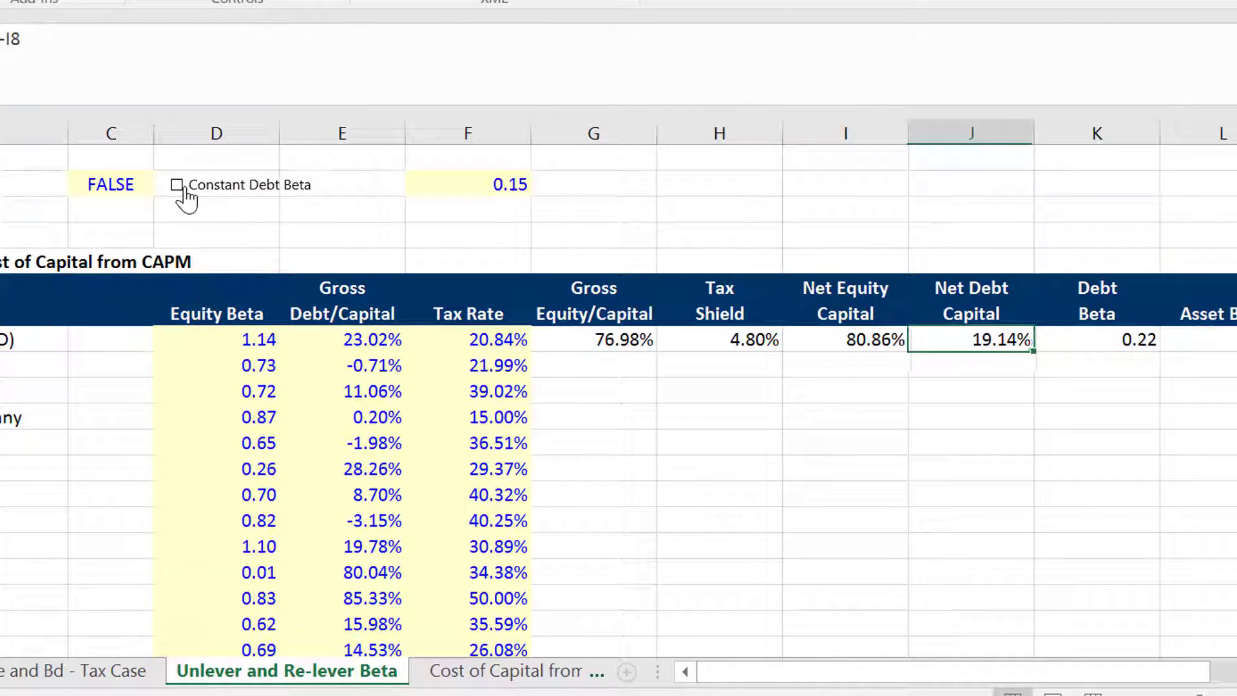
type("=")
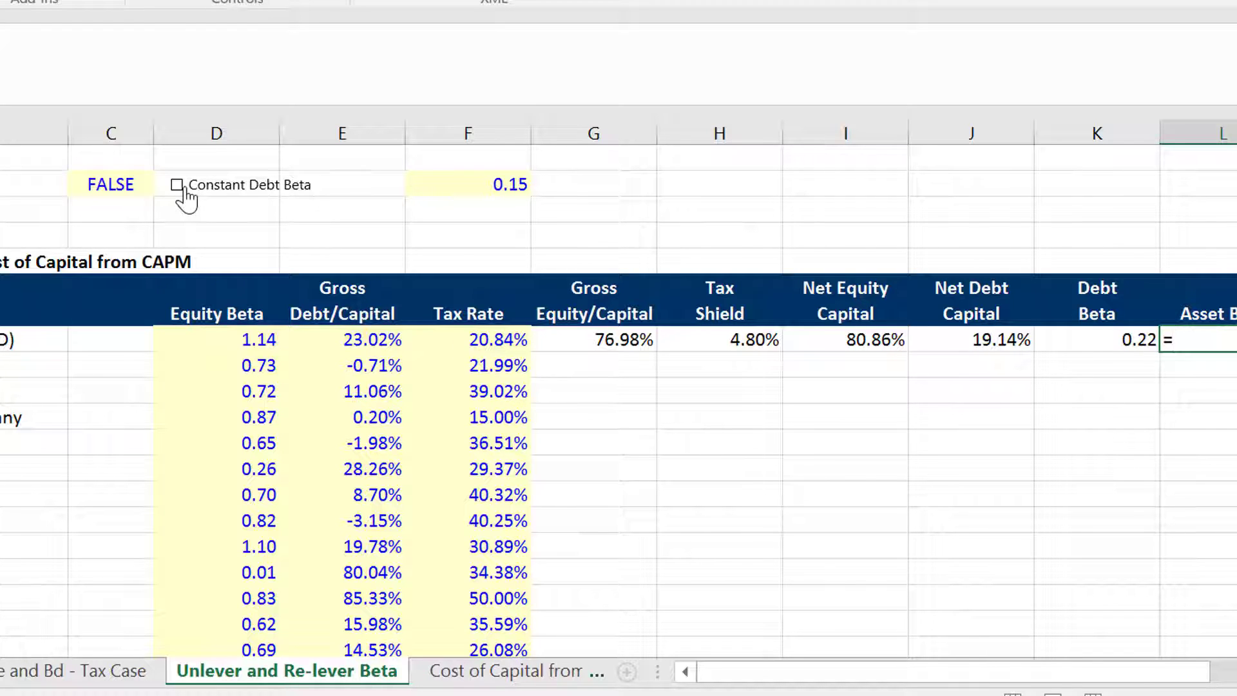
key("Left")
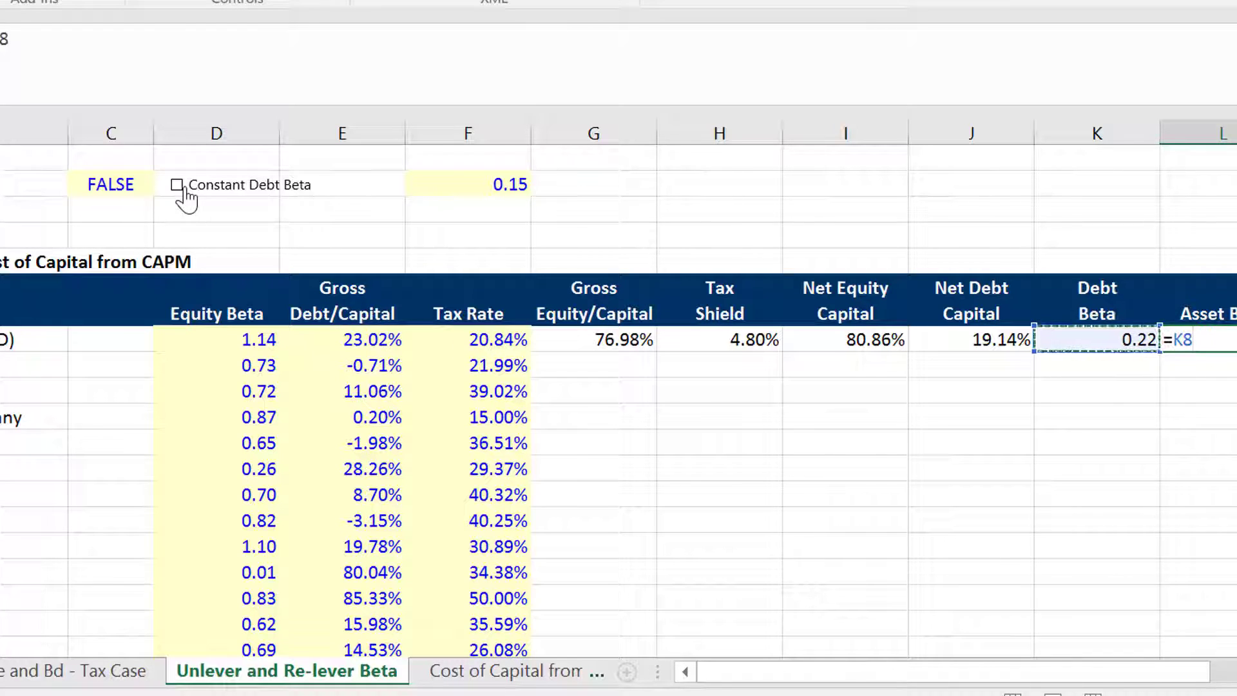
type("*")
key("Left")
key("Left")
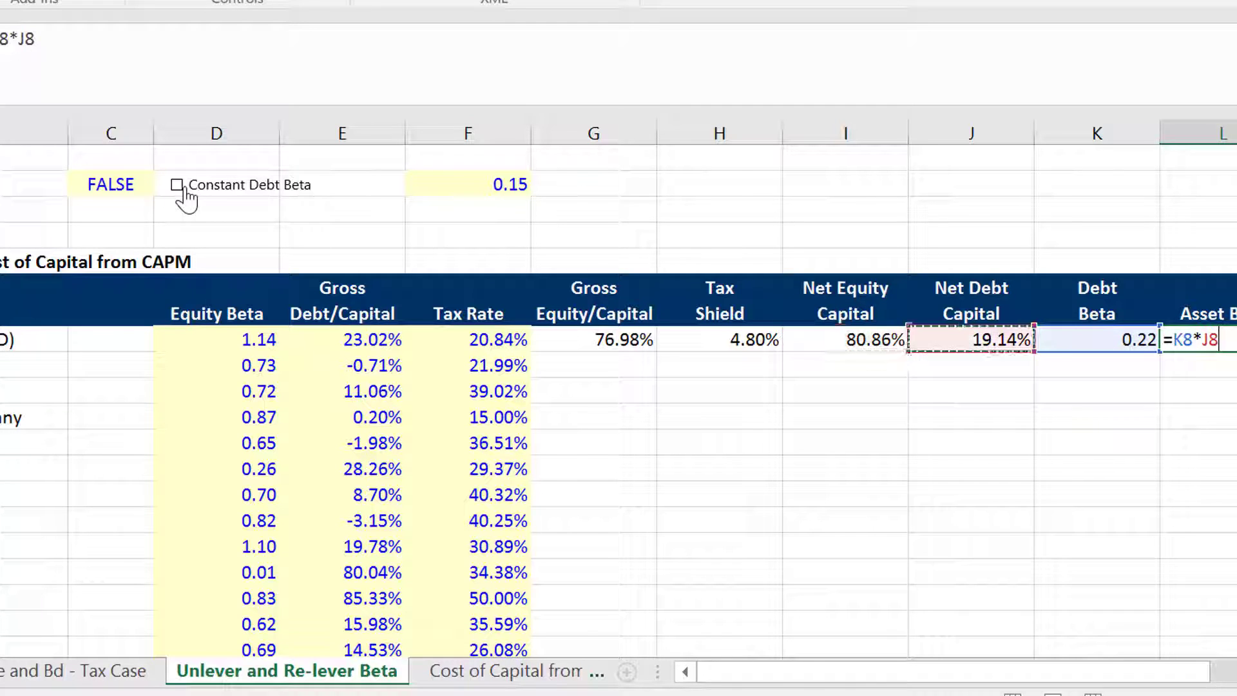
type("*J8")
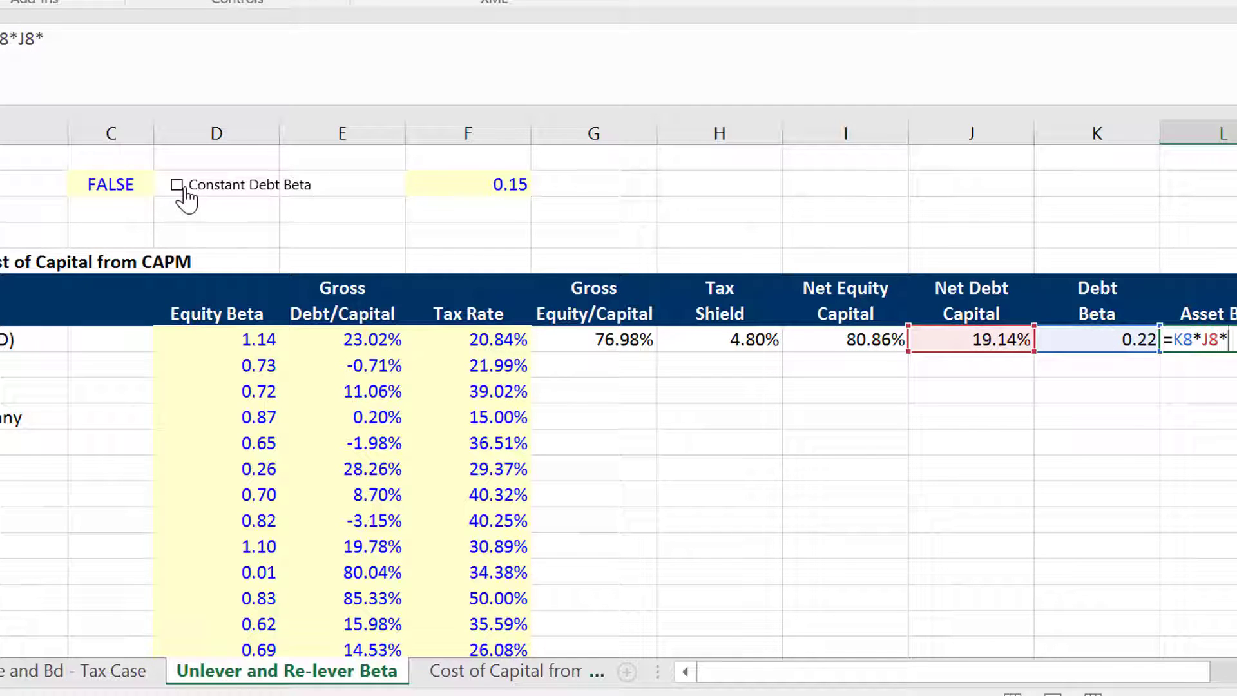
Complete the first company's Asset Beta formula by adding net equity capital times equity beta, +I8*D8
type("+")
key("Left")
key("Left")
key("Left")
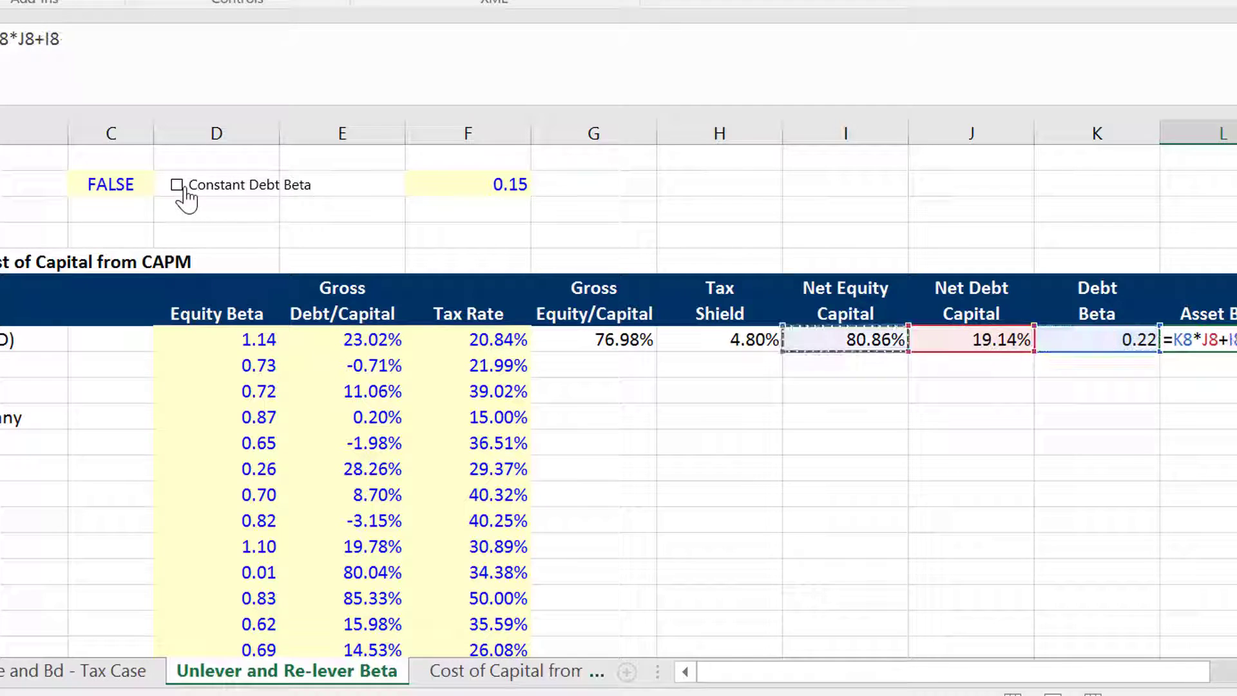
type("*")
key("Left")
key("Left")
key("Left")
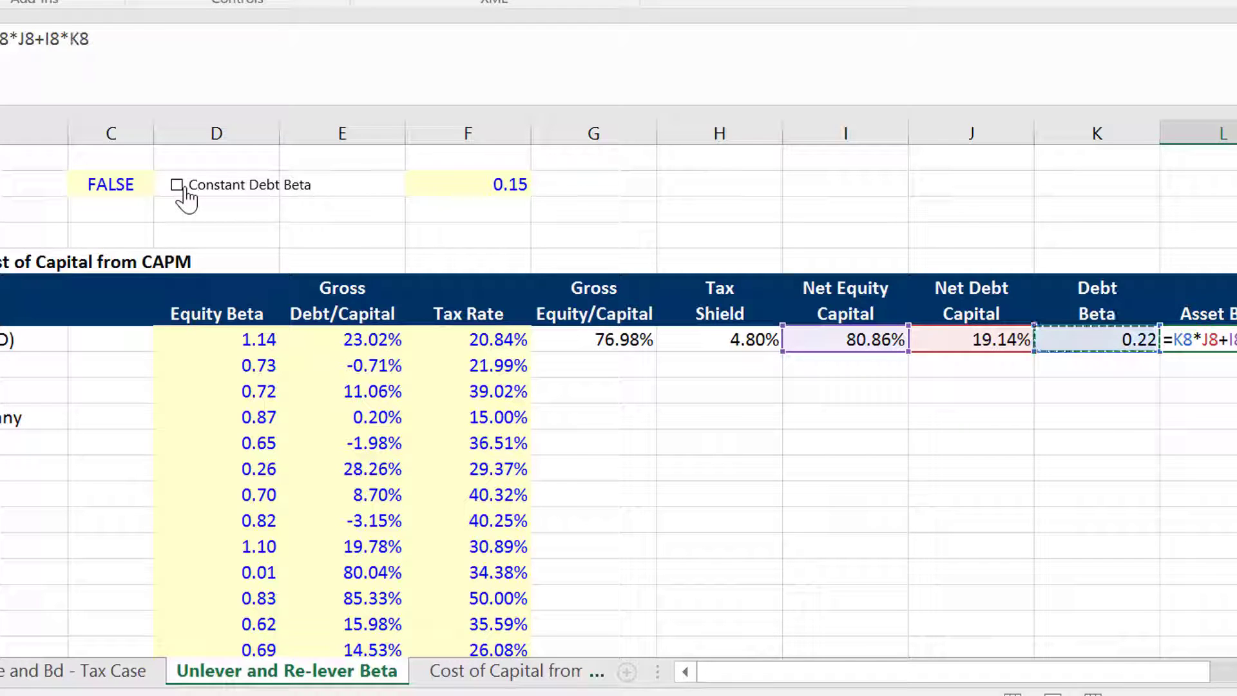
key("Left")
key("Left")
key("Left")
key("Left")
key("Left")
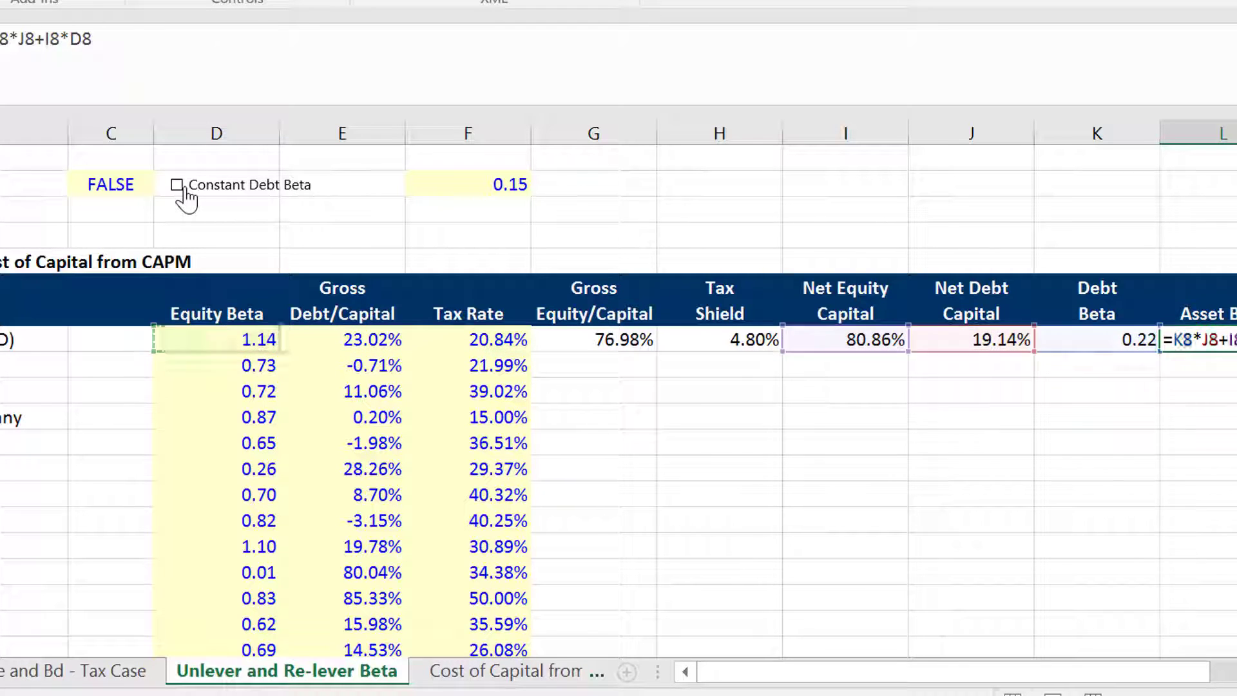
key("Return")
Delete the two Cost of Capital columns, Equity and Overall, next to the Asset Beta column
key("Up")
key("Right")
key("Right")
key("Left")
key("Left")
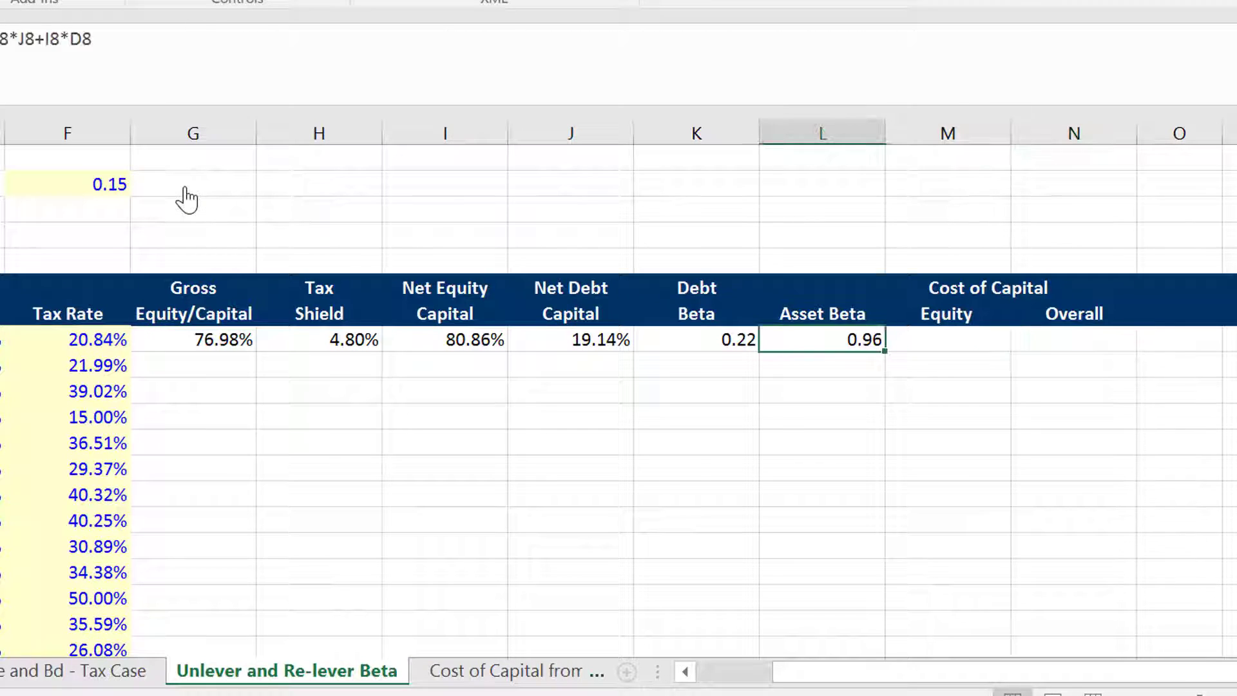
key("Right")
key("ctrl+space")
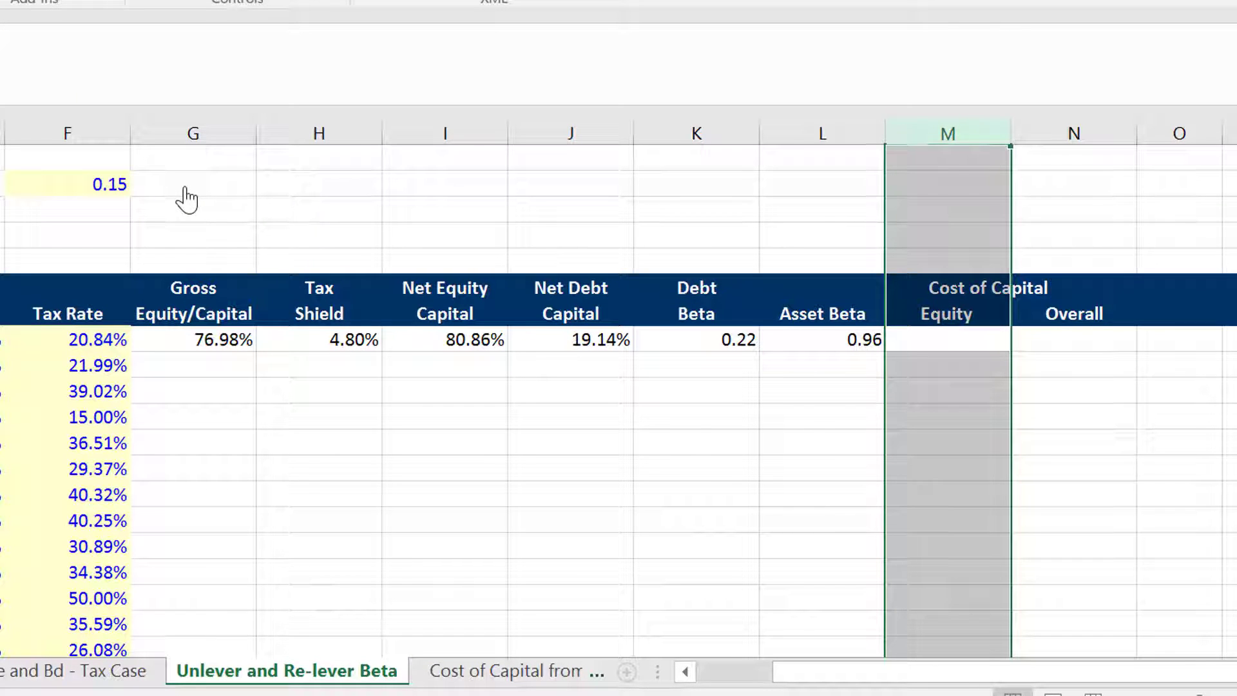
key("ctrl+minus")
key("ctrl+minus")
Fill the first company's formulas in G8:L8, from Gross Equity/Capital through Asset Beta, down to all companies in the table
key("Left")
key("Left")
key("Left")
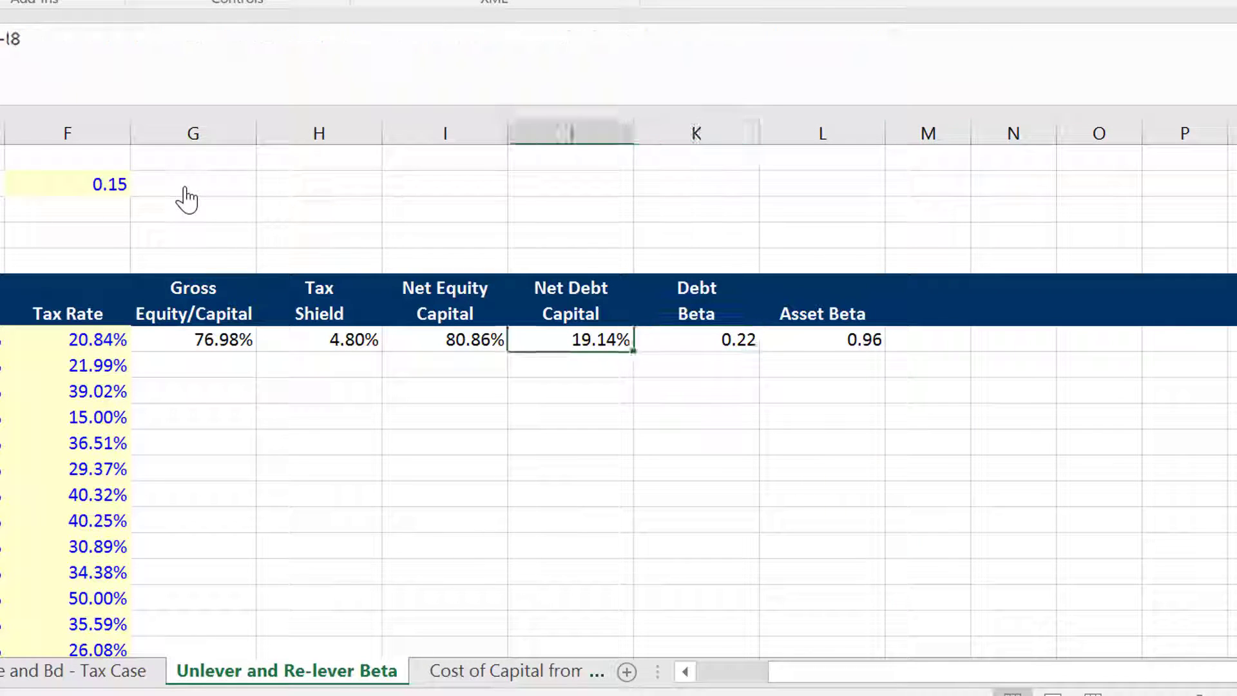
key("Left")
key("Left")
key("Left")
key("Left")
key("Left")
key("Left")
key("Left")
key("Left")
key("Left")
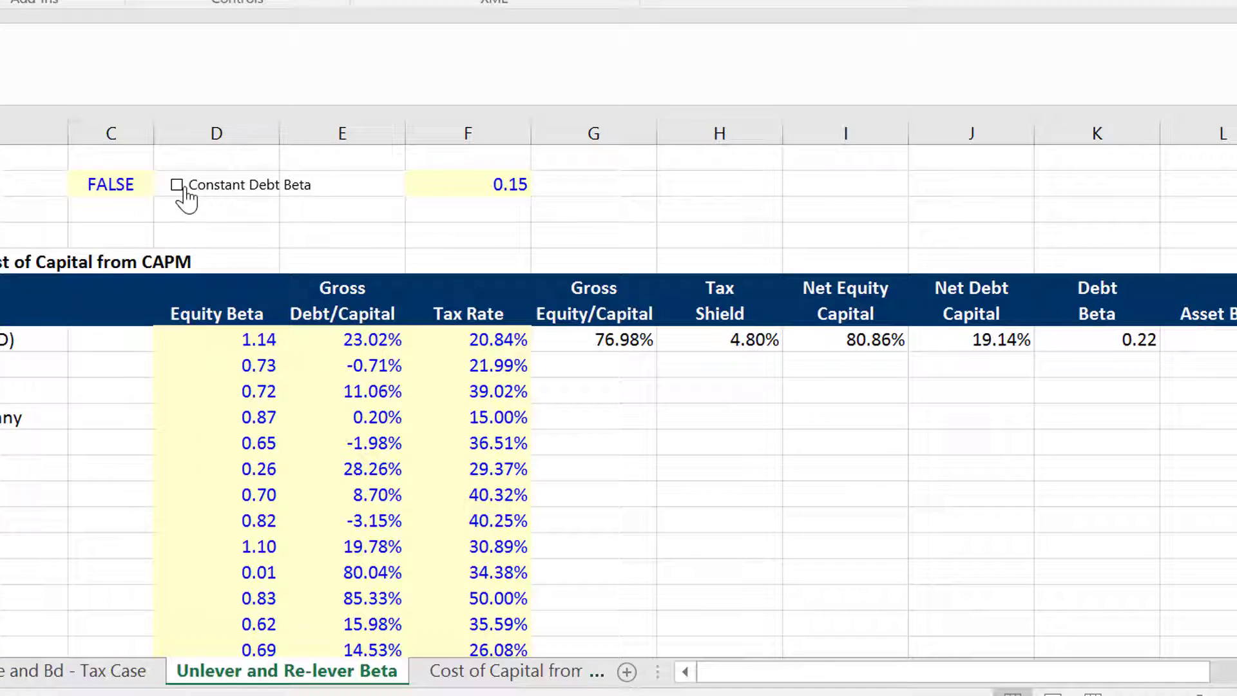
key("Right")
key("Right")
key("Right")
key("Right")
key("Right")
key("ctrl+shift+Right")
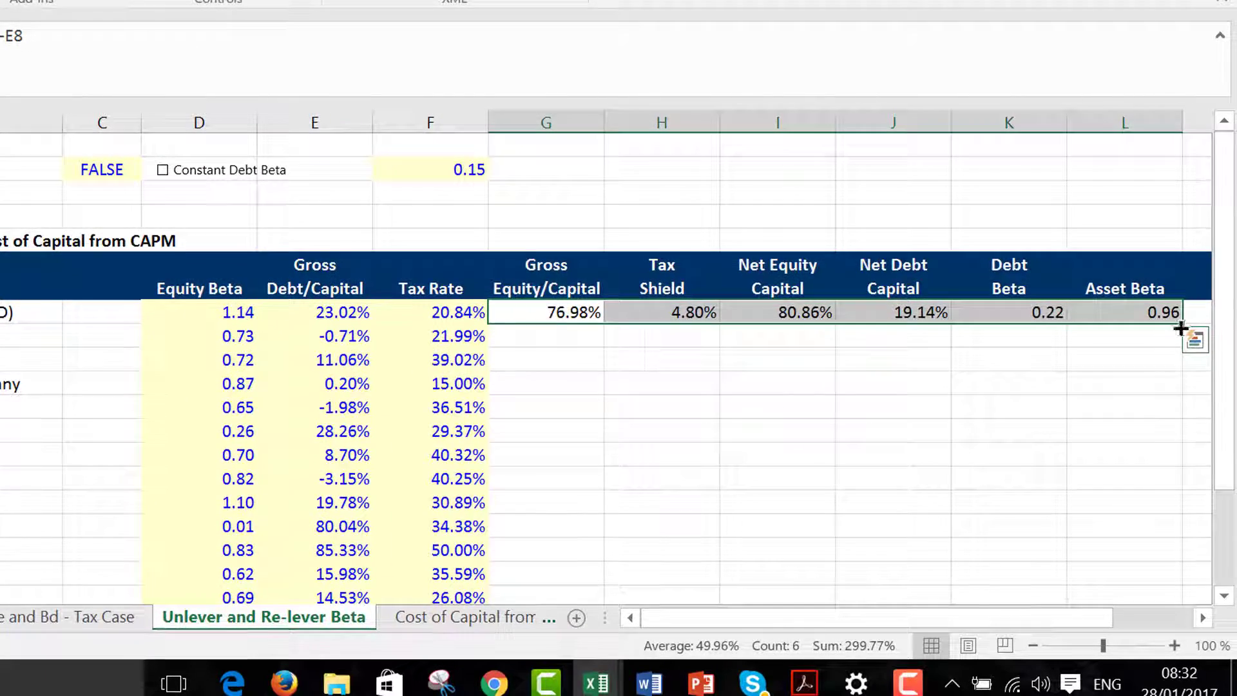
double_click(1187, 327)
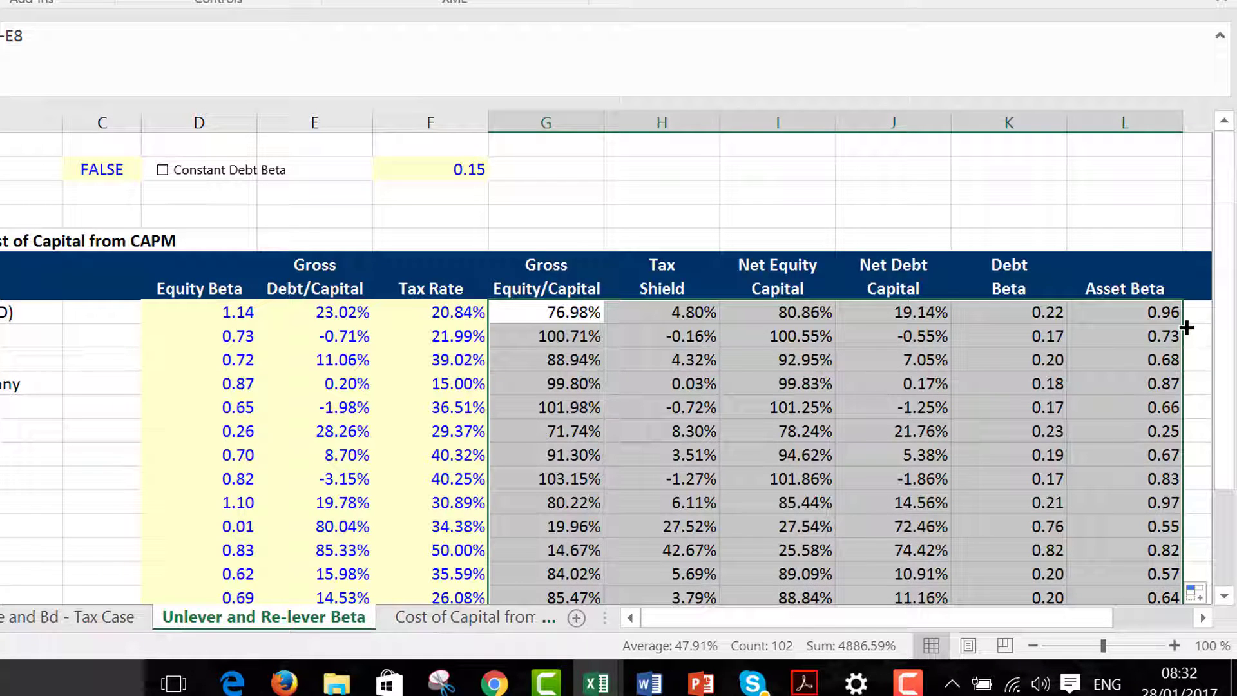
Examine the filled formula columns down to the last company row and return to the rows above the table header
key("Down")
key("Up")
key("Down")
key("Down")
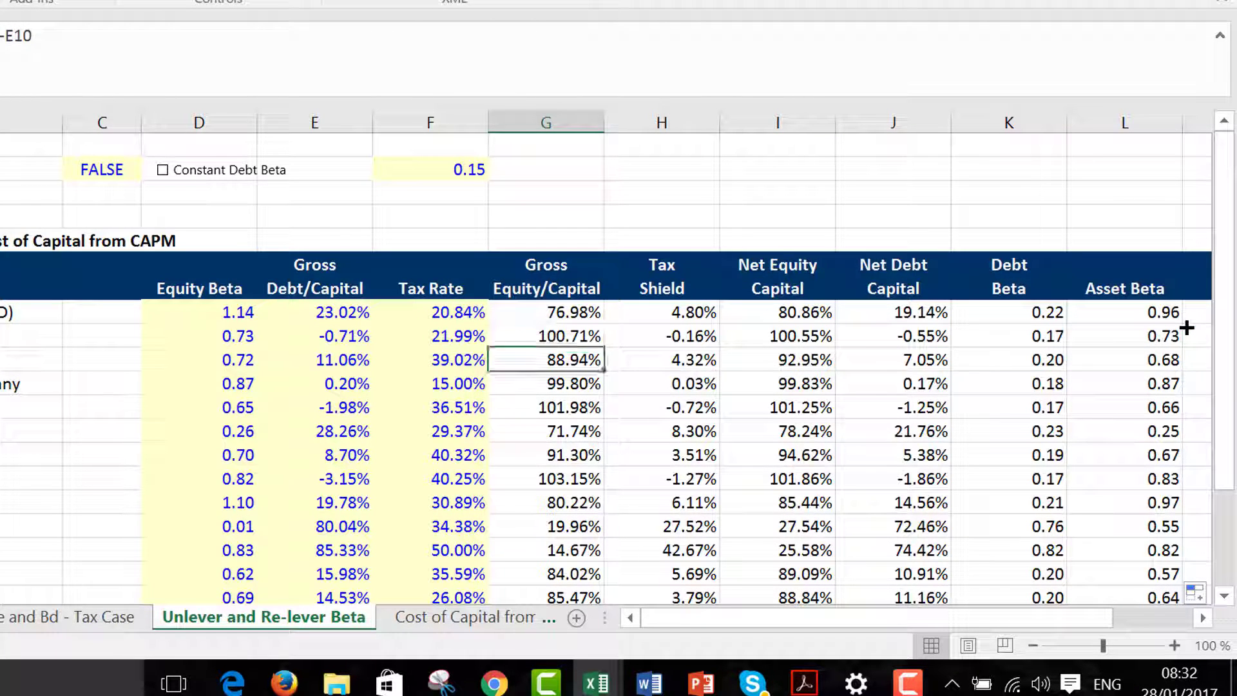
key("Down")
key("Down")
key("Down")
key("Down")
key("Down")
key("Down")
key("Down")
key("Down")
key("Down")
key("Down")
key("Down")
key("Down")
key("Down")
key("Down")
key("Down")
key("Down")
key("Down")
key("Down")
key("Down")
key("Down")
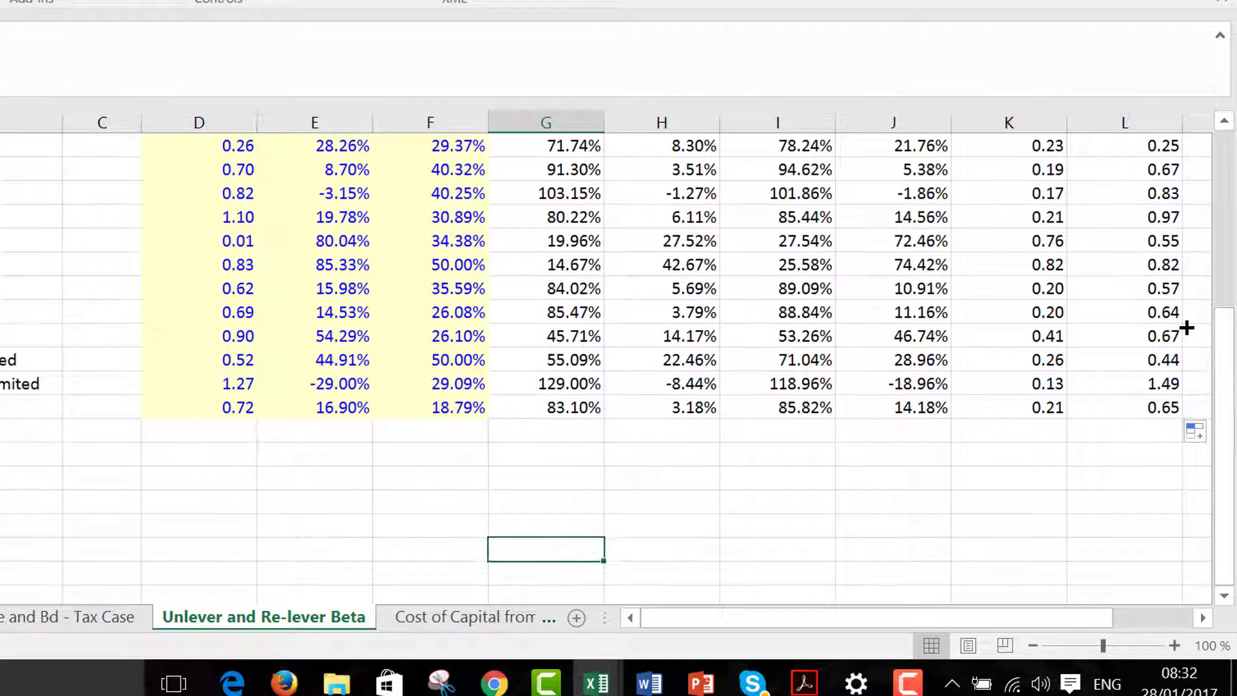
key("Up")
key("Up")
key("Up")
key("Up")
key("Up")
key("Up")
key("Up")
key("Up")
key("Up")
key("Up")
key("Up")
key("Up")
key("Up")
key("Up")
key("Up")
key("Up")
key("Up")
key("Up")
key("Up")
key("Up")
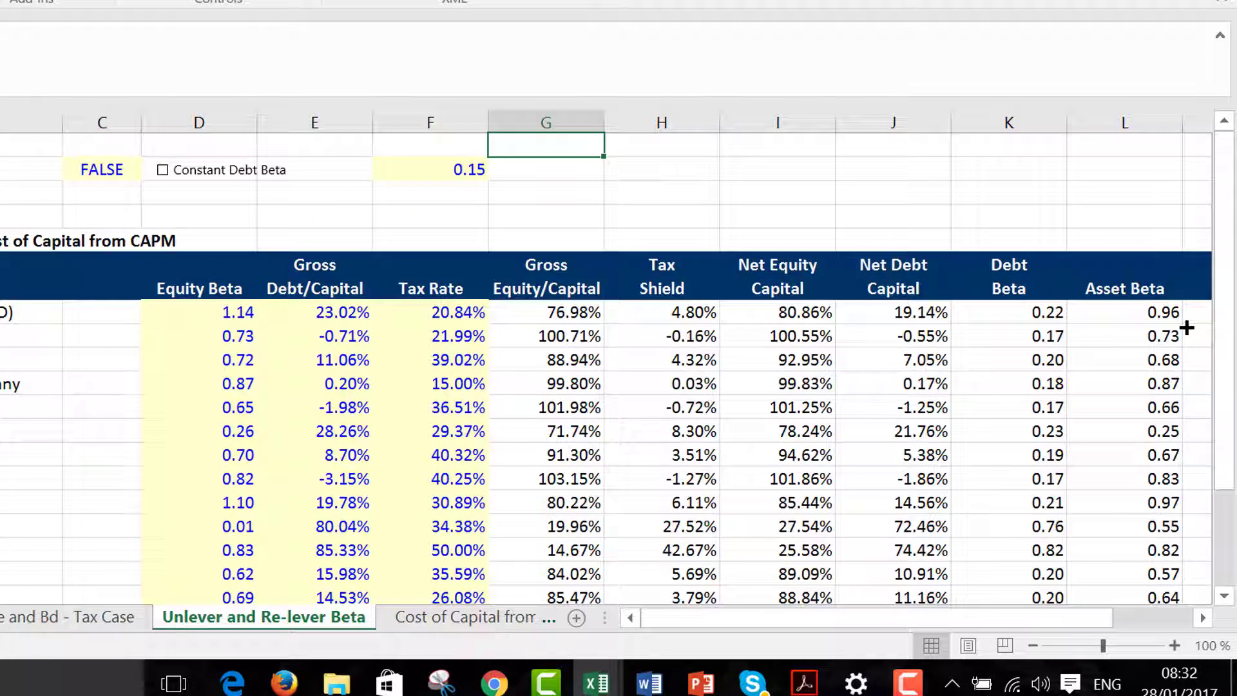
key("Down")
key("Down")
key("Down")
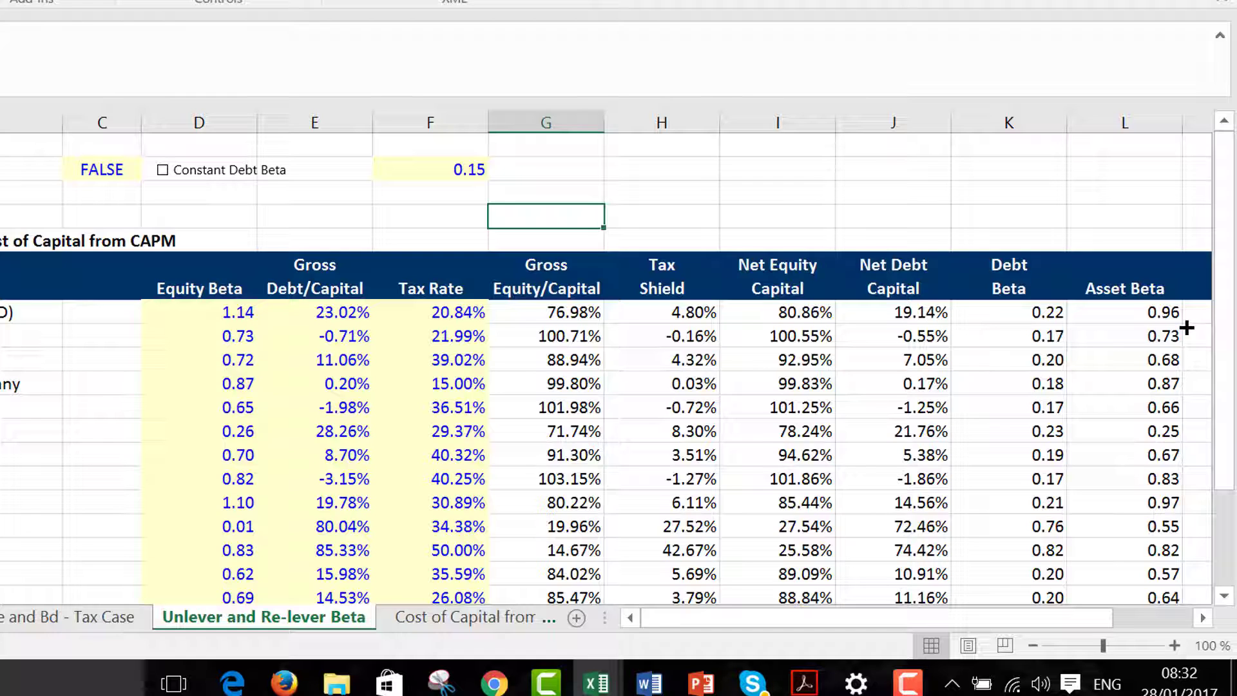
Review the first company's Debt Beta formula in K8, then return to G4
key("Right")
key("Right")
key("Right")
key("Right")
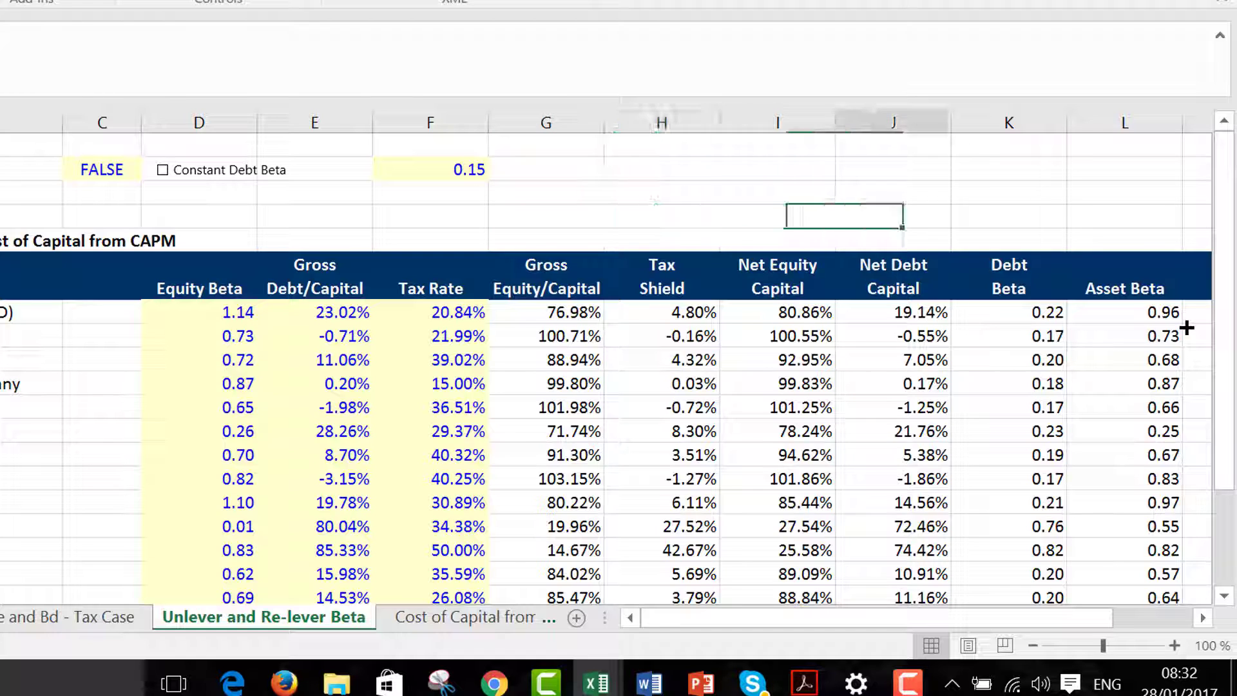
key("Down")
key("Down")
key("Down")
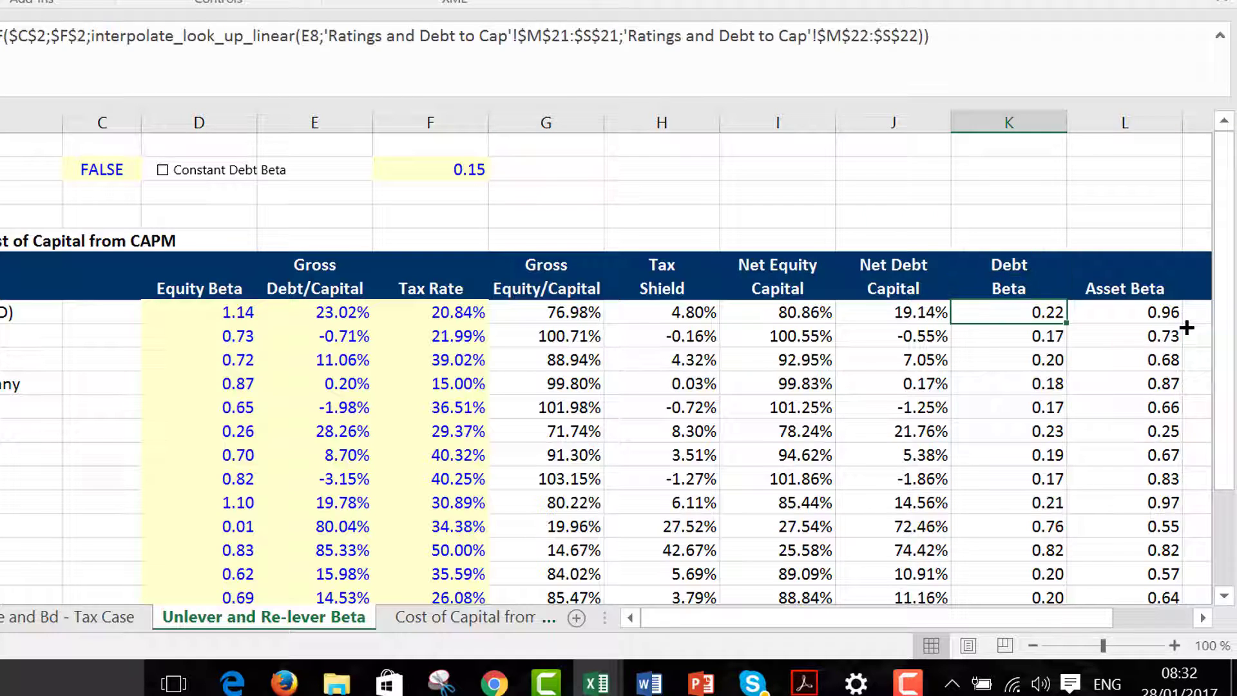
key("Up")
key("Up")
key("Up")
key("Left")
key("Left")
key("Left")
key("Left")
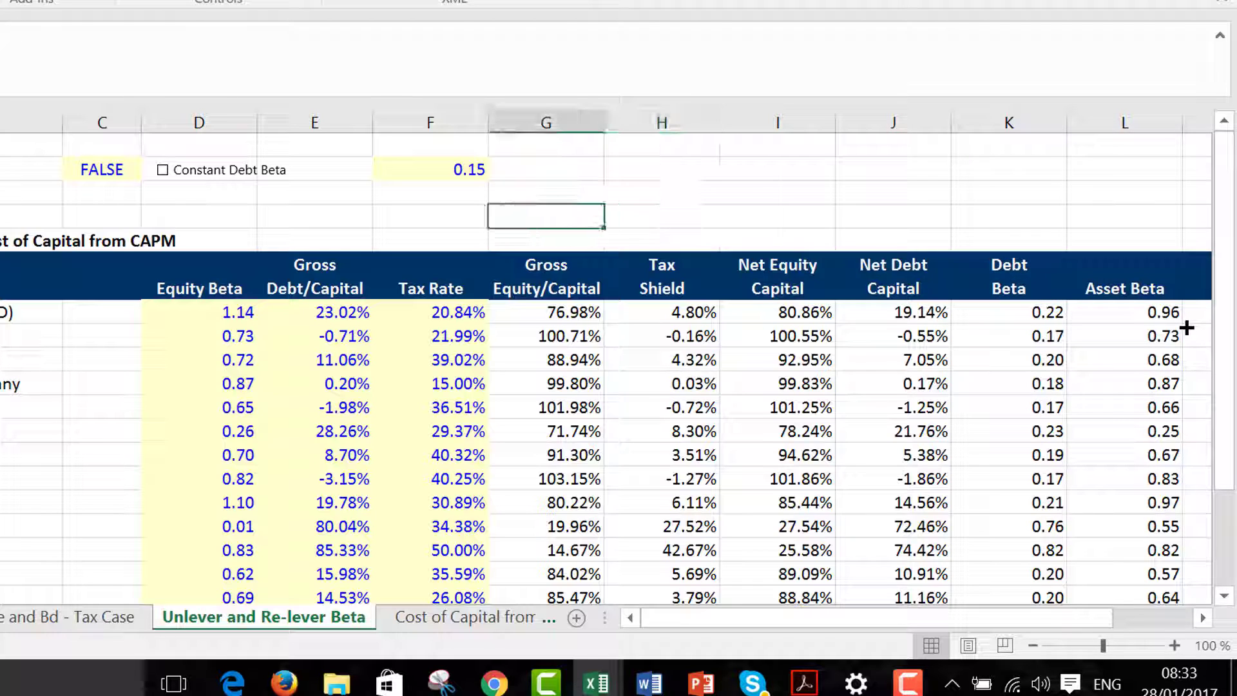
Enter the heading Re-levering in H1 above the Tax Shield column
key("Up")
key("Up")
key("Up")
key("Right")
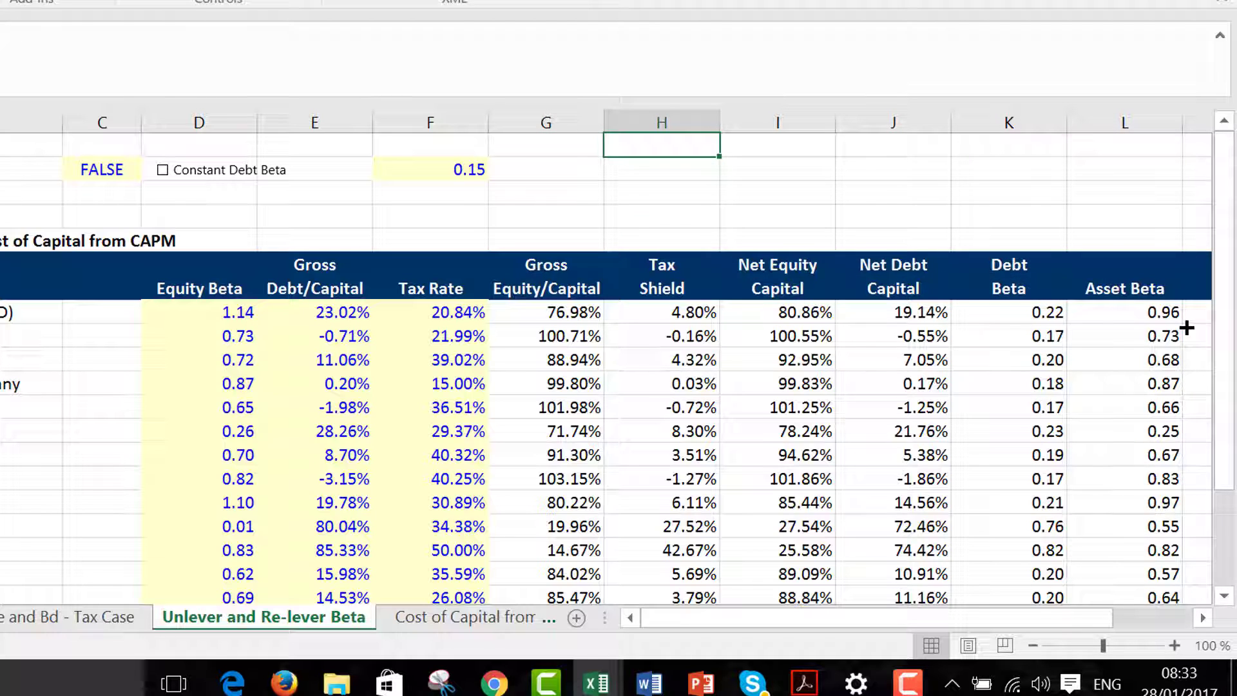
type("Re-levering")
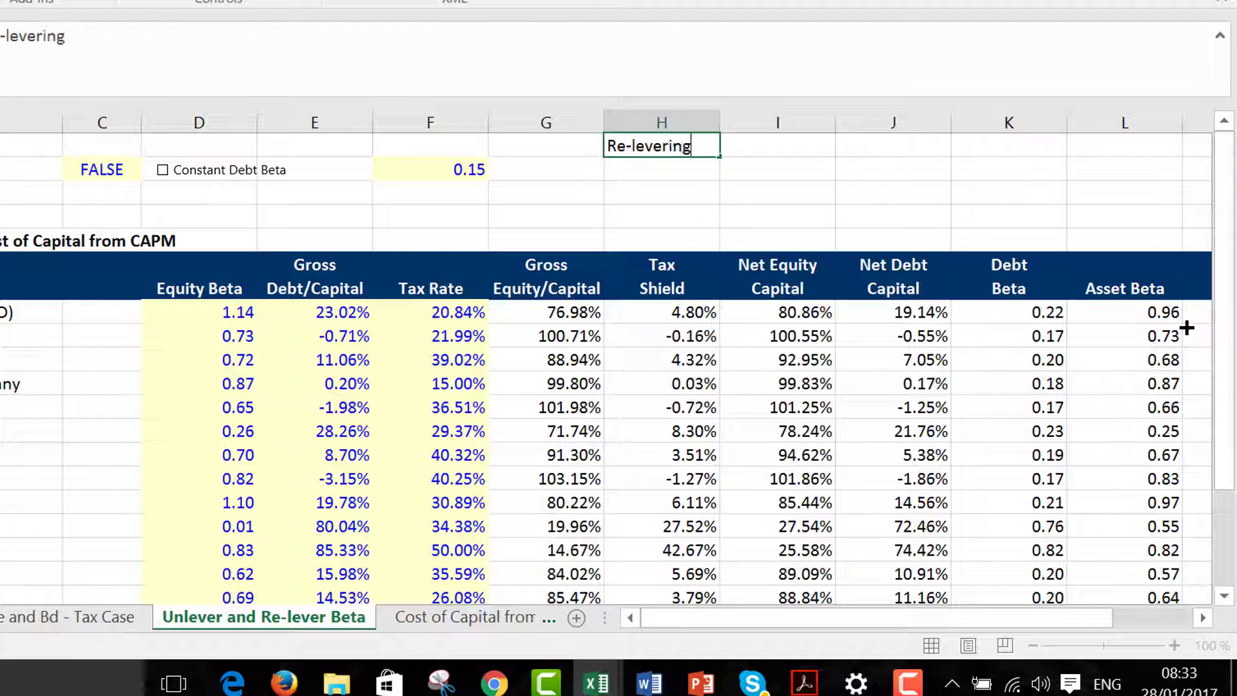
key("Return")
Add a Debt/Capital label in H2 under the Re-levering heading and set its value in I2 to 35%
type("Debt ")
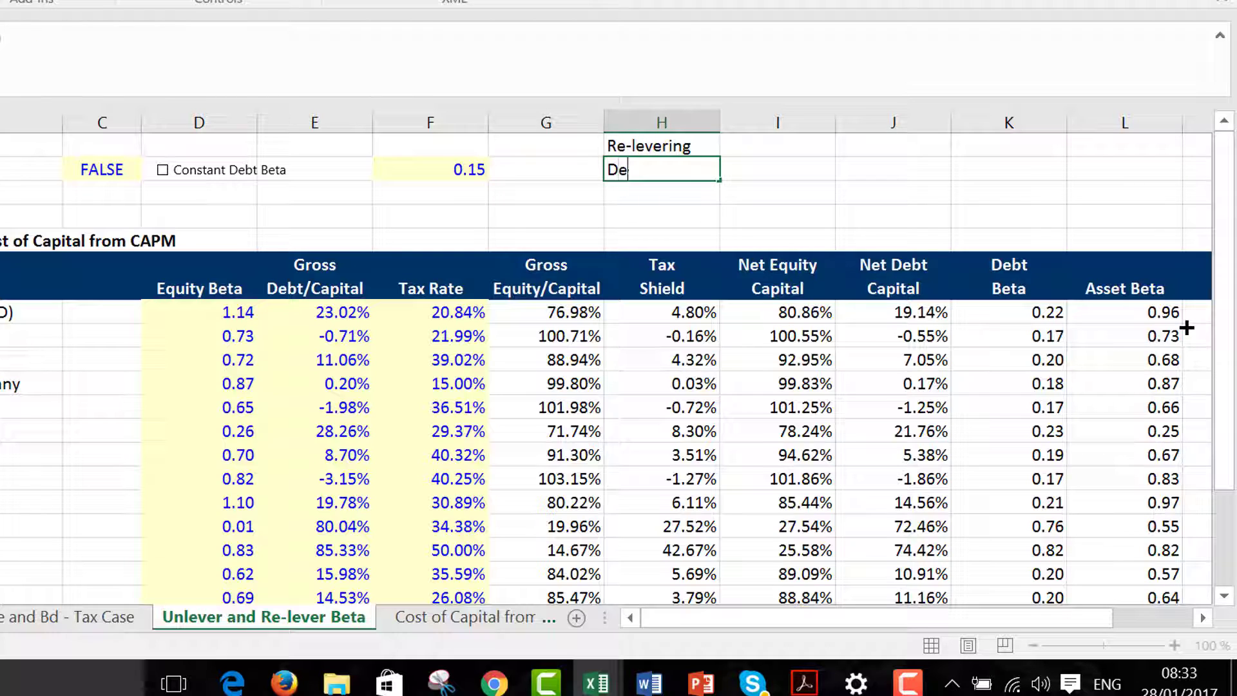
type("/Ca")
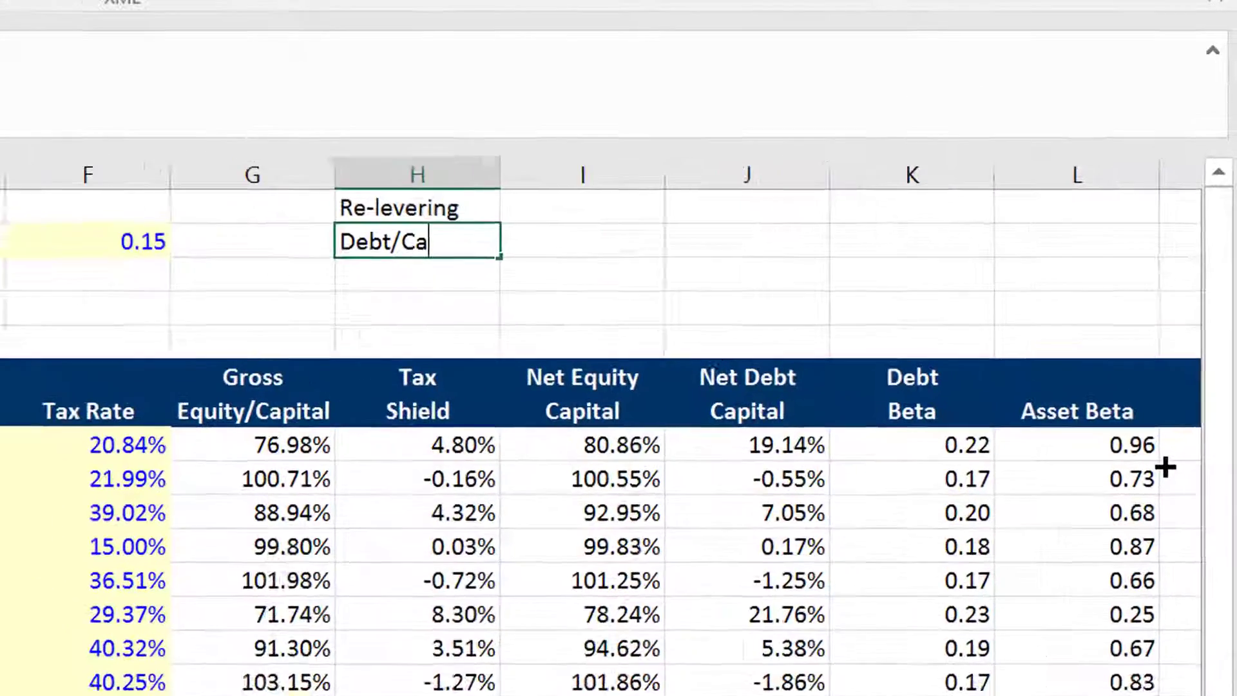
type("p")
key("BackSpace")
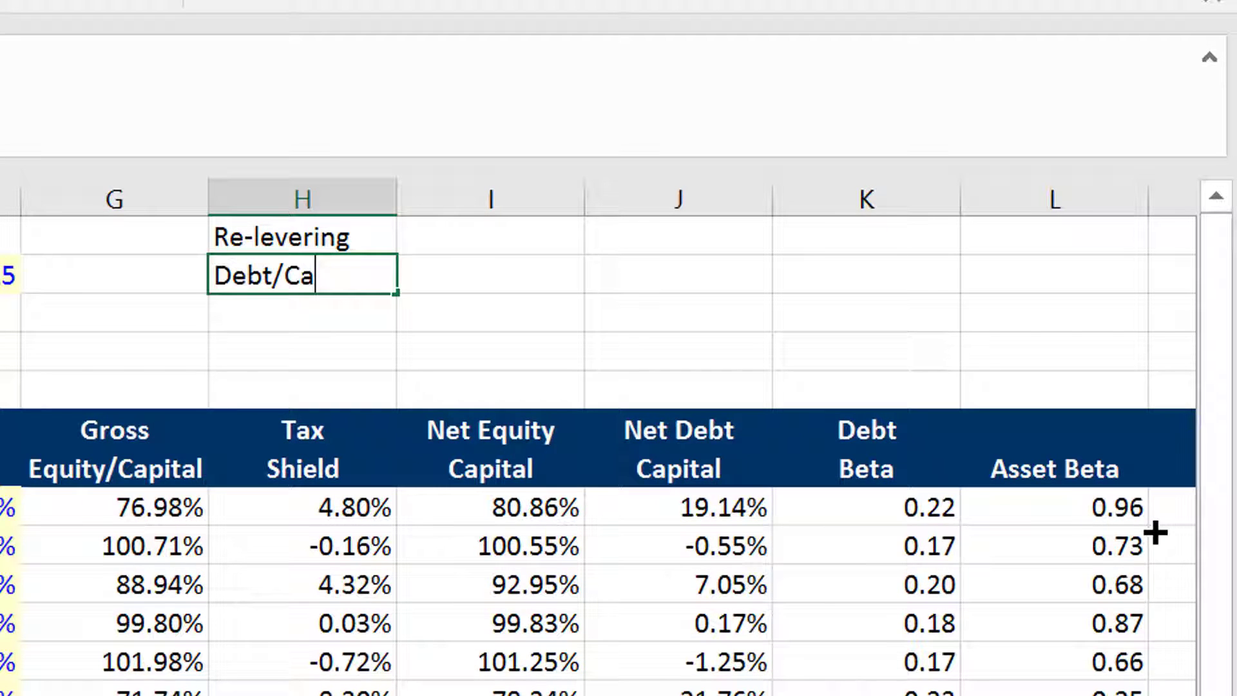
type("pital")
key("Return")
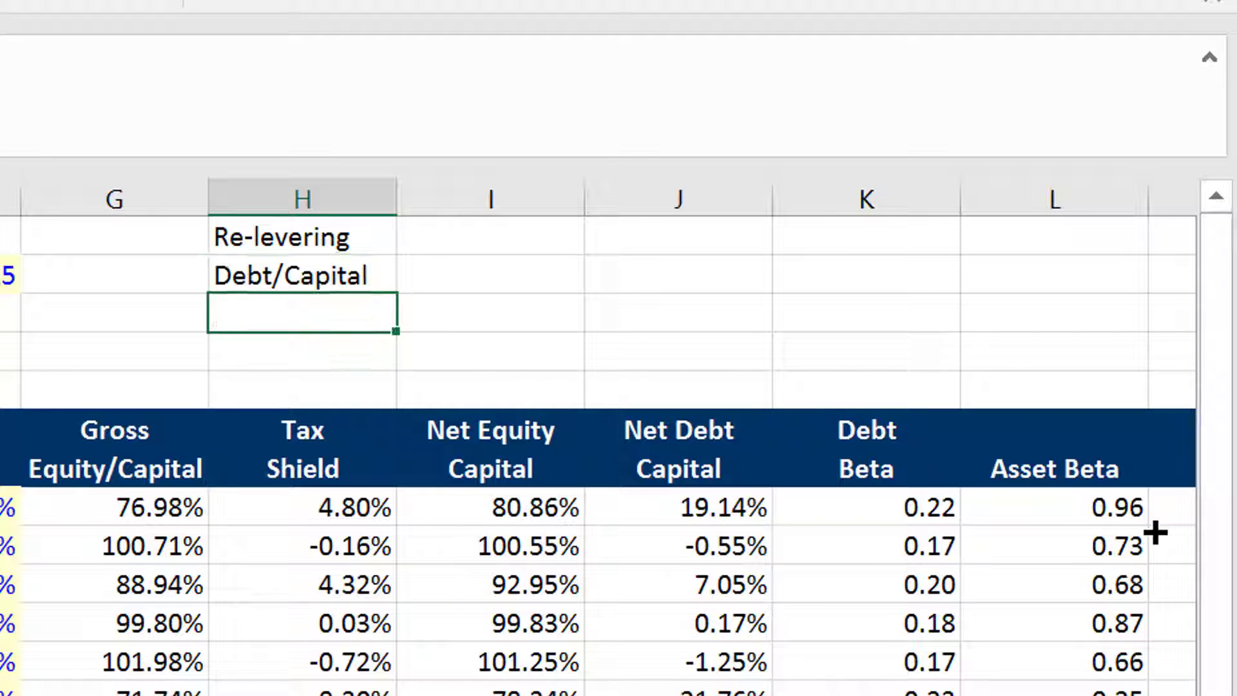
key("Up")
key("Right")
type("35%")
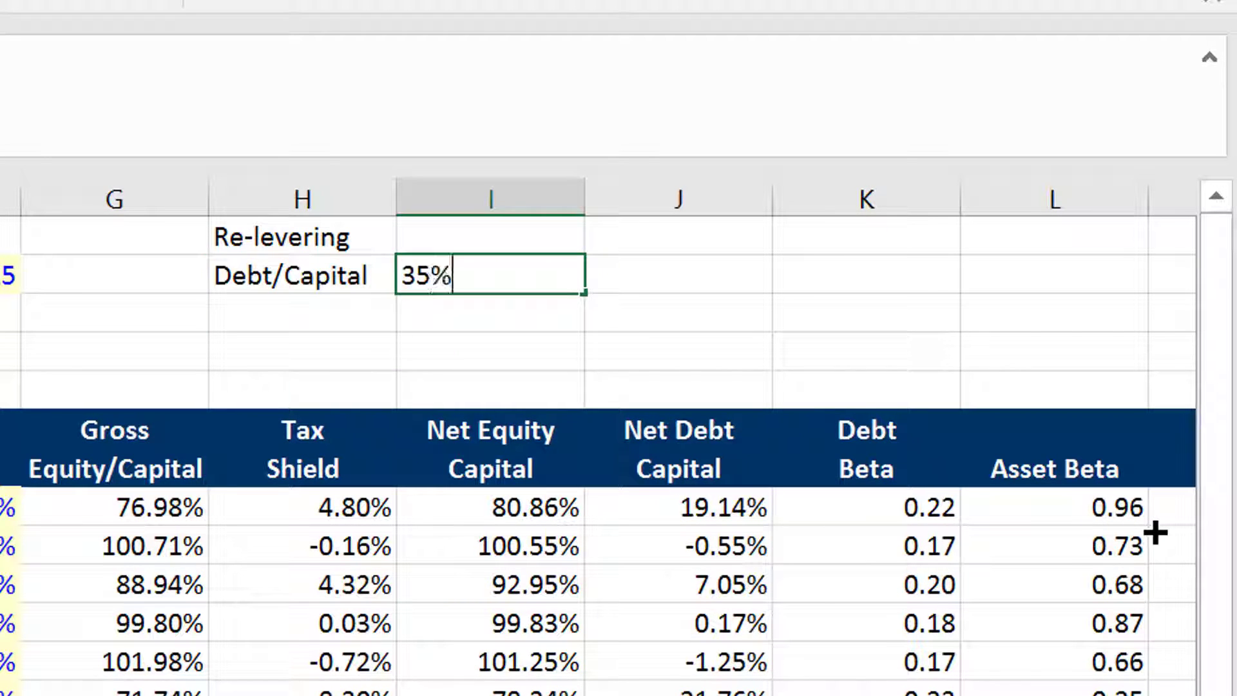
key("Return")
Add a Tax Rate label in H3 and set its value in I3 to 40%
key("Left")
type("Tax Rate")
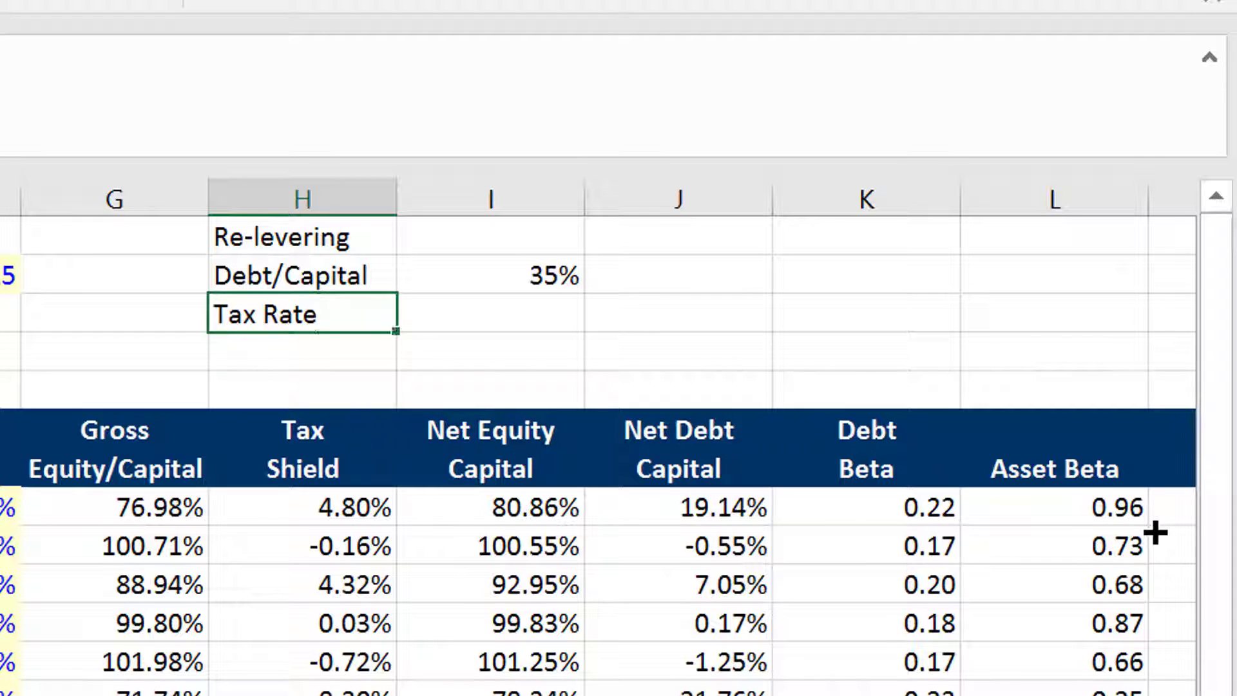
key("Return")
key("Up")
key("Right")
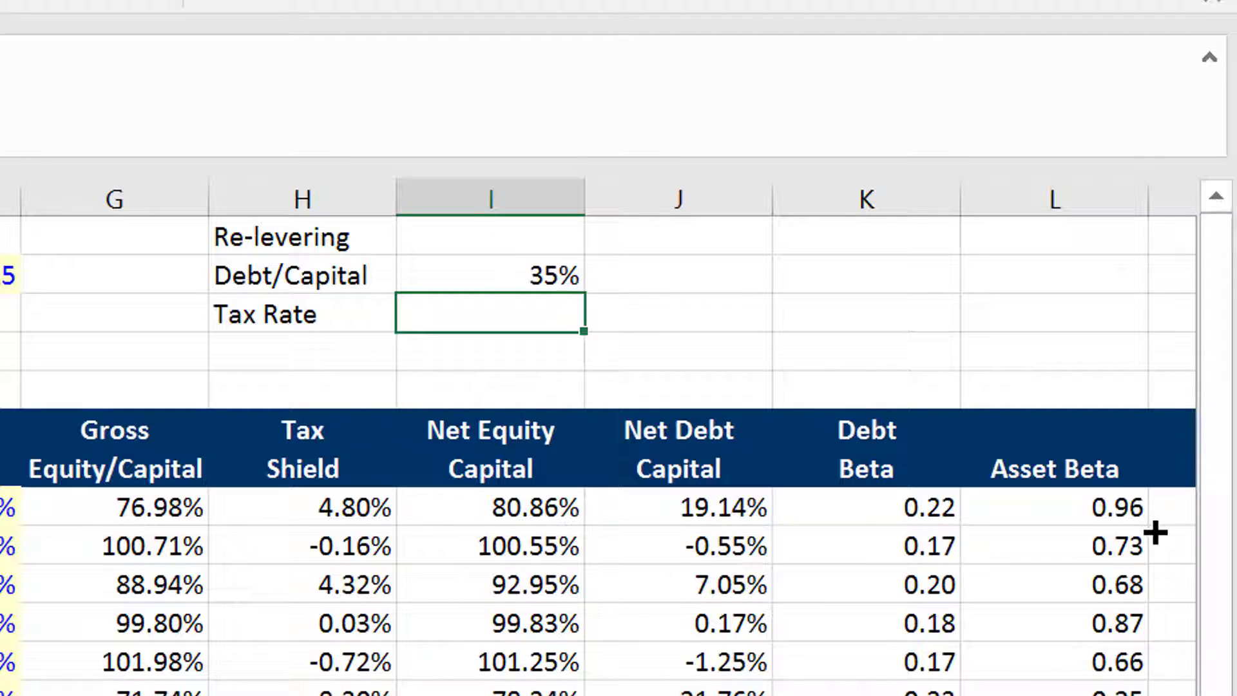
type("40%")
key("Return")
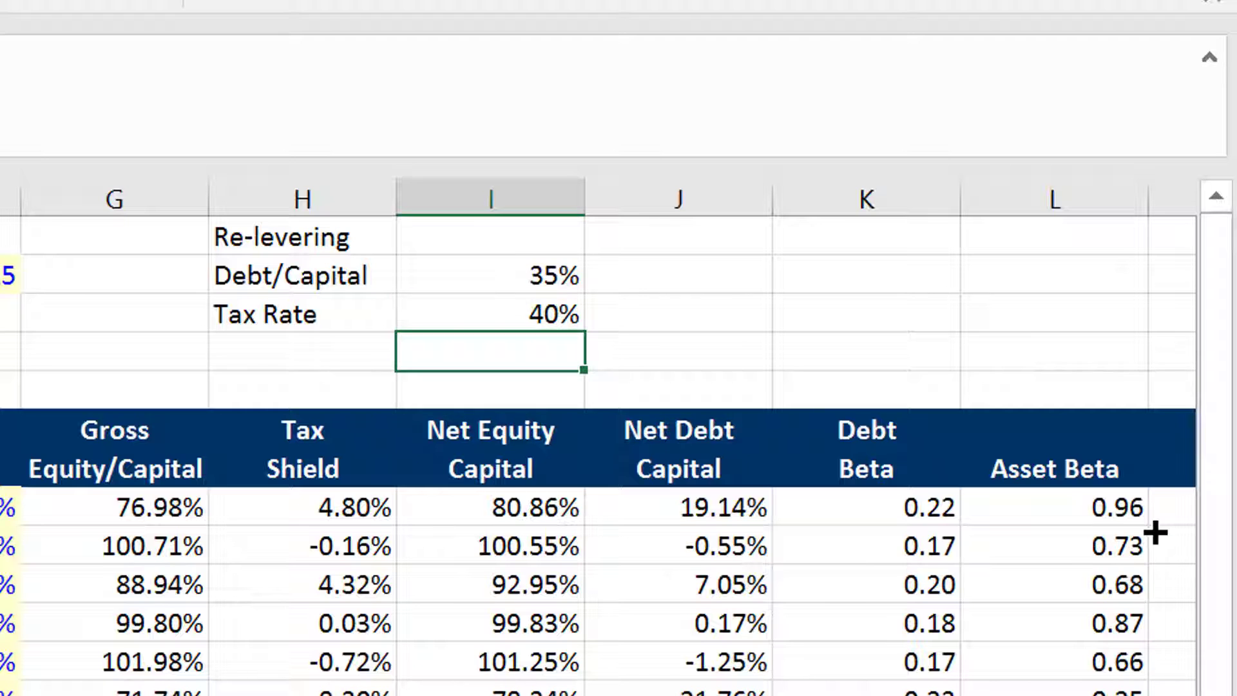
Change the re-levering label in H2 to Gross Debt/Capital
key("Up")
key("Up")
key("Right")
key("Left")
key("Left")
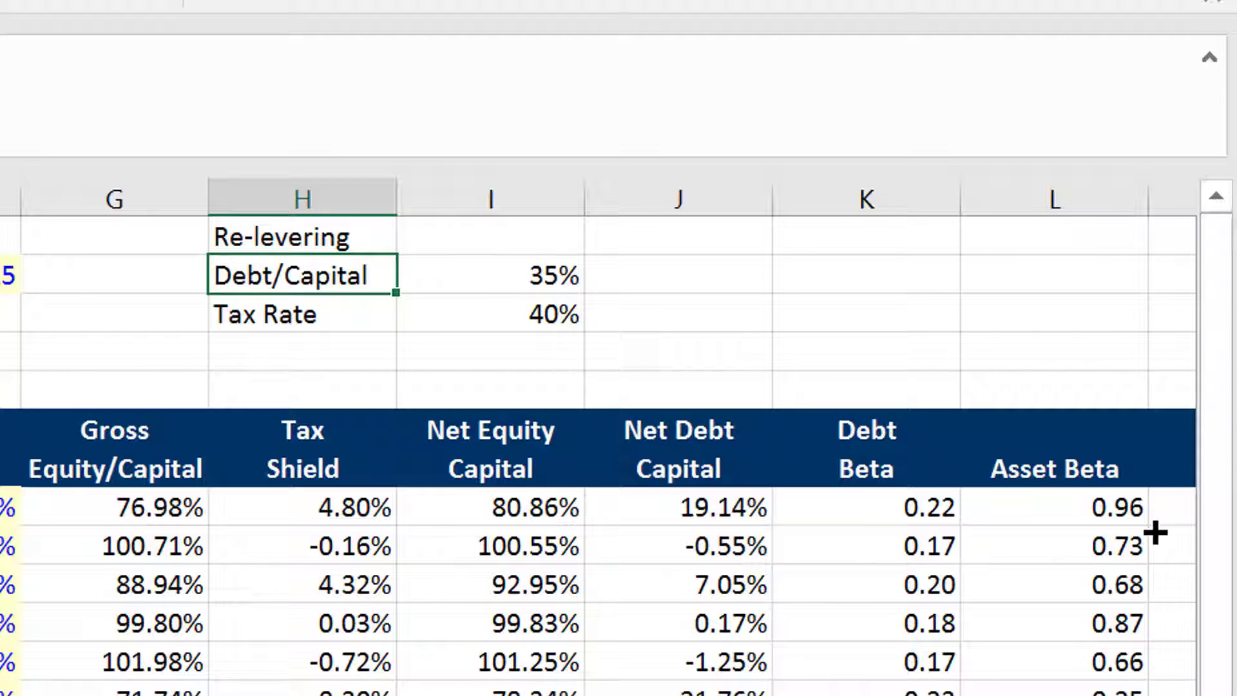
key("Home")
type("Gros")
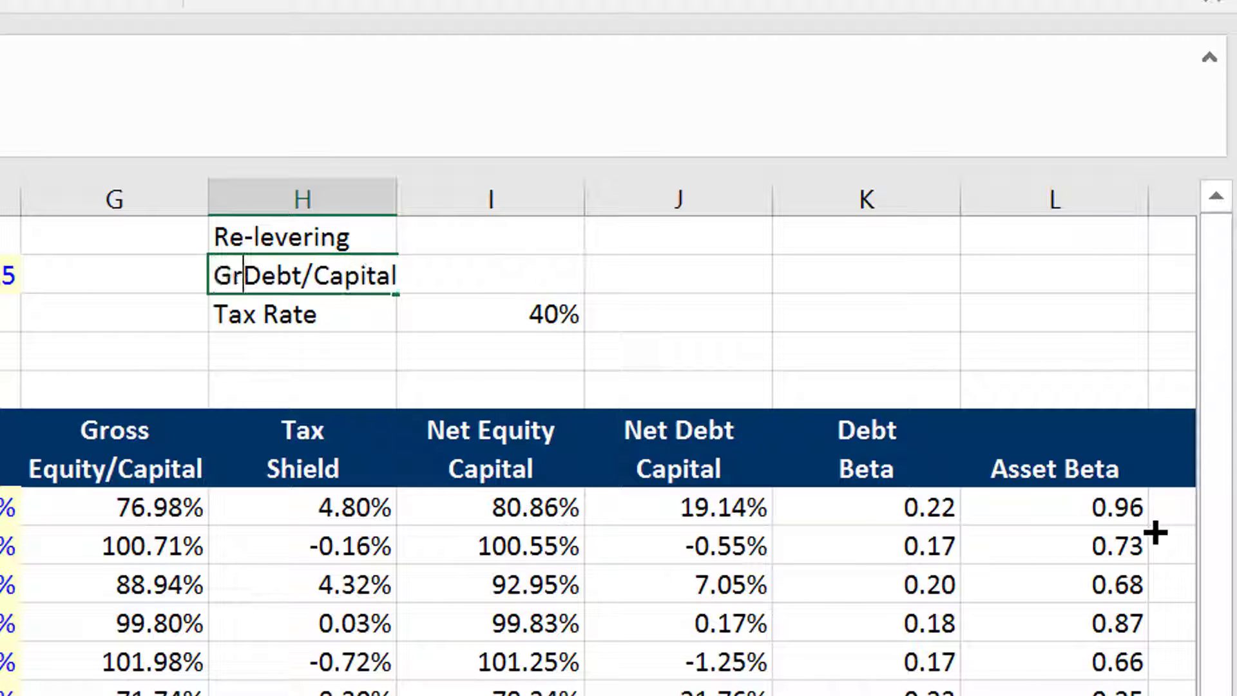
type("s")
key("Return")
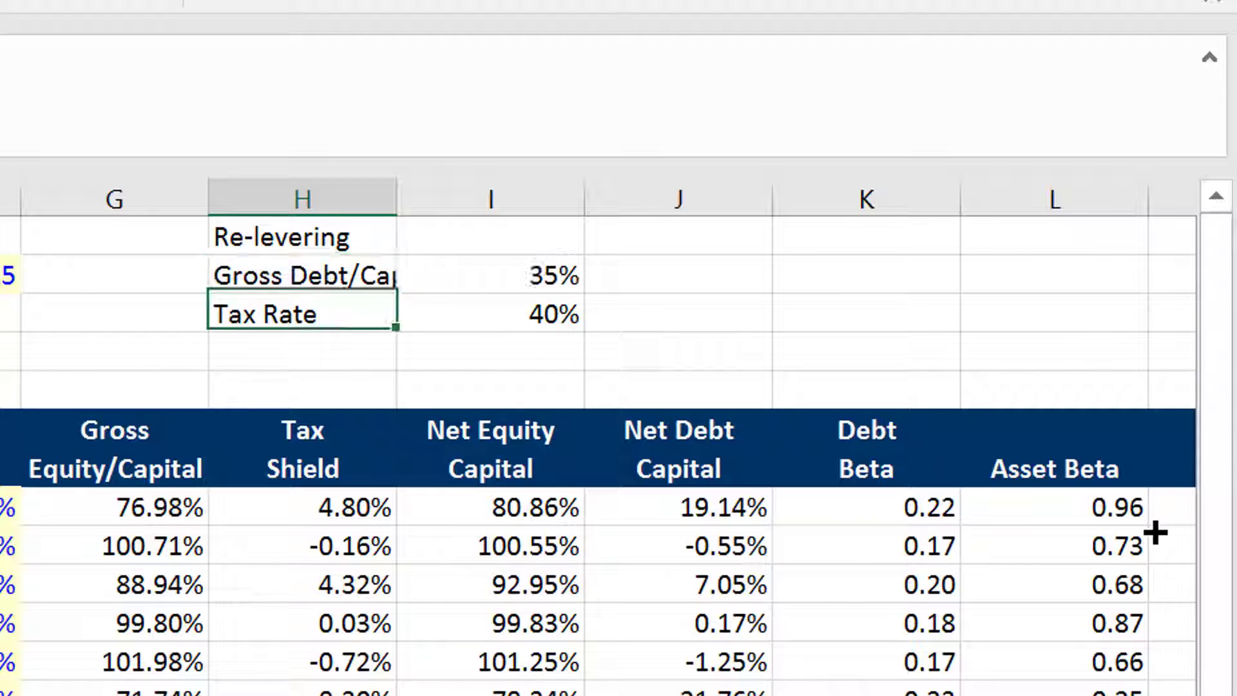
Right-align the three re-levering labels in H1:H3
key("Up")
key("Up")
key("shift+Down")
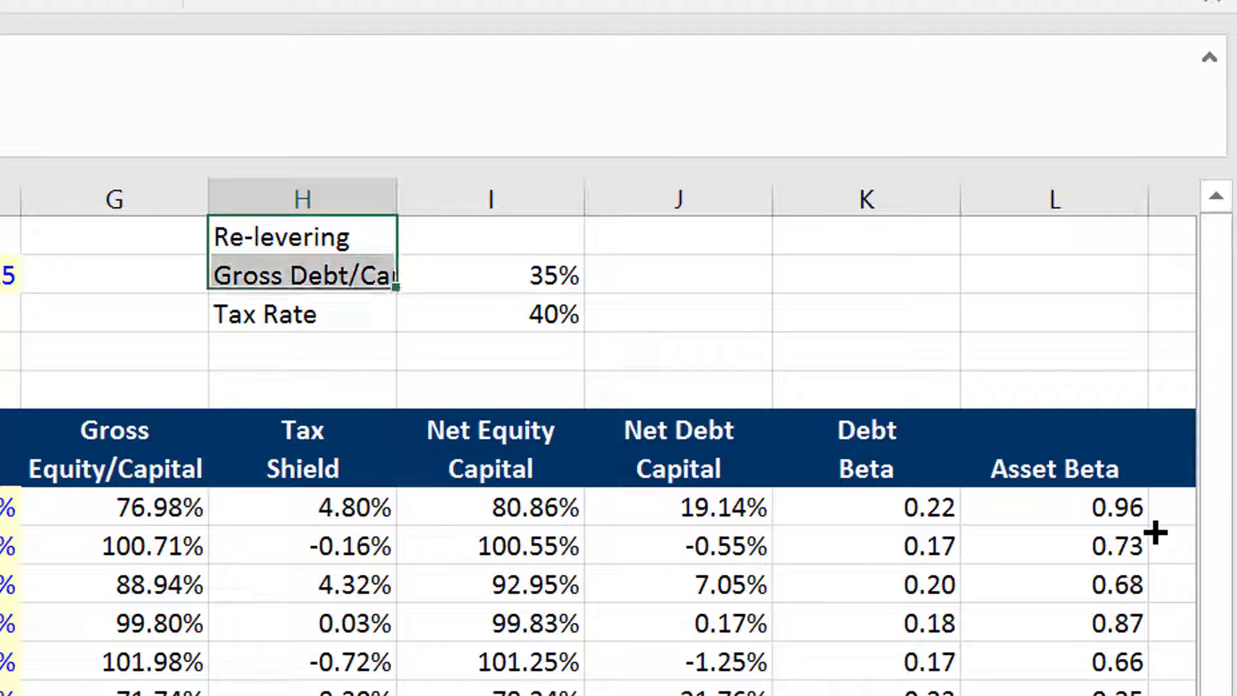
key("shift+Down")
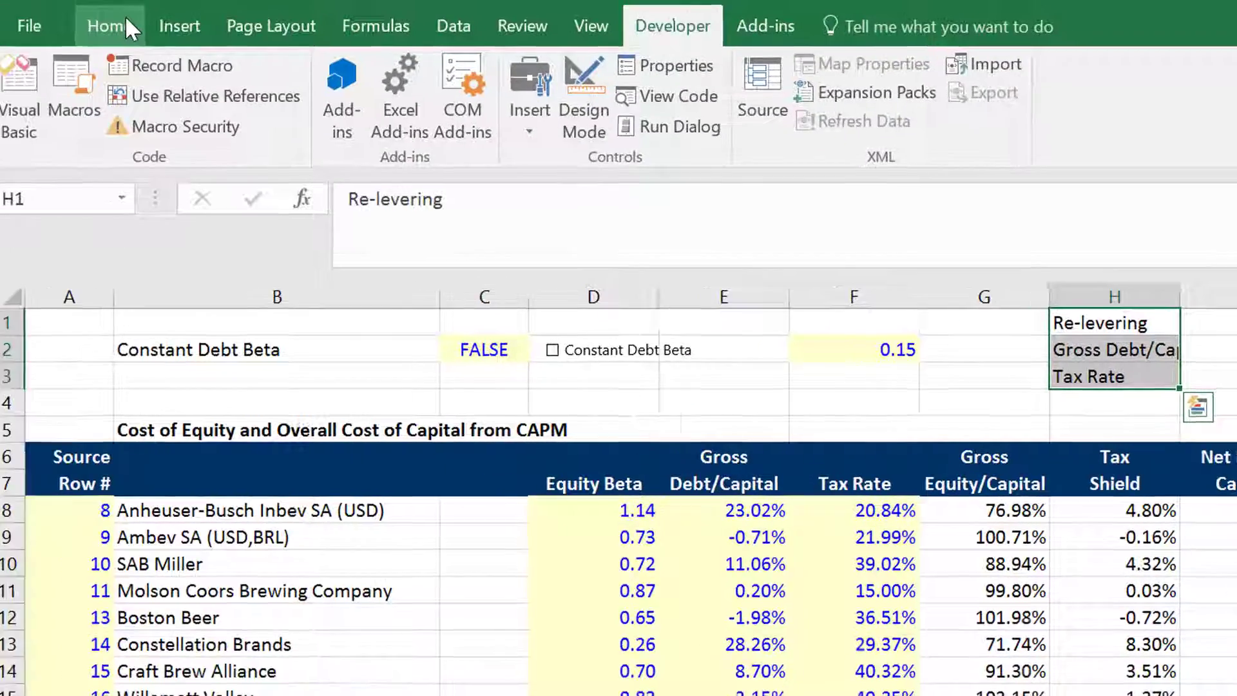
left_click(122, 24)
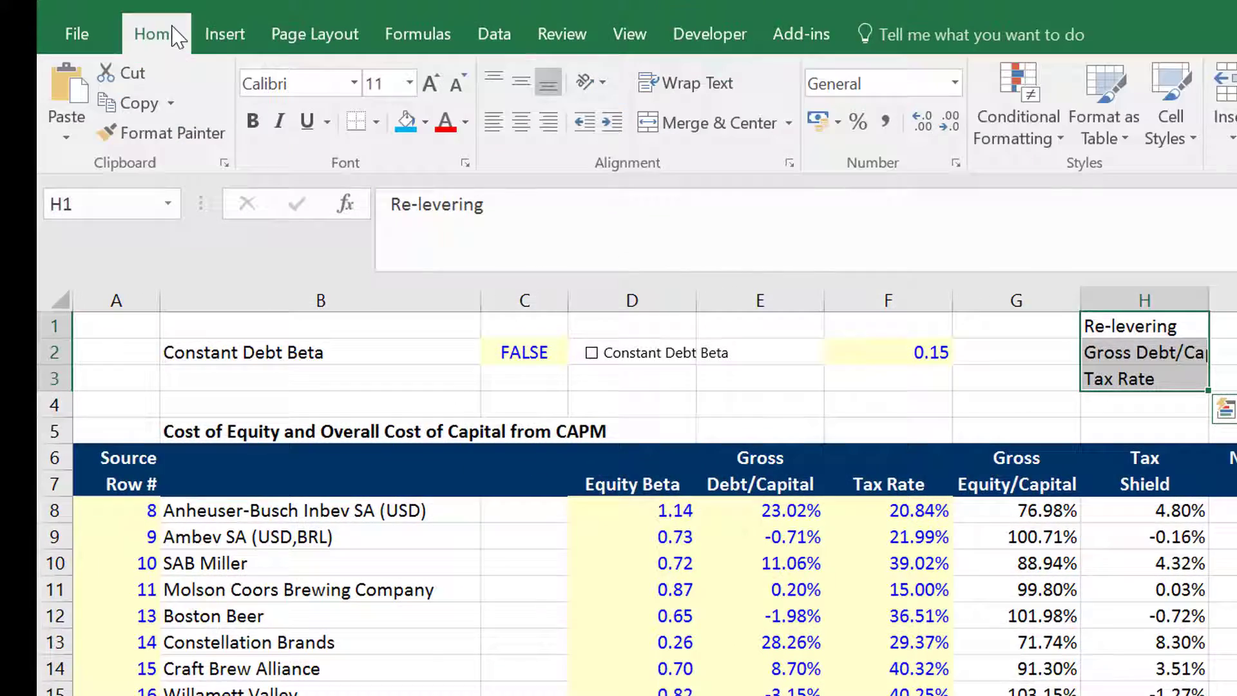
left_click(545, 129)
Add a Beta on Assets label in H4 below Tax Rate and right-align it
key("Right")
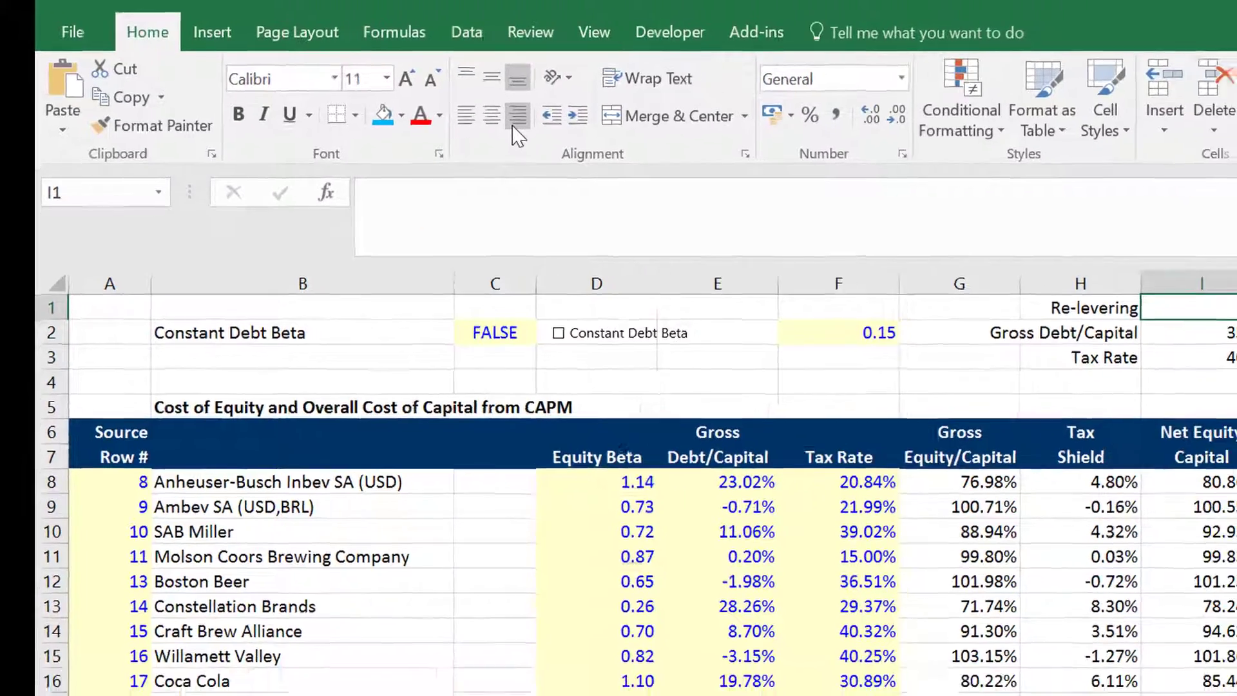
key("Down")
key("Down")
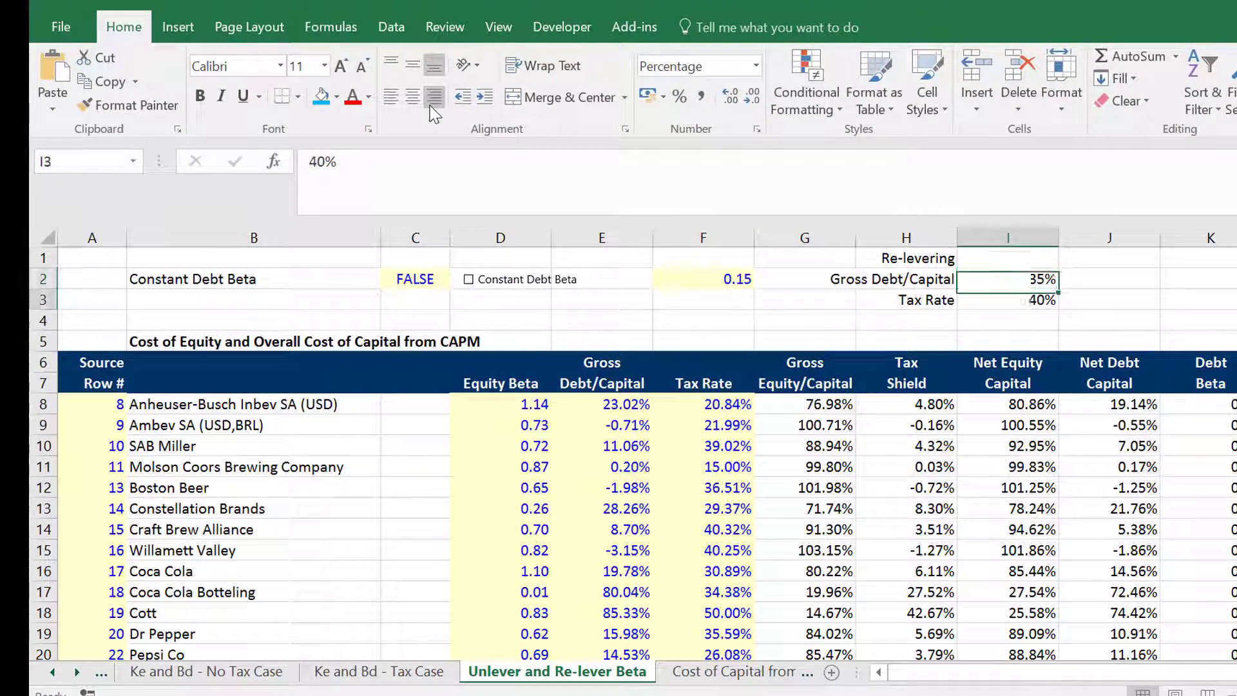
key("Down")
key("Left")
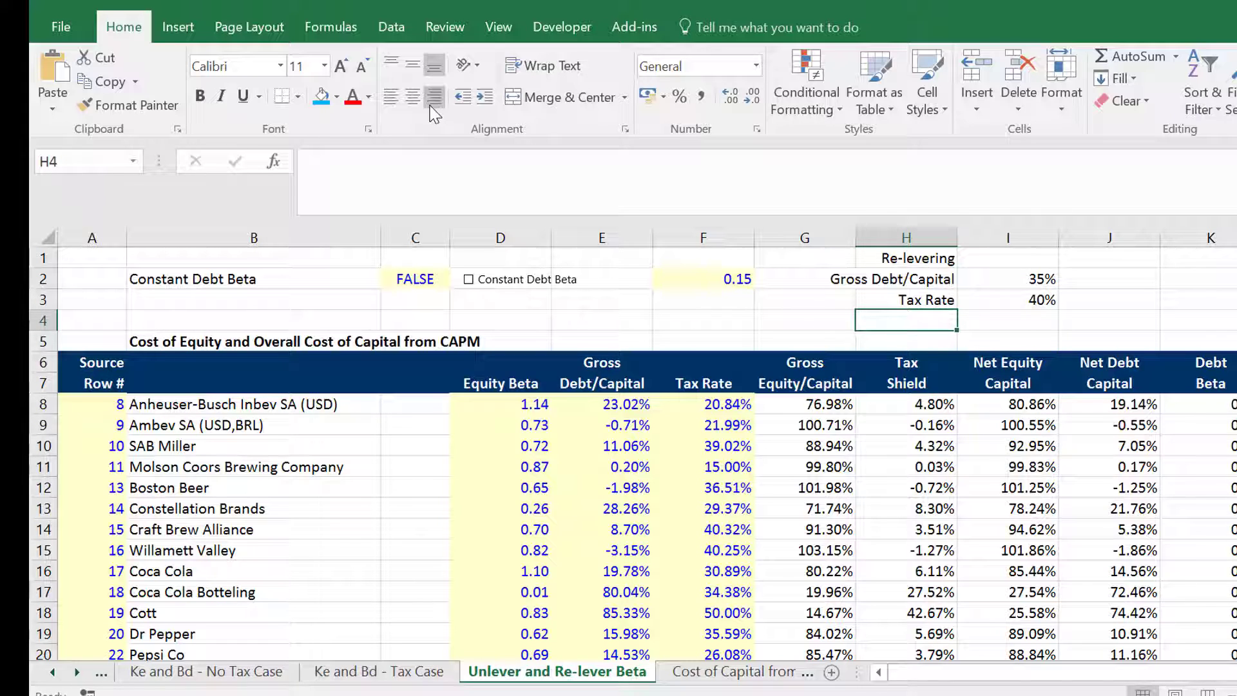
type("Beta")
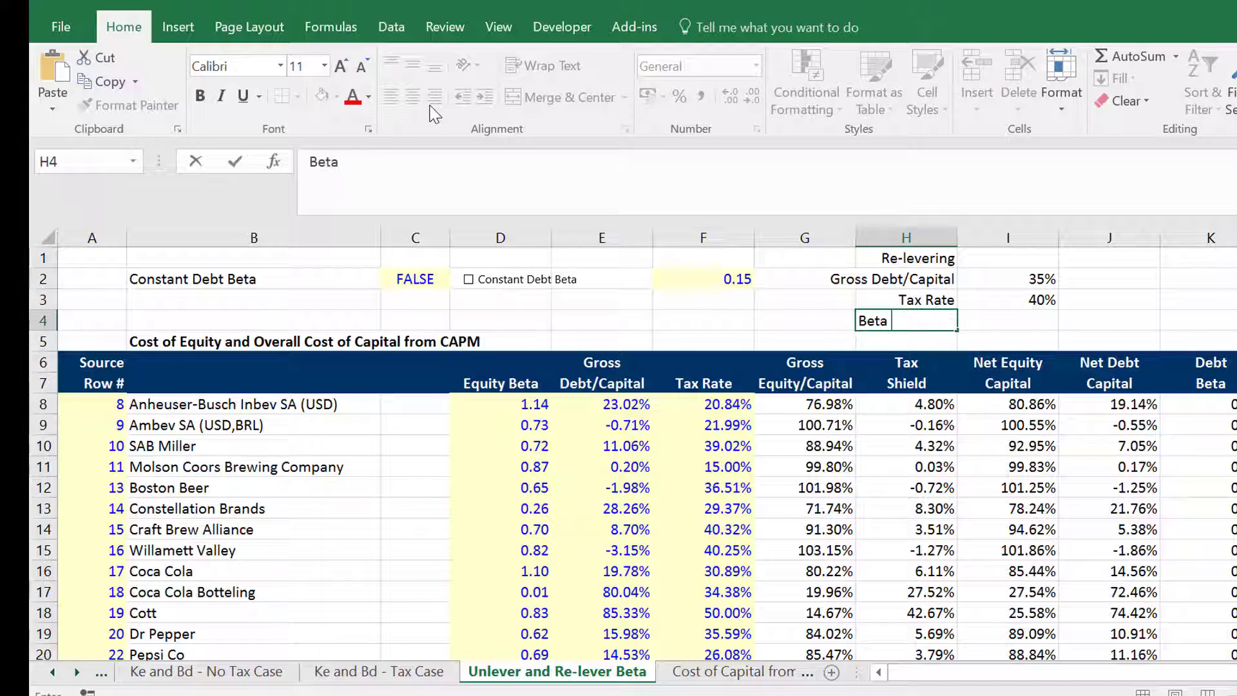
type(" on Assets")
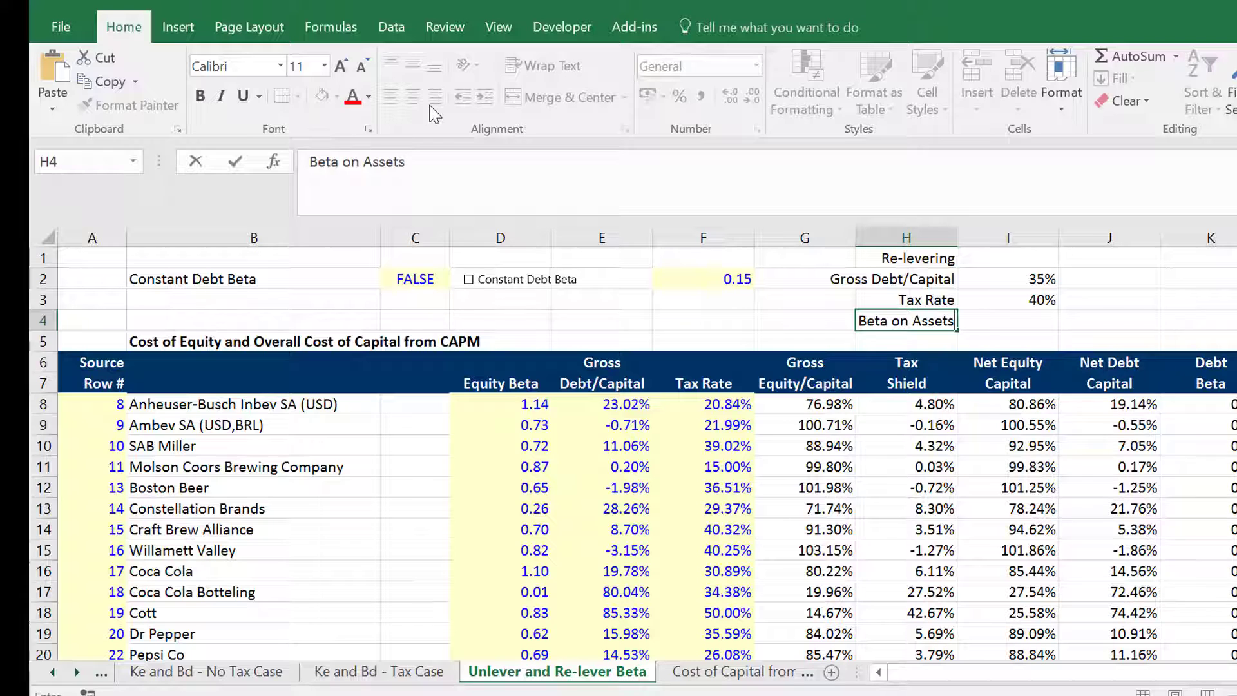
key("Return")
key("Up")
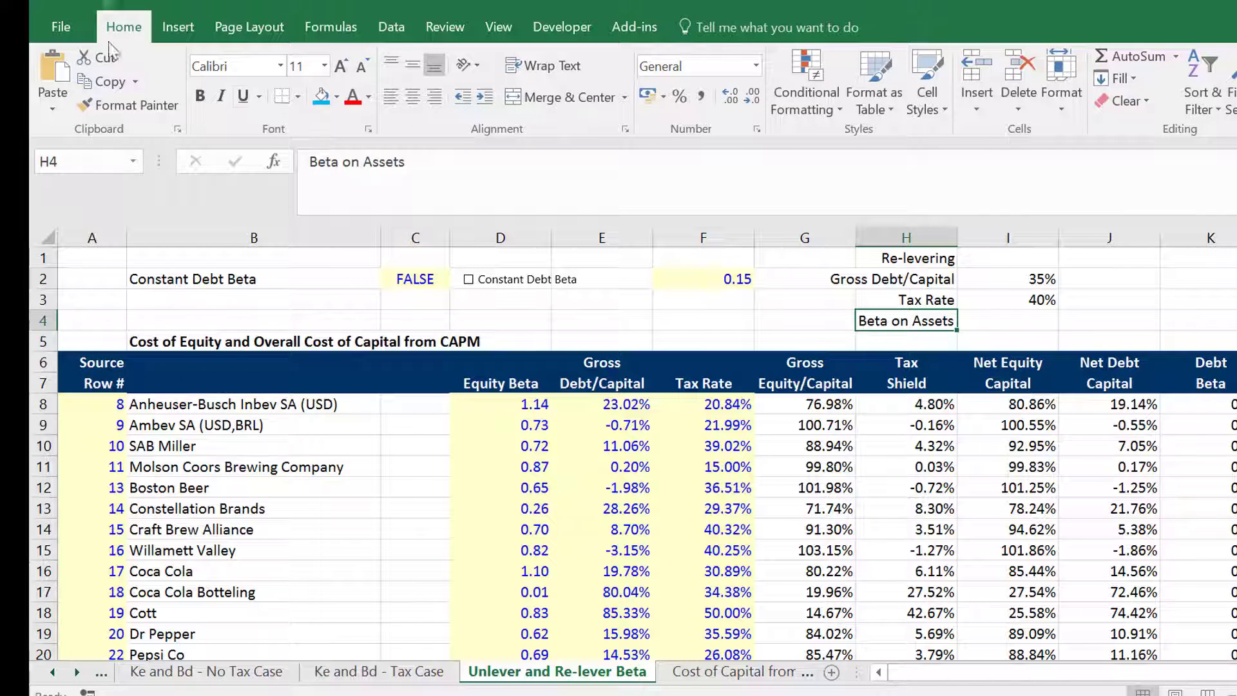
left_click(433, 98)
Calculate Beta on Assets in I4 as the average of the asset betas in L8:L24
key("Right")
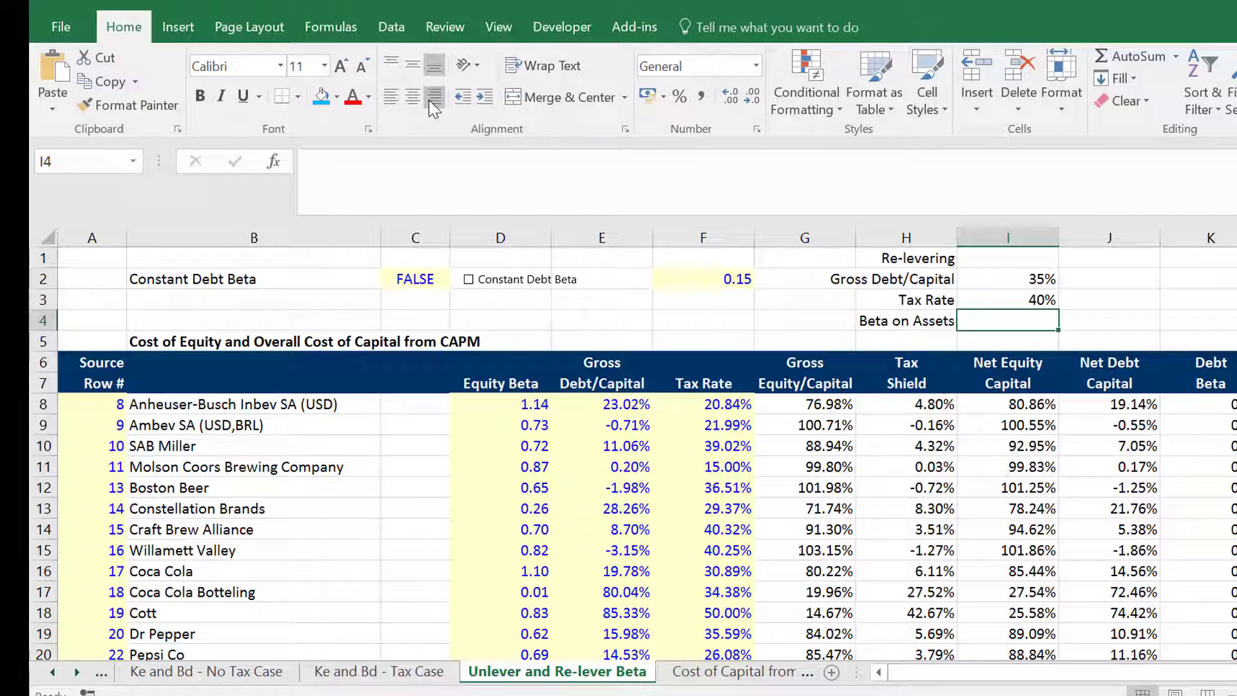
type("=ave")
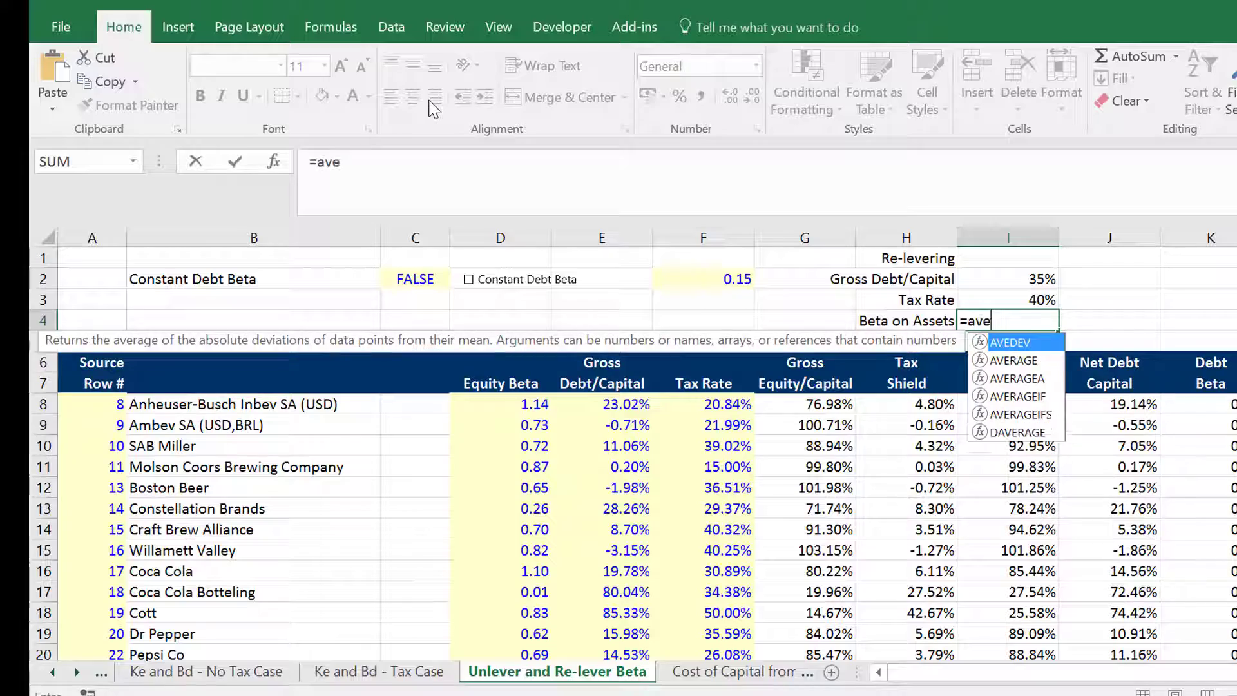
key("Tab")
key("Right")
key("Right")
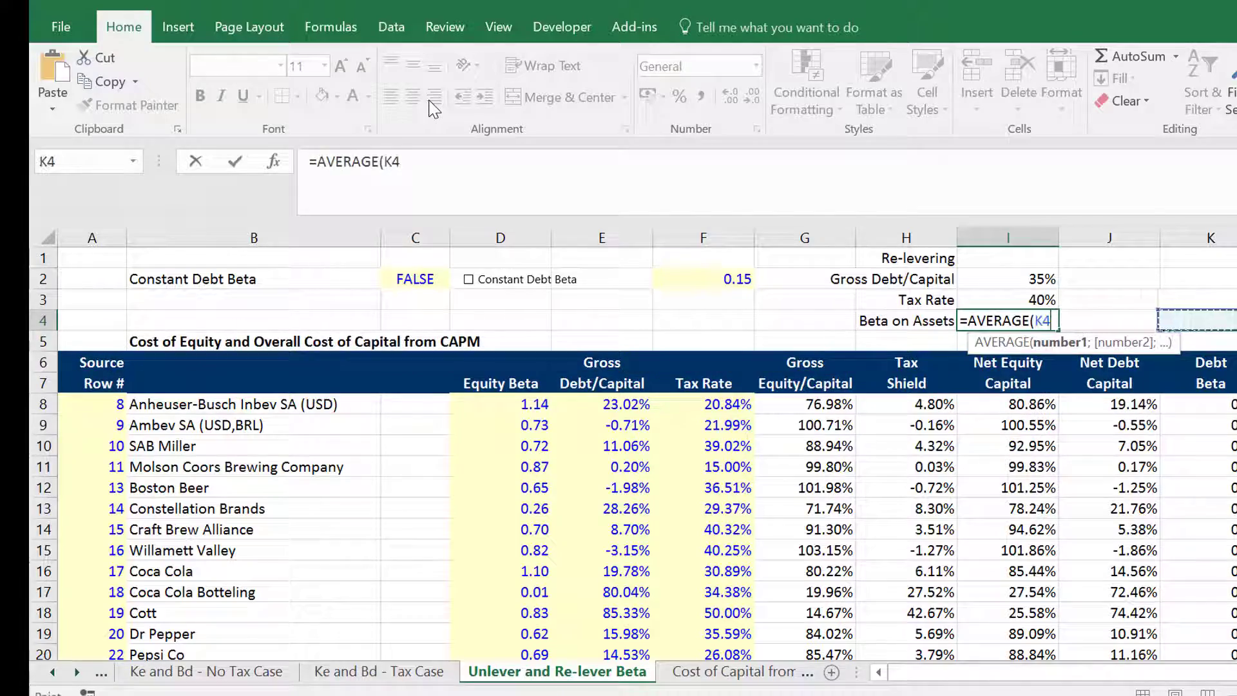
key("Right")
key("Down")
key("shift+Down")
key("ctrl+shift+Down")
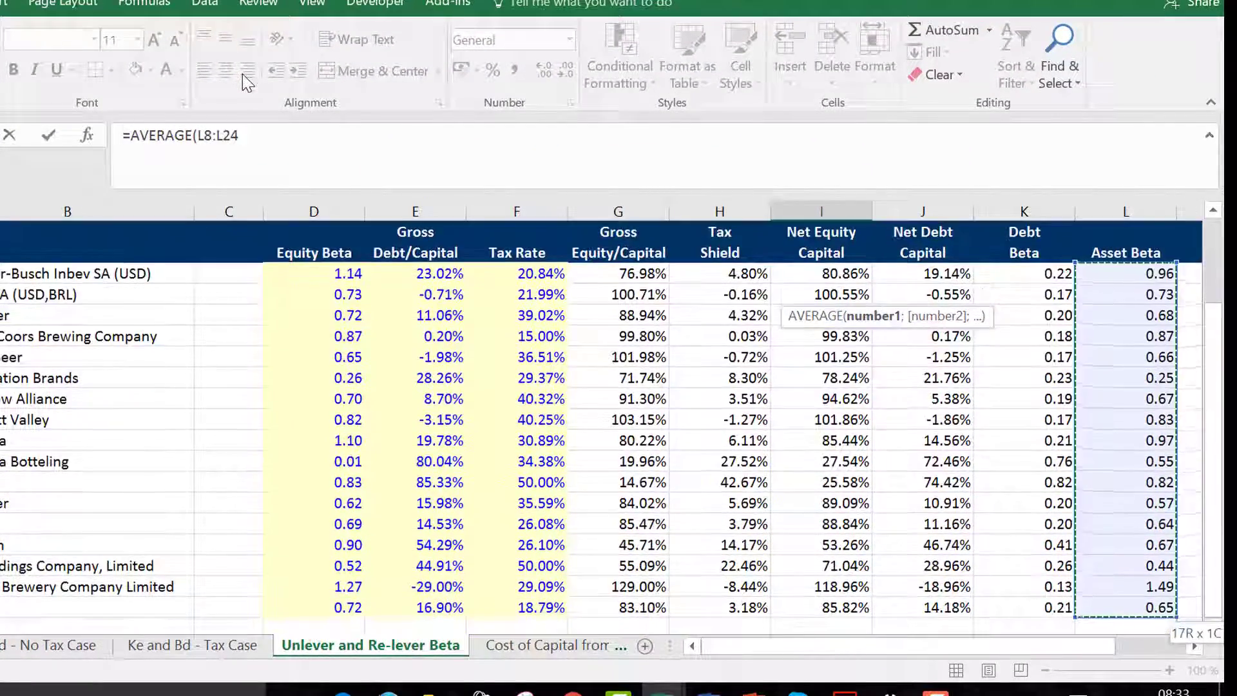
key("Return")
Add a Gross Equity label in K1 beside the re-levering inputs
key("Up")
key("Up")
key("Up")
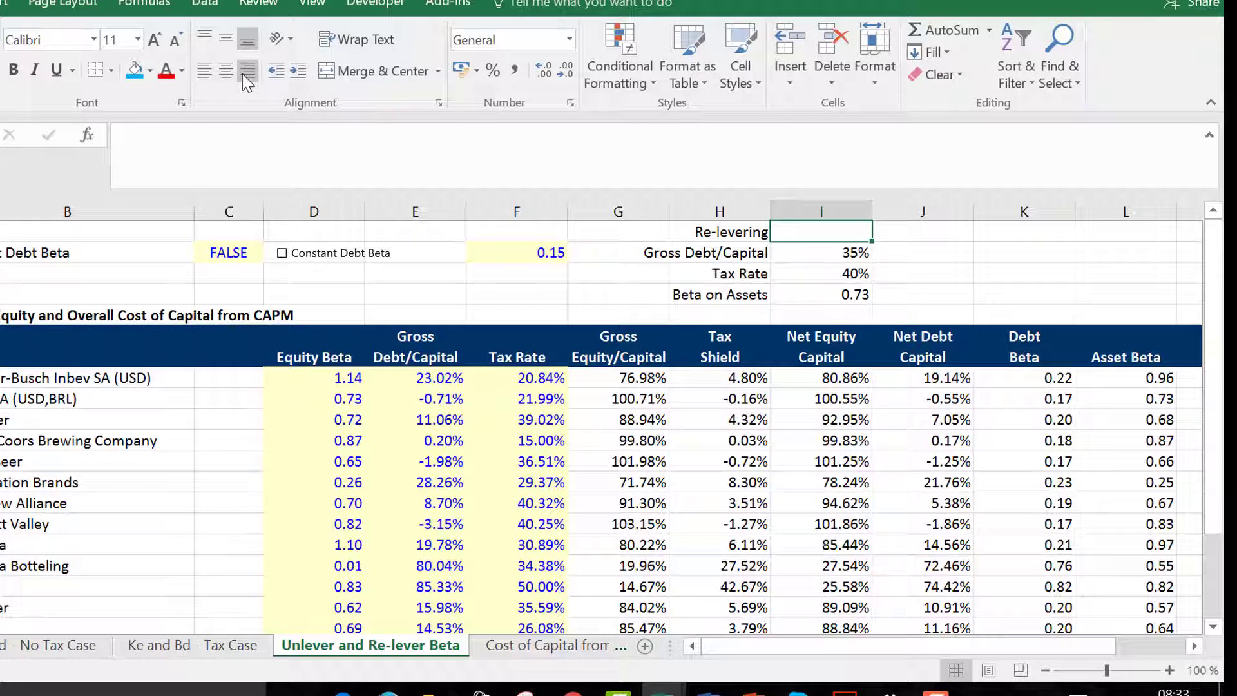
key("Right")
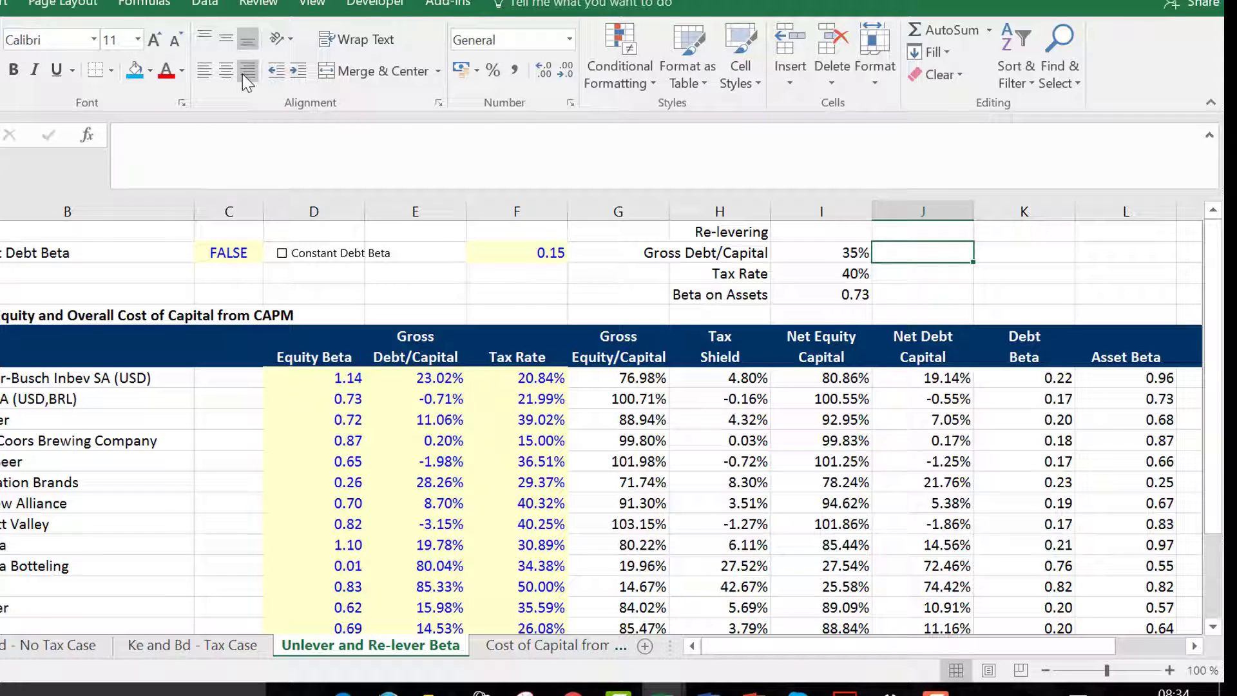
key("Right")
key("Up")
type("Gr")
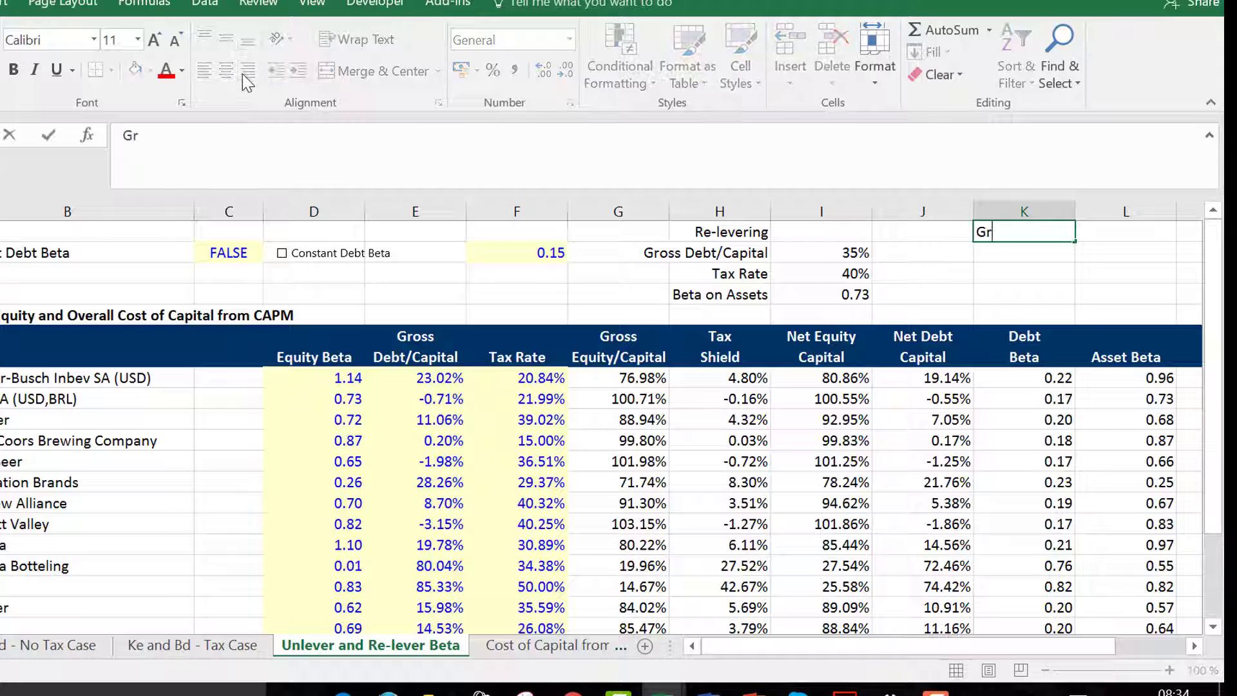
type("osseq")
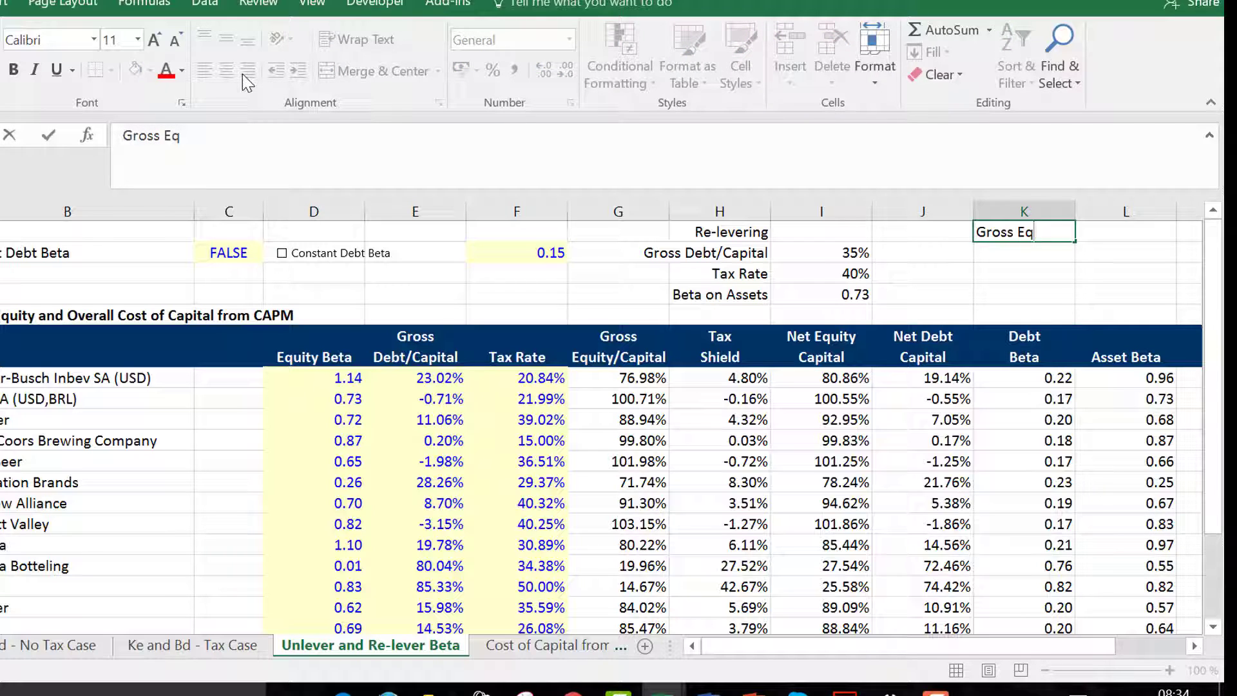
type("uity")
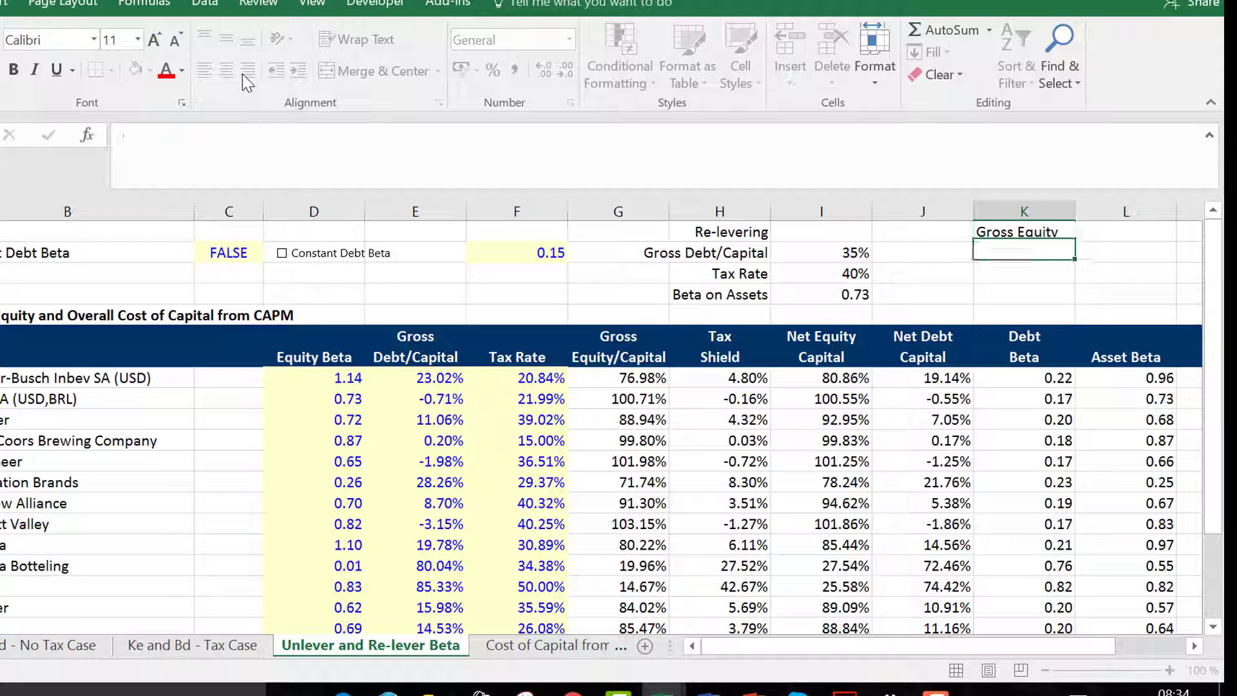
Calculate Gross Equity in L1 as one minus the Gross Debt/Capital input, =1-I2
key("Tab")
type("-")
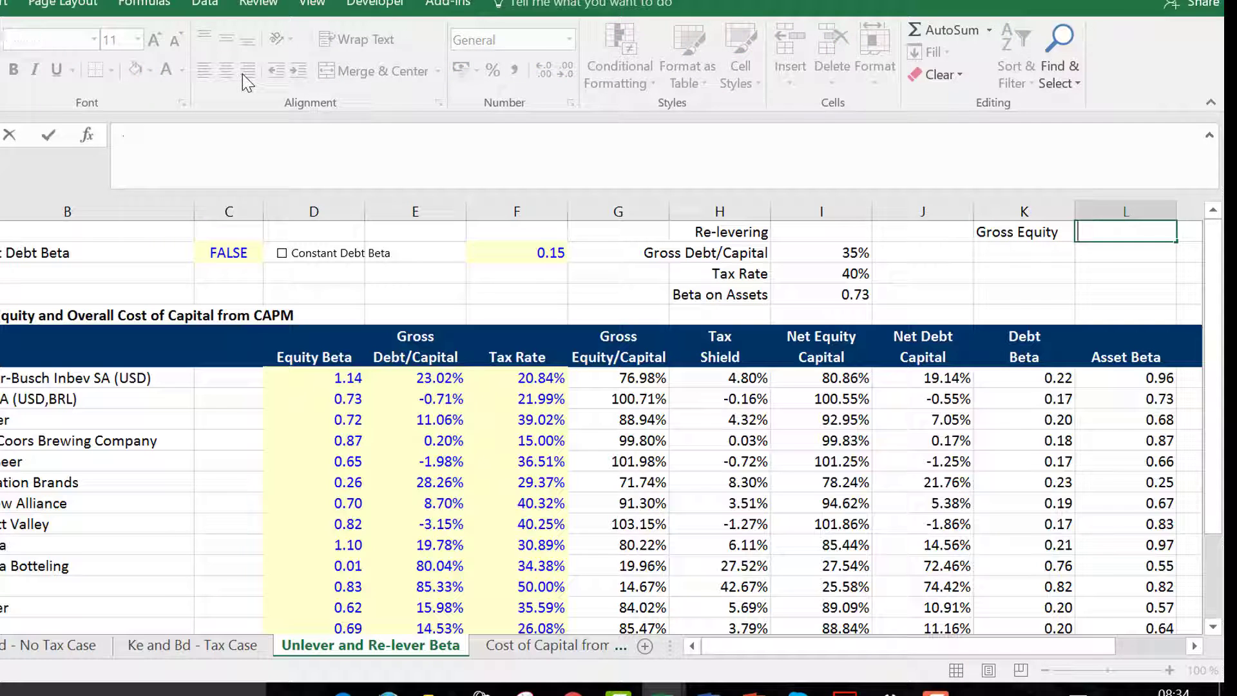
type("=1-")
key("Left")
key("Left")
key("Left")
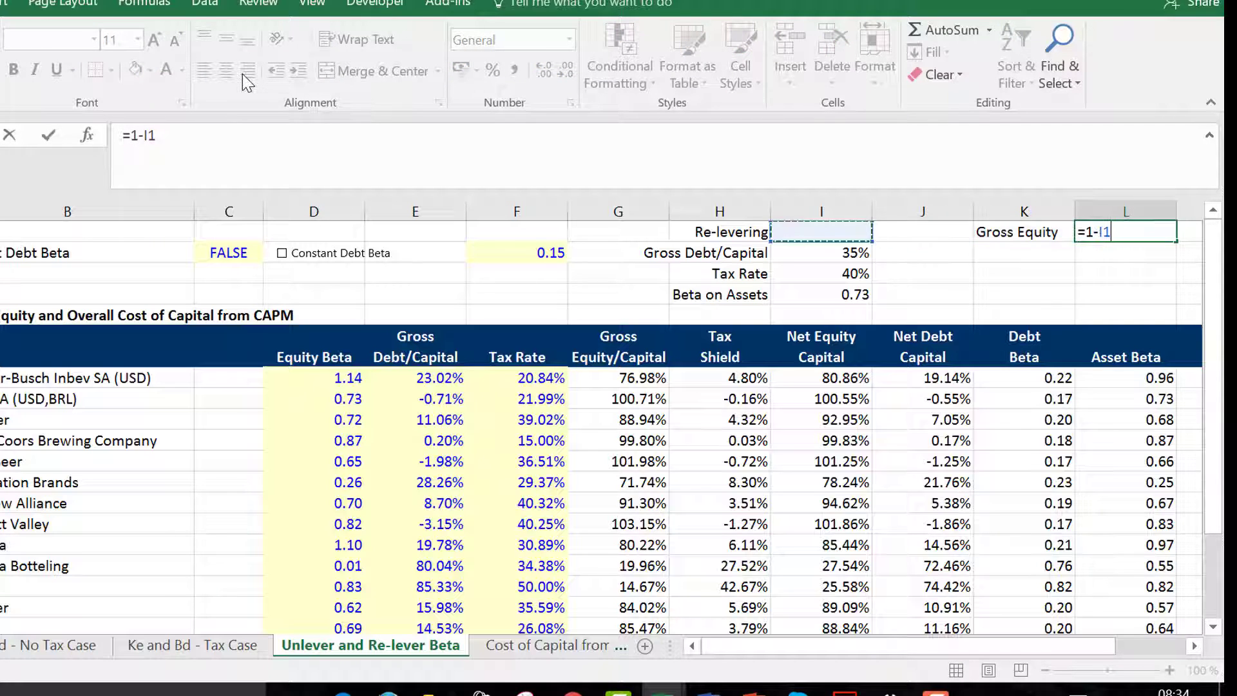
key("Down")
key("Return")
Add a Tax Effect label in K2 below Gross Equity
key("Left")
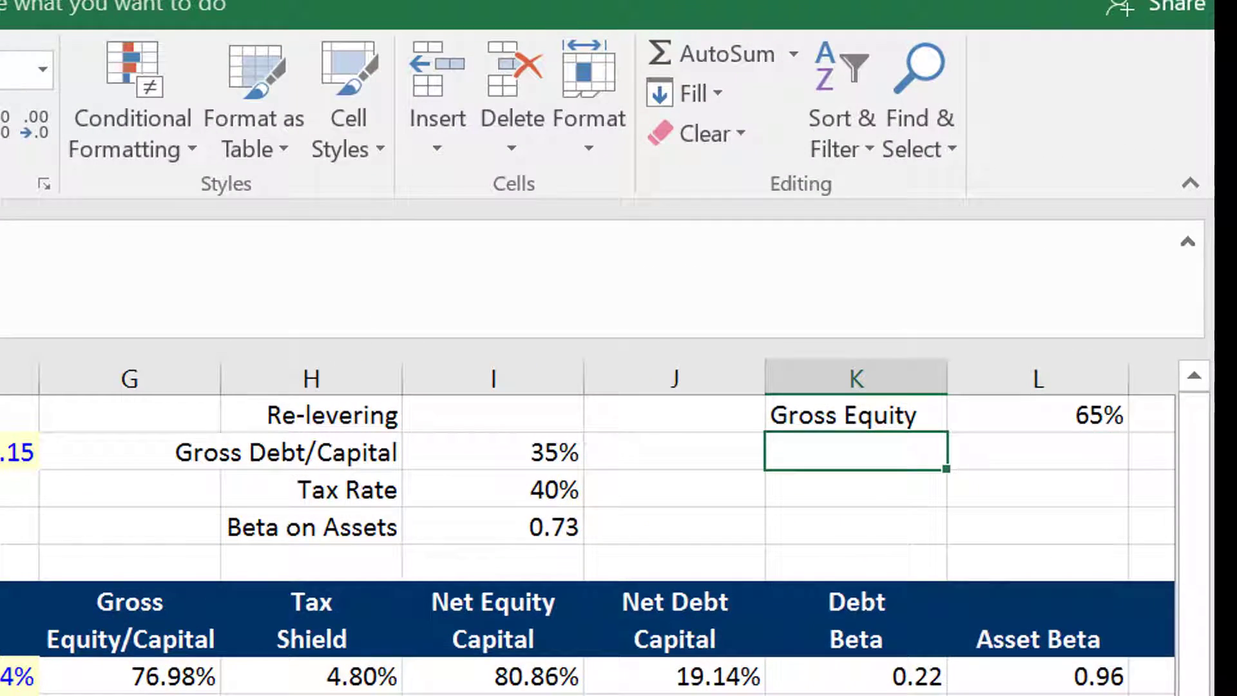
type("Tax Ef")
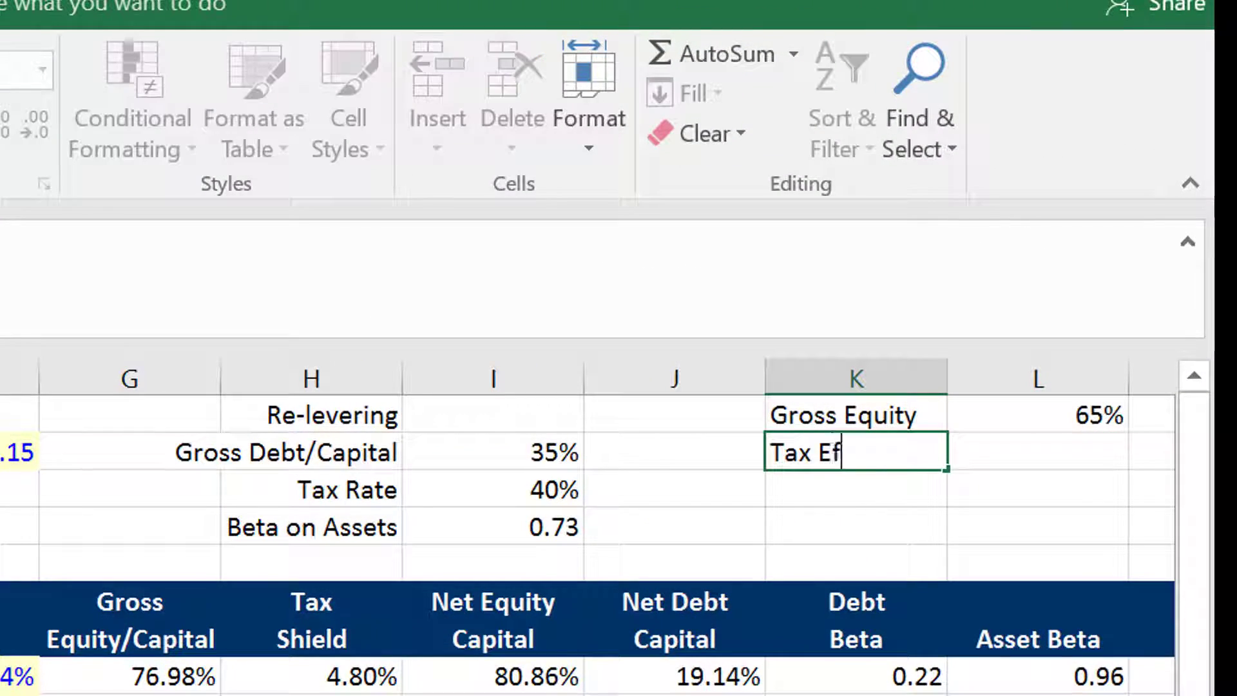
type("fect")
Calculate the Tax Effect in L2 as Tax Rate times Gross Debt/Capital, =I3*I2
key("Tab")
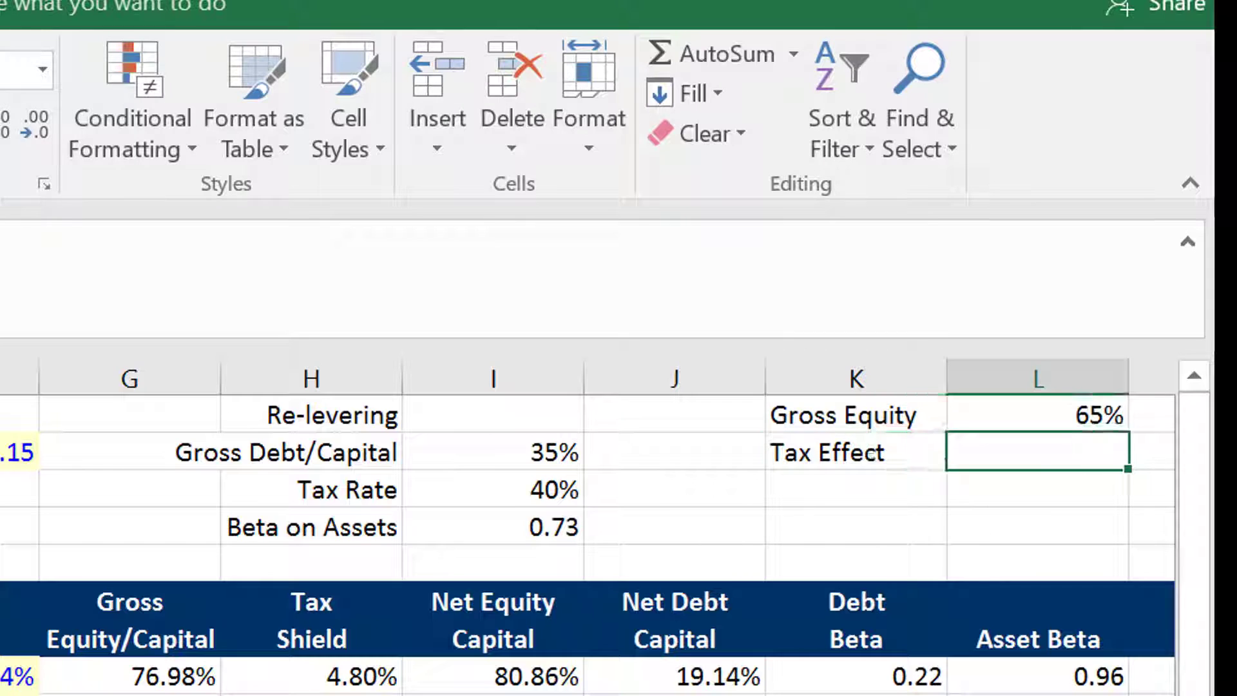
type("=")
key("Left")
key("Left")
key("Left")
key("Left")
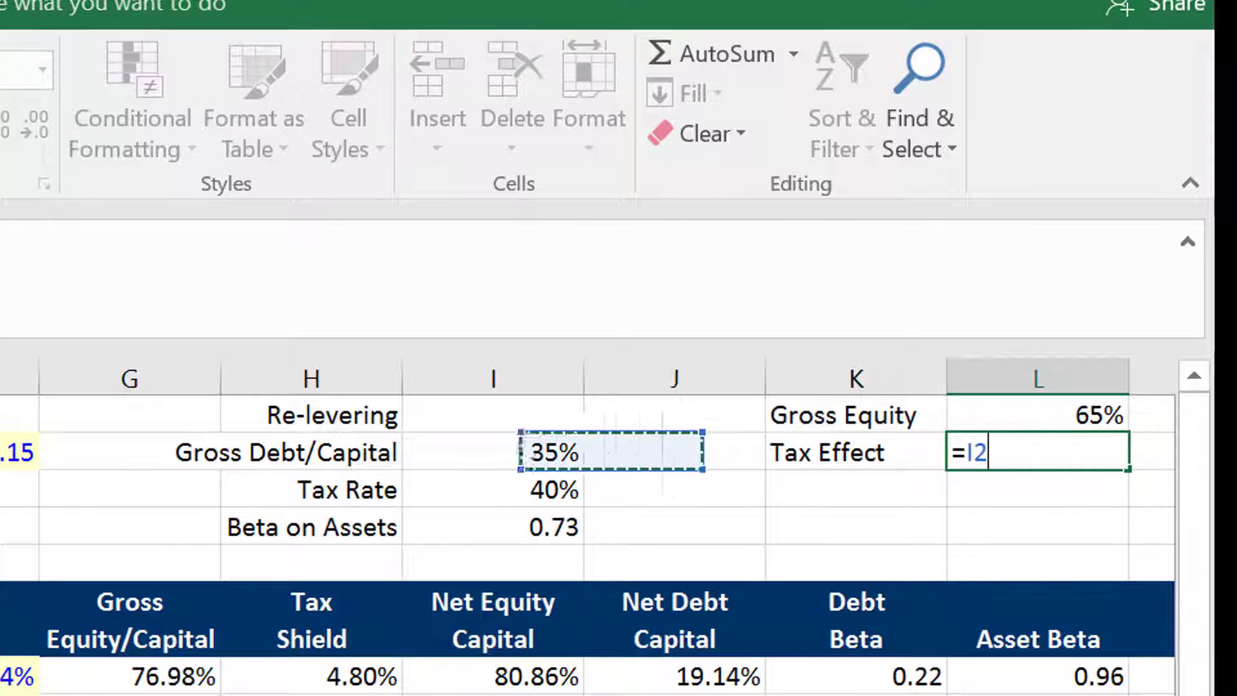
key("Down")
key("Right")
type("*")
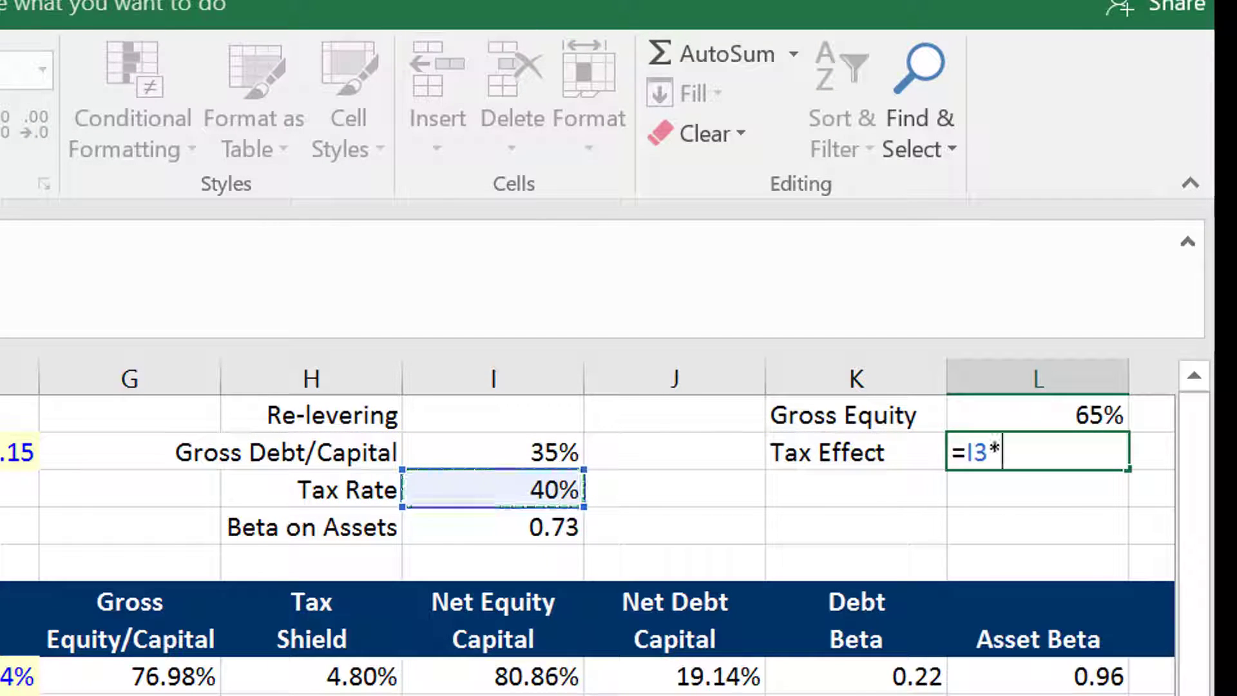
key("Up")
key("Left")
key("Left")
key("Left")
key("Down")
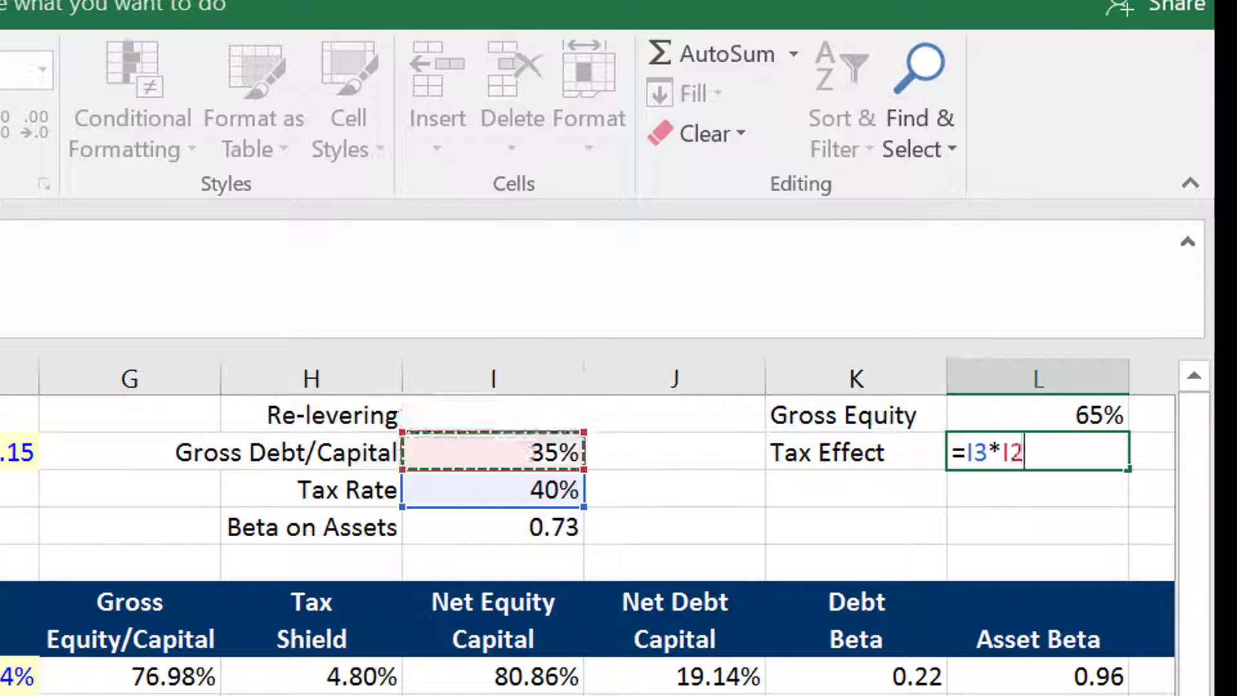
key("Return")
Add a Net Equity label in K3 below Tax Effect
key("Left")
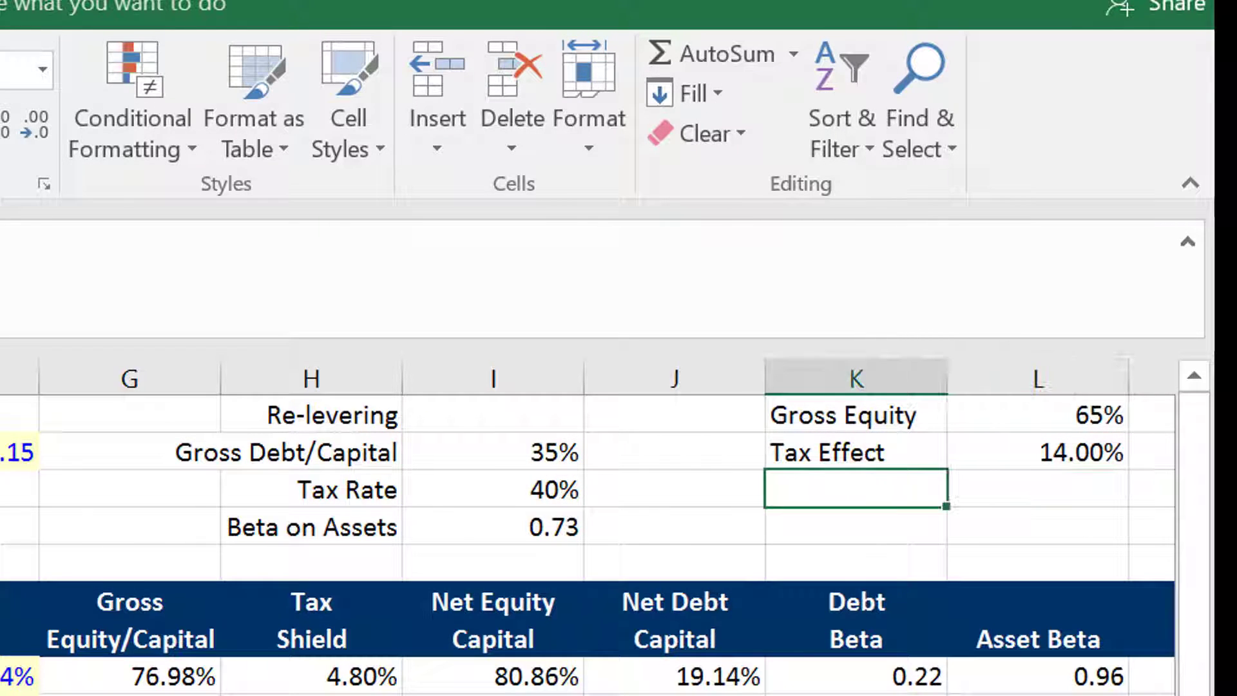
type("Net ")
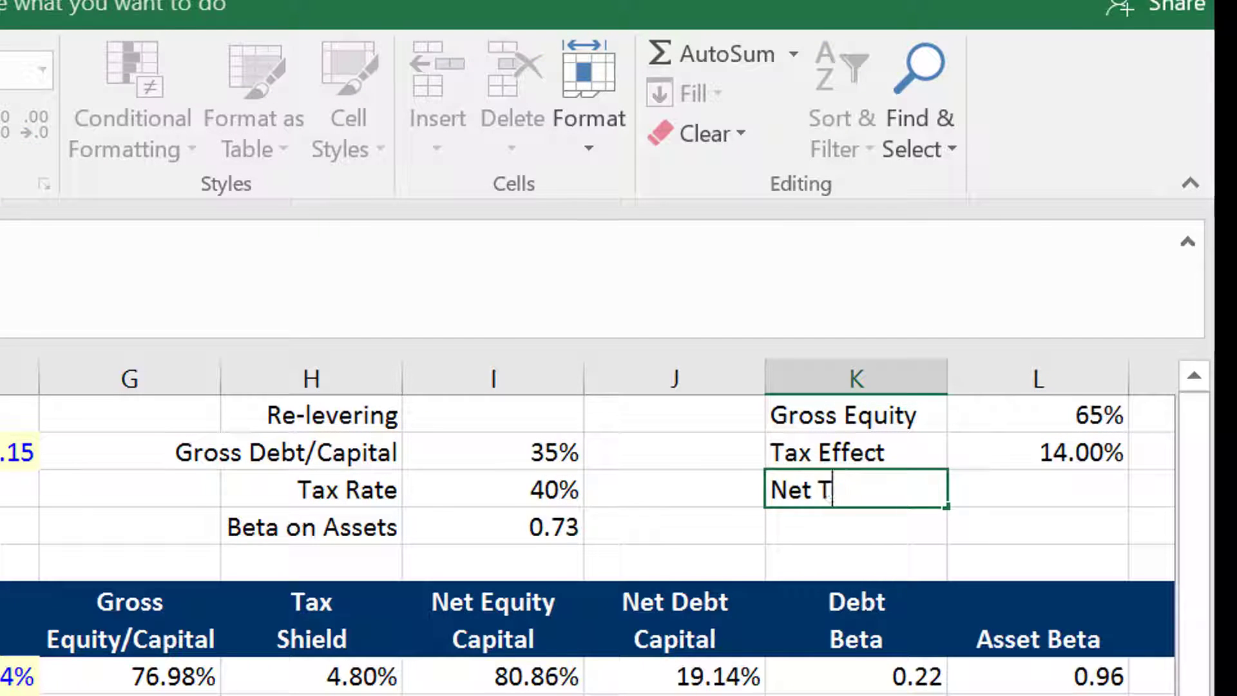
type("Equity")
key("Return")
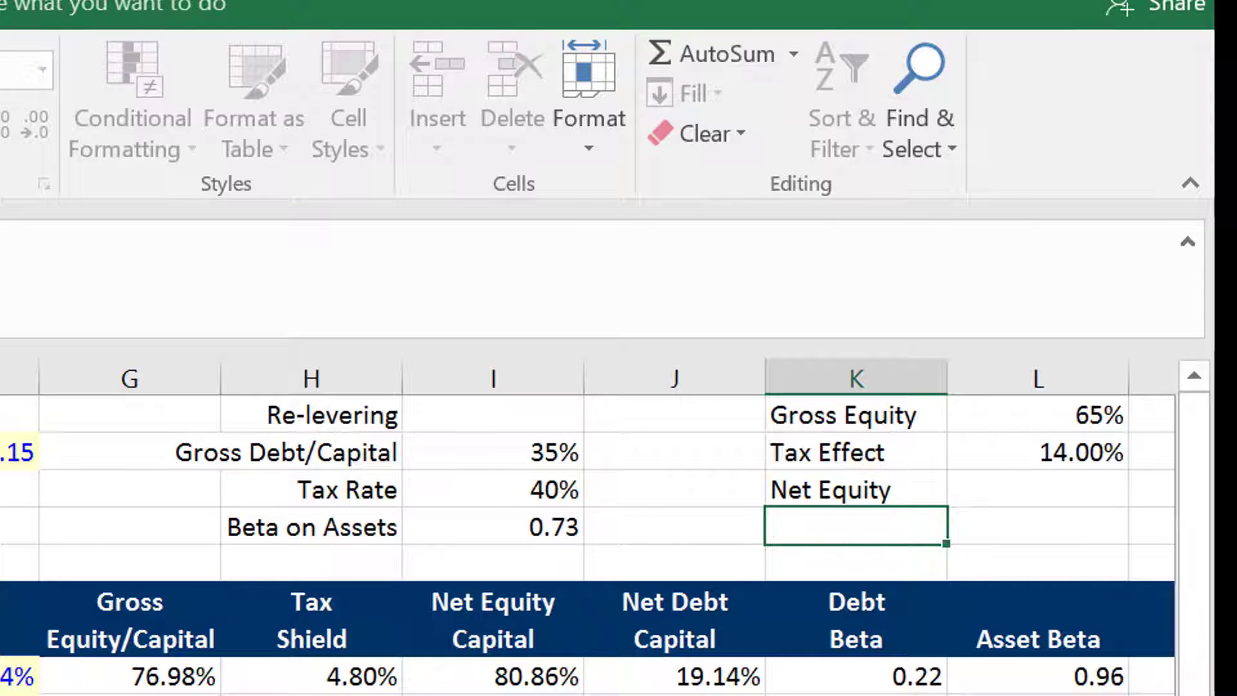
key("Right")
type("-")
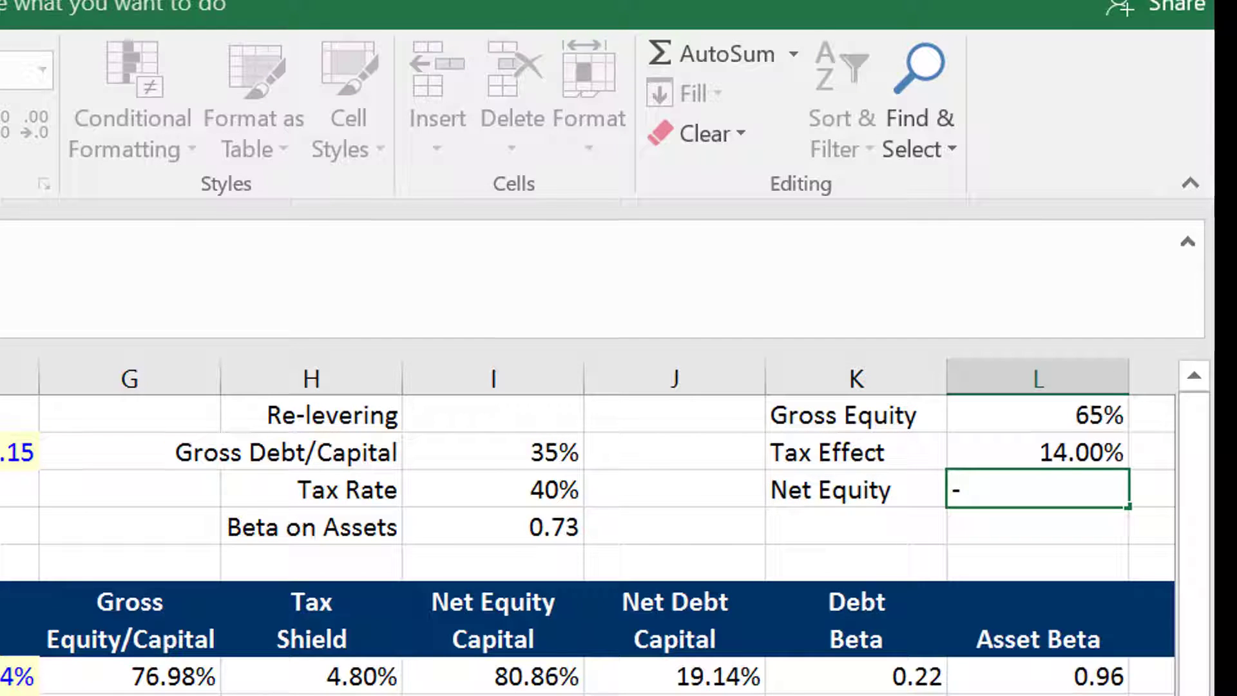
key("Escape")
type("=1-")
key("Up")
key("Up")
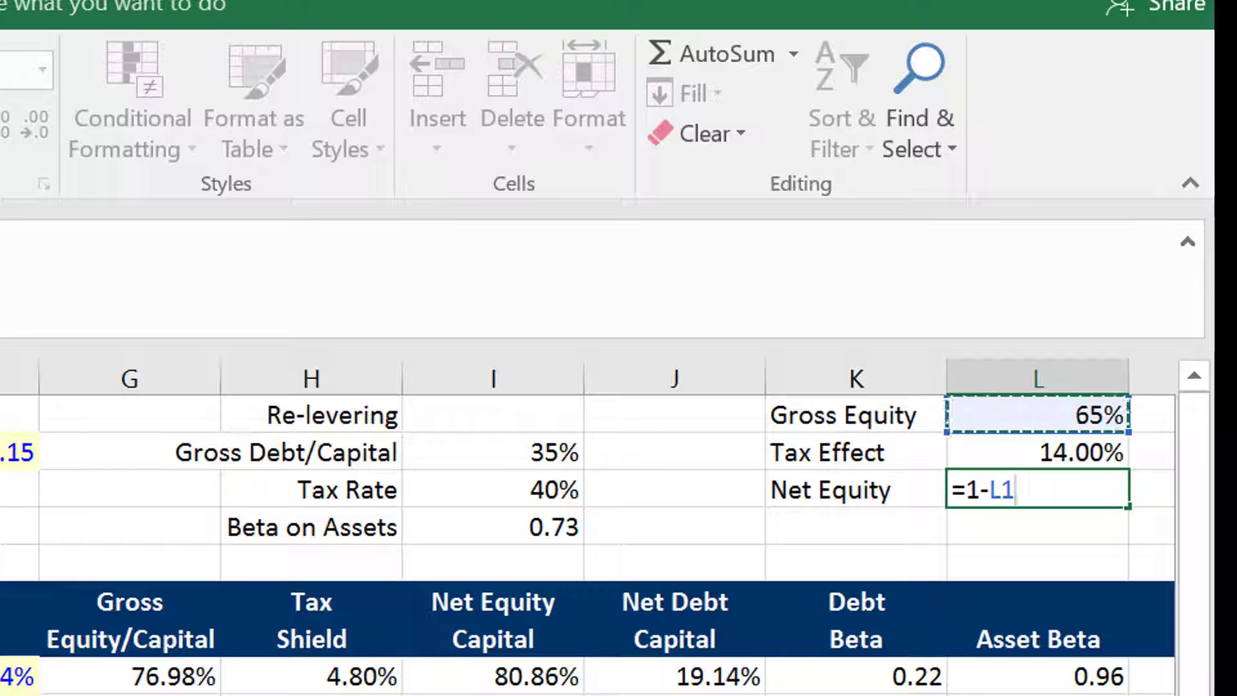
key("Escape")
Calculate Net Equity in L3 as =L1/(1-L2) and format it as a percentage with two decimals
type("=")
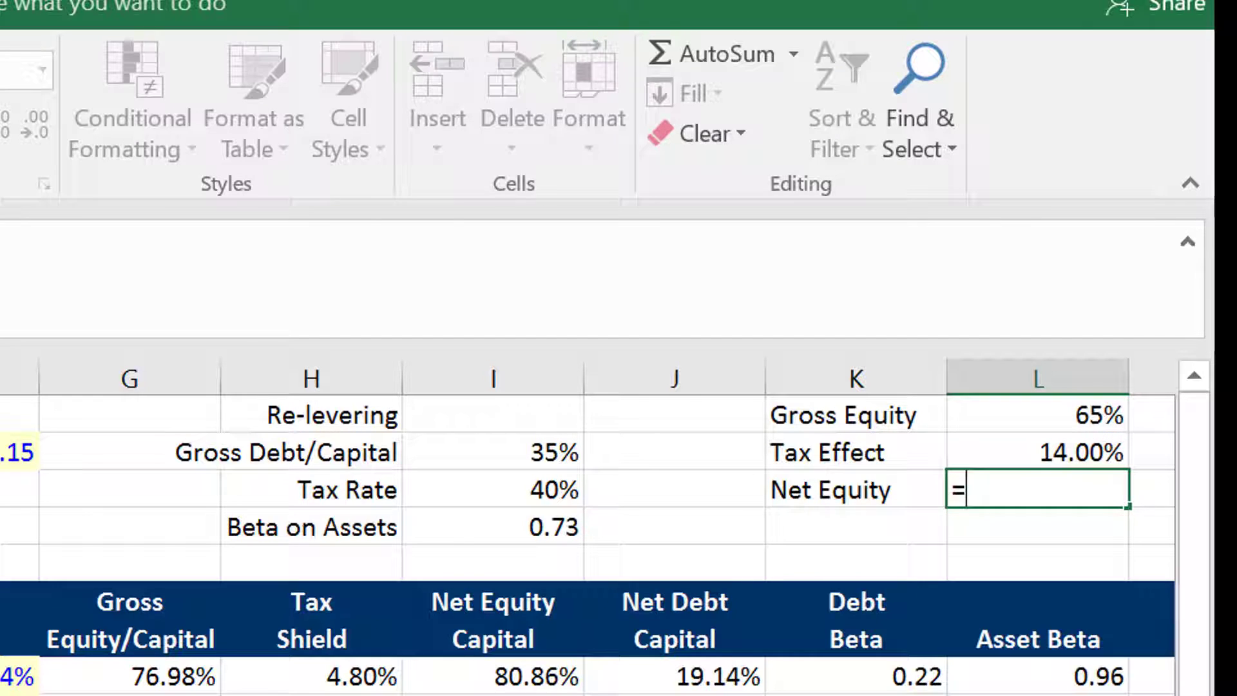
key("Up")
key("Up")
type("/")
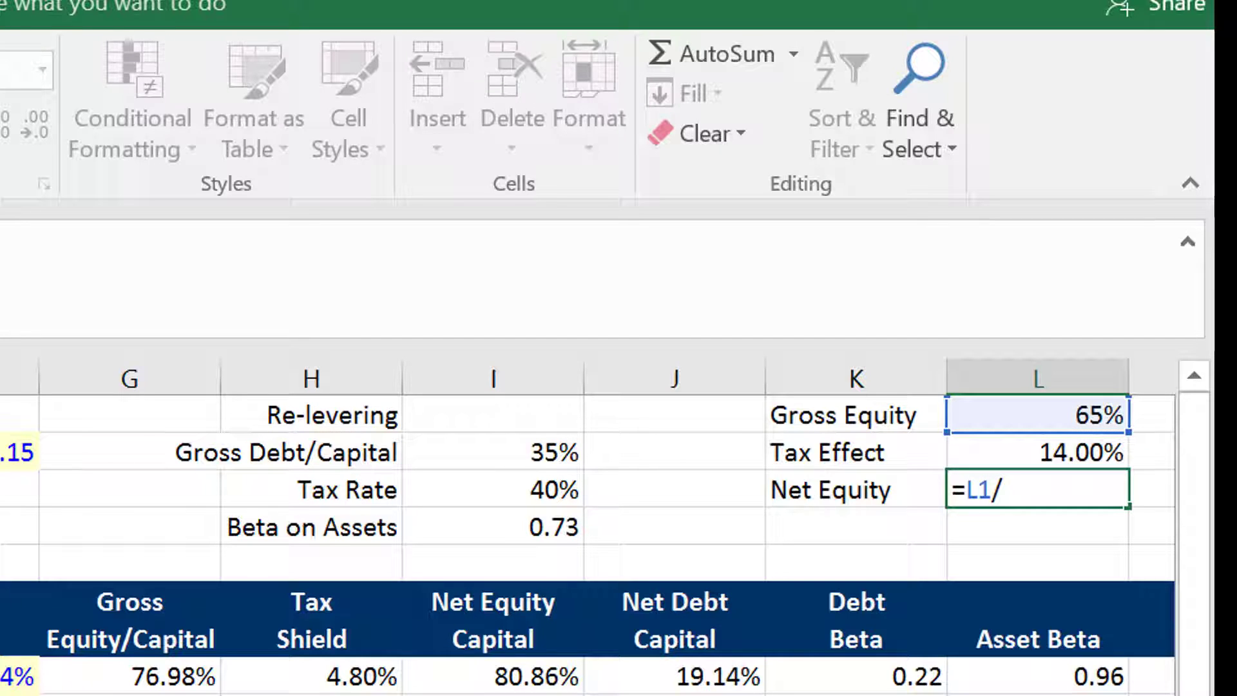
type("(1-")
key("Up")
key("Return")
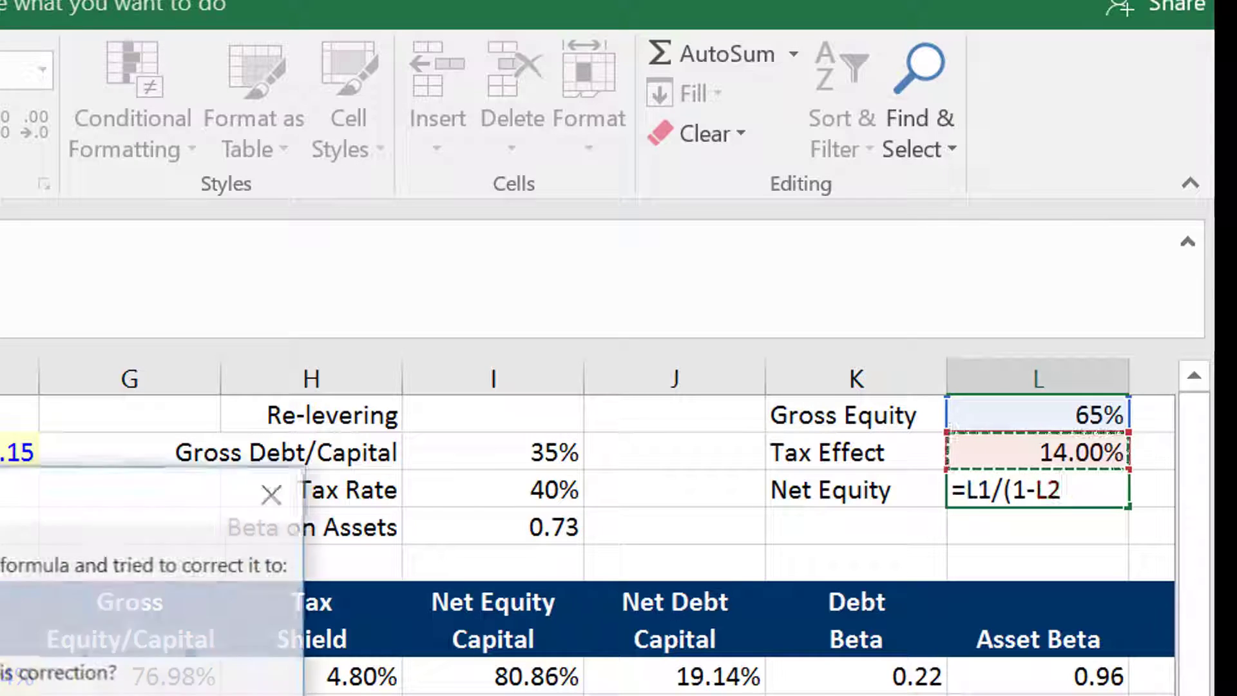
key("Return")
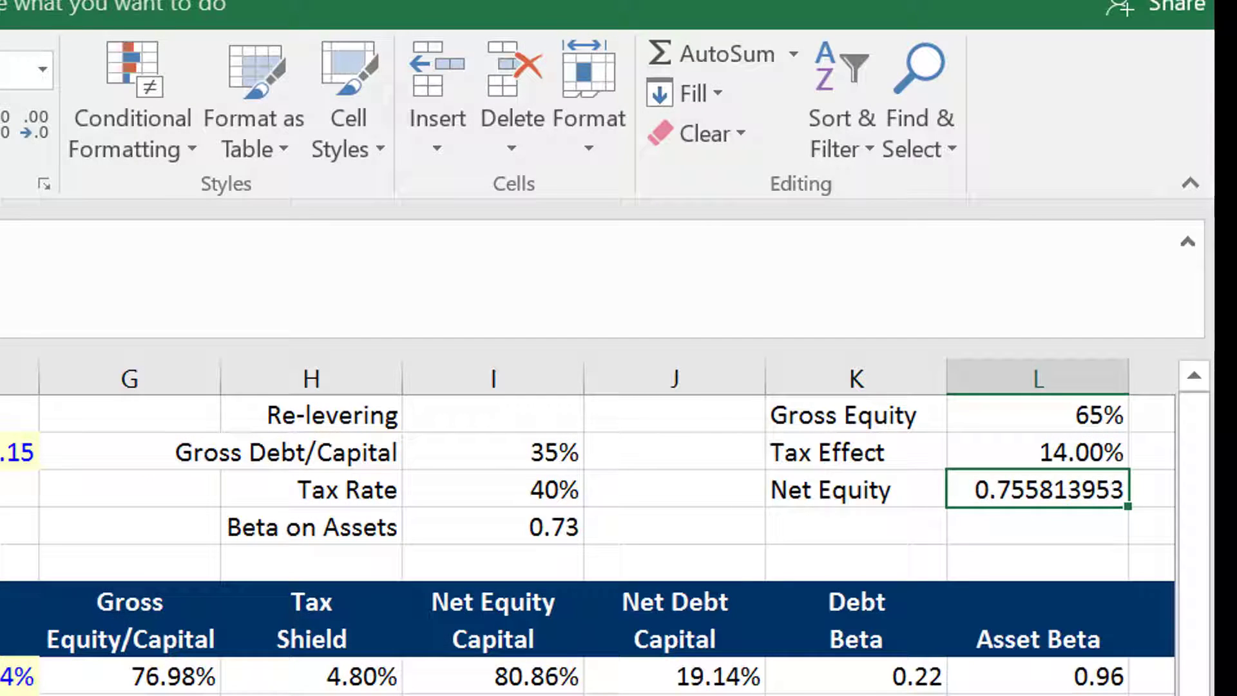
key("ctrl+shift+5")
Add a Net Debt label in K4 below Net Equity
key("Left")
key("Down")
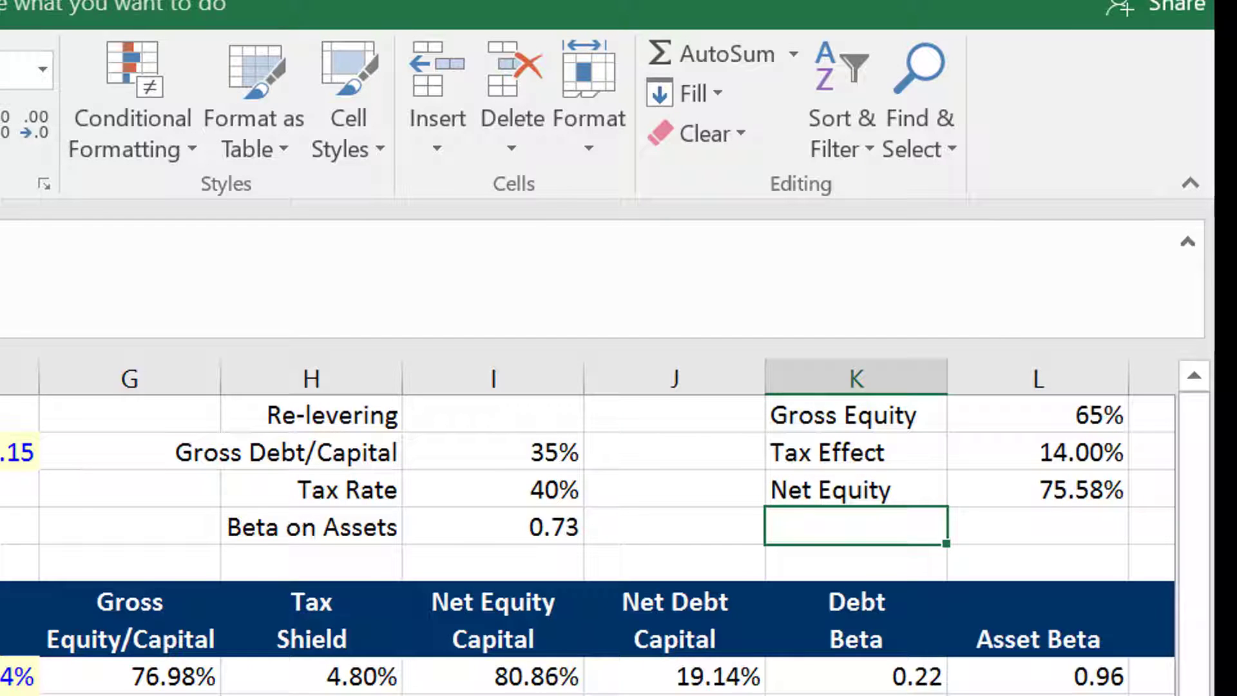
type("Net Debt")
key("Return")
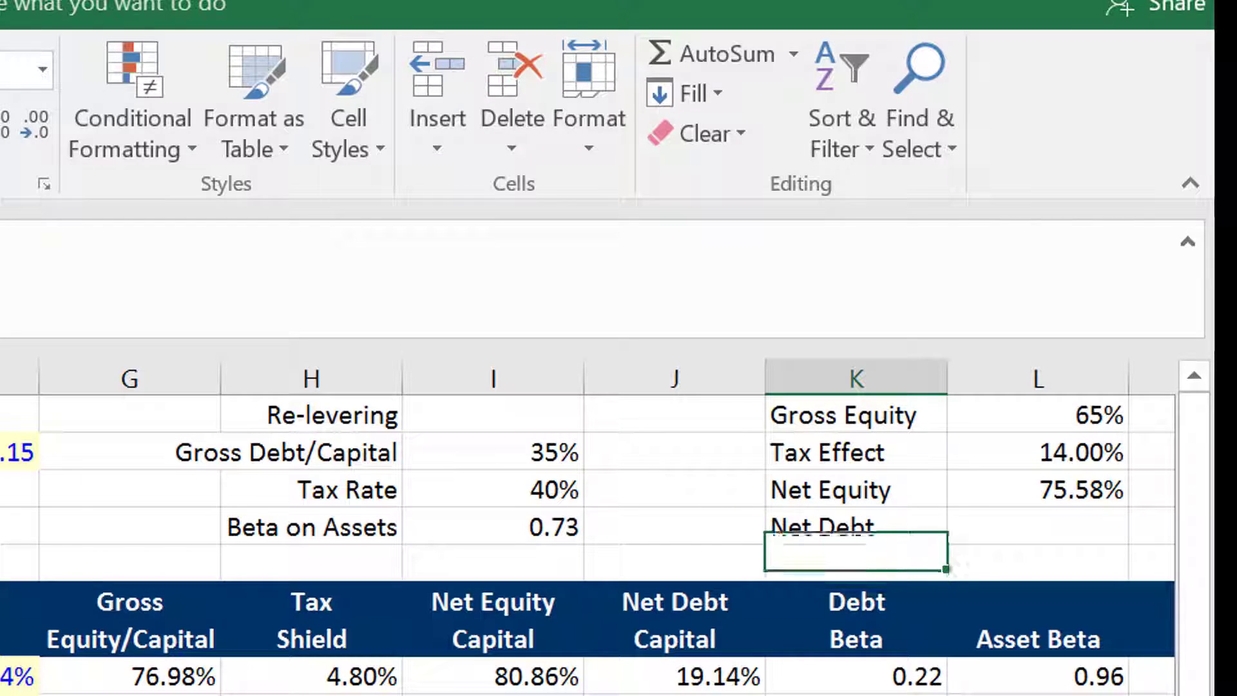
Calculate Net Debt in L4 as one minus the Net Equity percentage, =1-L3
key("Up")
key("Right")
type("1-0")
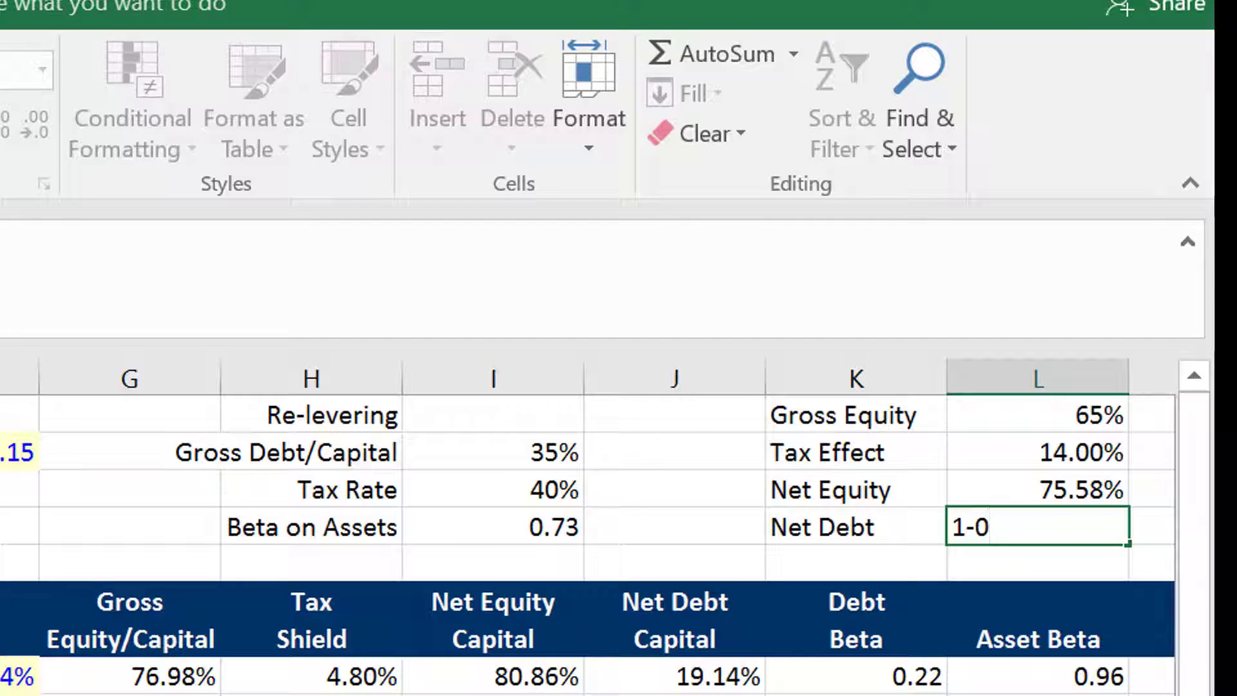
key("Up")
key("Down")
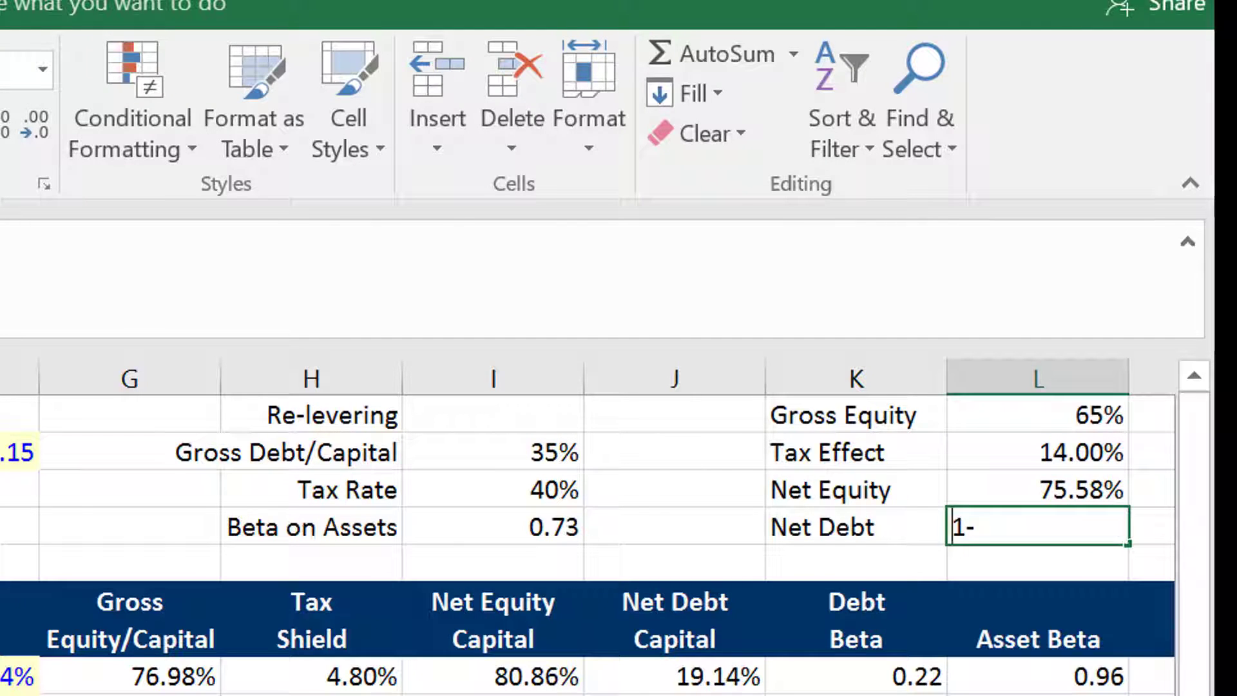
type("=1-")
key("Up")
key("Return")
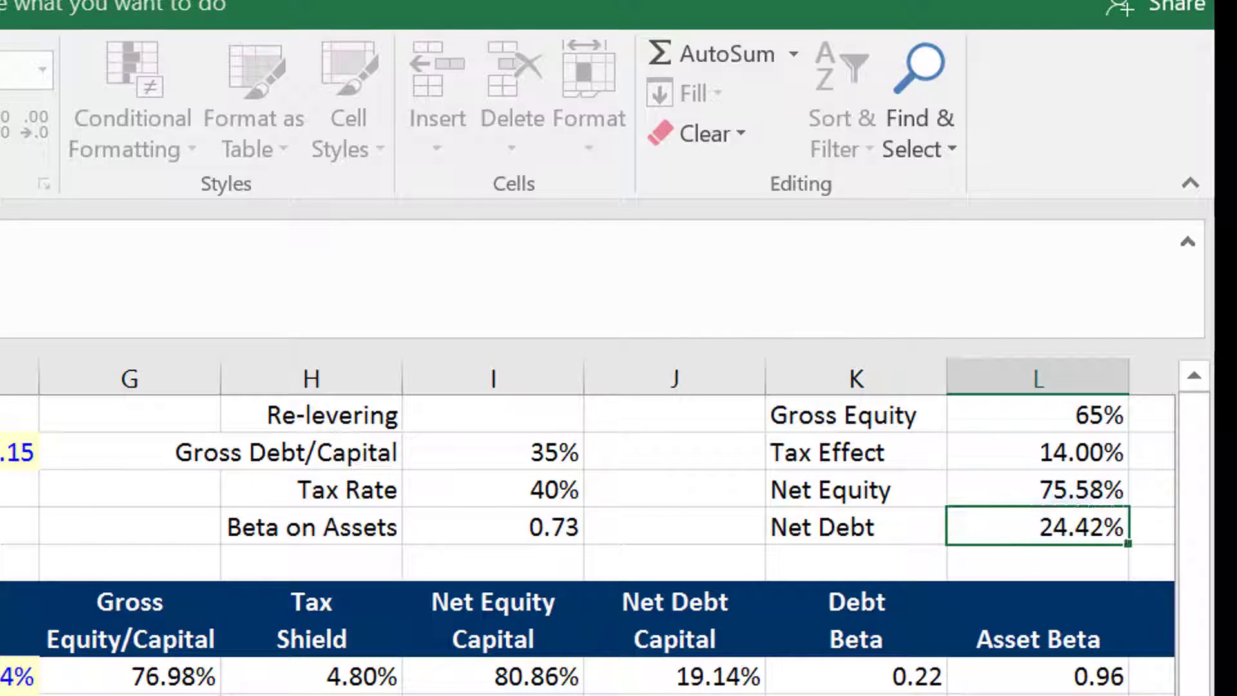
key("Up")
key("Right")
key("Right")
key("Left")
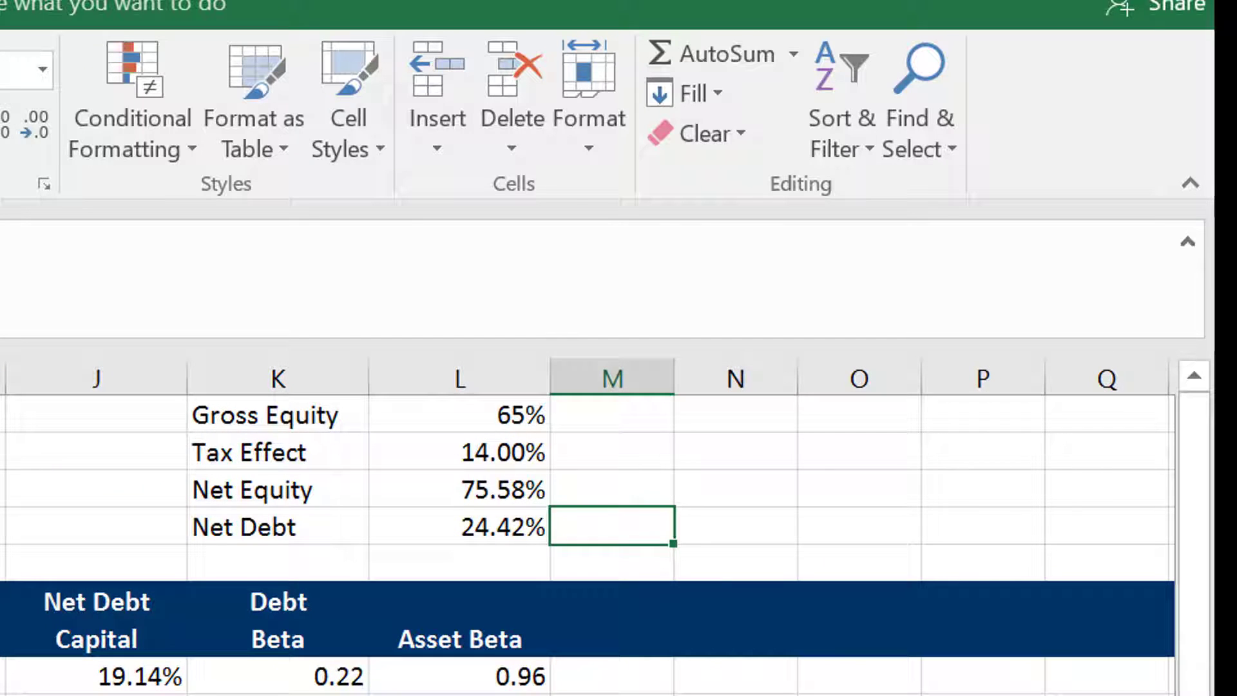
key("Up")
key("Up")
key("Up")
key("Right")
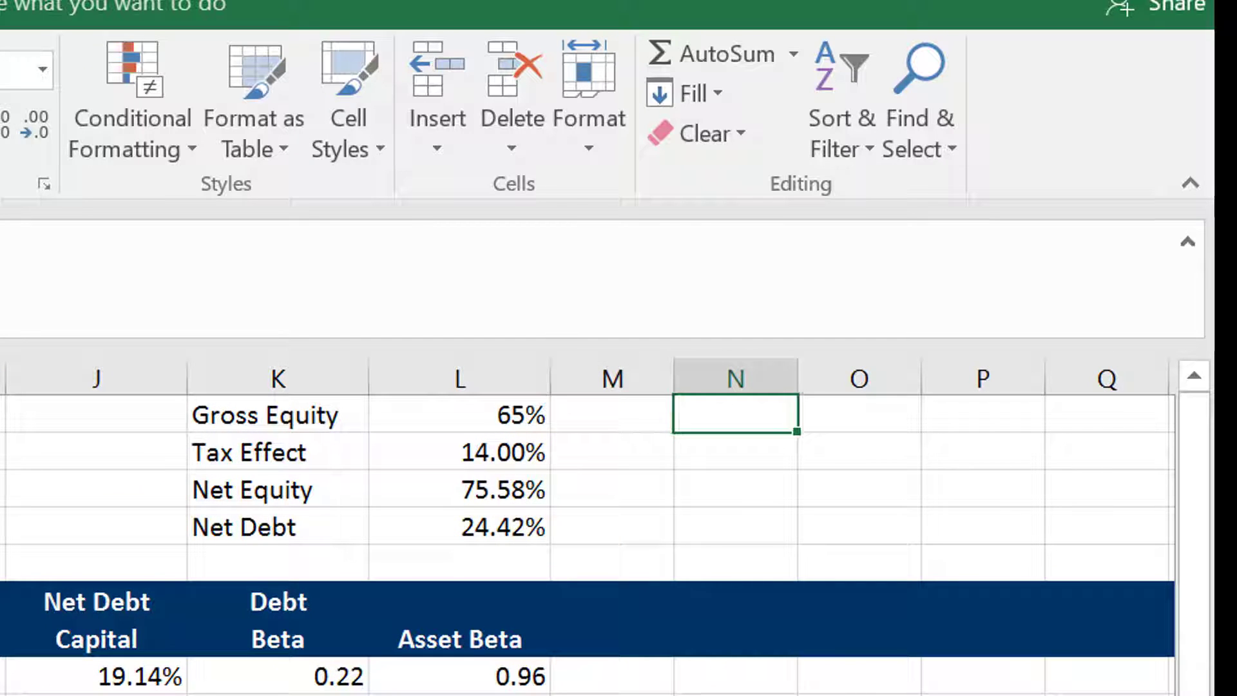
key("Down")
key("Down")
key("Down")
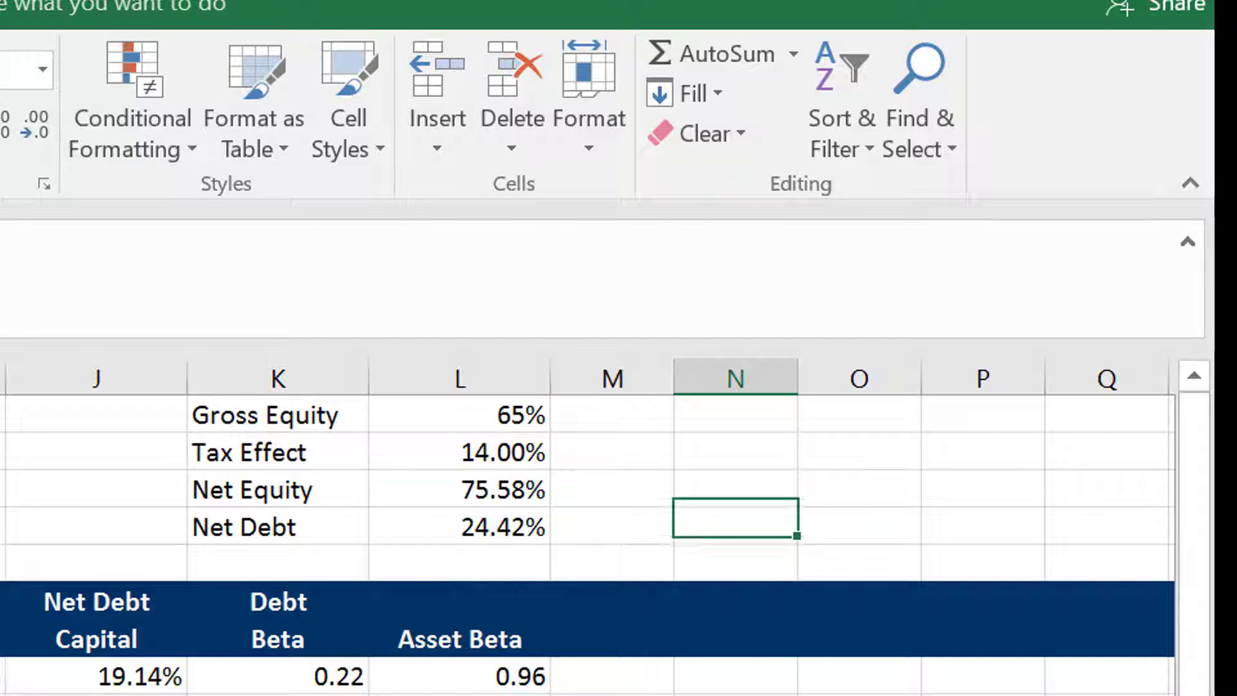
key("Up")
key("Up")
key("Up")
key("Left")
key("Left")
key("Left")
key("Left")
key("Left")
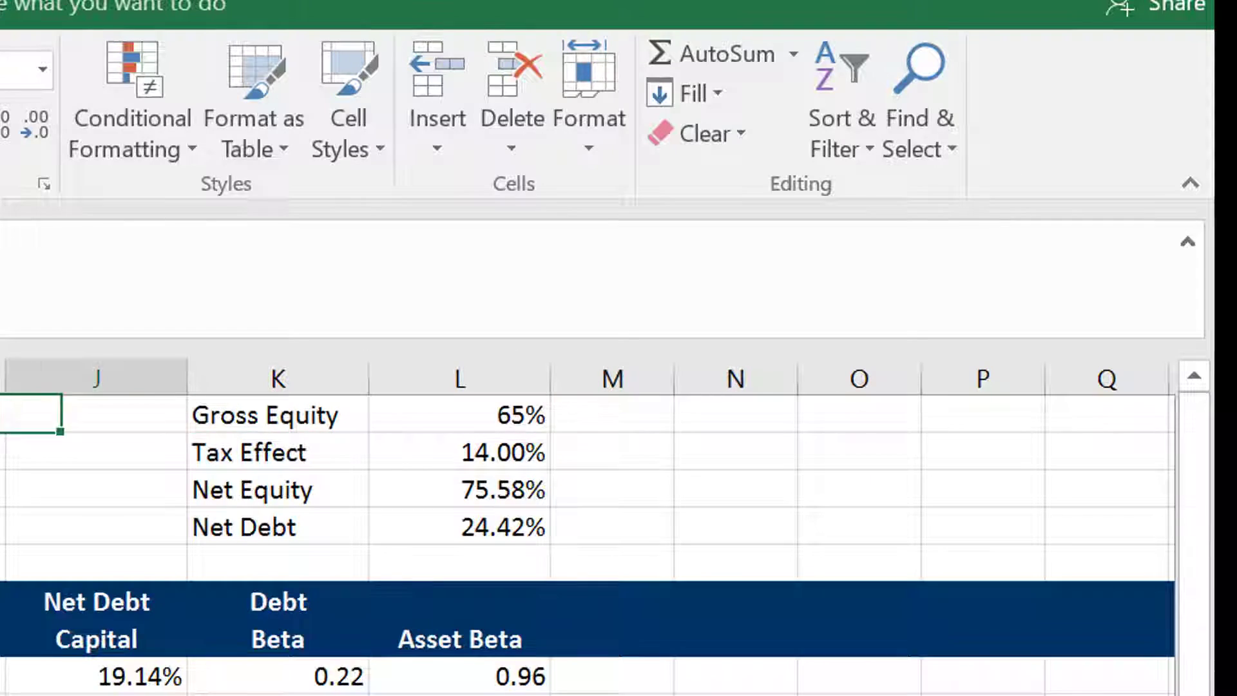
key("Right")
key("Right")
key("Right")
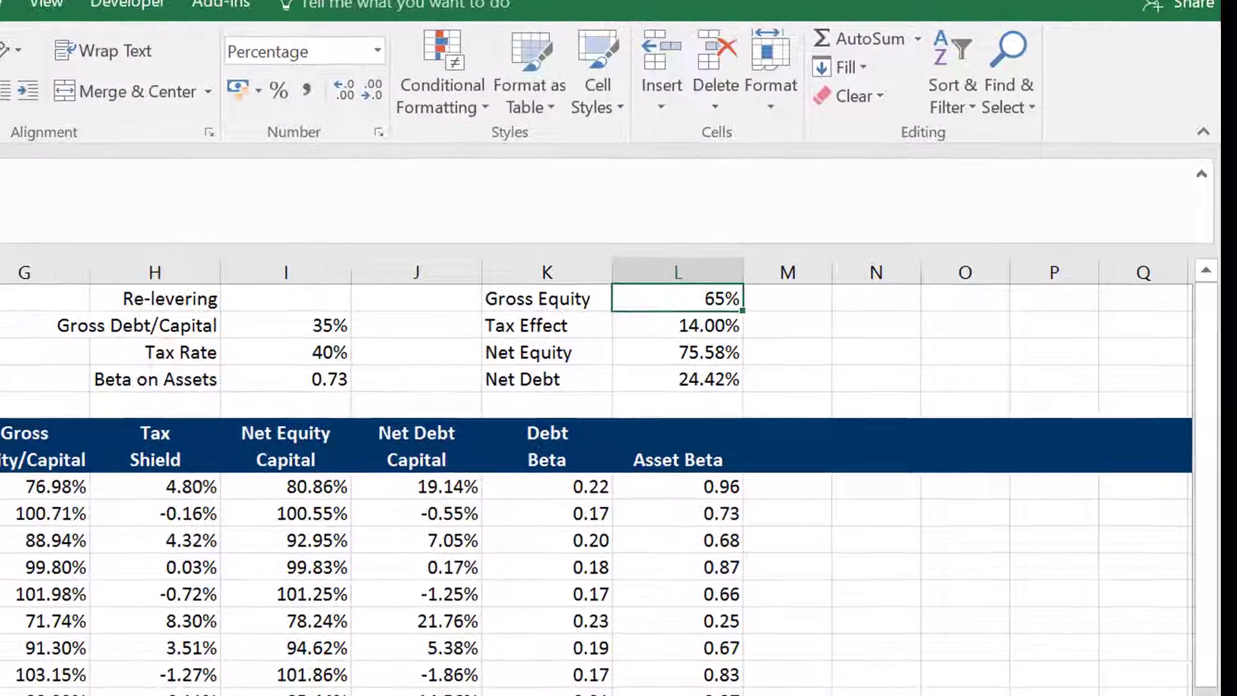
key("Down")
key("Up")
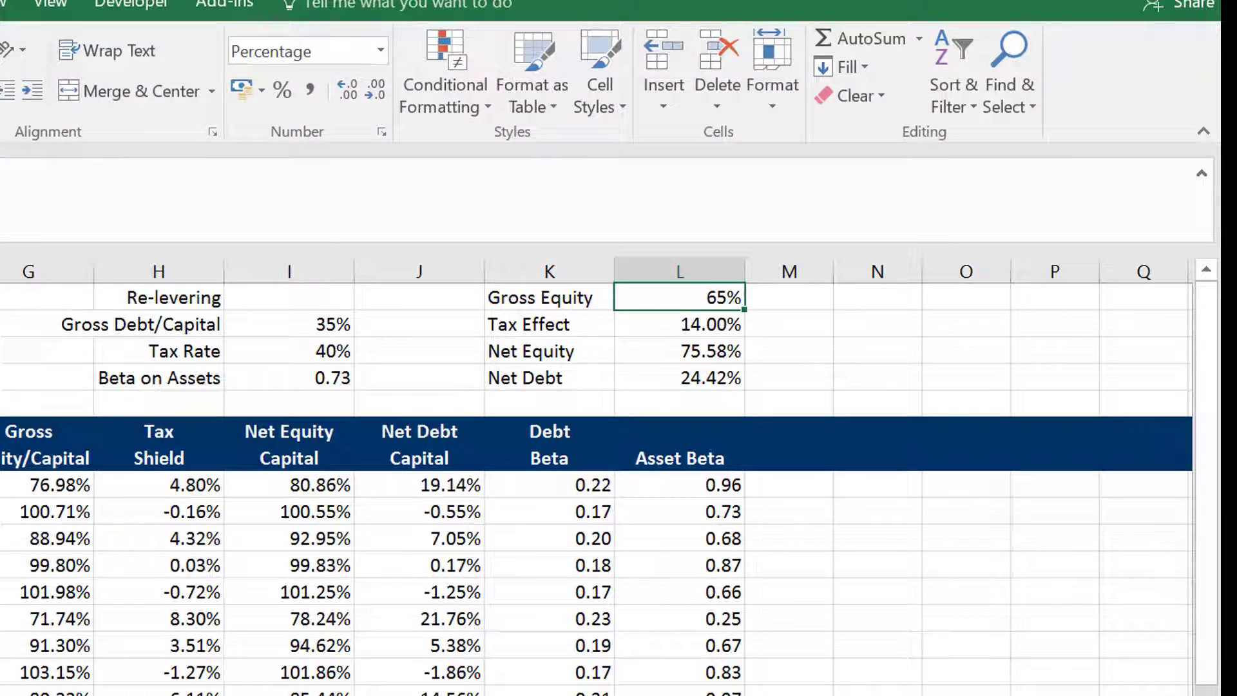
Add a right-aligned Equity Beta label in N2
key("Right")
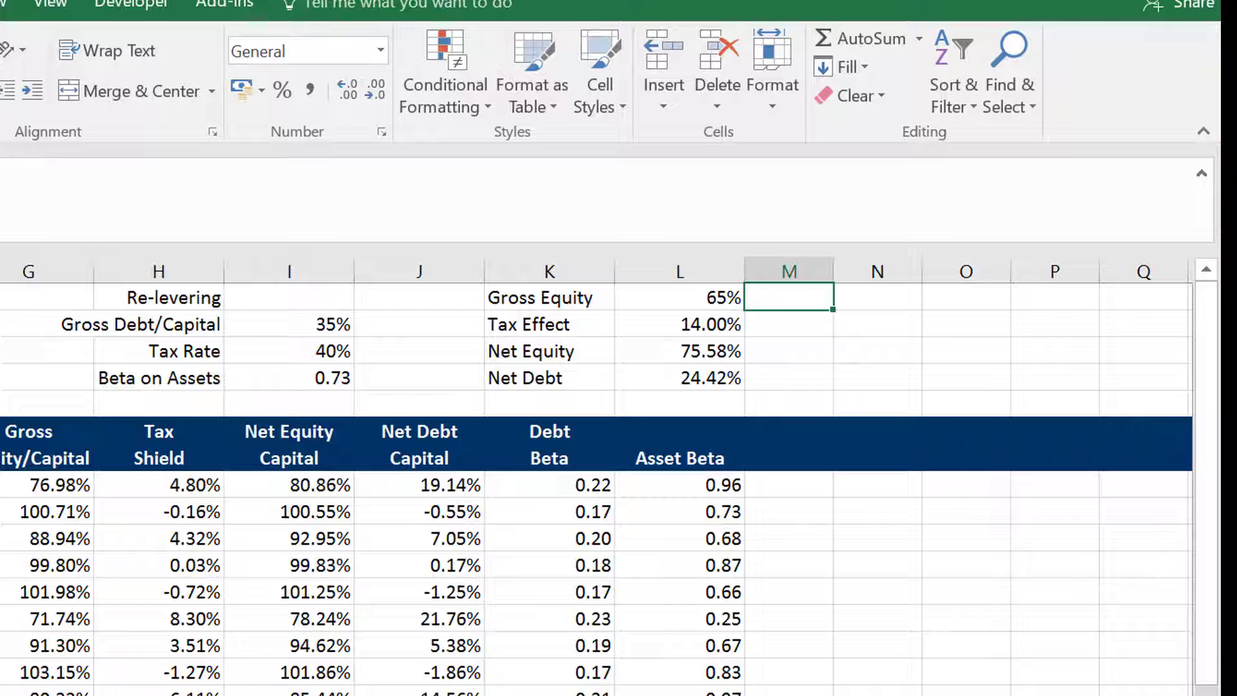
key("Right")
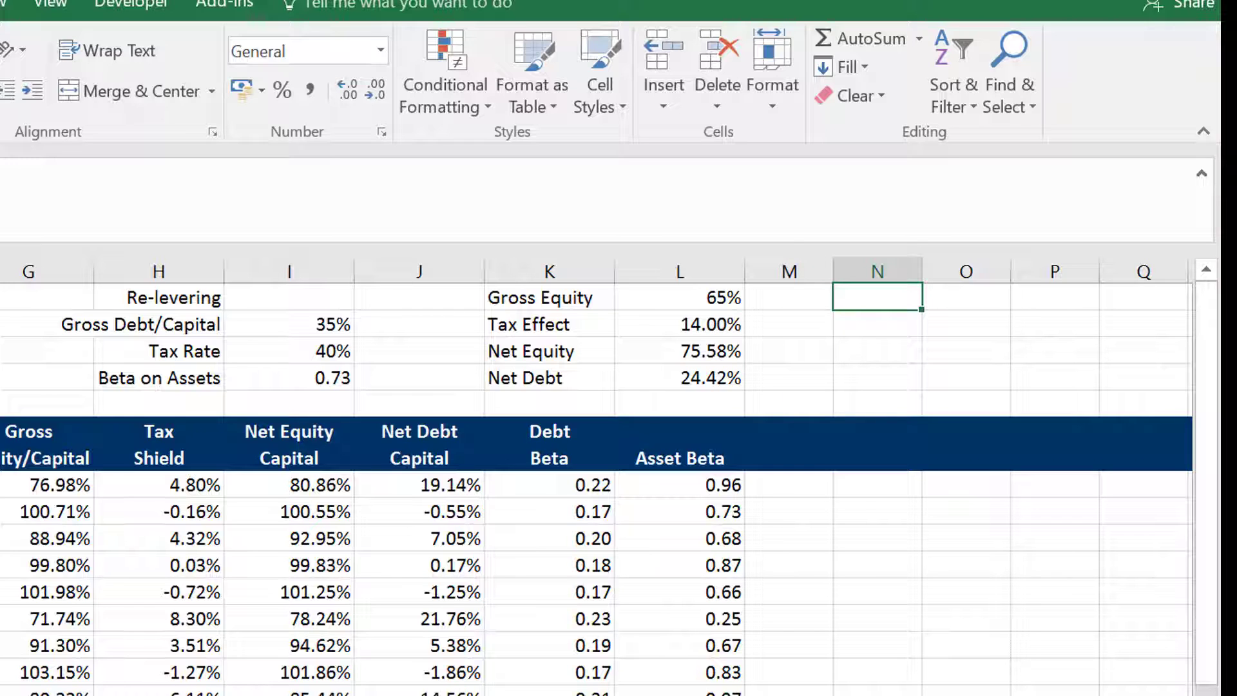
key("Down")
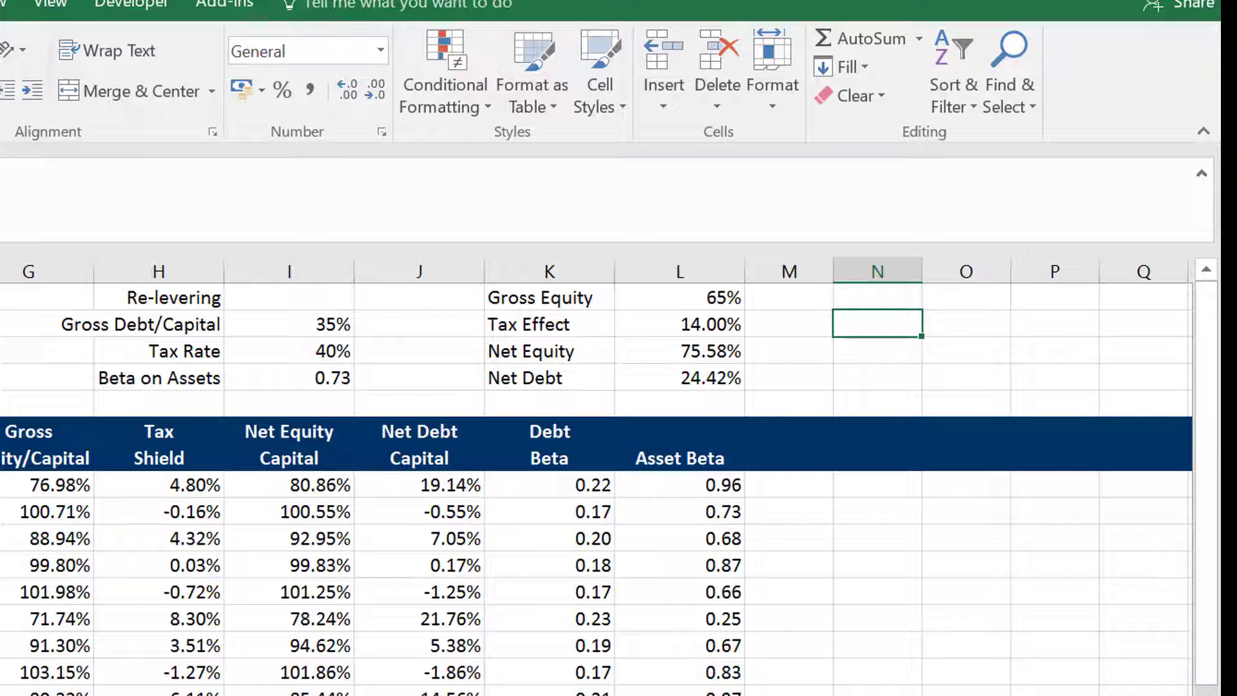
type("Equity Beta")
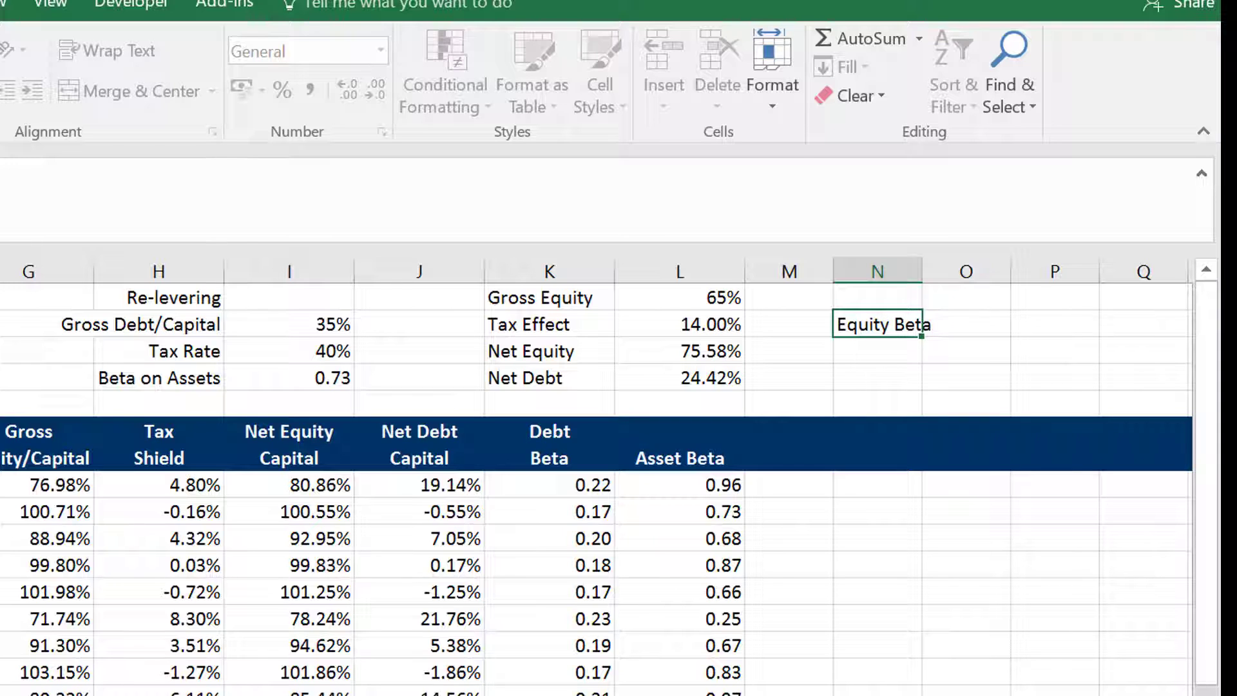
key("ctrl+Return")
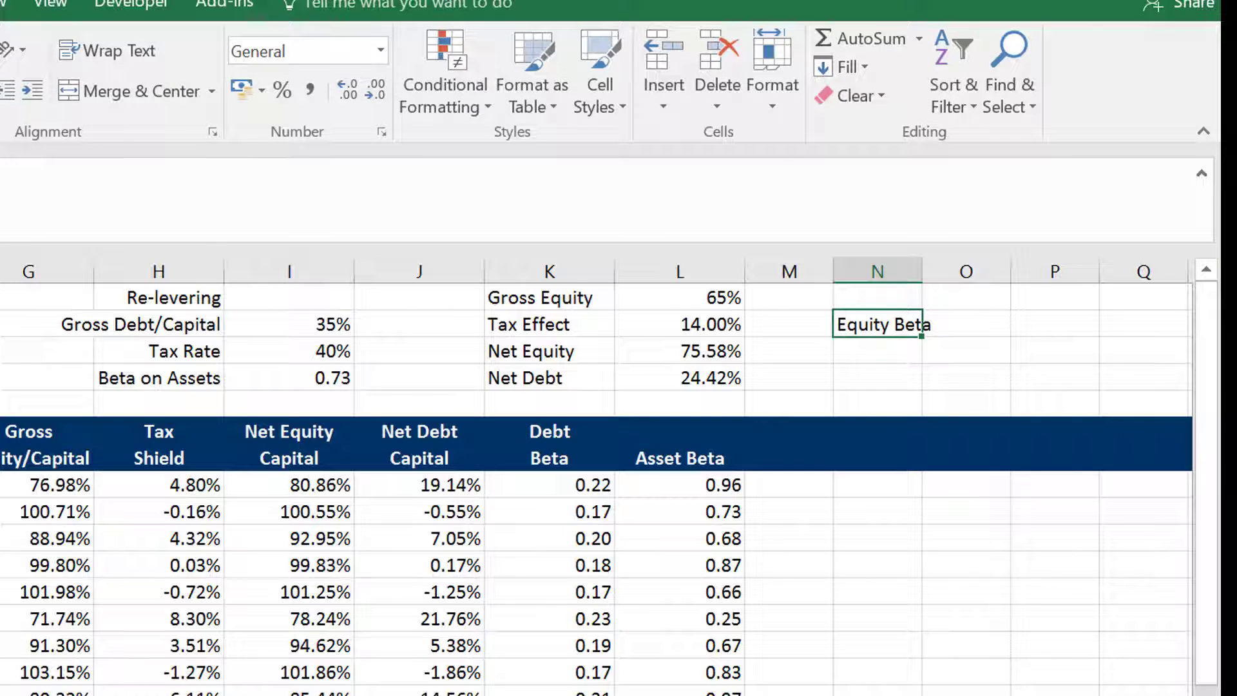
key("alt+h")
key("a")
key("r")
key("Right")
type("=")
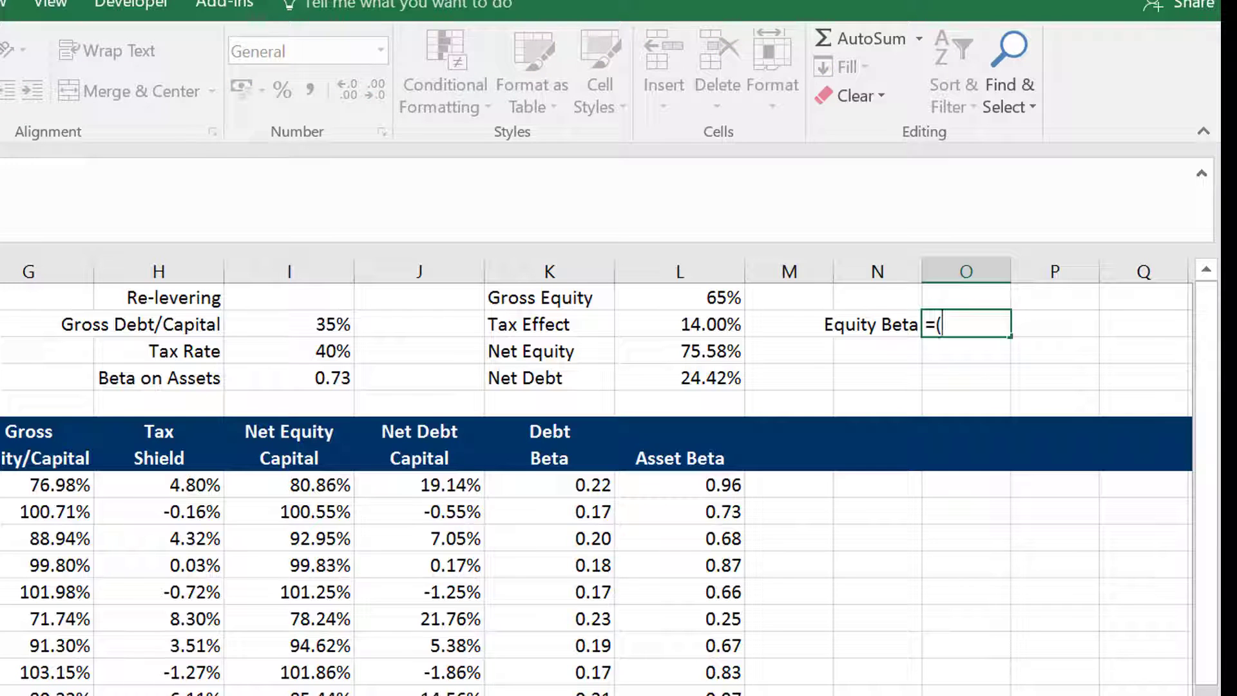
key("Escape")
key("Left")
Add a right-aligned Debt Beta label in N3 below Equity Beta
key("Down")
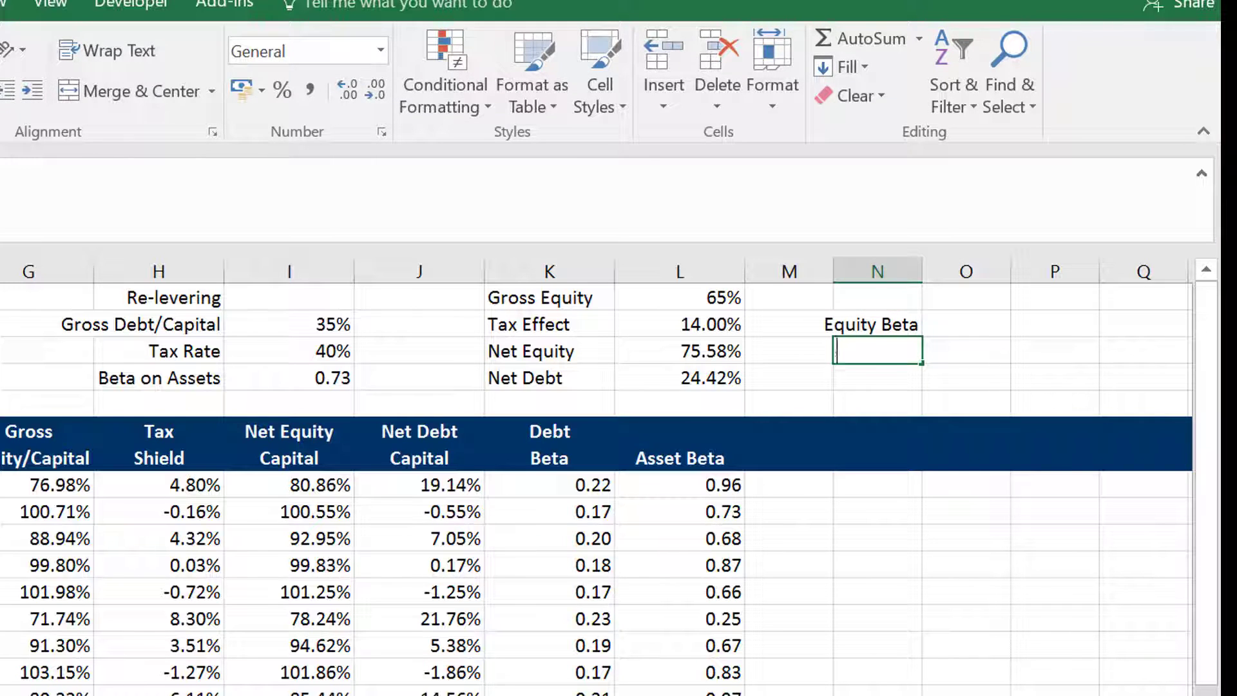
type("Debt Beta")
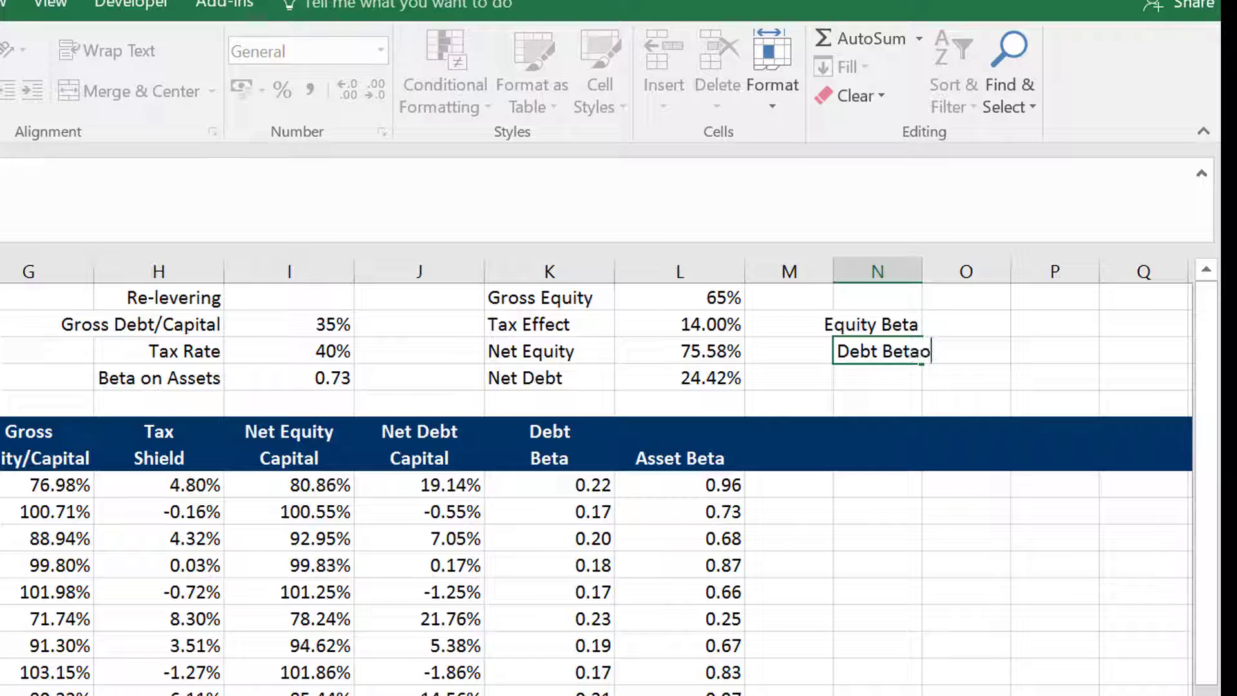
key("alt+h")
key("a")
key("r")
Begin an IF formula in O3 that tests C2 and returns the constant debt beta in F2 when true
key("Right")
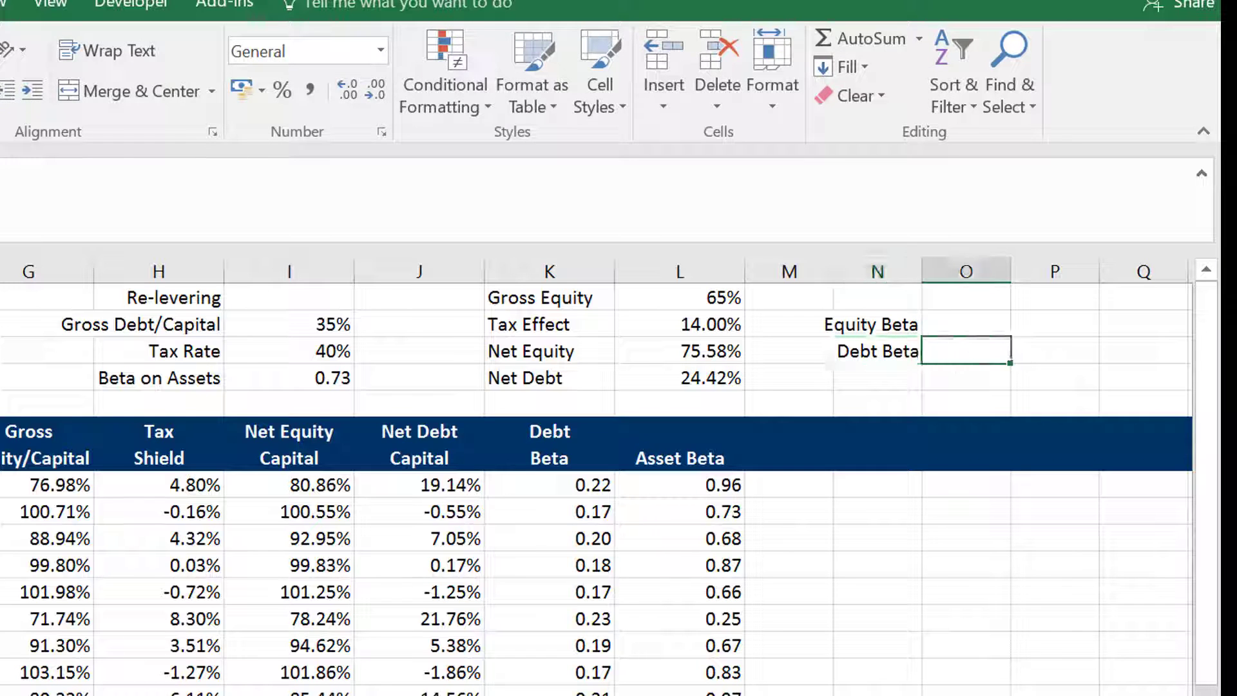
type("=if(")
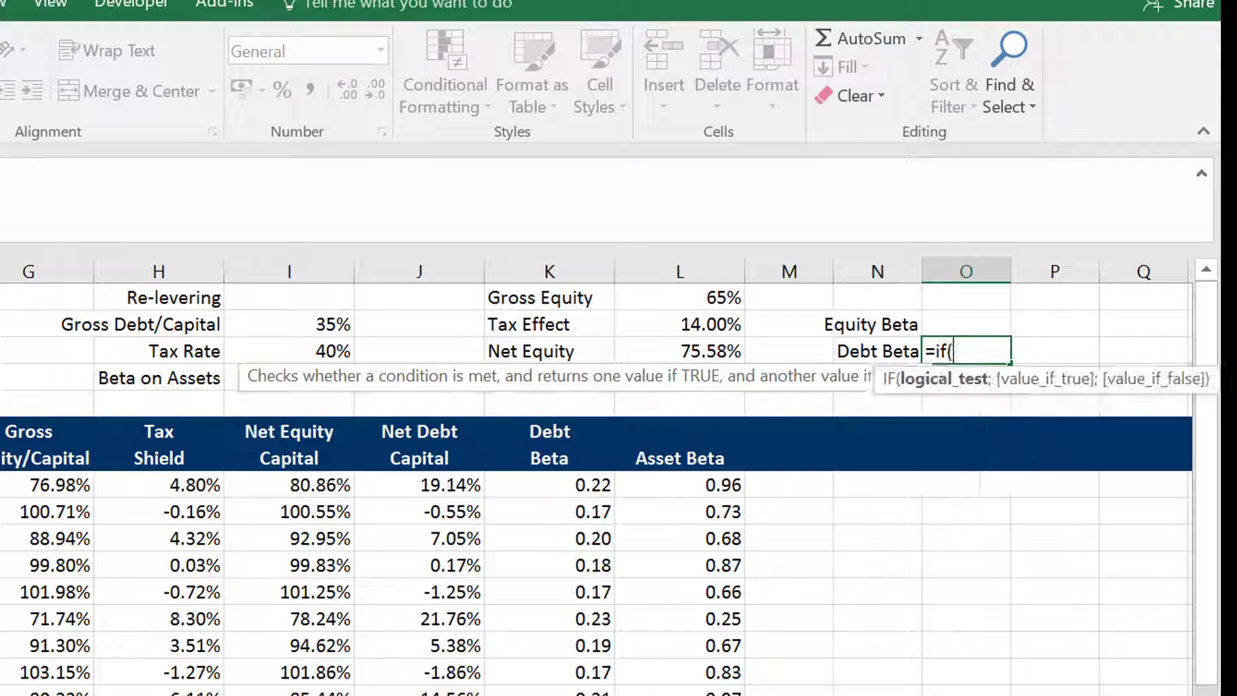
key("Left")
key("Left")
key("Left")
key("Left")
key("Left")
key("Left")
key("Left")
key("Left")
key("Left")
key("Left")
key("Left")
key("Left")
key("Left")
key("Left")
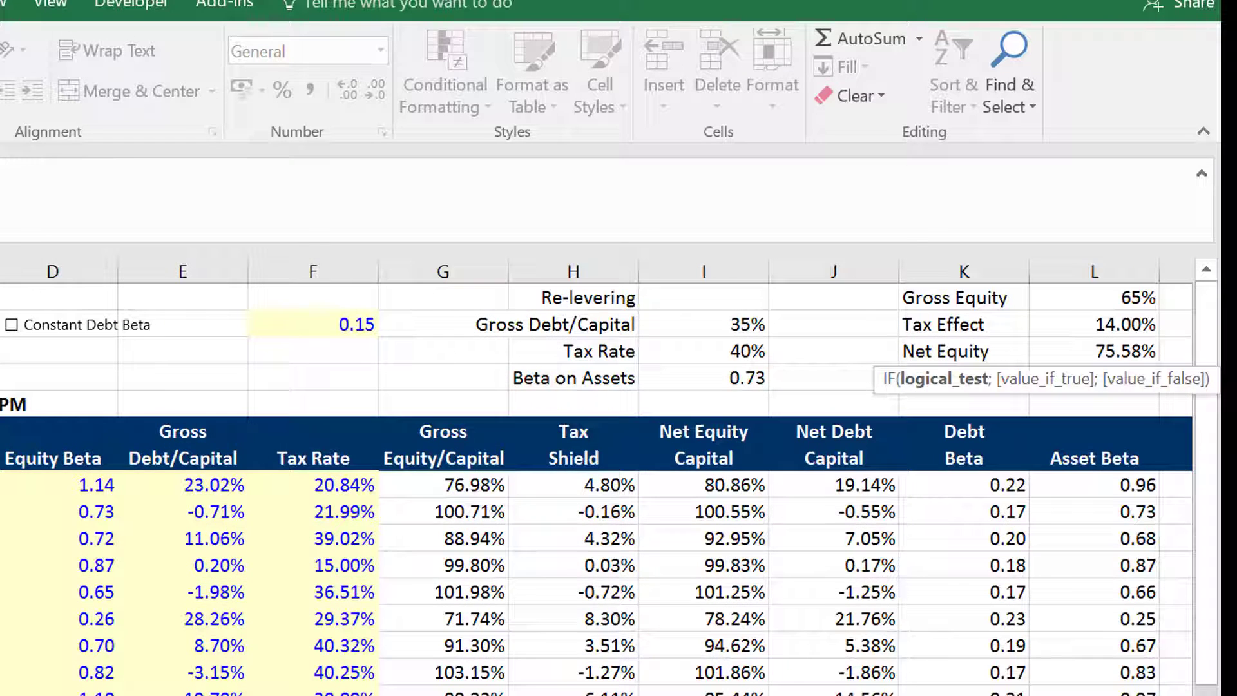
type(";")
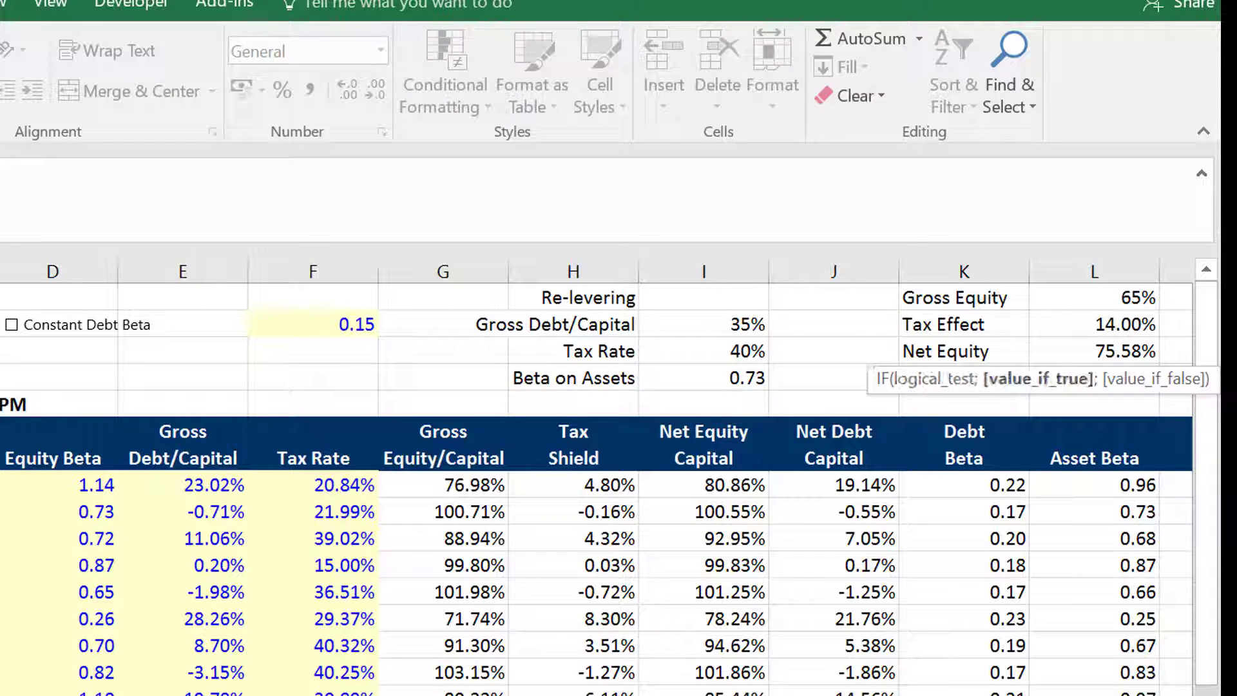
key("Right")
key("Right")
key("Left")
key("Left")
key("Left")
key("Left")
key("Left")
key("Left")
key("Left")
key("Left")
key("Left")
key("Left")
key("Left")
key("Left")
key("Left")
key("Left")
key("Left")
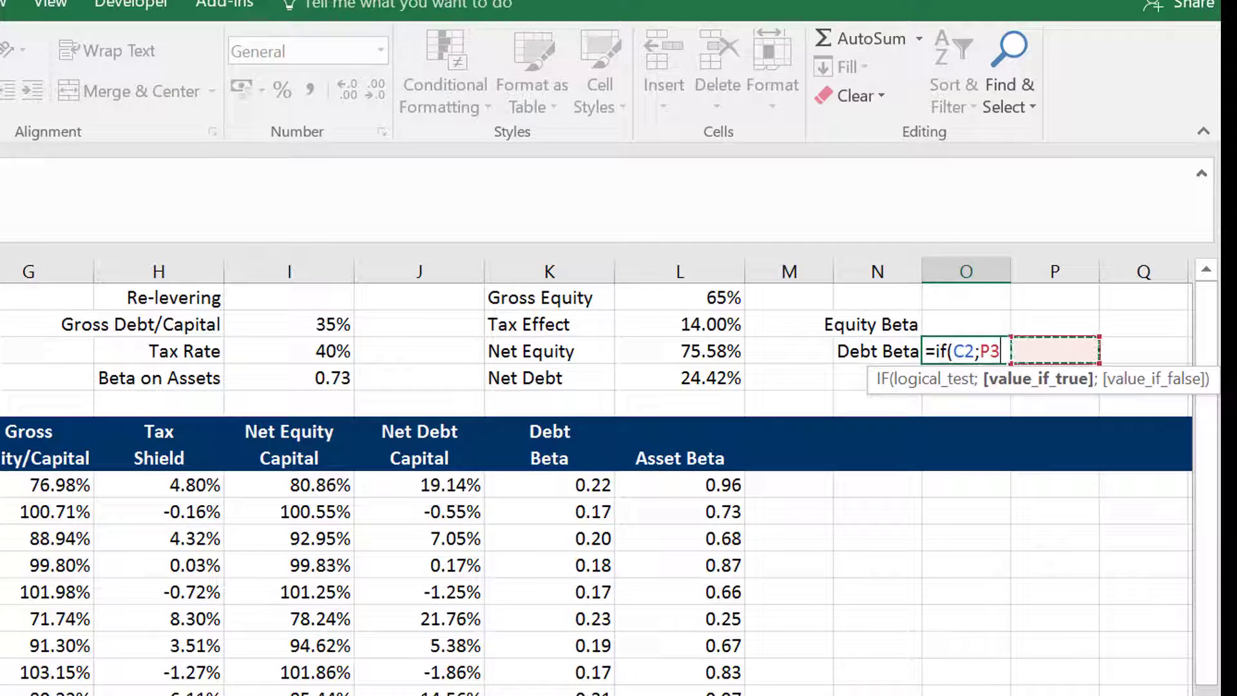
key("Left")
key("Right")
key("Right")
key("Right")
key("Right")
key("Right")
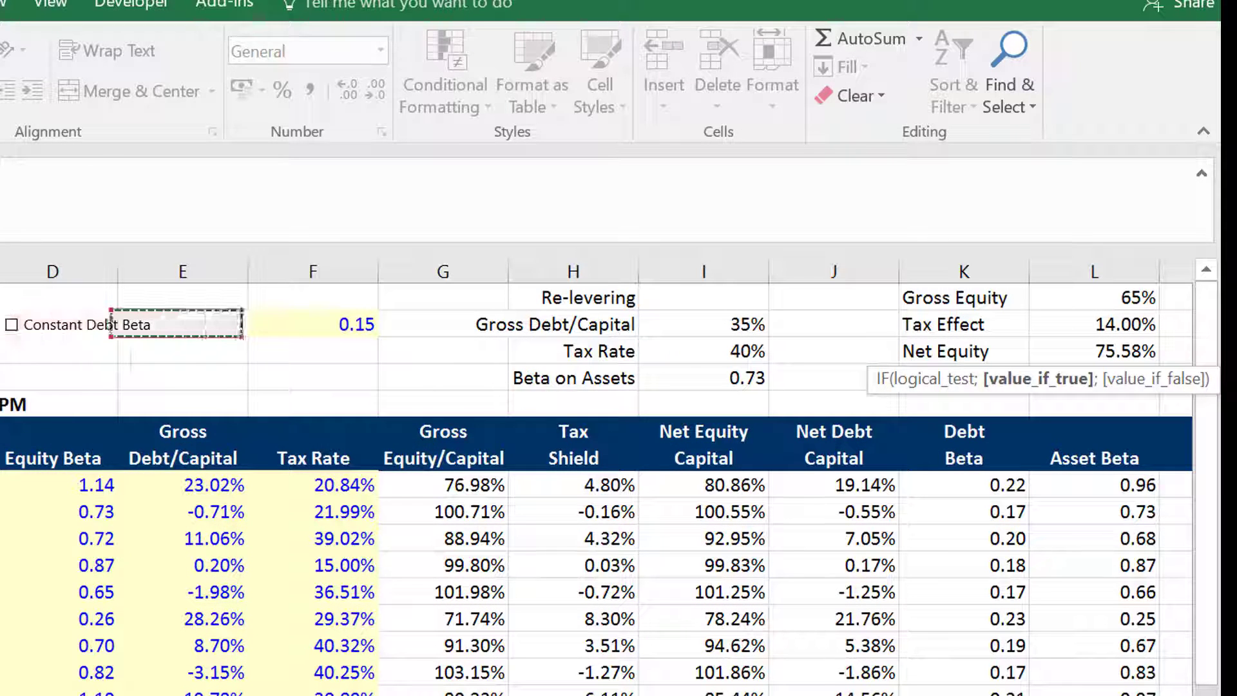
type(";")
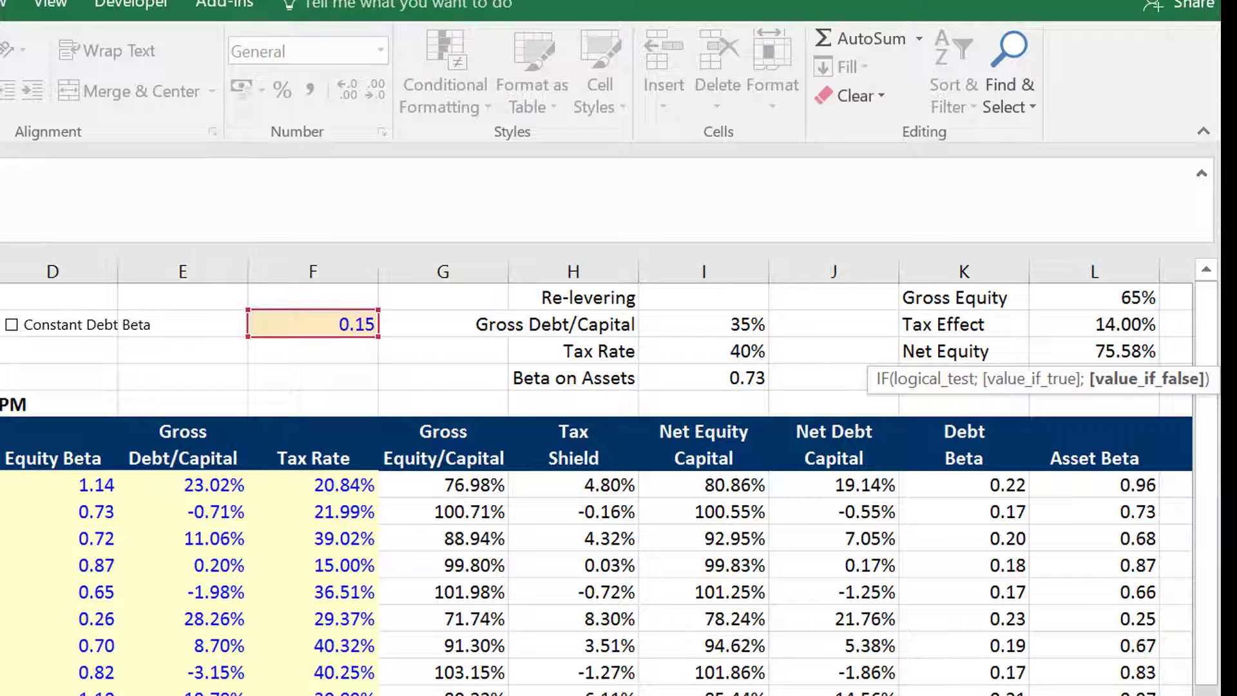
Use interpolate_look_up_linear as the IF formula's false value, with Gross Debt/Capital in I2 as its first argument
type("IN")
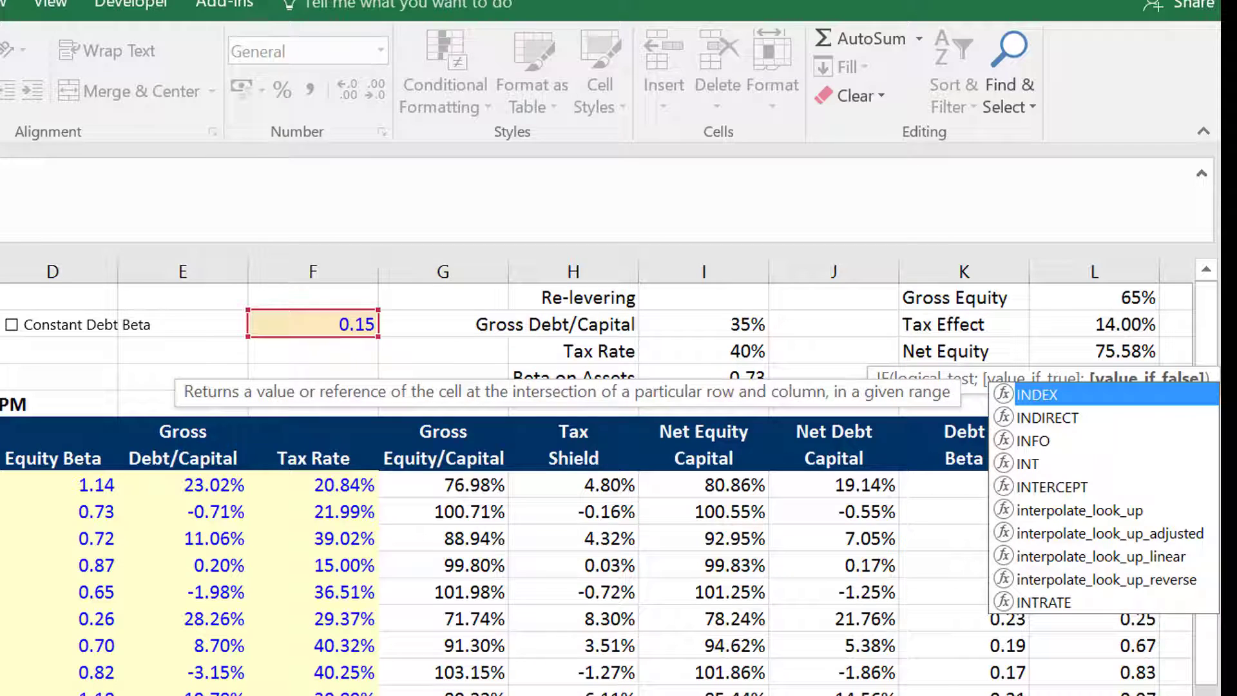
key("Down")
key("Down")
key("Down")
key("Down")
key("Down")
key("Down")
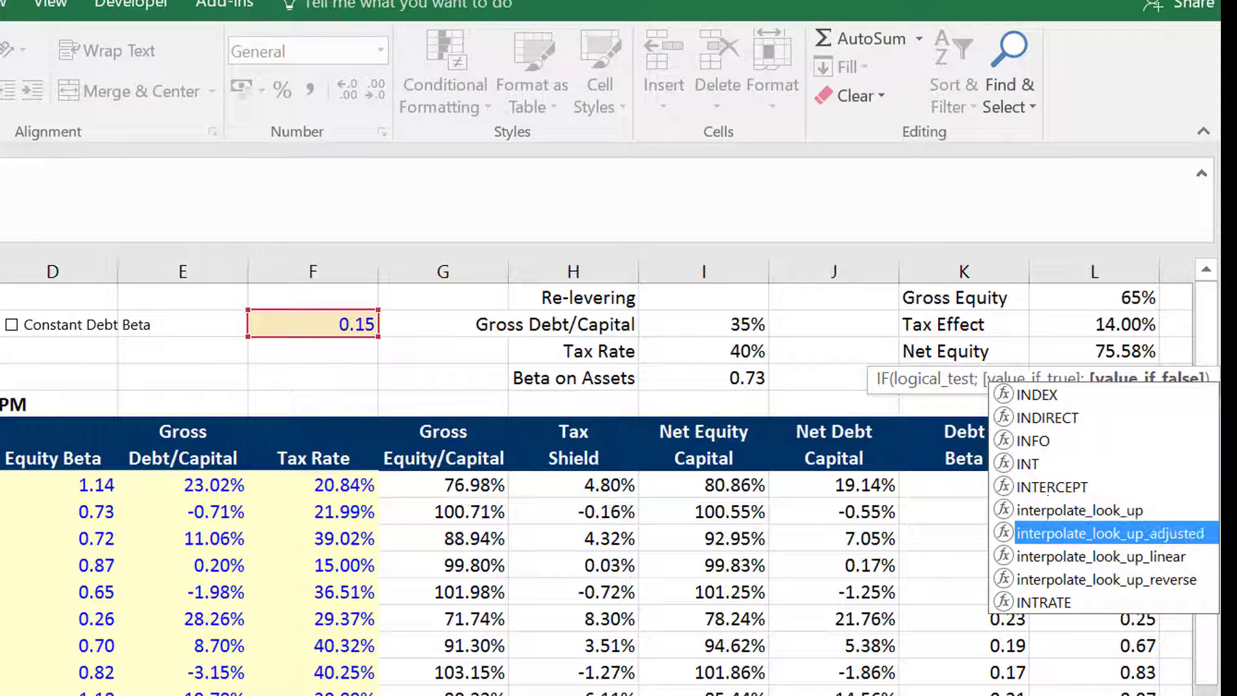
key("Down")
key("Tab")
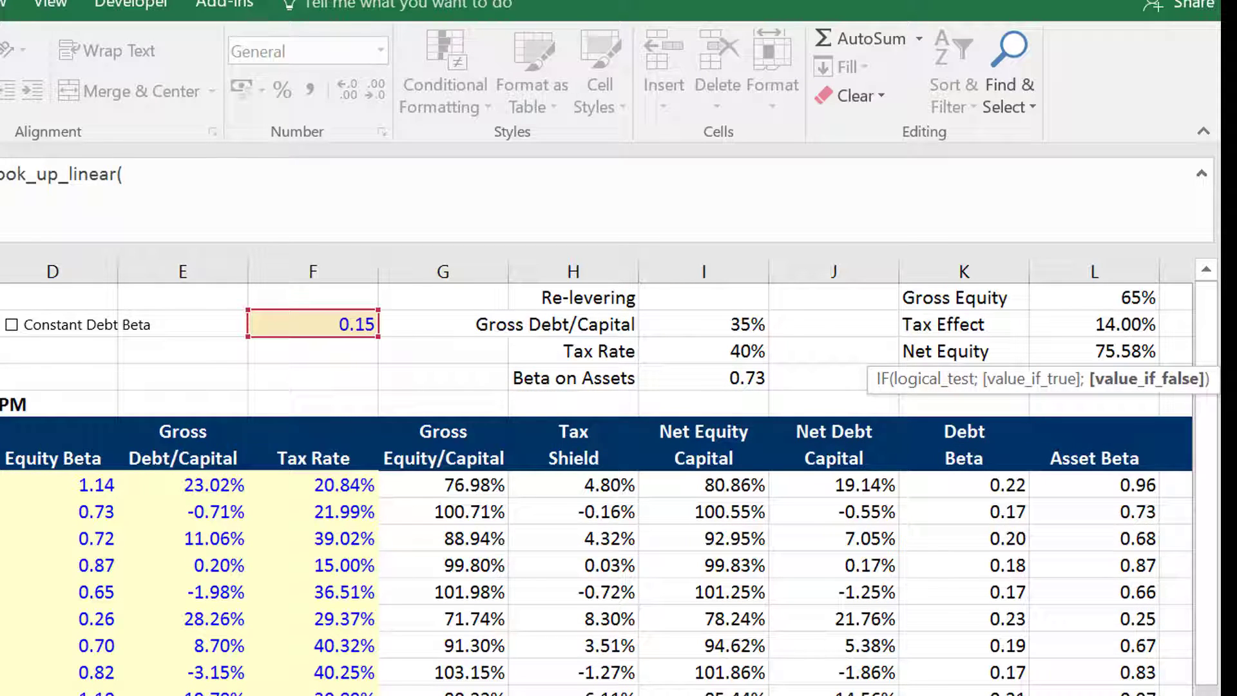
key("Left")
key("Left")
key("Left")
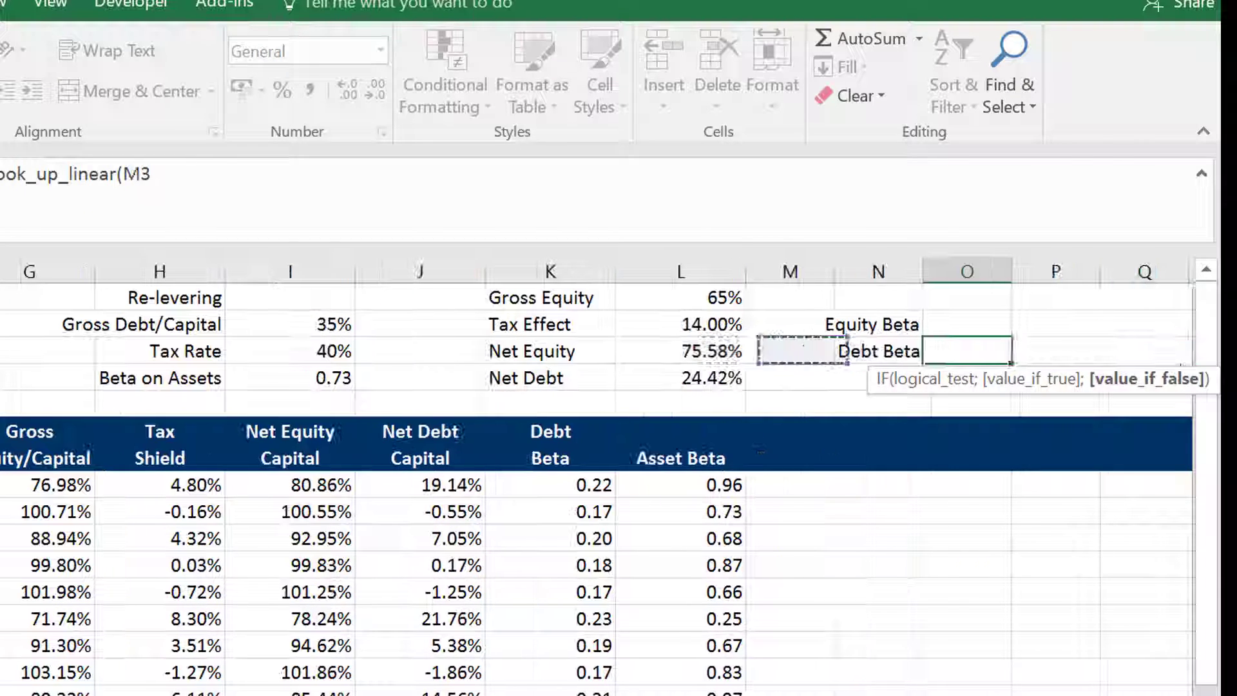
key("Right")
key("Left")
key("Left")
key("Left")
key("Left")
key("Left")
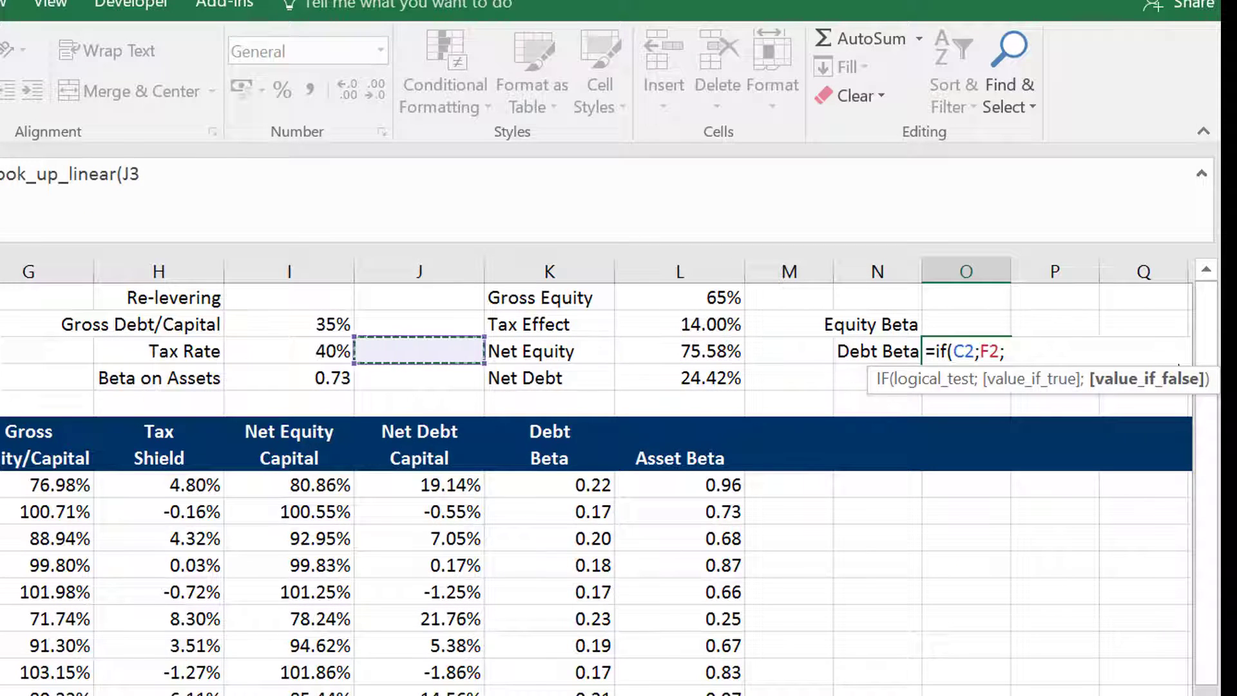
key("Right")
key("Up")
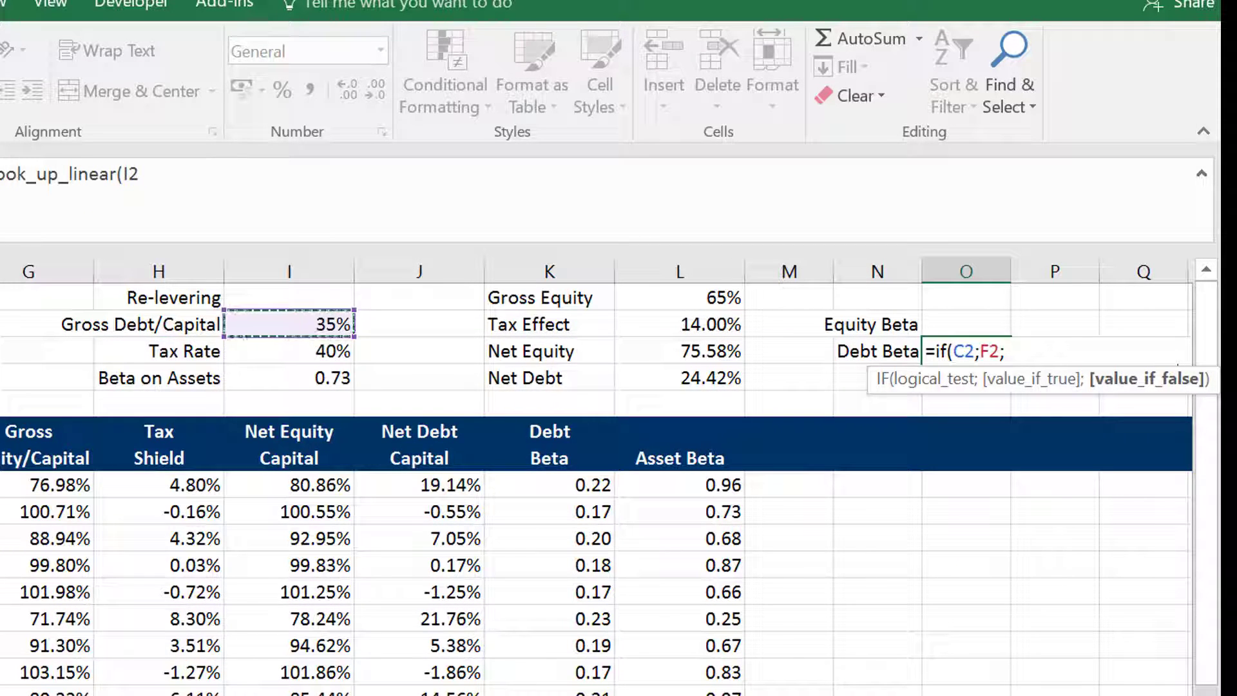
type(";")
Complete the O3 lookup with Debt to Capital M20:S20 and Debt Beta M22:S22 from the Ratings and Debt to Cap sheet, accepting the parenthesis correction
key("ctrl+Page_Up")
key("ctrl+Page_Up")
key("ctrl+Page_Up")
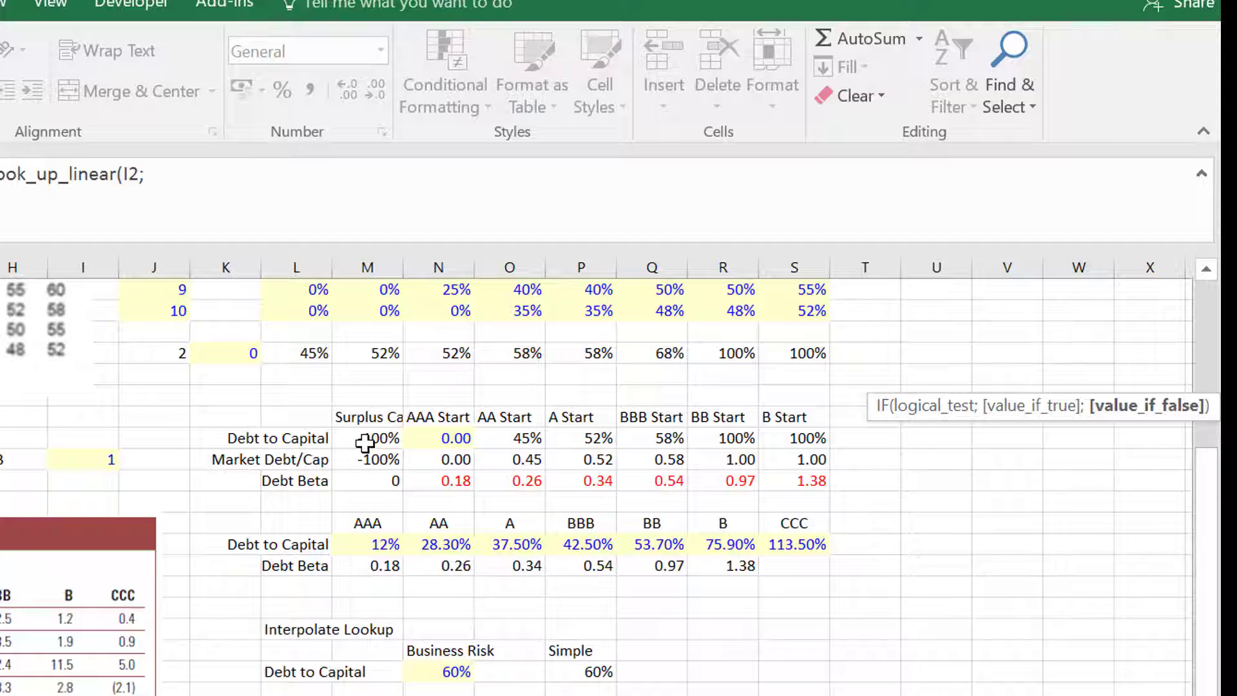
left_click_drag(365, 444, 784, 443)
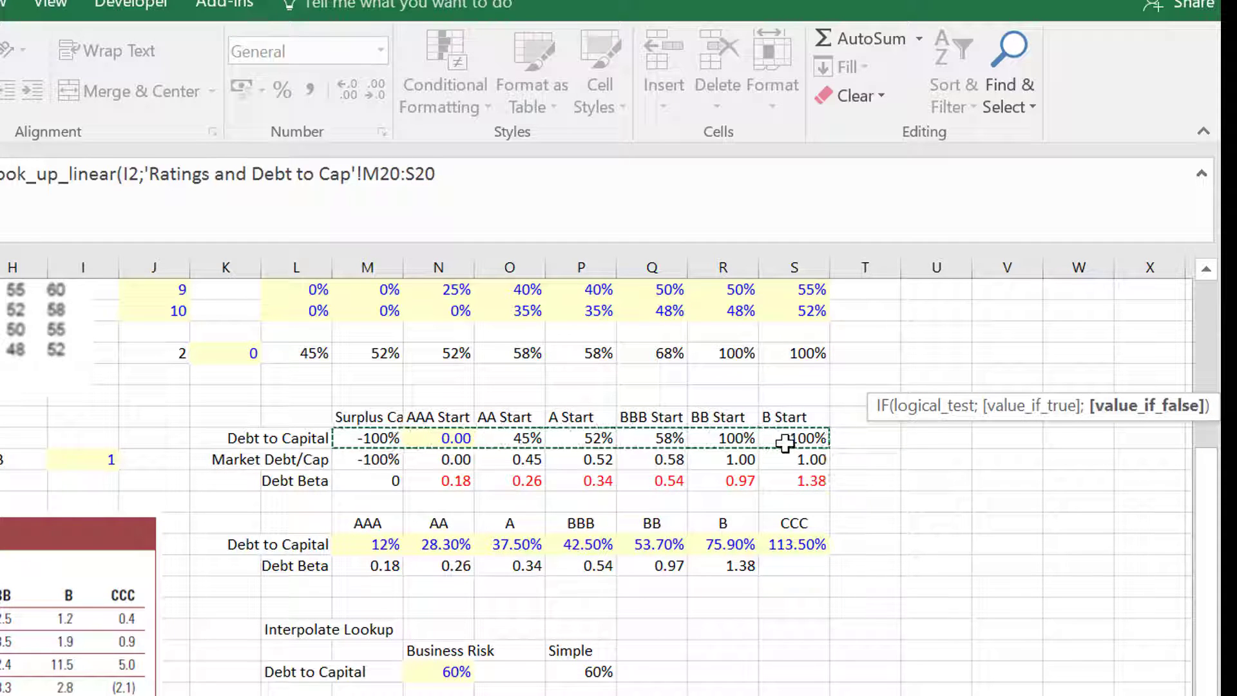
type(";")
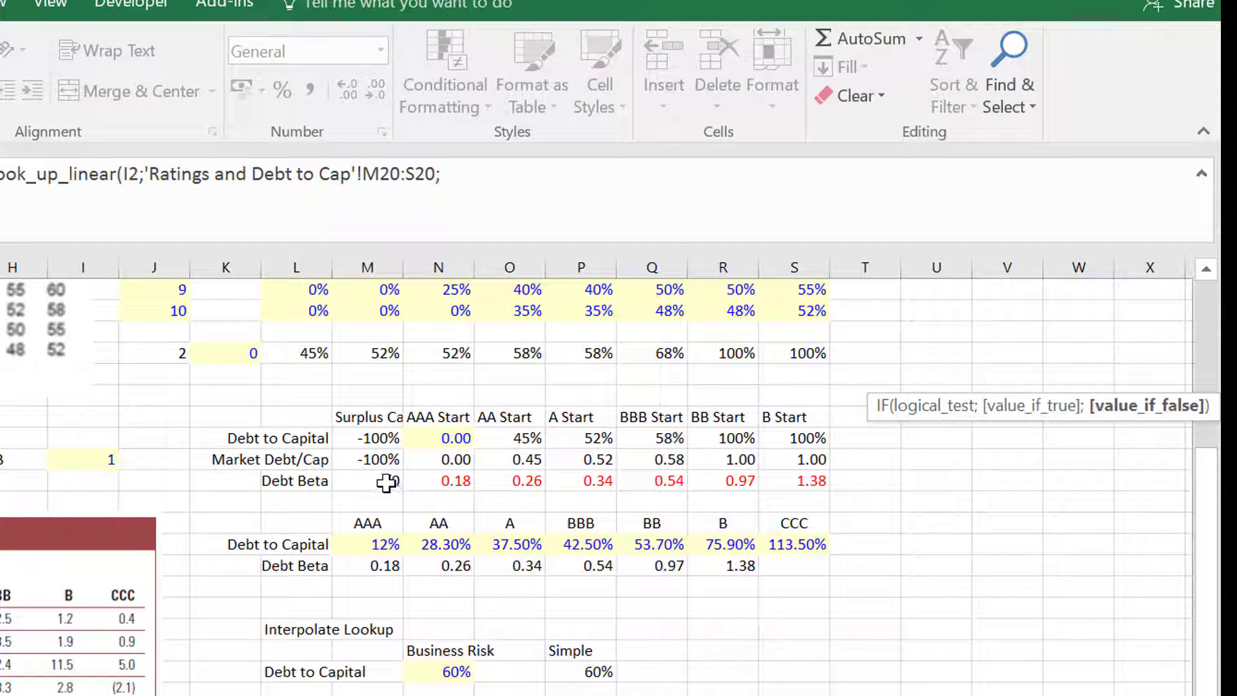
left_click_drag(386, 484, 804, 488)
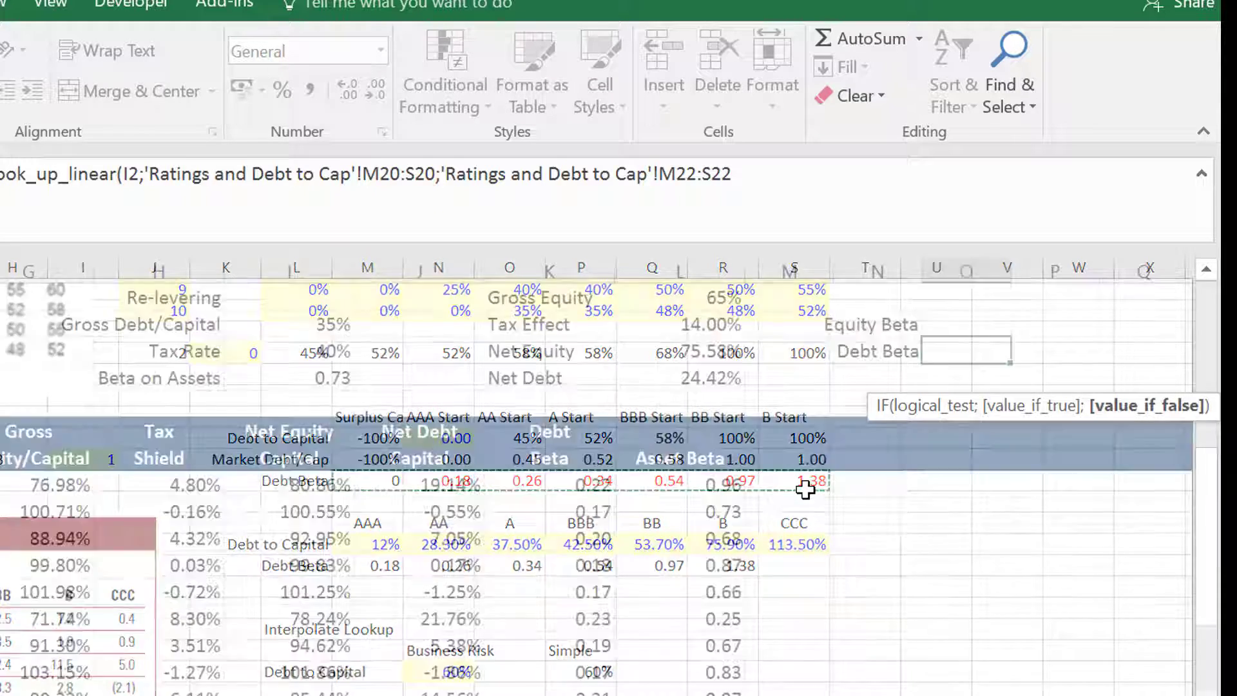
key("Return")
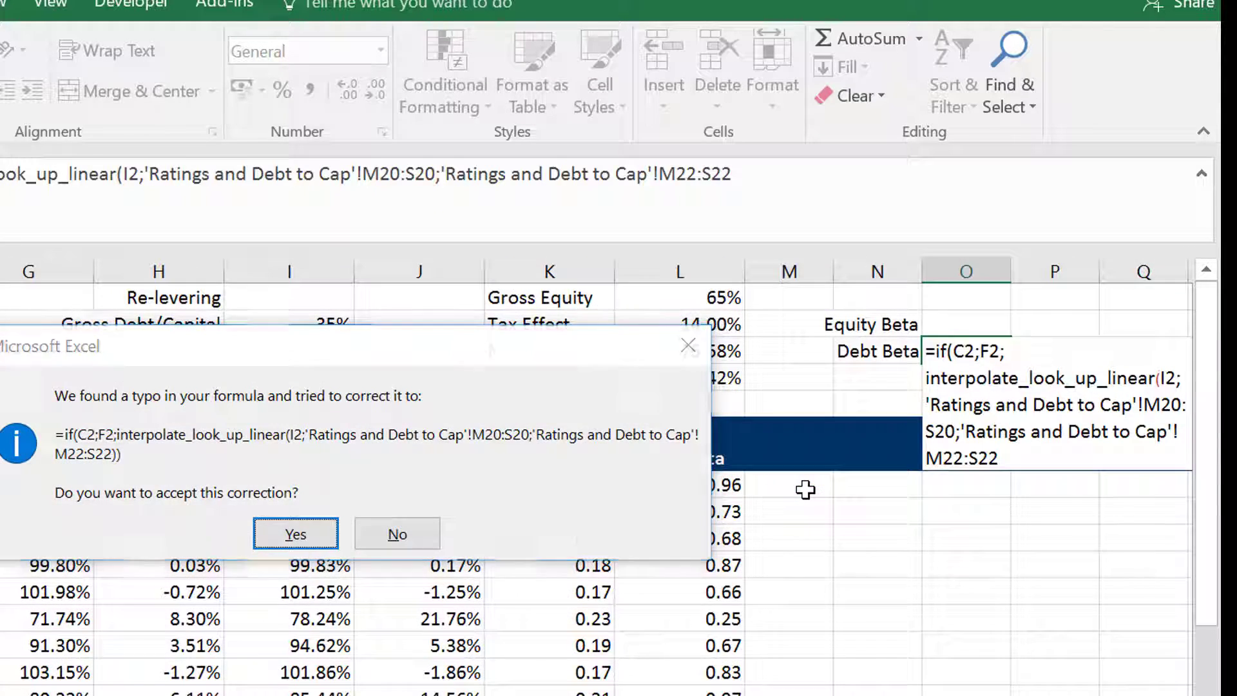
key("Return")
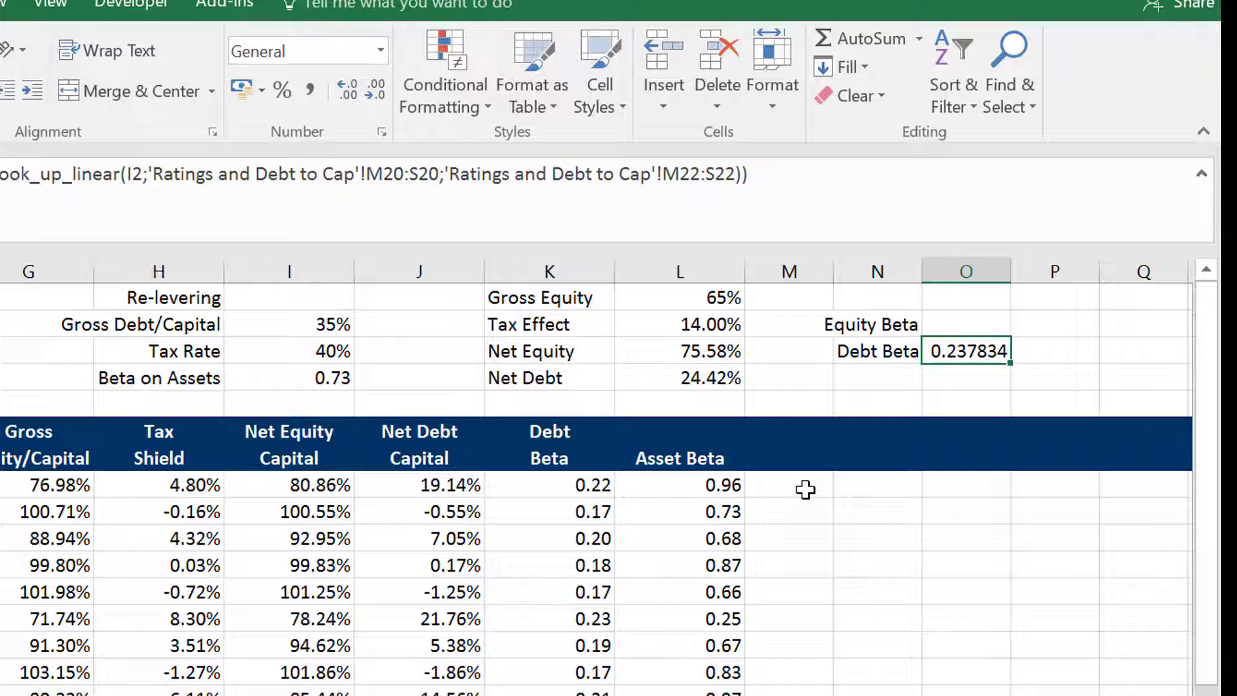
Format the debt beta in O3 as a number with two decimal places
key("ctrl+shift+1")
key("Down")
key("Left")
key("Left")
key("Right")
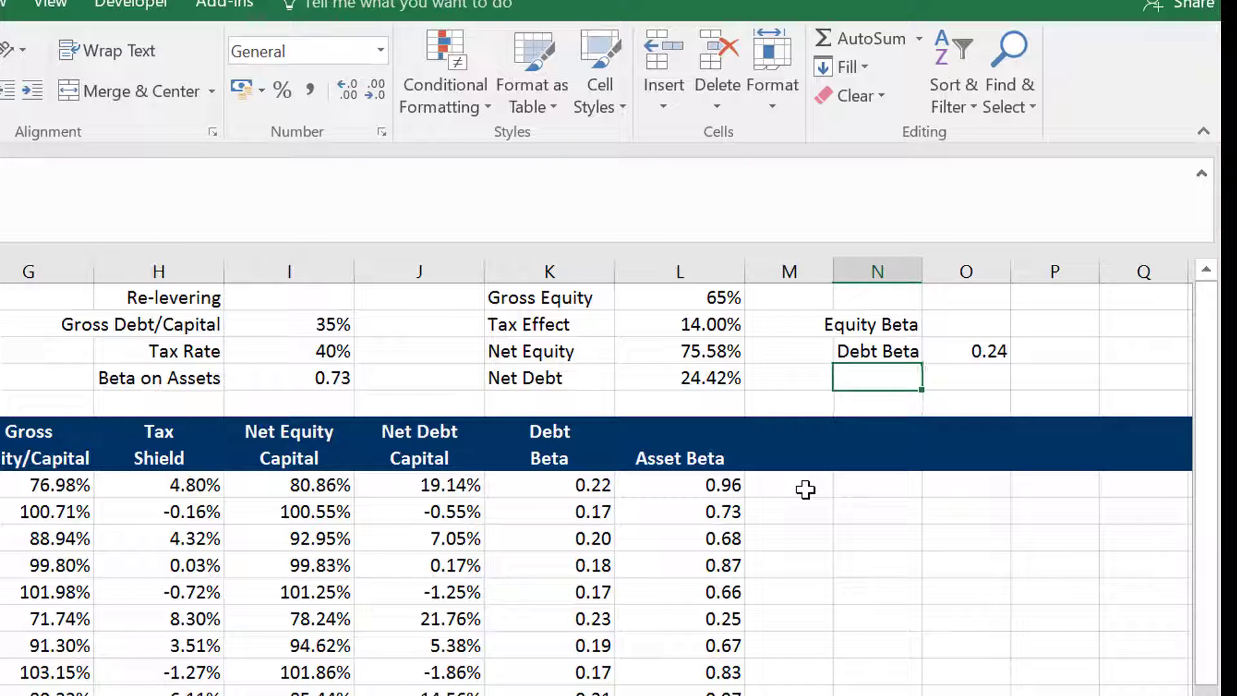
Move the Debt Beta label and its formula from N3:O3 to N1:O1, above Equity Beta
key("Up")
key("Up")
key("Right")
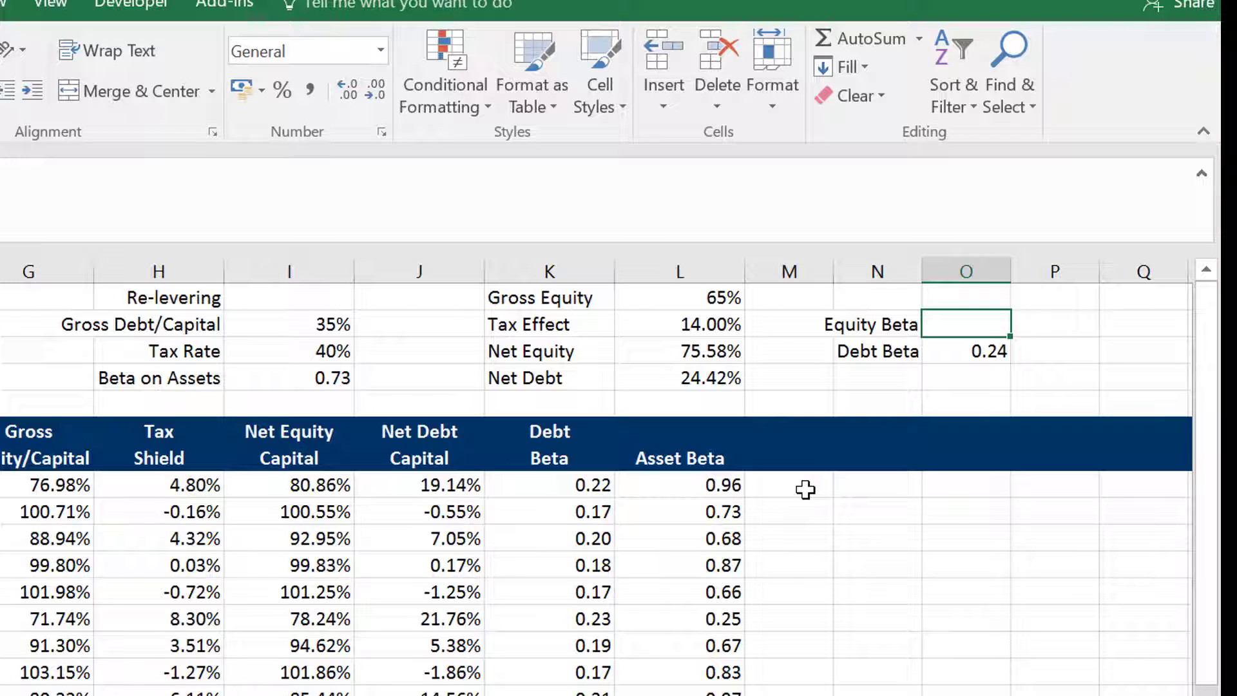
key("Down")
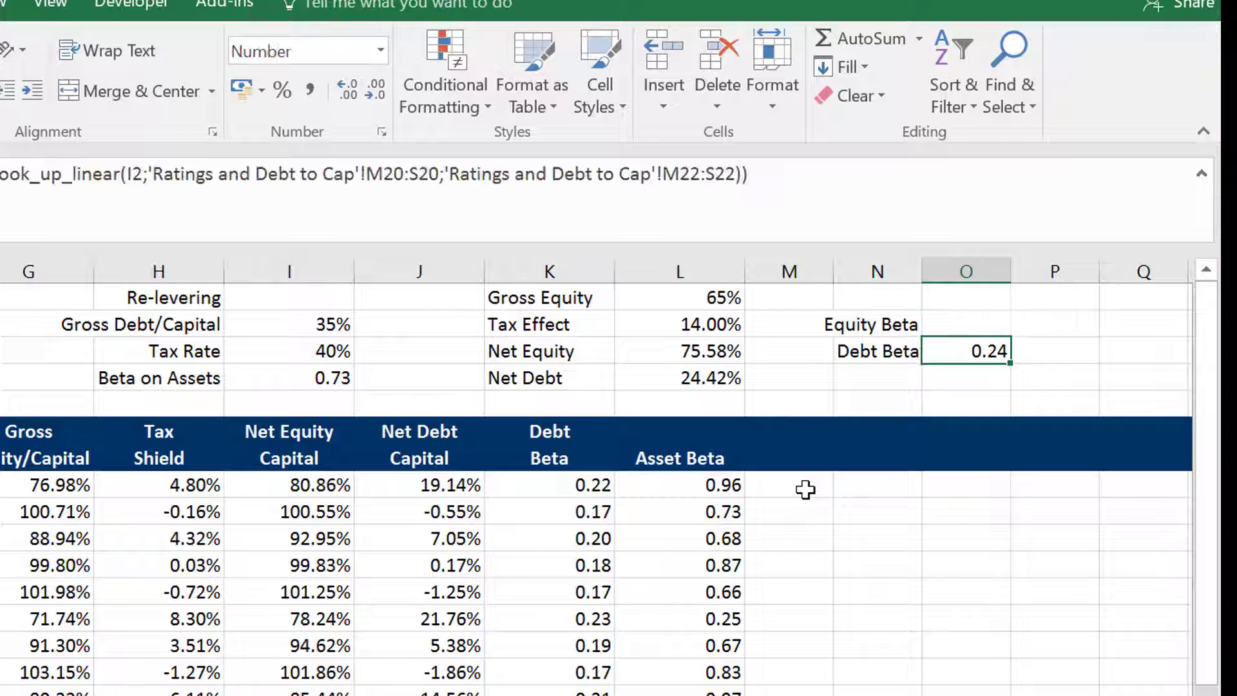
key("Left")
key("shift+Right")
key("ctrl+c")
key("Up")
key("Up")
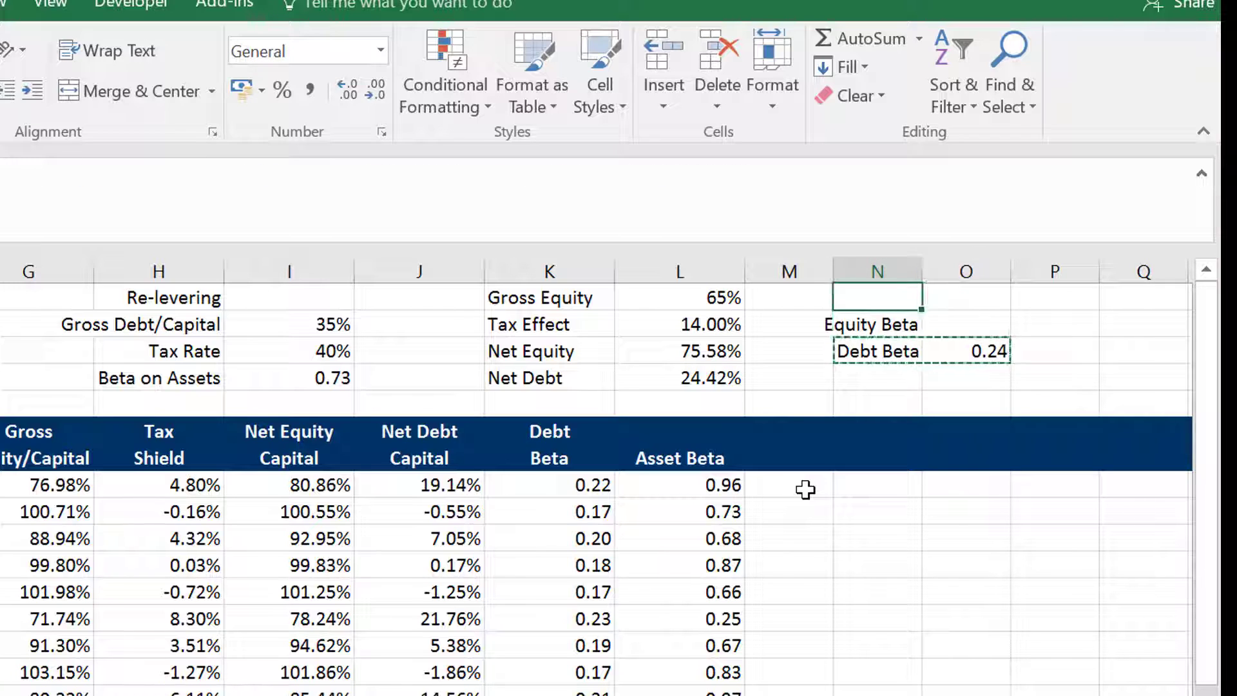
key("ctrl+v")
key("Down")
key("Down")
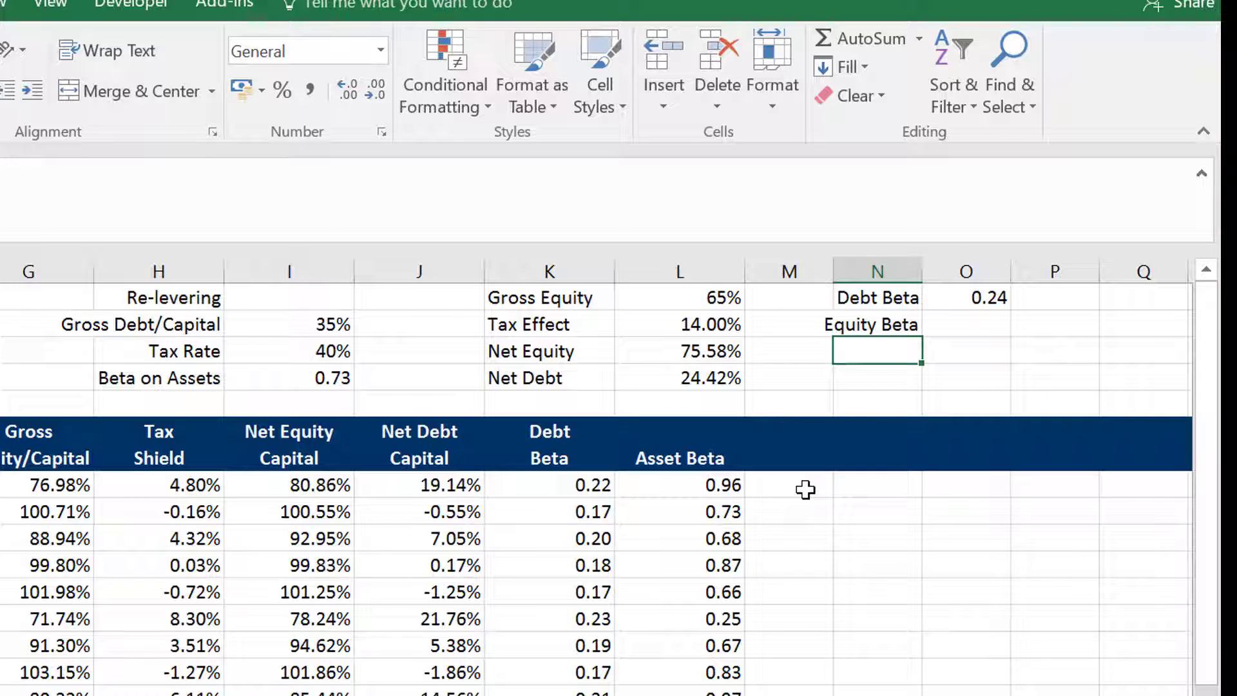
Add the labels EMRP in B3 and Rf in B4 below Constant Debt Beta
key("Up")
key("Down")
key("Left")
scroll(805, 490, "left", 3)
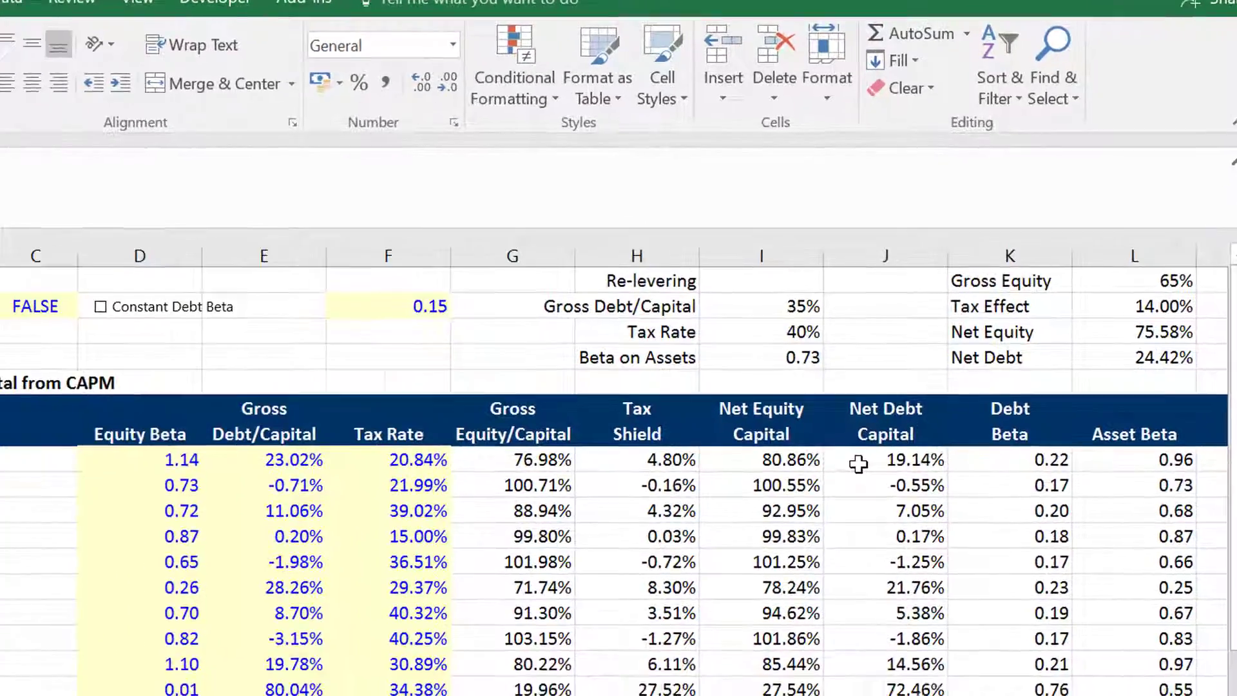
type("EMRP")
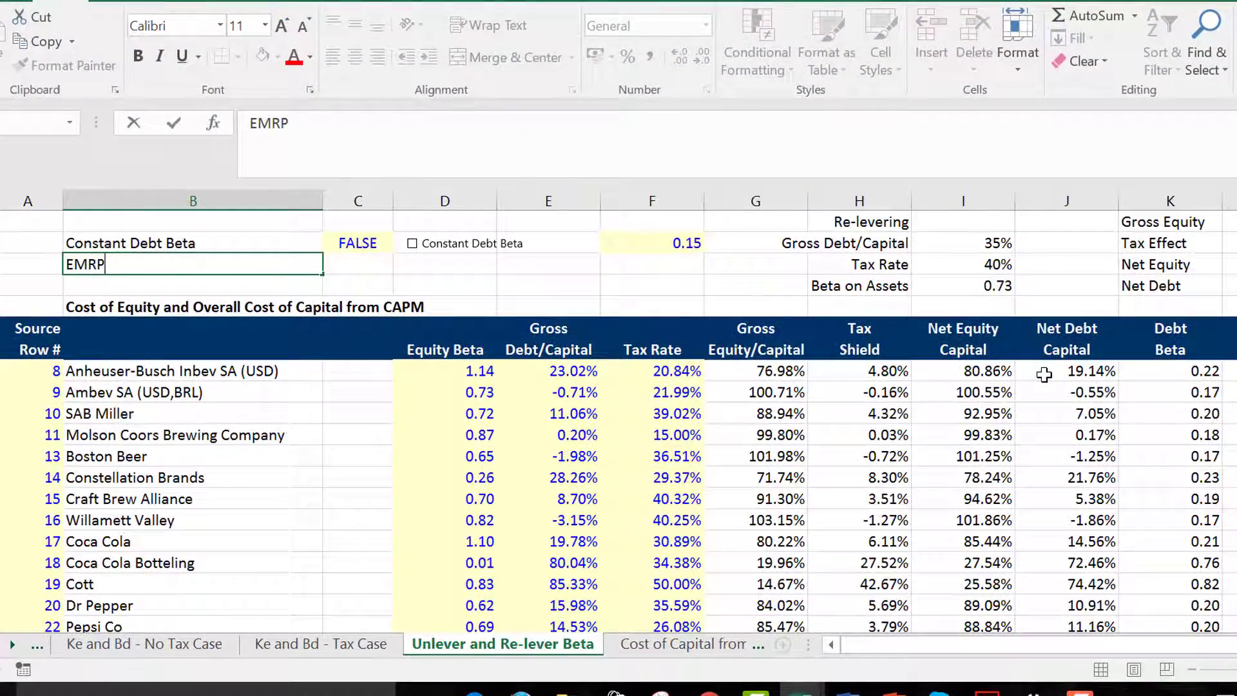
key("Return")
type("Rf")
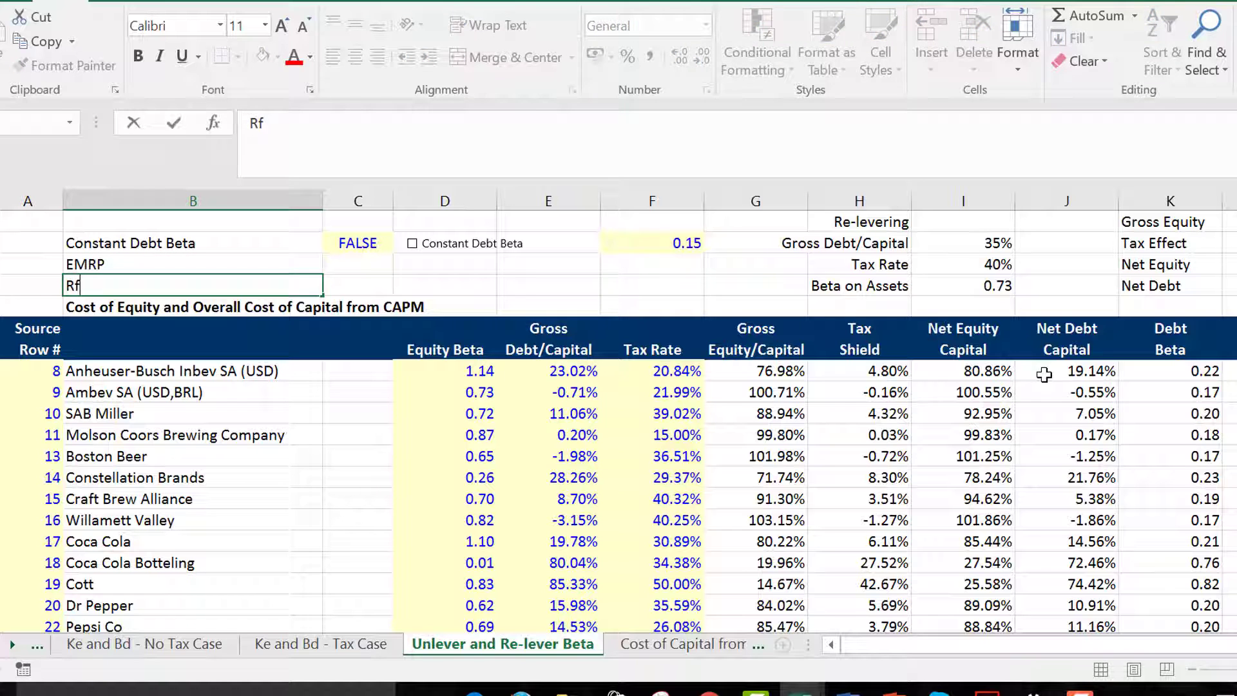
key("Up")
Link the EMRP value in C3 to cell G5 on the Data on Credit Spreads sheet
key("Right")
type("=")
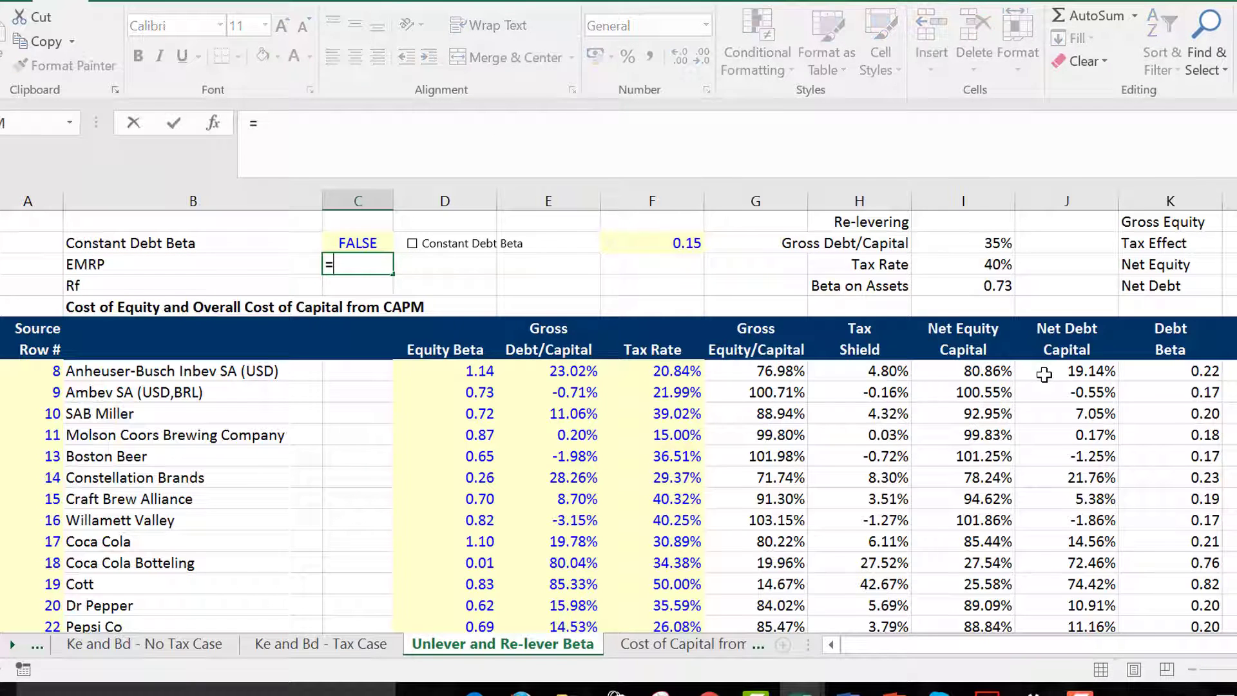
key("ctrl+Page_Up")
key("ctrl+Page_Up")
key("ctrl+Page_Up")
key("ctrl+Page_Up")
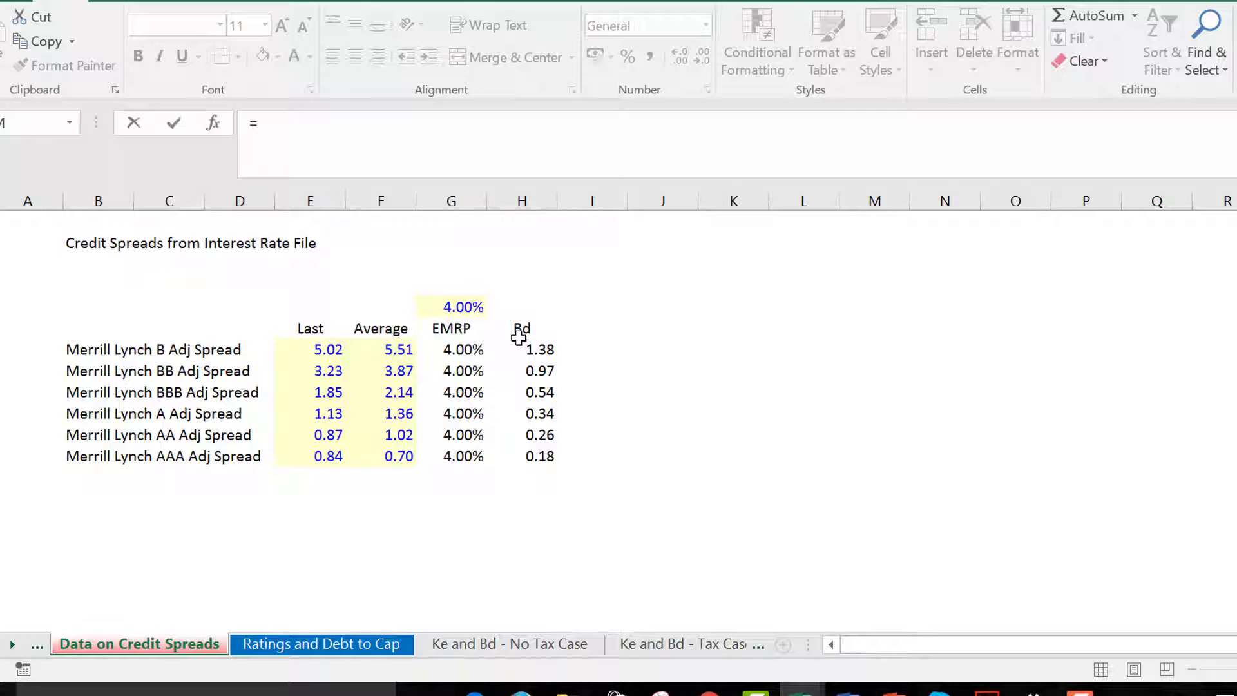
left_click(446, 308)
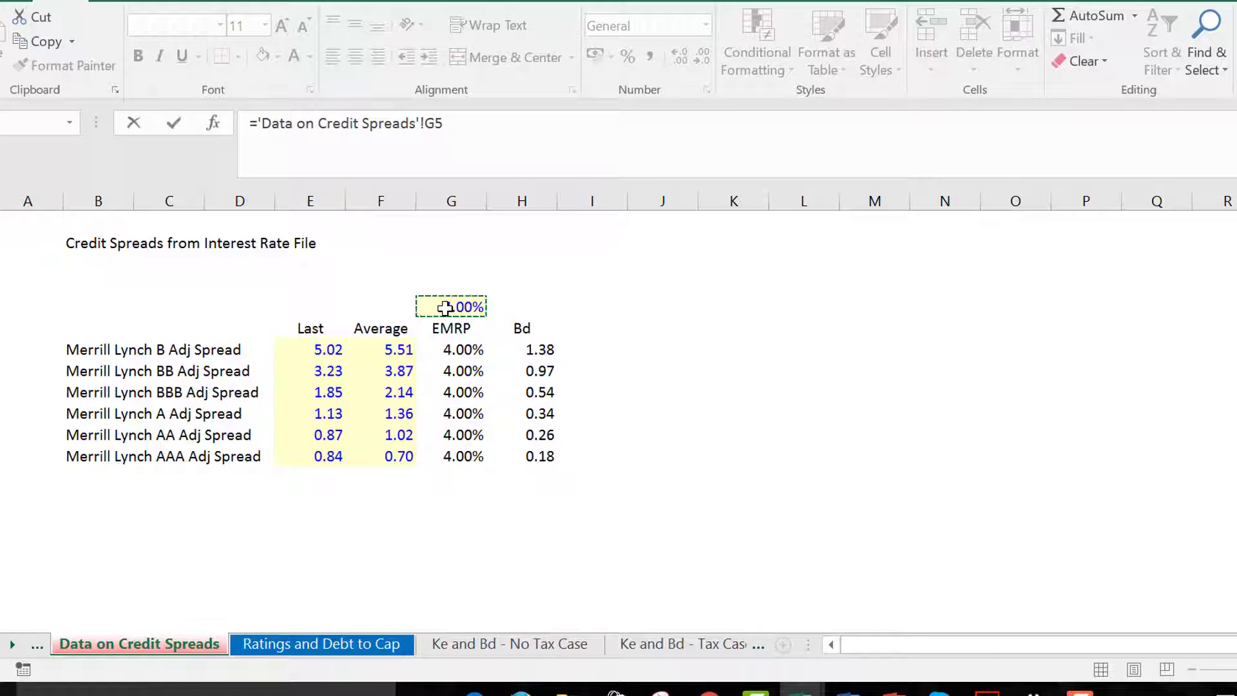
key("Return")
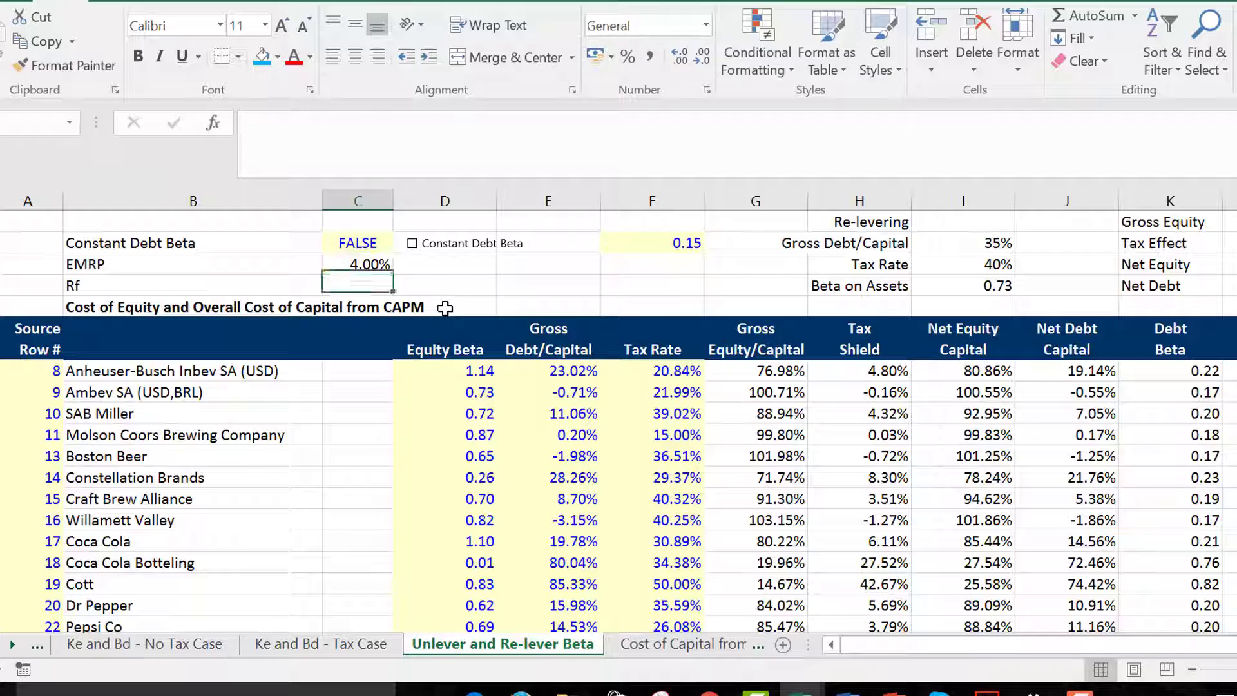
Link the Rf value in C4 to cell L3 on the Ke and Bd - No Tax Case sheet
type("=")
key("ctrl+Page_Up")
key("ctrl+Page_Up")
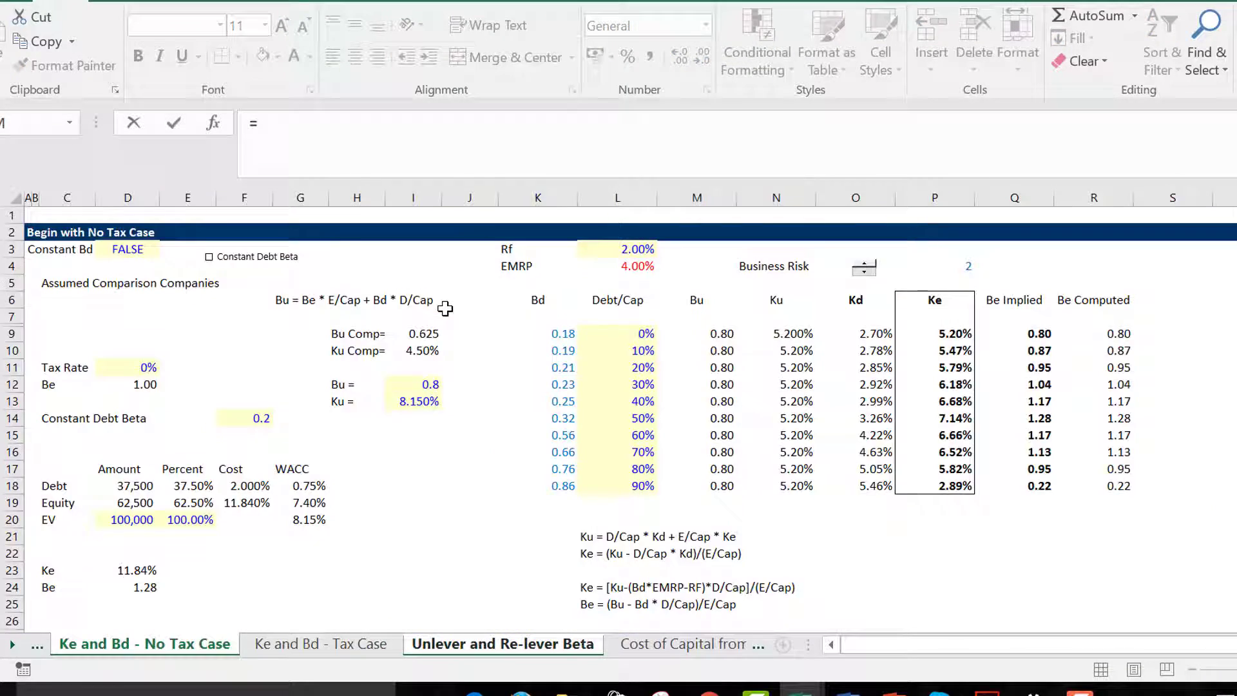
key("ctrl+Page_Up")
key("ctrl+Page_Up")
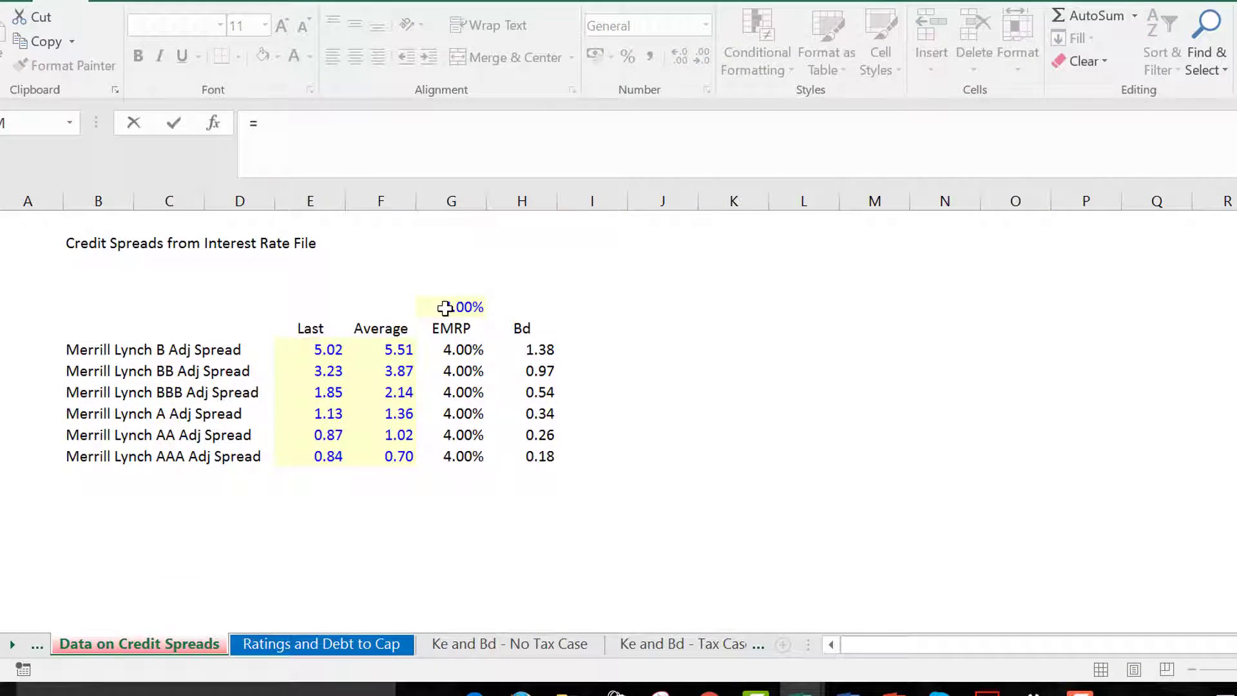
key("ctrl+Page_Down")
key("ctrl+Page_Down")
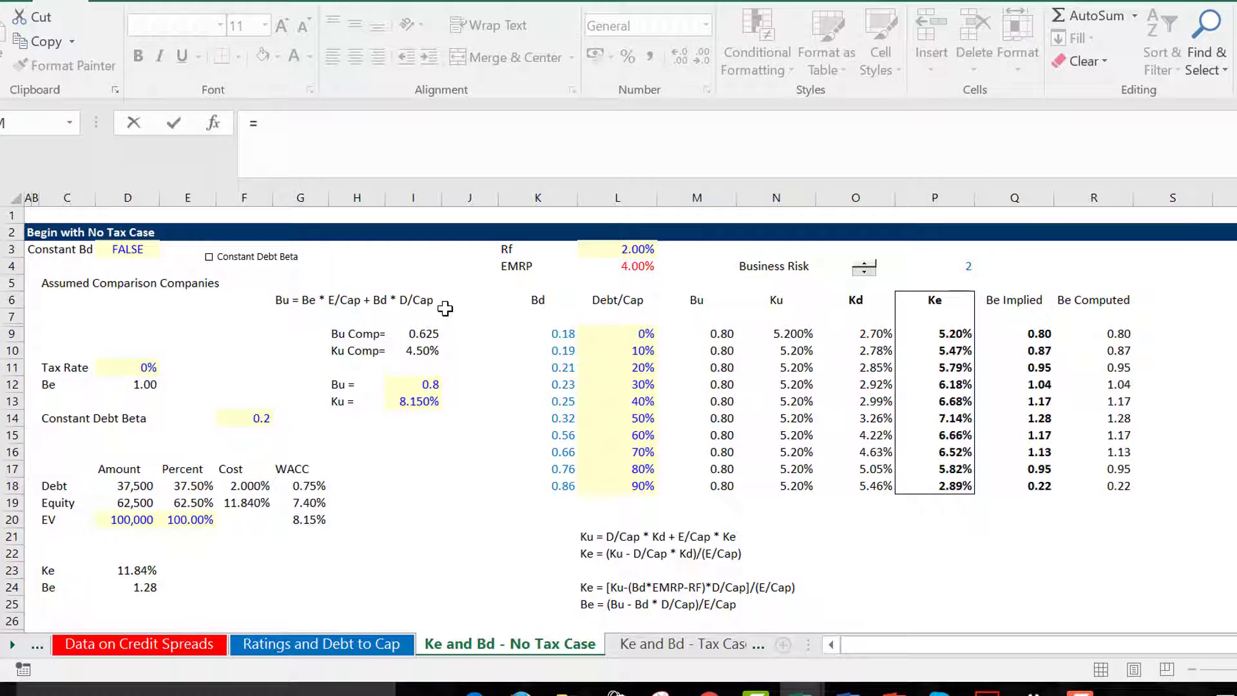
left_click(613, 249)
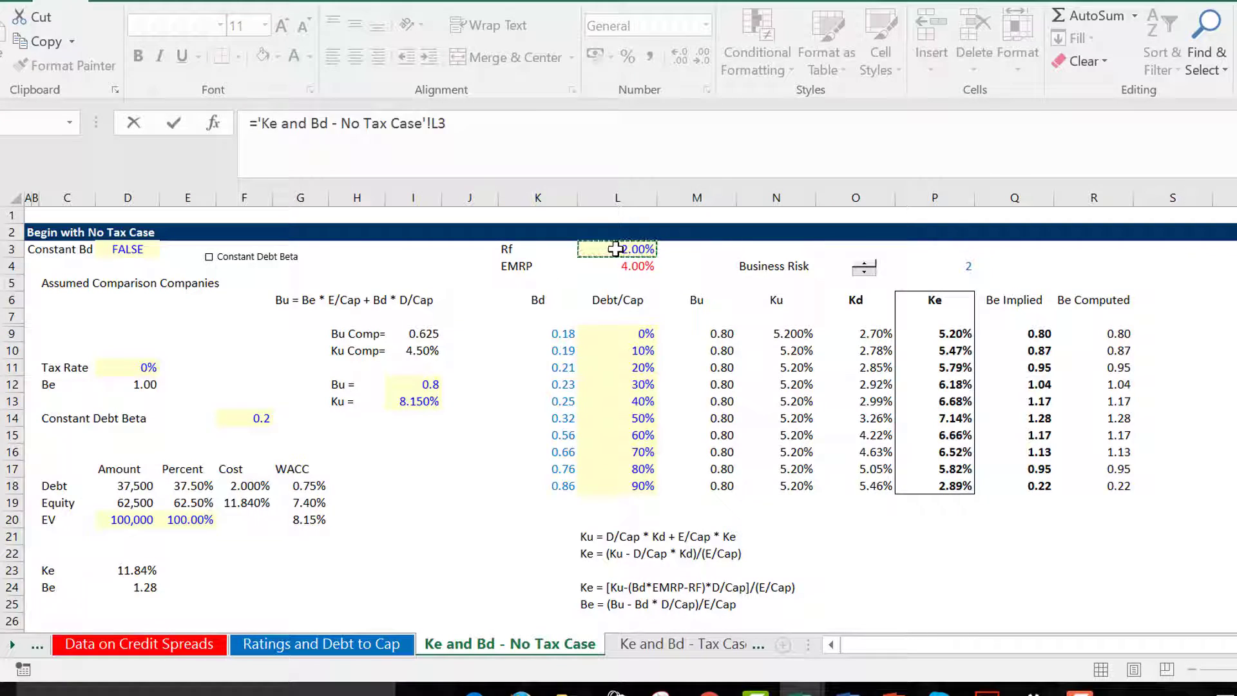
key("Return")
key("Up")
key("Up")
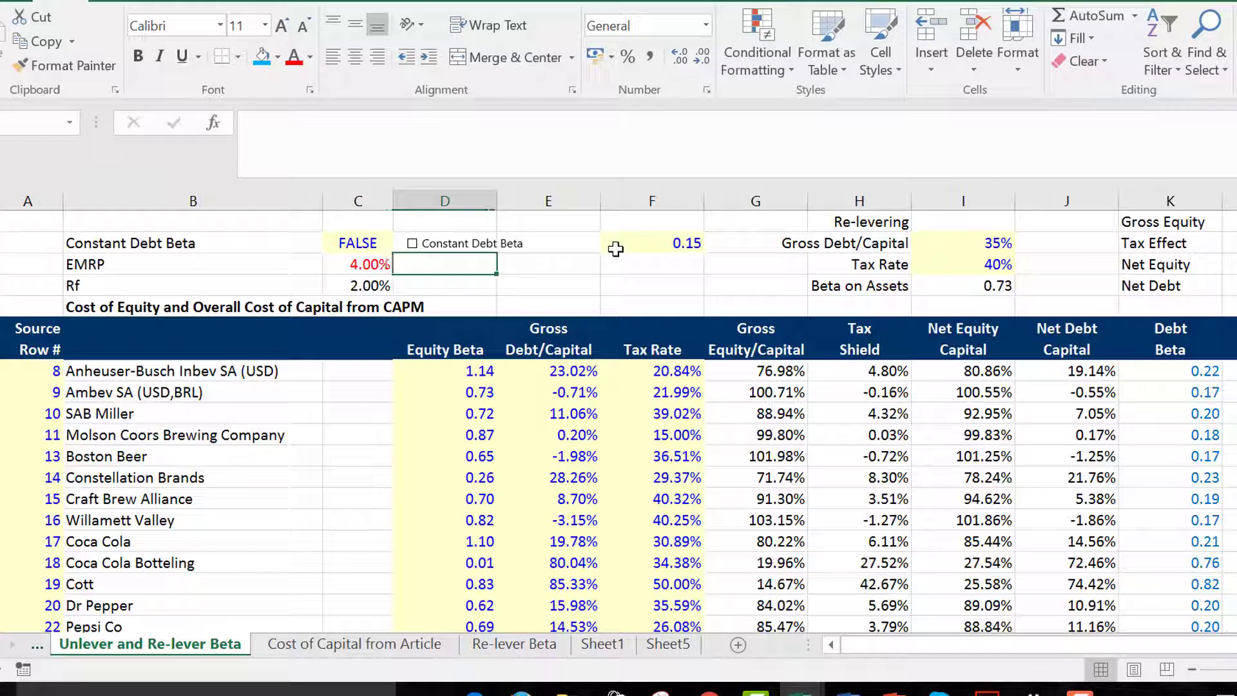
key("Down")
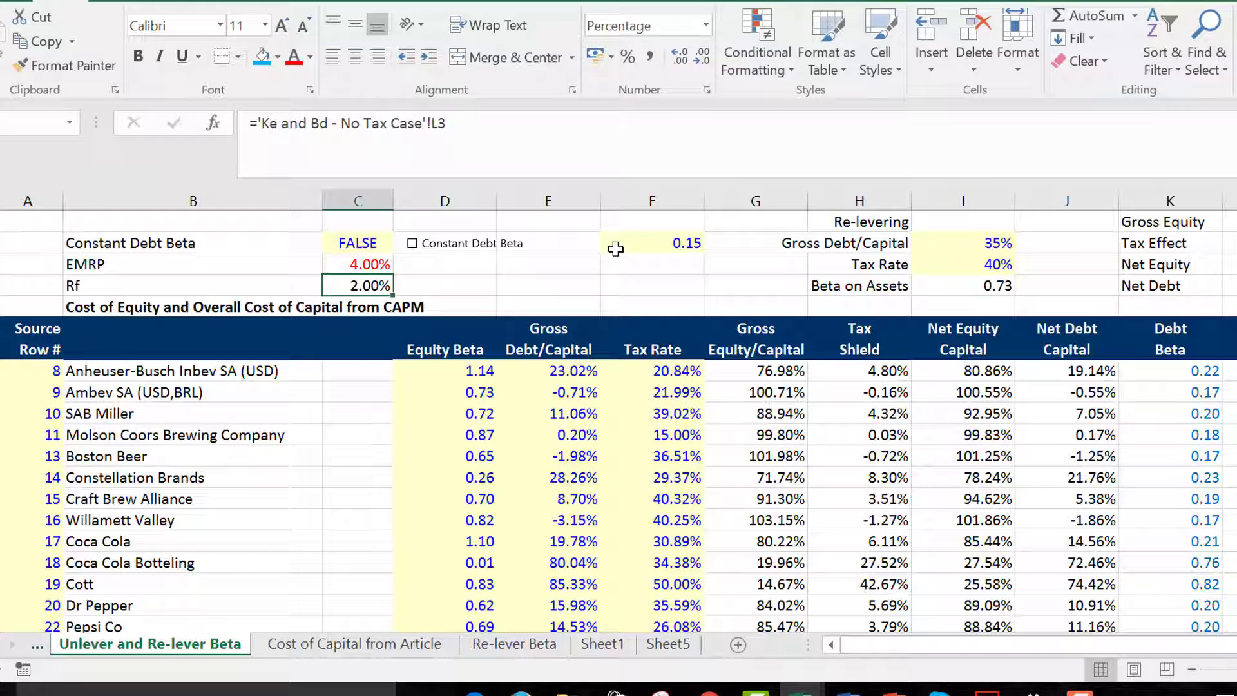
Begin the equity beta formula in O2 with an opening parenthesis and 1 minus the debt beta in O1
key("Right")
key("Right")
key("Right")
key("Right")
key("Right")
key("Right")
key("Right")
key("Right")
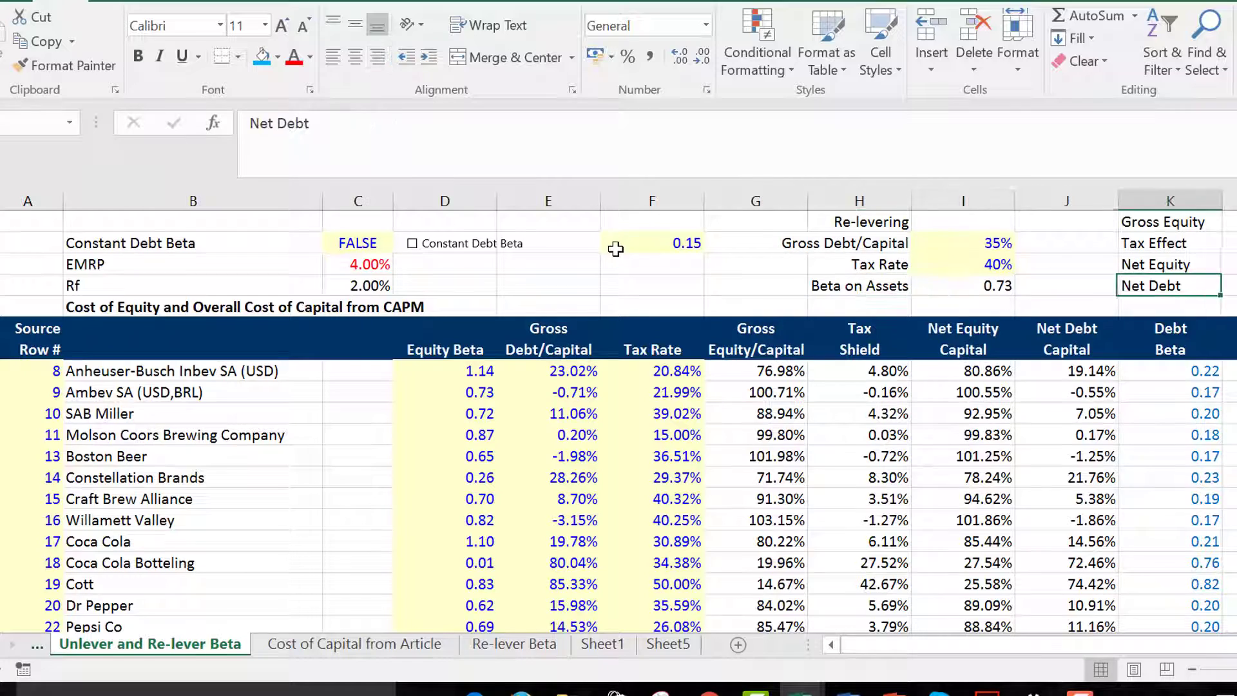
key("Right")
key("Right")
key("Right")
key("Up")
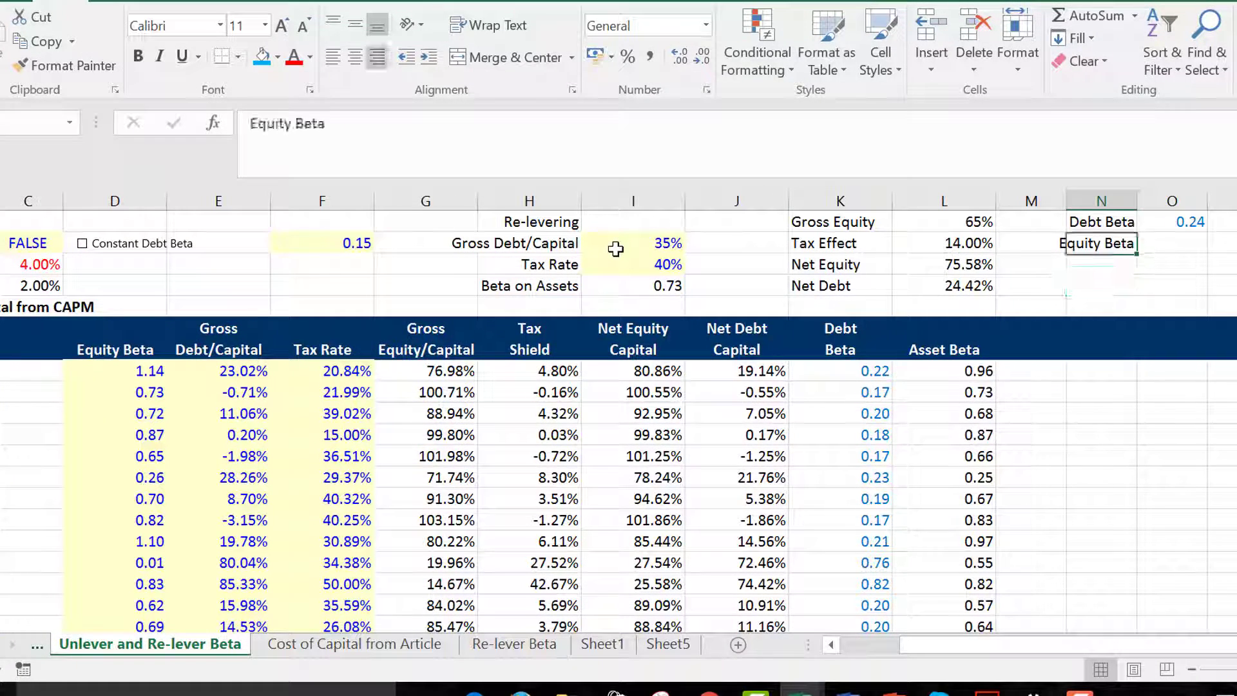
key("Right")
type("=(1")
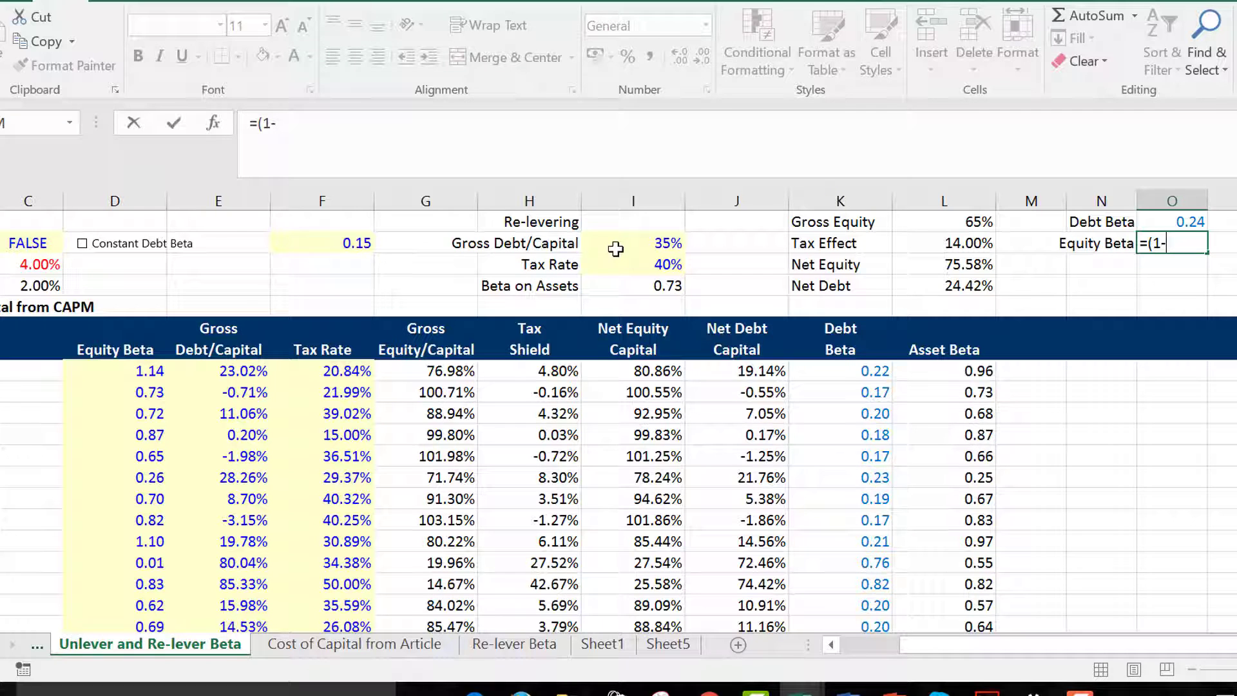
type("-")
key("Up")
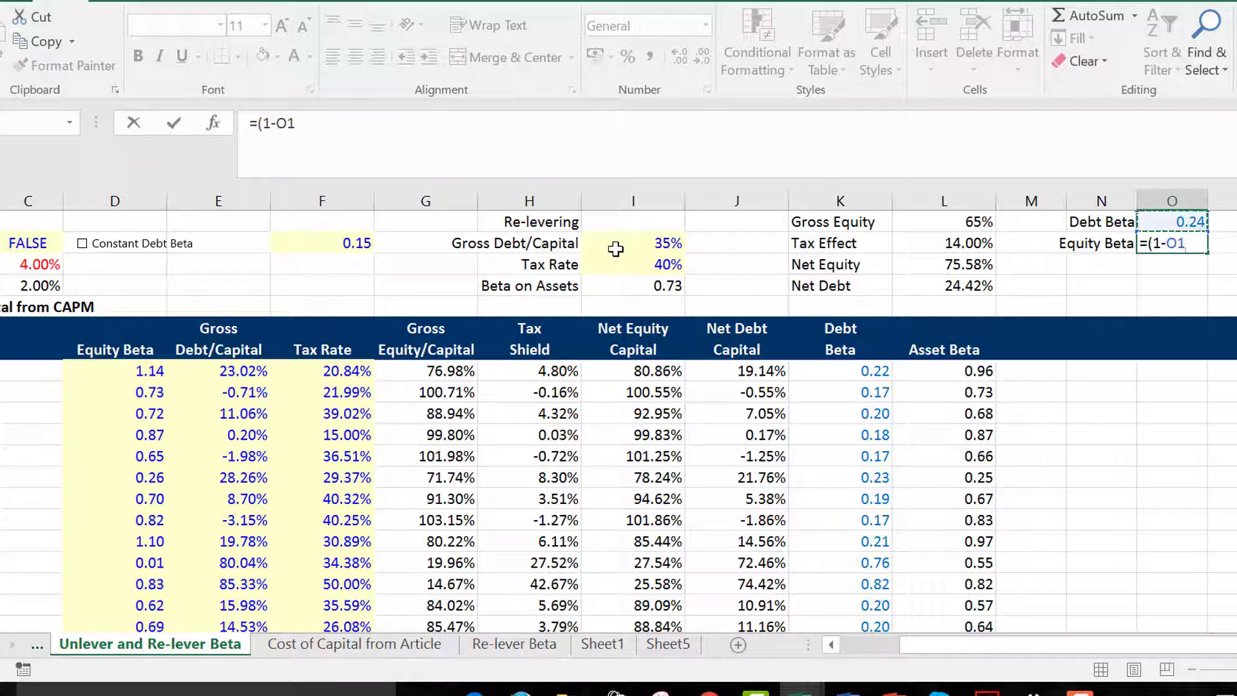
Complete the equity beta formula as =(1-O1*L4)/L3, using net debt in L4 and net equity in L3
type("*")
key("Left")
key("Left")
key("Left")
key("Down")
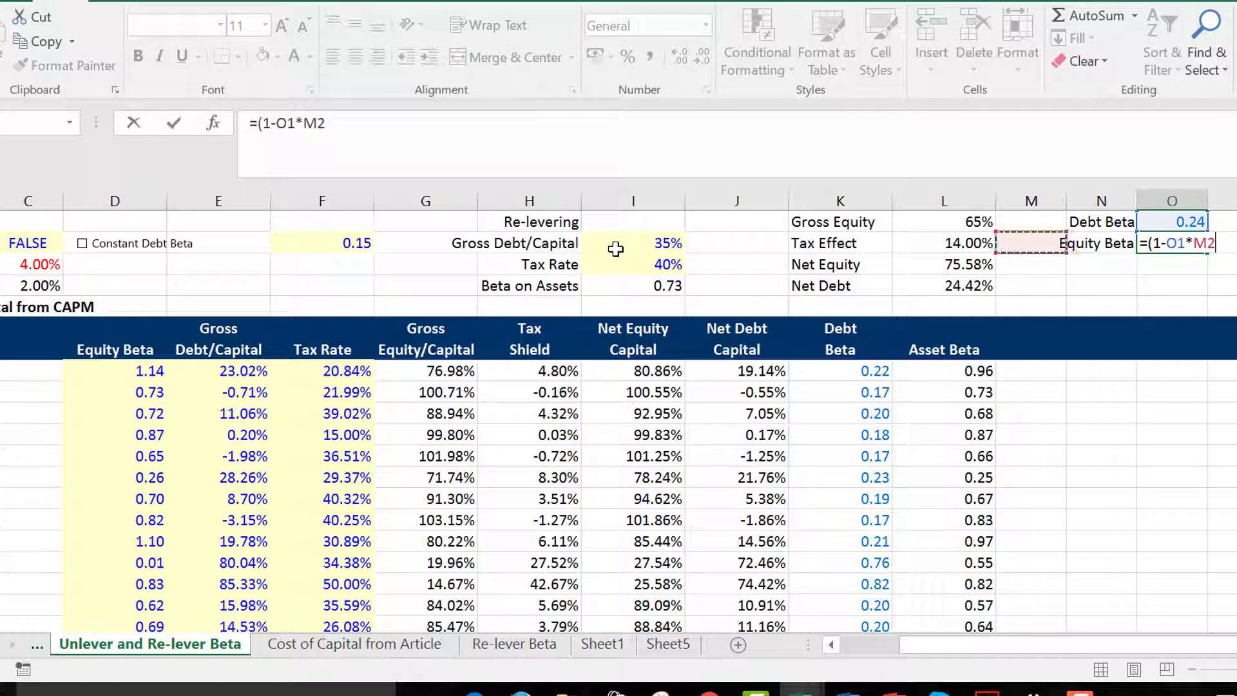
key("Down")
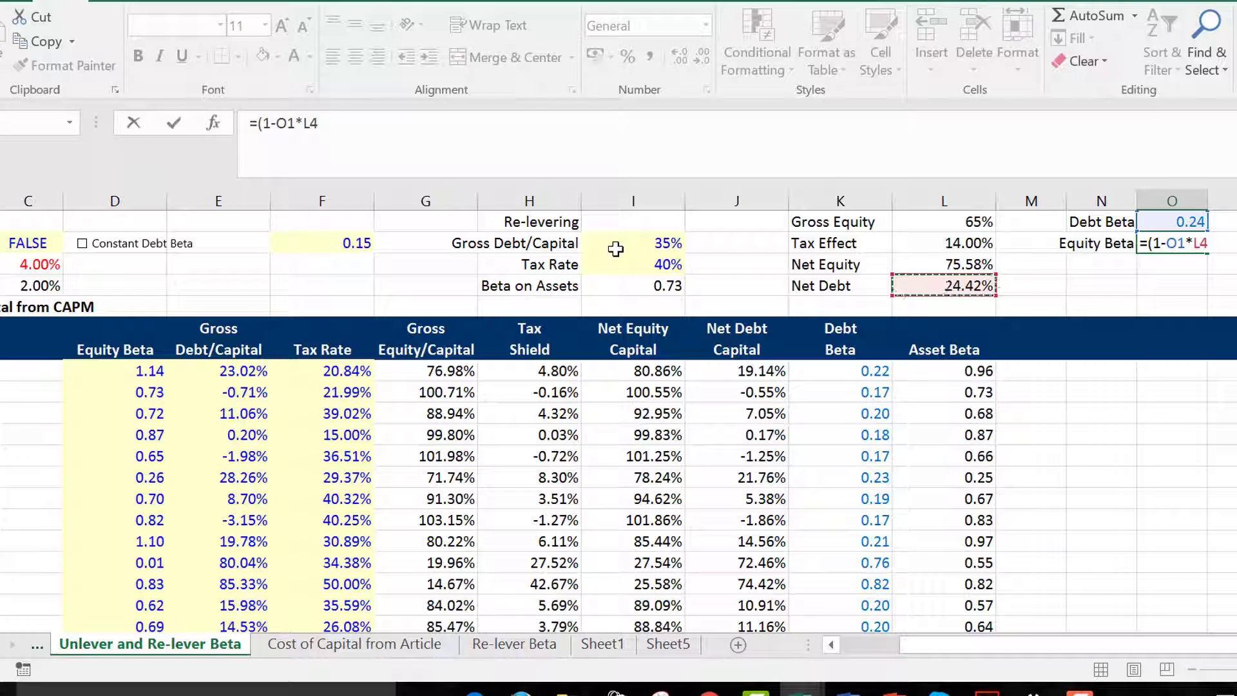
type(")/")
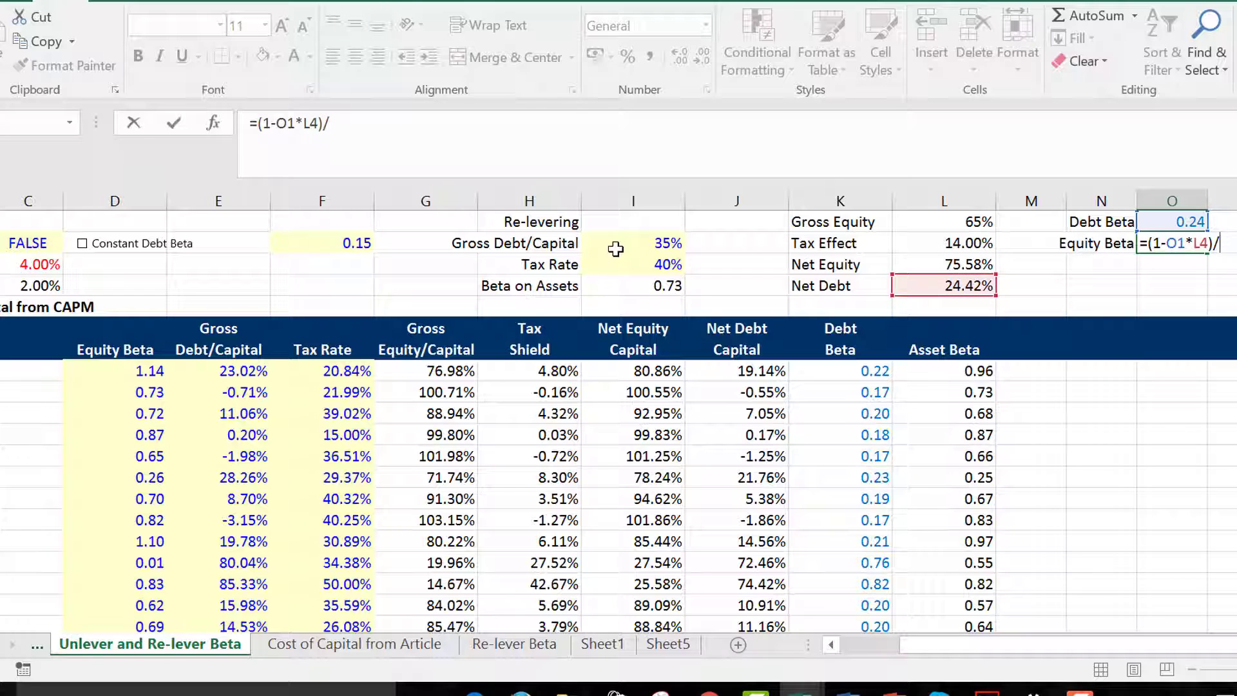
left_click(917, 270)
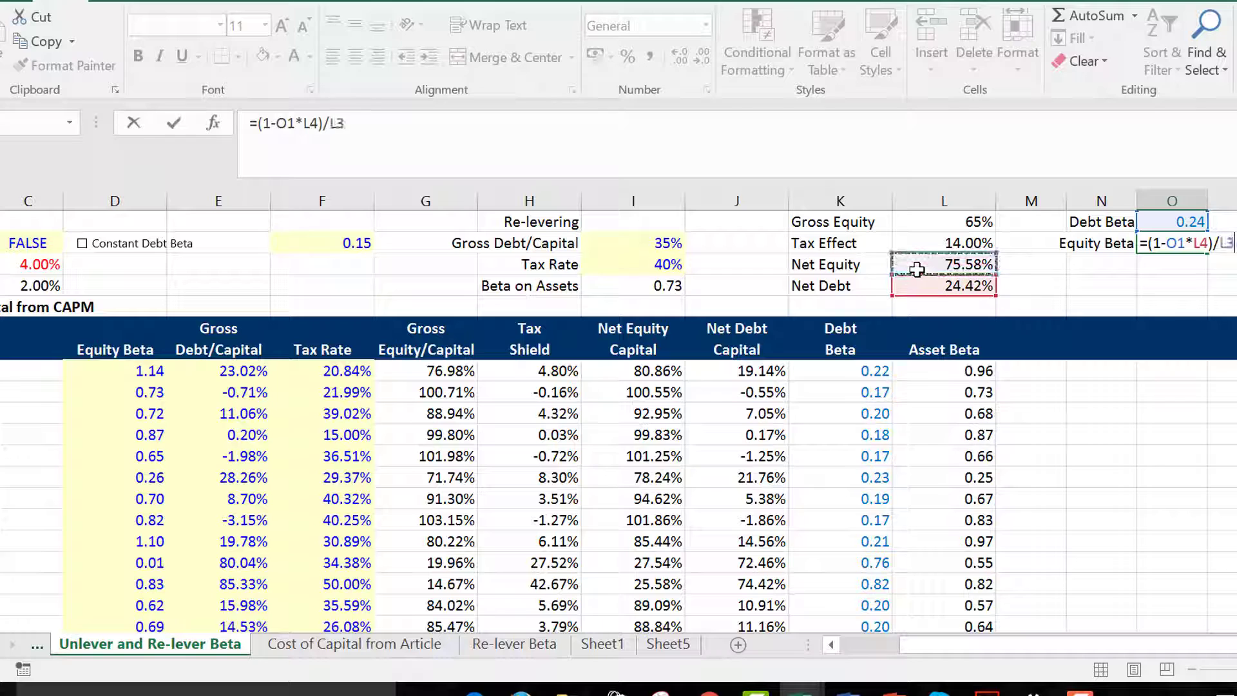
key("ctrl+Return")
Format the equity beta in O2 as a number with two decimal places
key("Up")
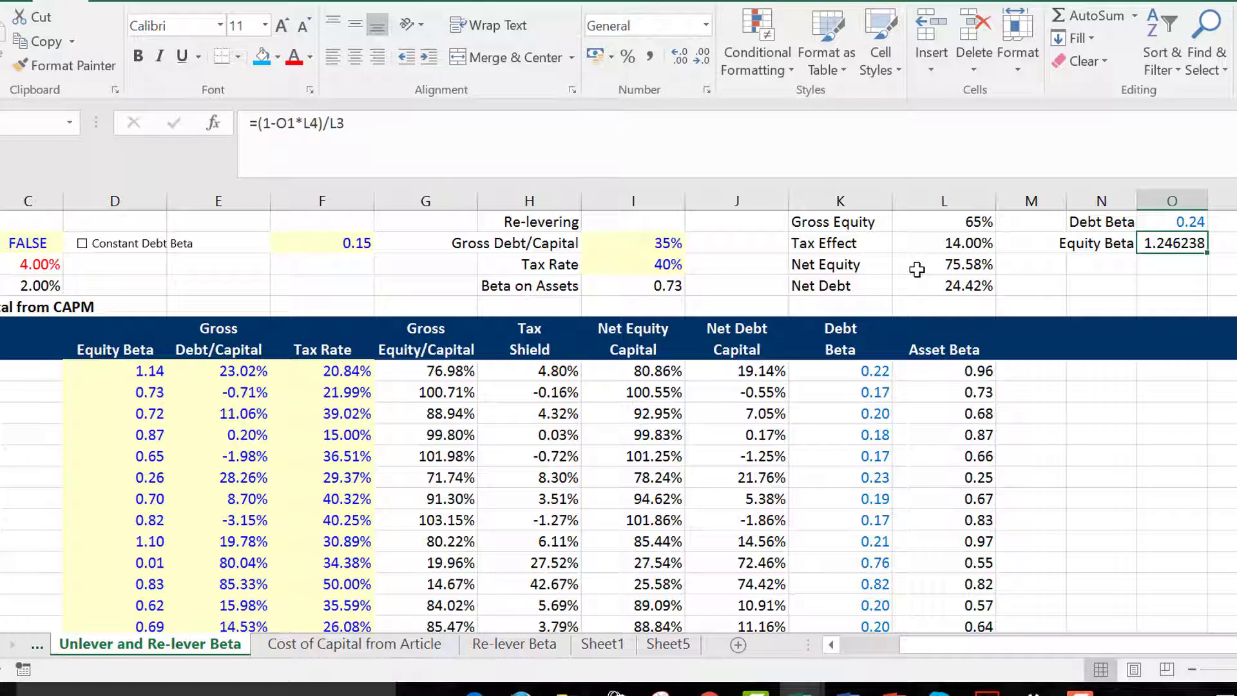
key("ctrl+shift+1")
key("Down")
Add the right-aligned label "Cost of Equity" in N3 beneath the Equity Beta label
key("Left")
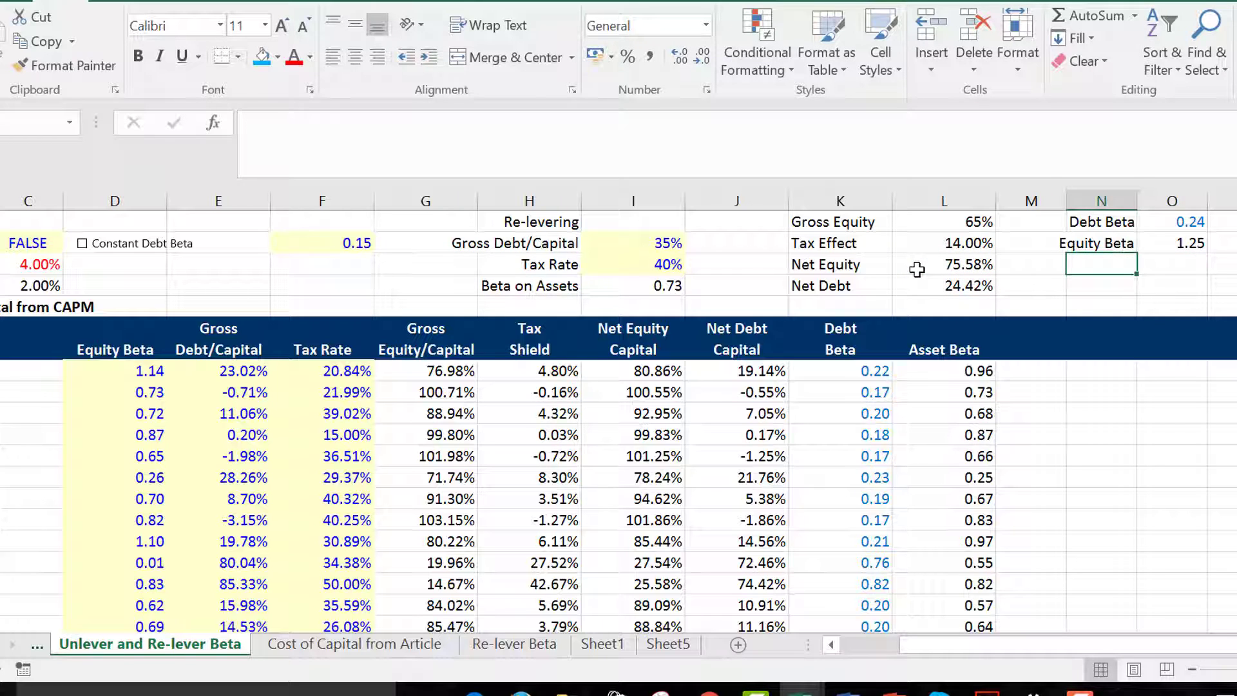
type("Cost of Equt")
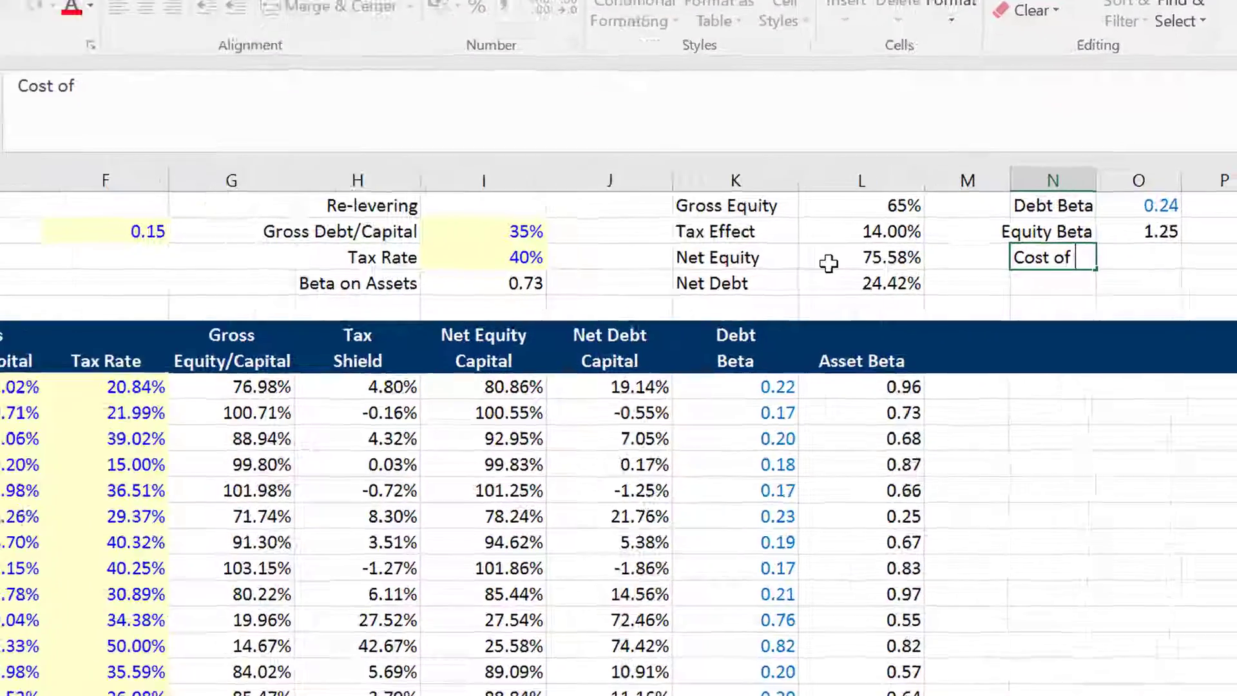
type("ity")
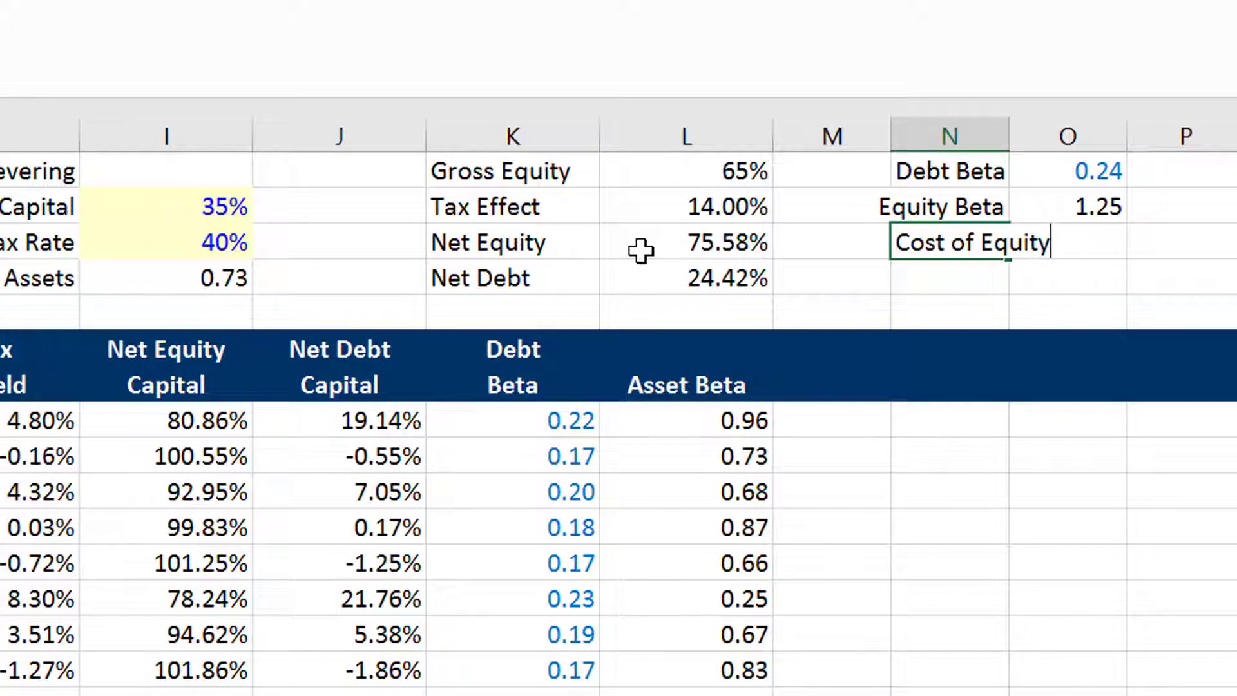
key("Return")
key("Up")
key("alt+h")
key("a")
key("r")
key("Right")
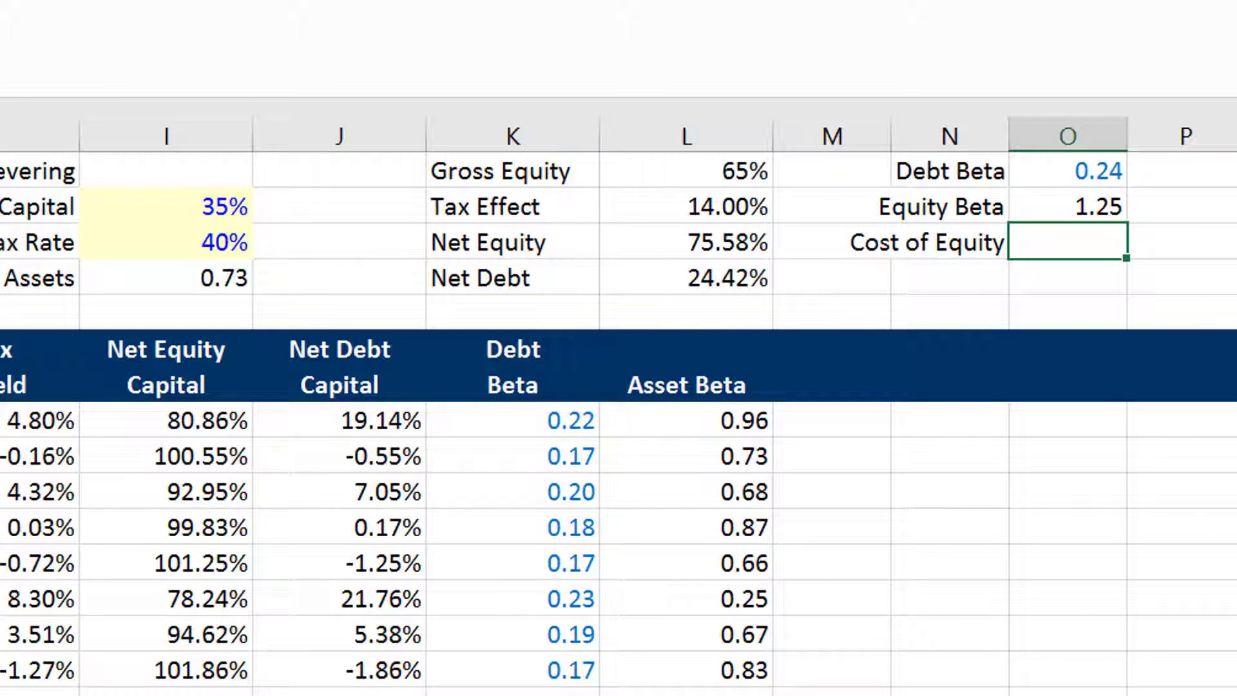
Calculate the cost of equity in O3 as =O2*C3+C4 and format it as a percentage
type("=")
key("Up")
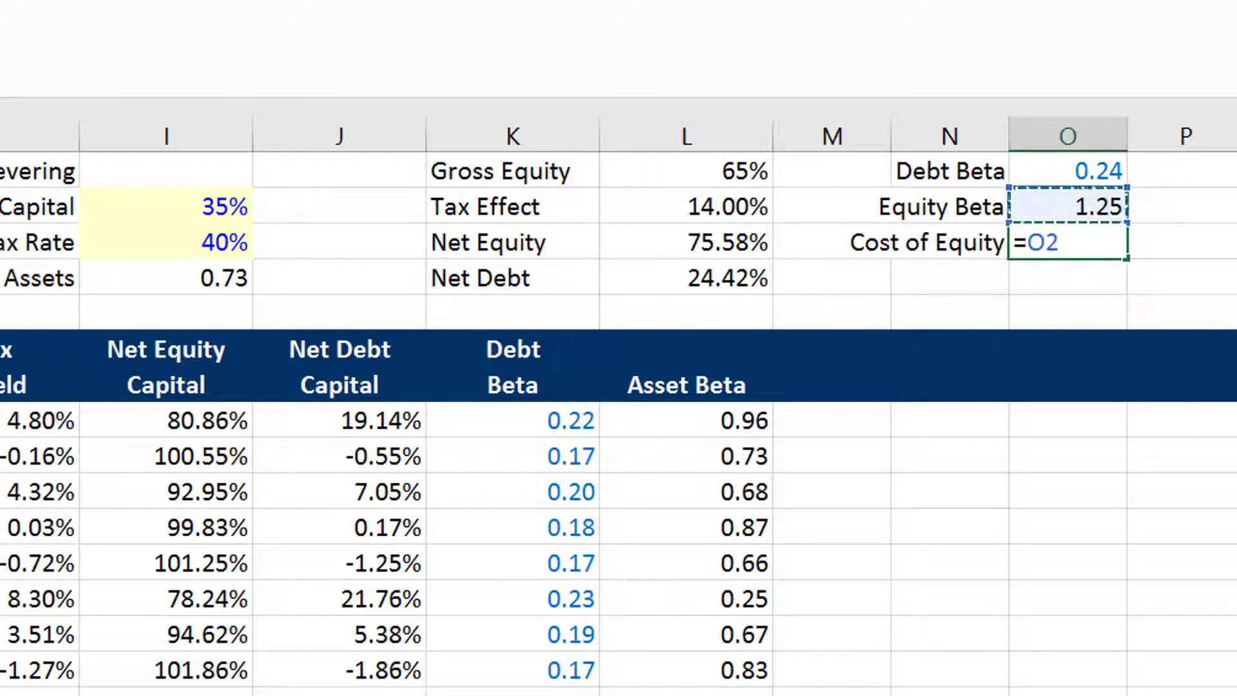
type("*")
key("Left")
key("Left")
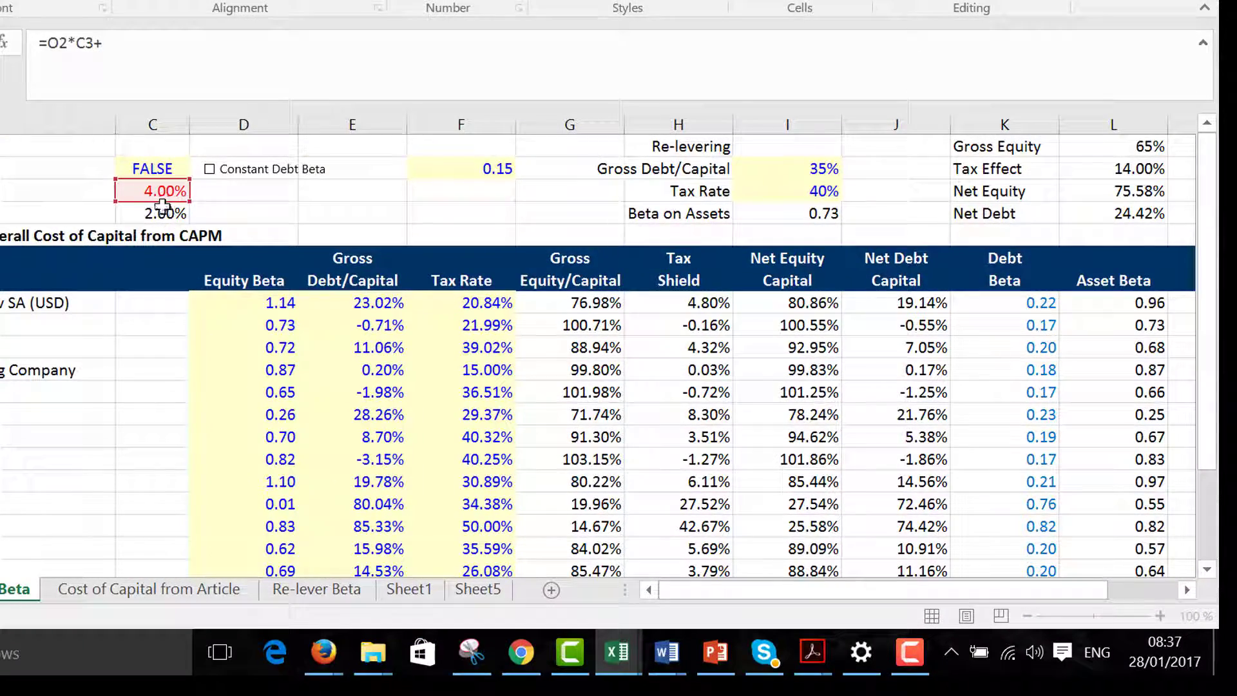
left_click(163, 206)
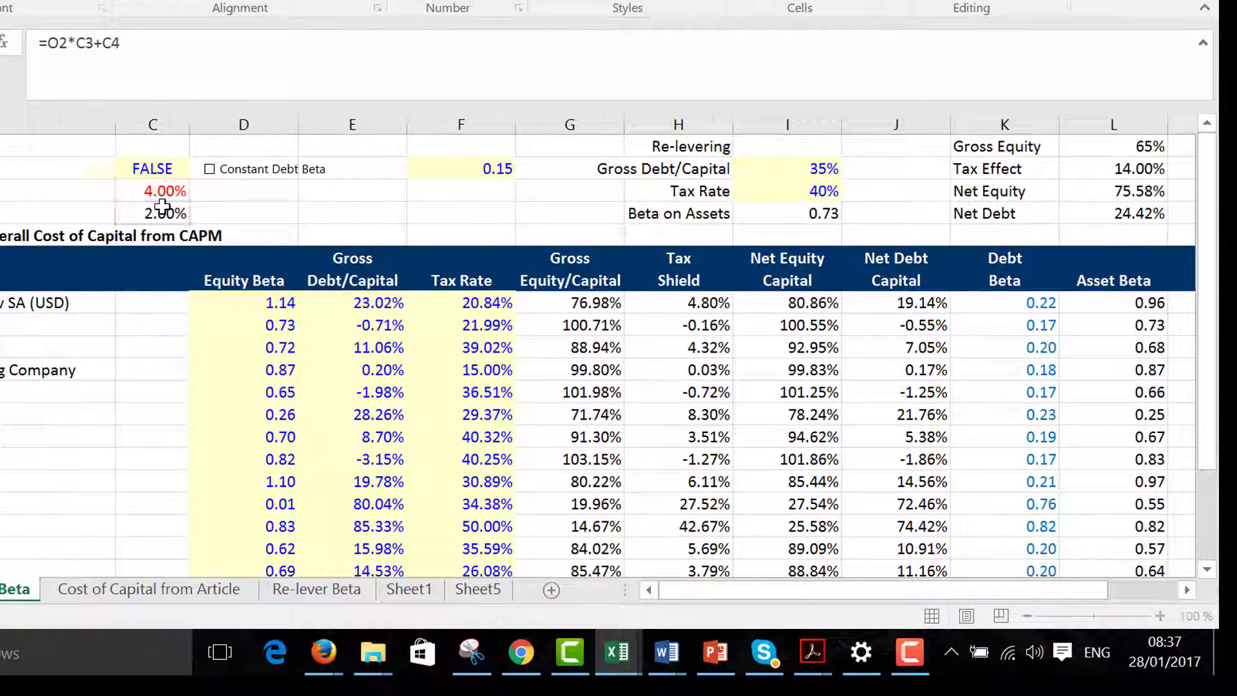
key("ctrl+Return")
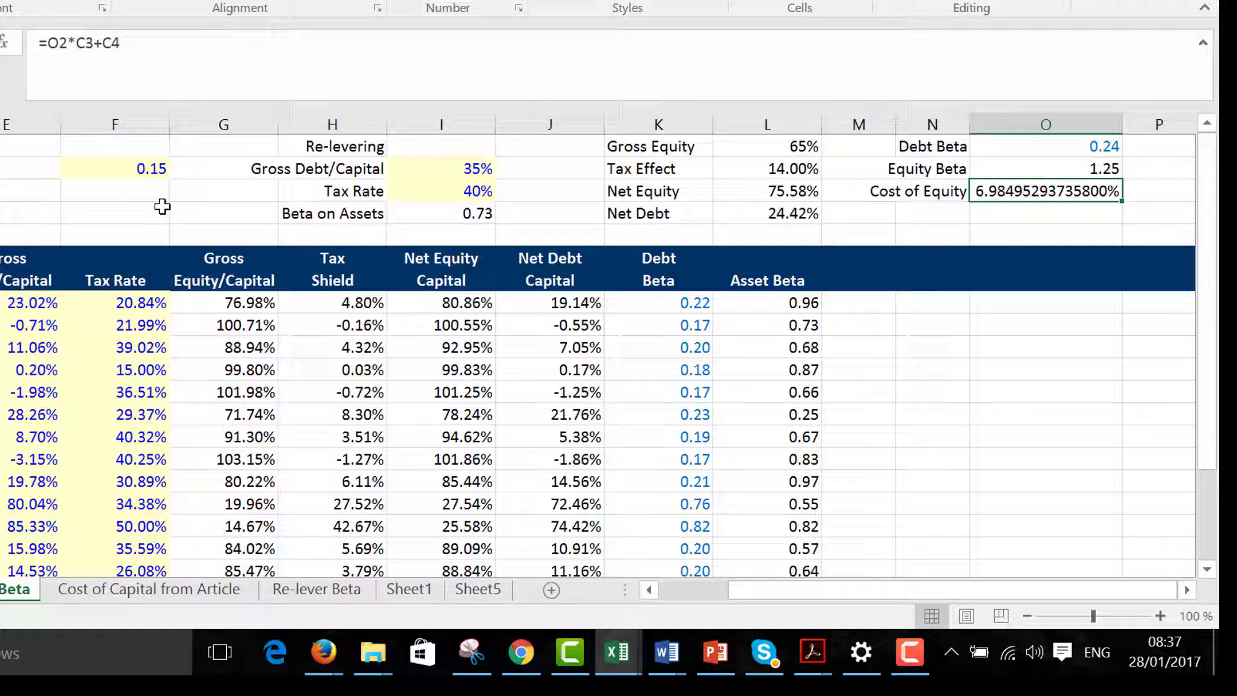
key("ctrl+shift+5")
Add top and bottom borders to the Cost of Equity label and value in N3:O3
key("Left")
key("Left")
key("Right")
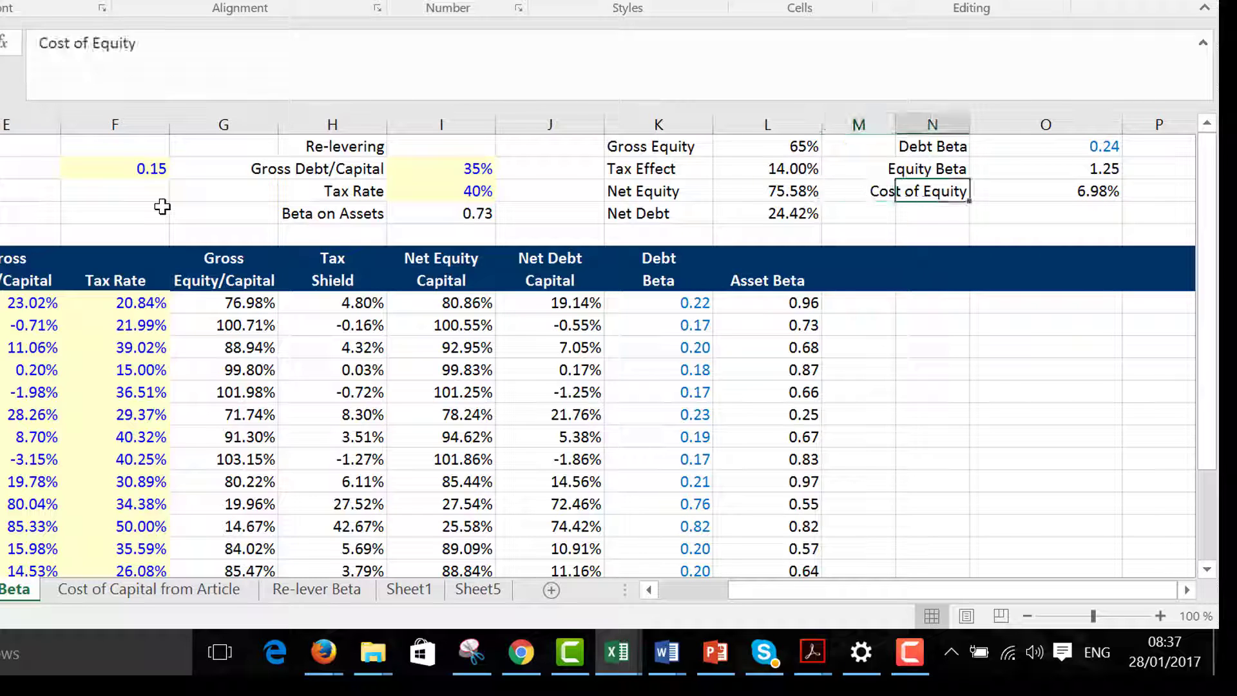
key("shift+Right")
key("shift+Right")
key("Left")
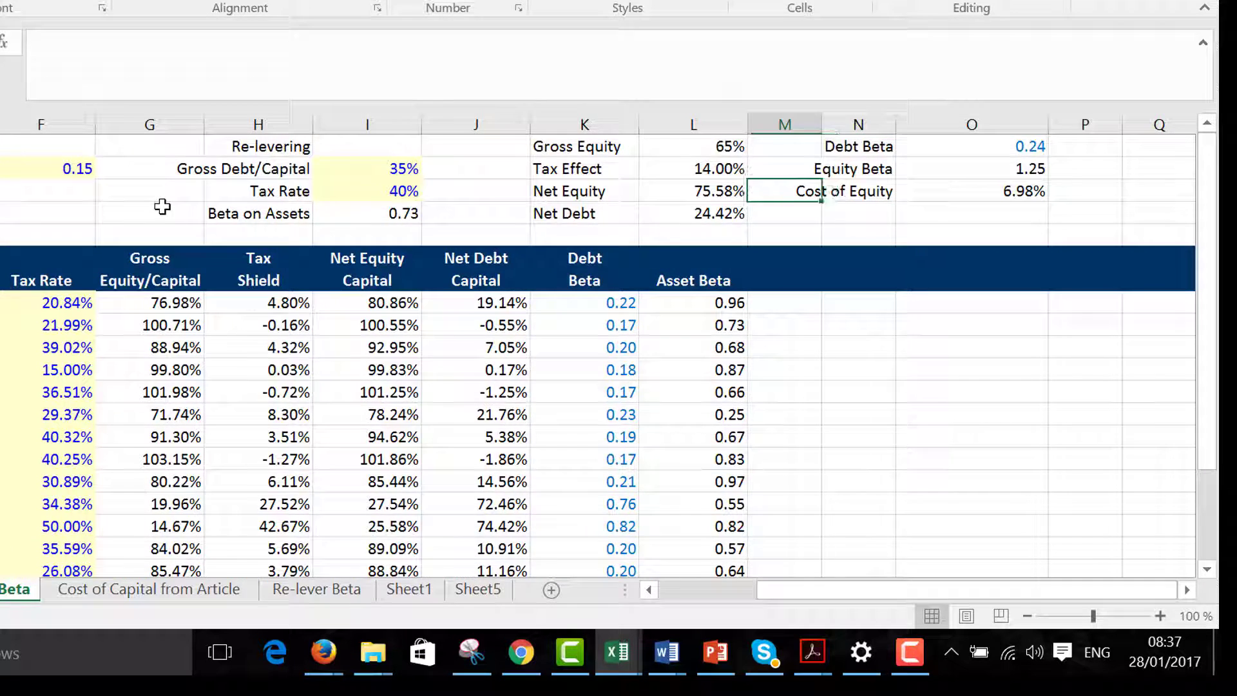
key("Right")
key("shift+Right")
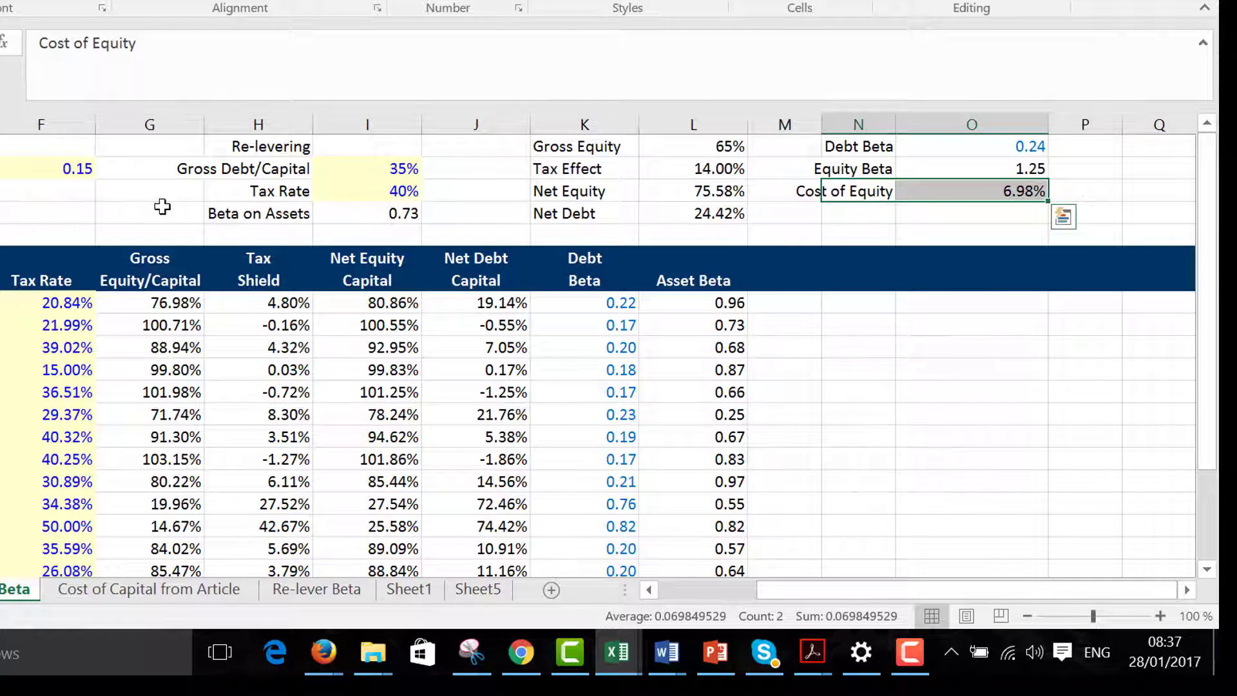
key("ctrl+shift+t")
Extend the total-style borders of the Cost of Equity row across M3:O3
key("Up")
key("Left")
key("Left")
key("Down")
key("Left")
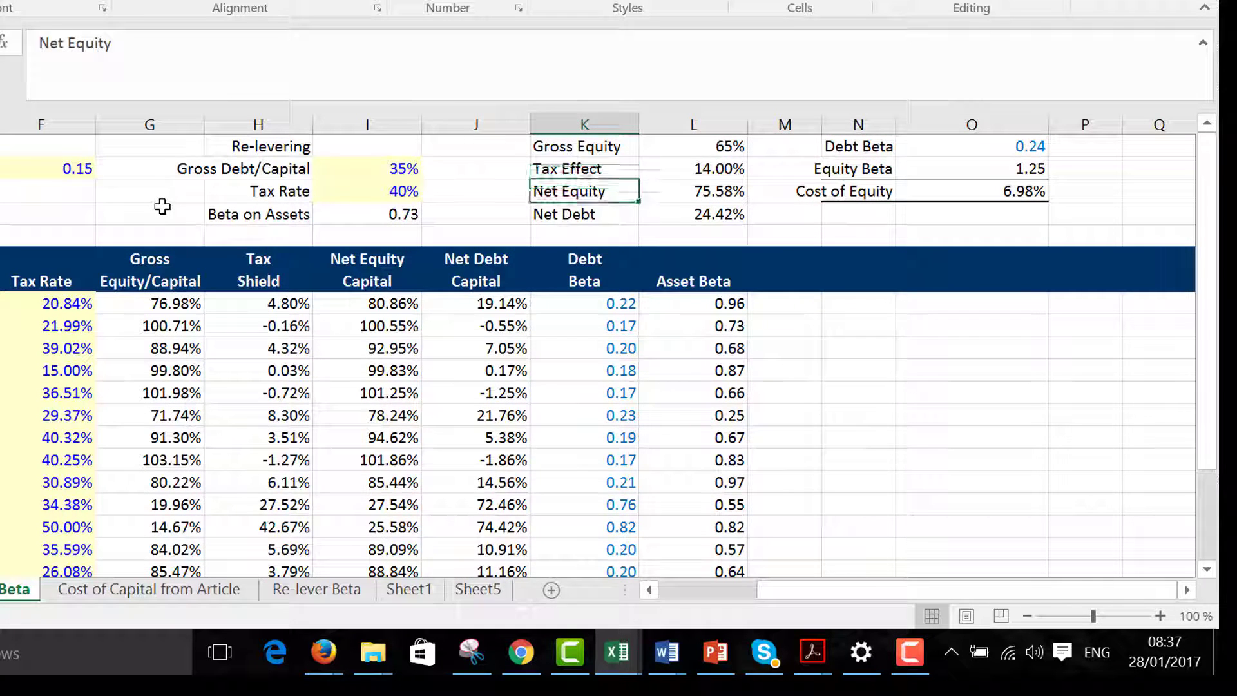
key("Right")
key("Down")
key("Up")
key("Right")
key("shift+Right")
key("shift+Right")
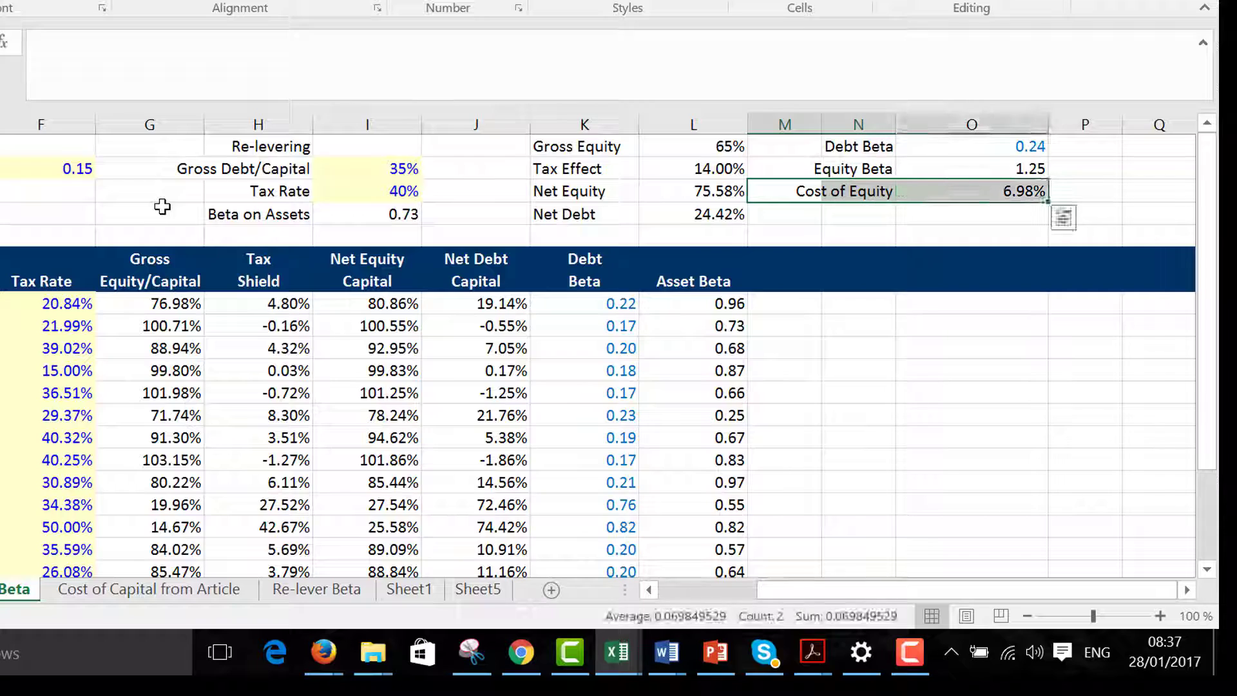
key("Left")
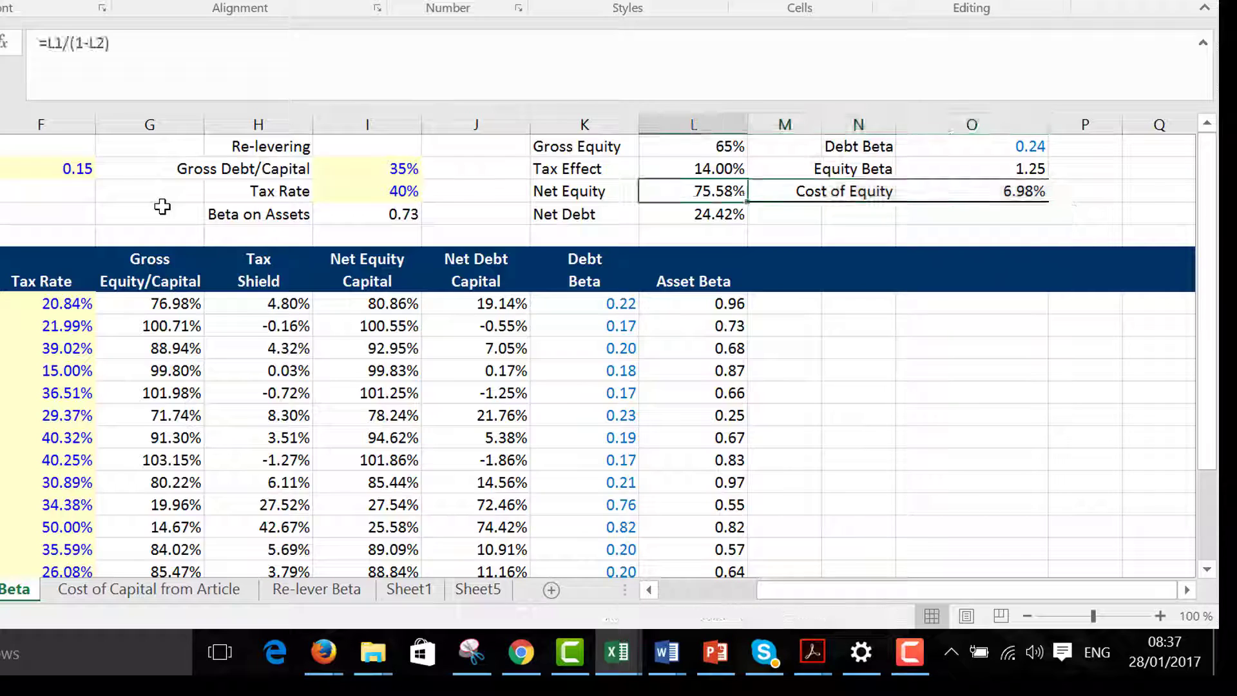
Switch Constant Debt Beta on and off to compare the re-levered betas and cost of equity
key("Left")
key("Left")
key("Left")
key("Left")
key("Left")
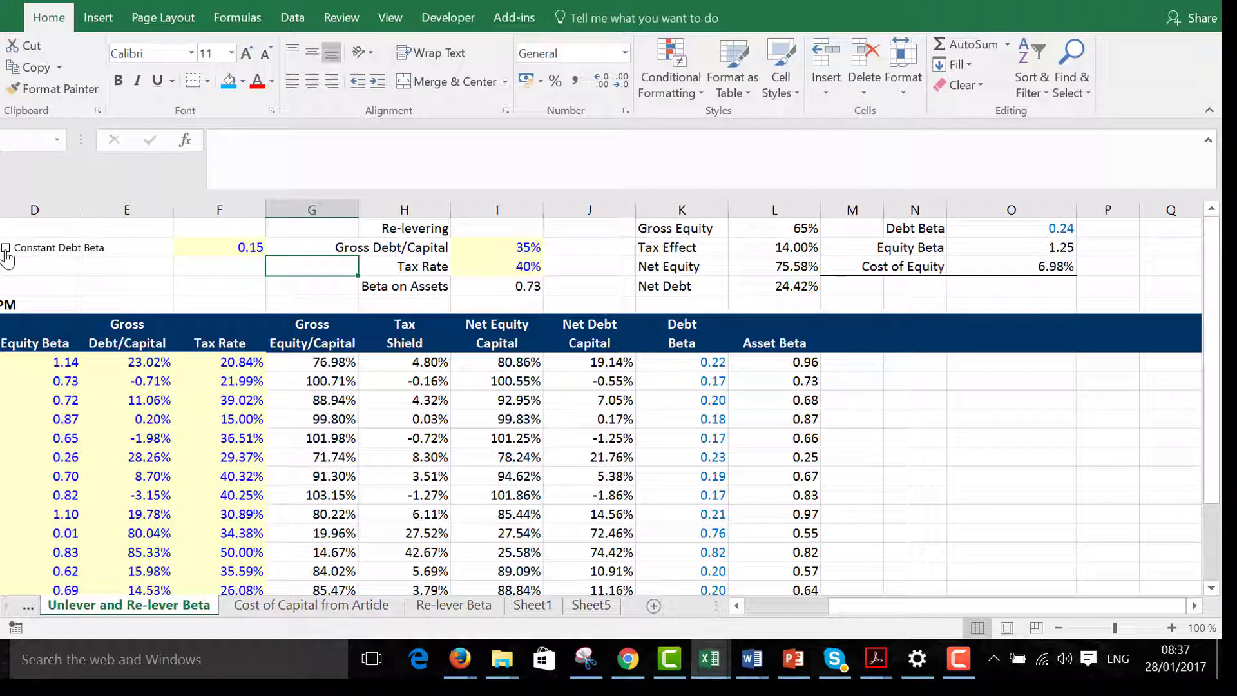
left_click(6, 248)
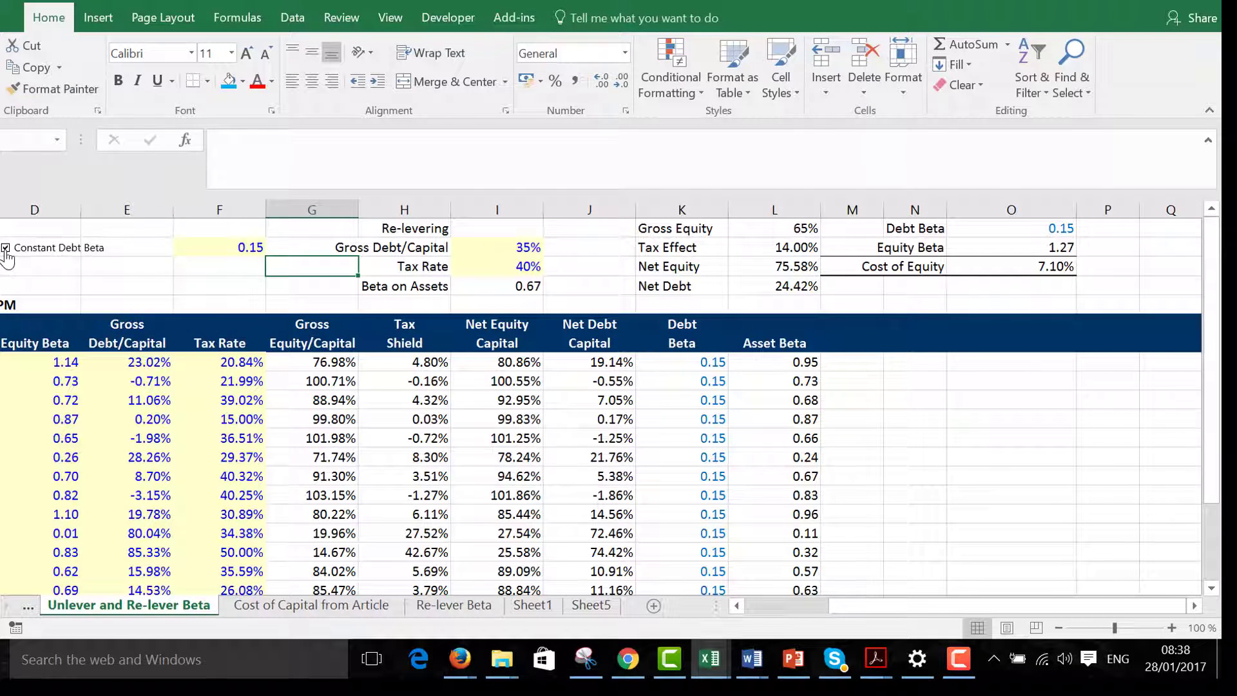
left_click(6, 250)
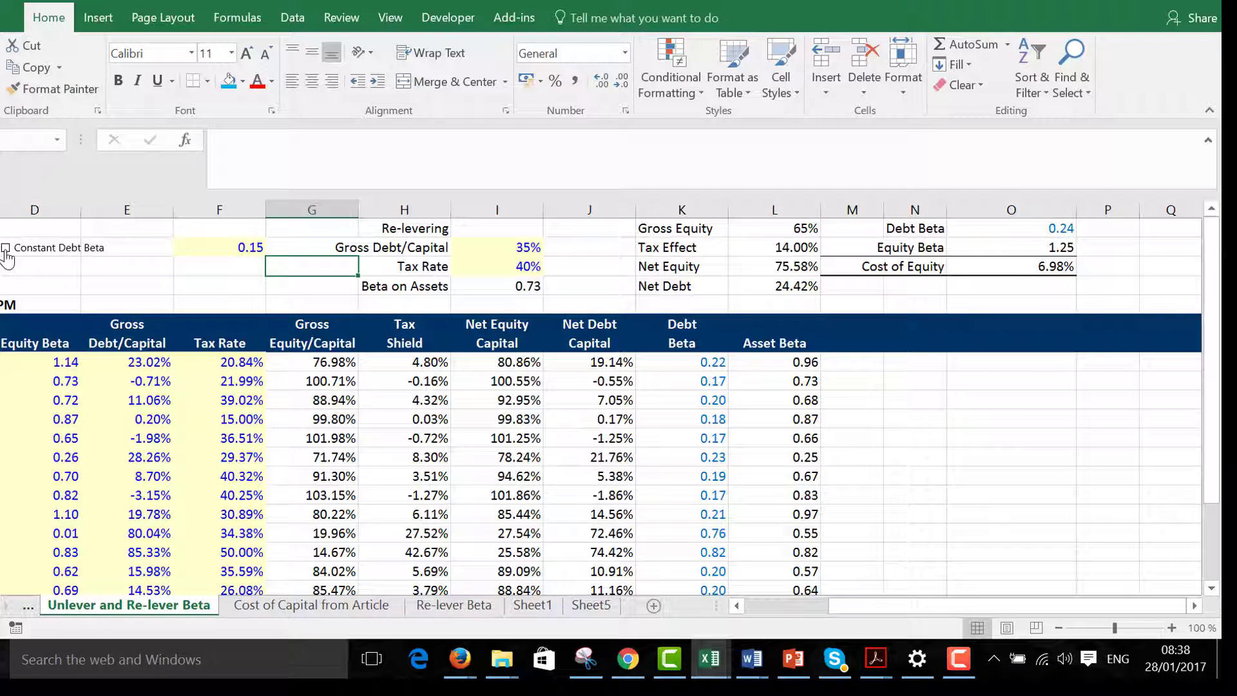
left_click(6, 248)
left_click(6, 249)
Set the constant debt beta in F2 to 0 and toggle Constant Debt Beta on and off to compare the cost of equity
left_click(197, 245)
type("0")
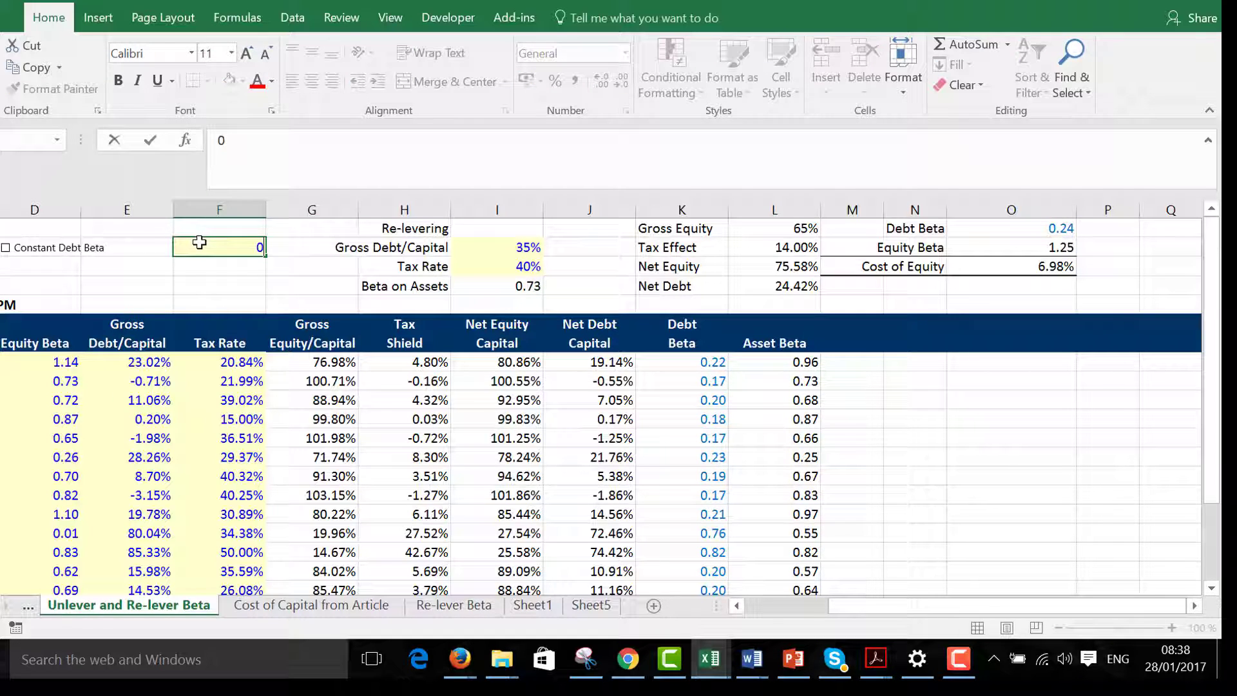
key("Return")
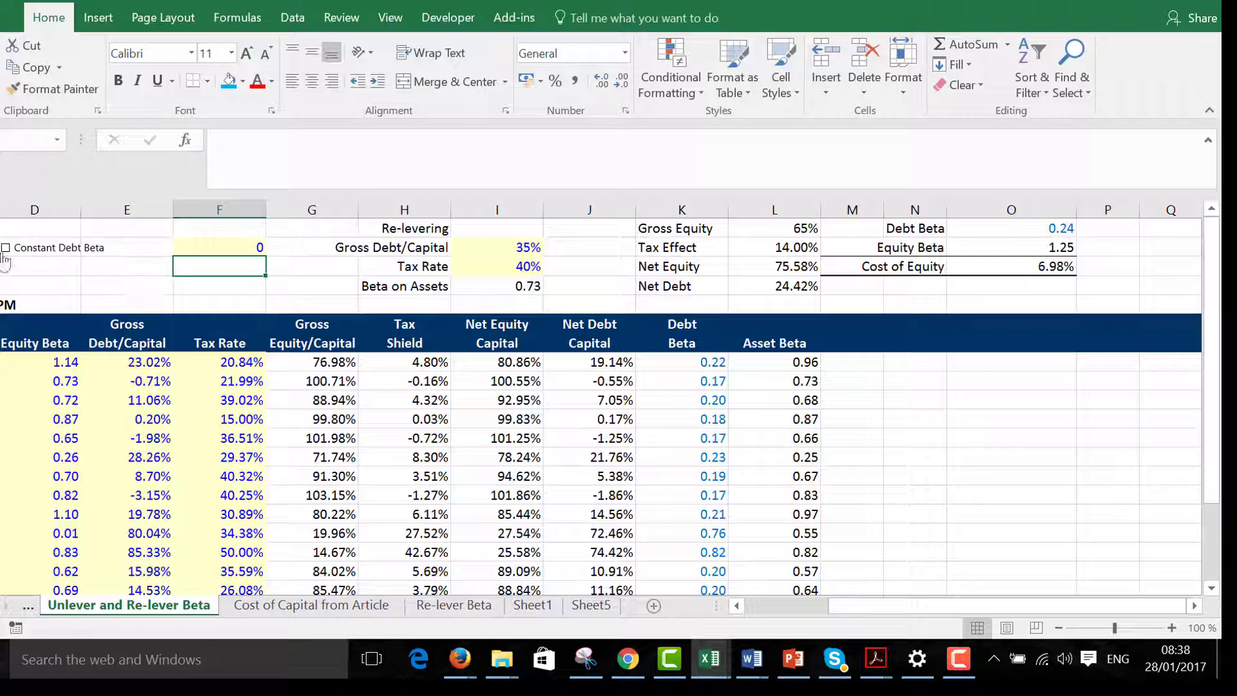
left_click(18, 255)
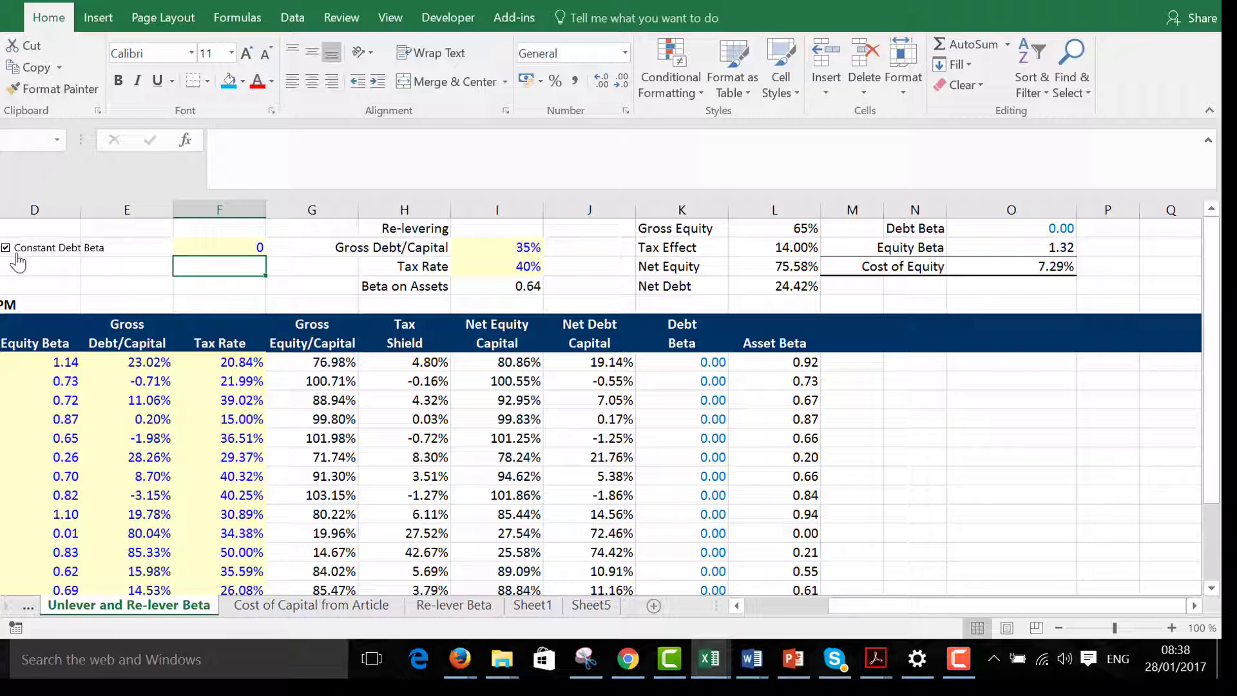
left_click(18, 261)
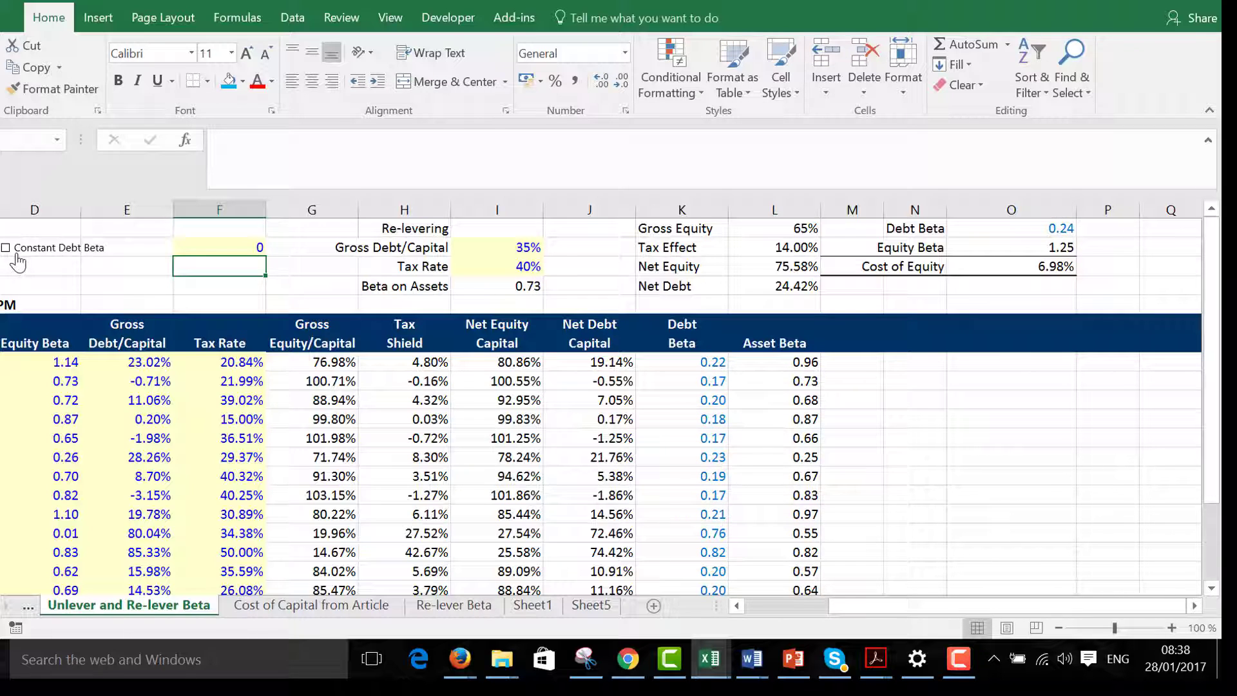
Test a constant debt beta of 0.5 in F2 by switching Constant Debt Beta on and back off
key("Up")
type("0.5")
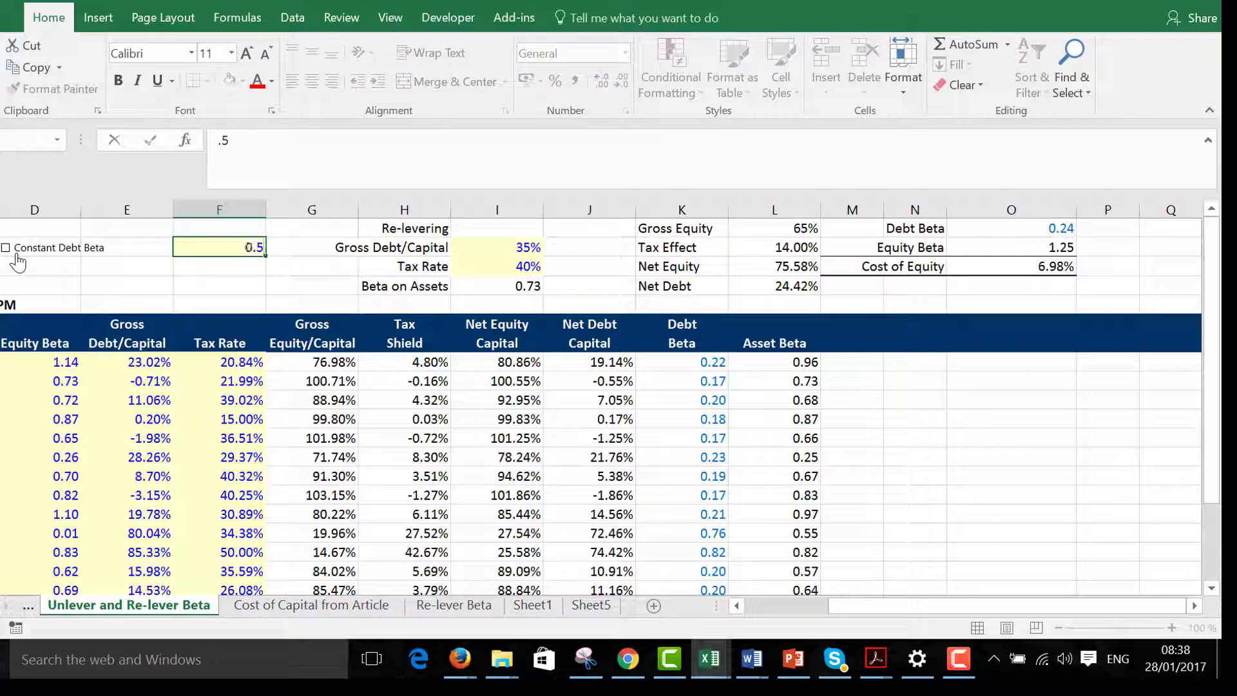
key("Return")
left_click(17, 260)
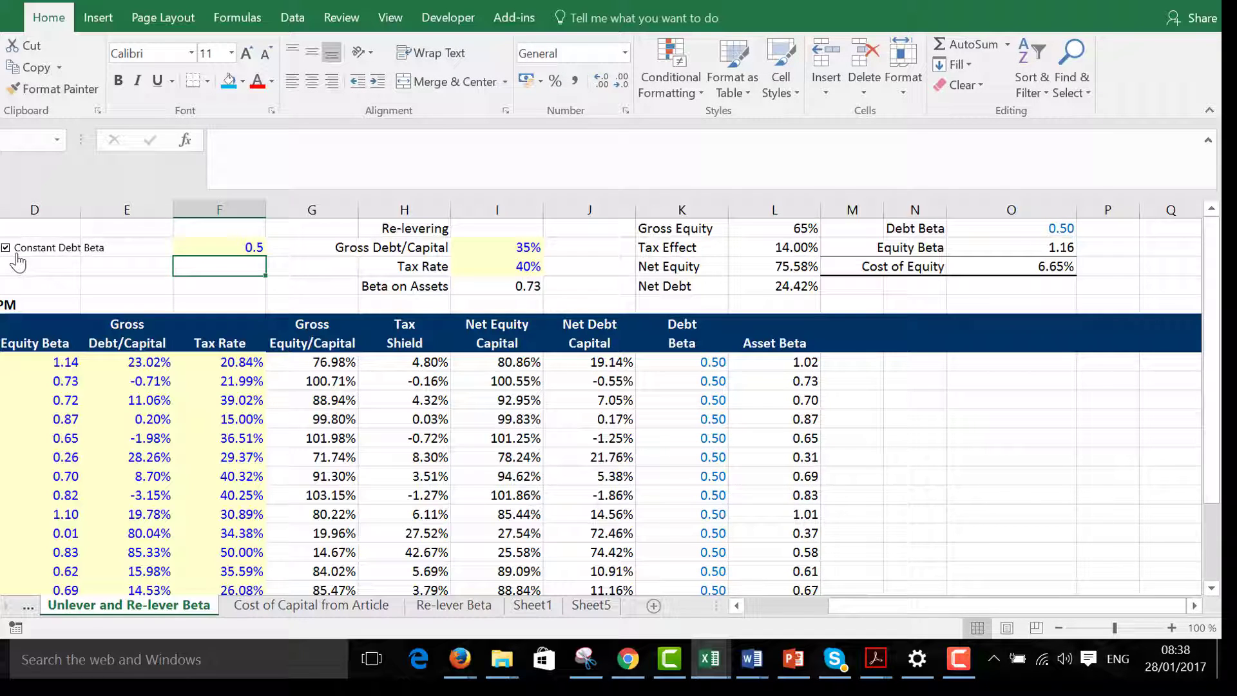
left_click(17, 261)
Set the constant debt beta in F2 to 0.1
key("Up")
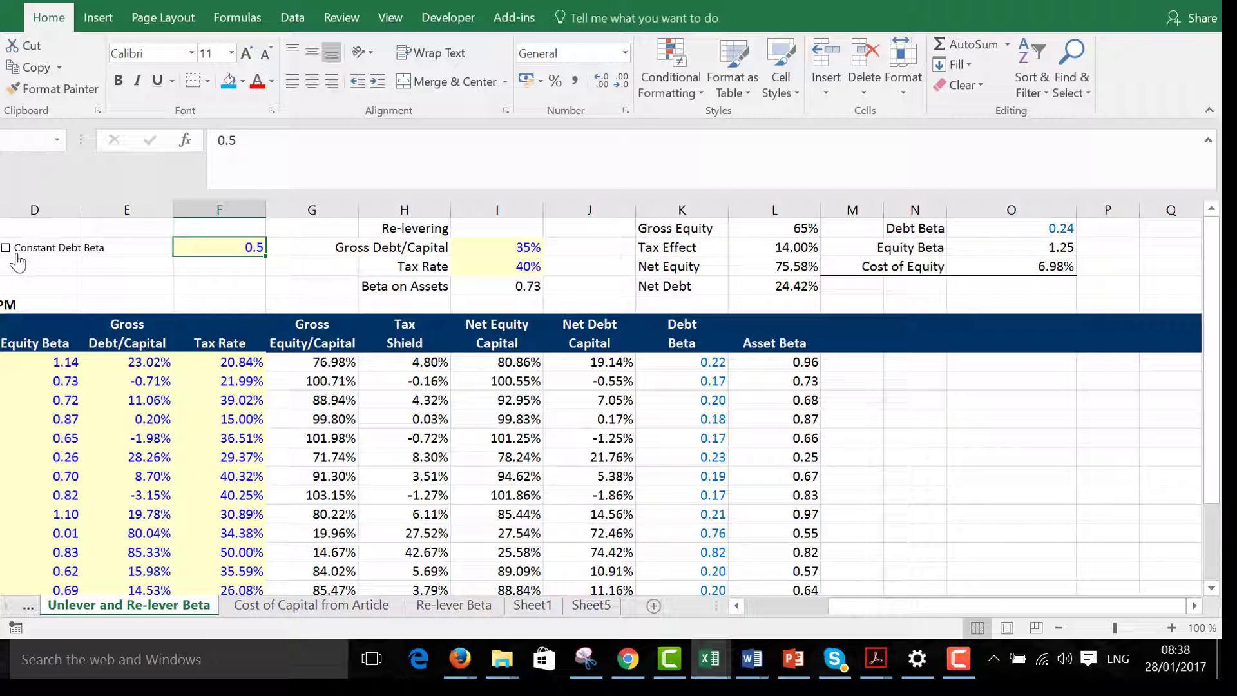
type(".1")
key("Return")
Review the CAPM inputs and comparison company table, ending on the re-levered debt beta formula in O1
key("Down")
key("Down")
key("Down")
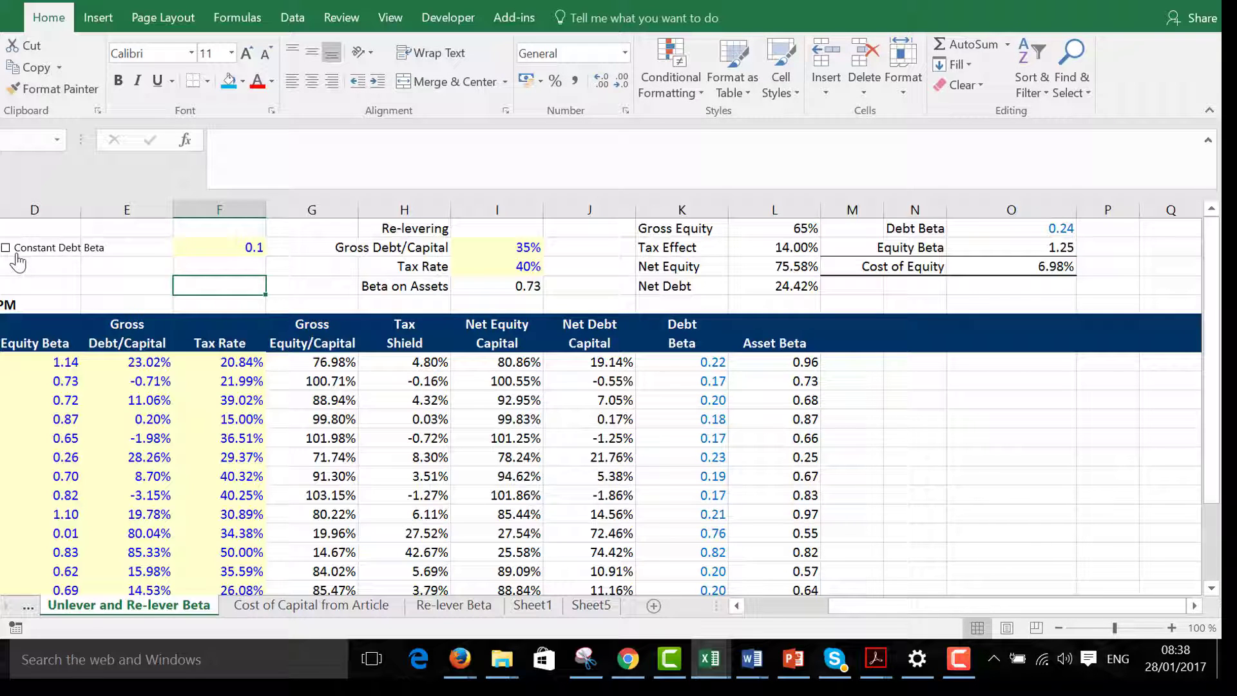
key("Left")
key("Left")
key("Left")
key("Left")
key("Left")
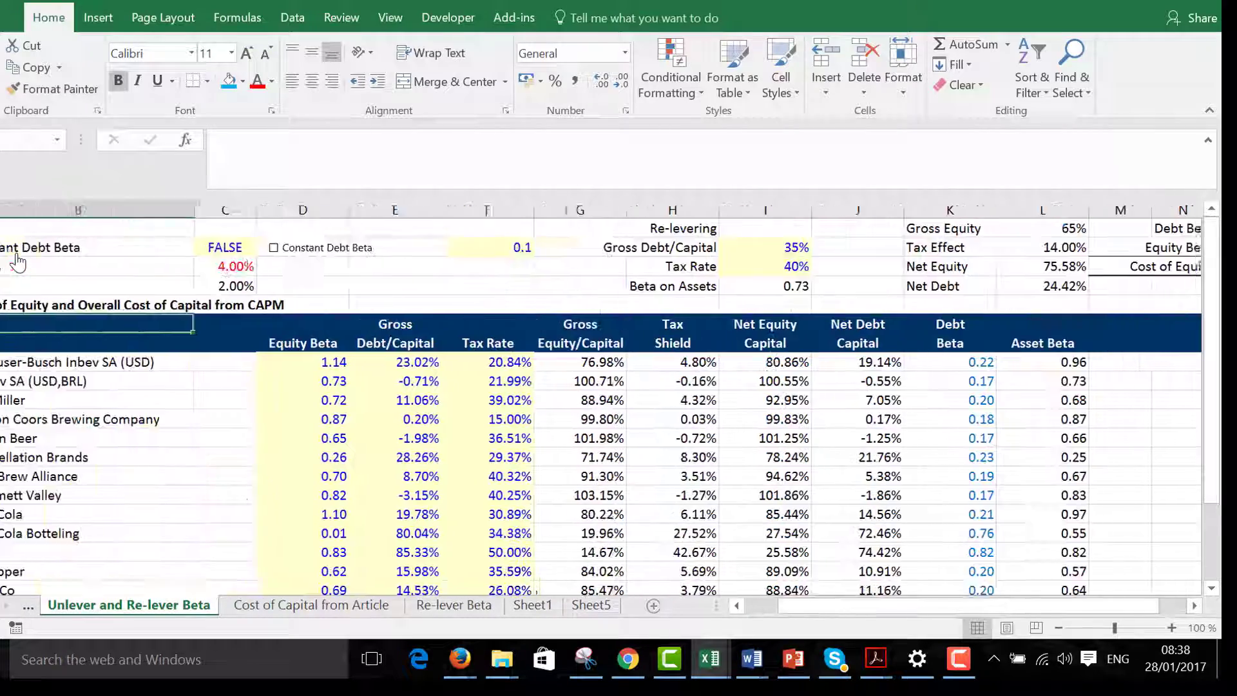
key("Up")
key("Right")
key("Right")
key("Right")
key("Right")
key("Right")
key("Right")
key("Right")
key("Right")
key("Right")
key("Right")
key("Right")
key("Right")
key("Right")
key("Right")
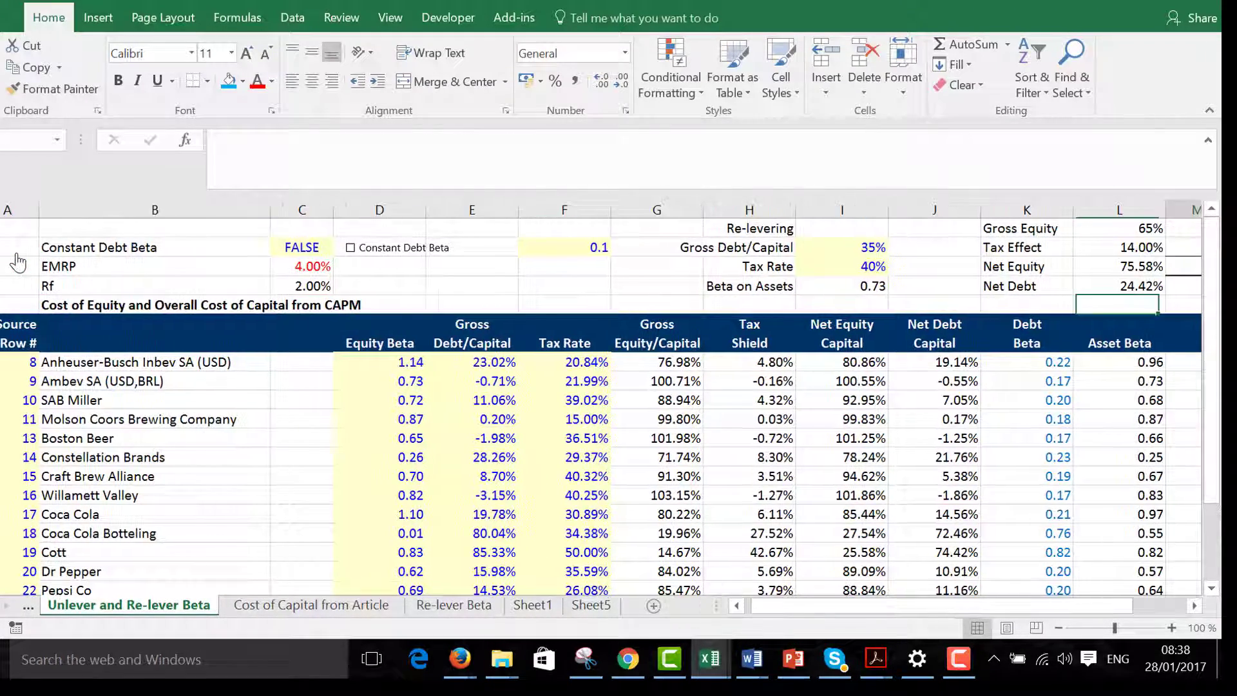
key("Up")
key("Up")
key("Up")
key("Up")
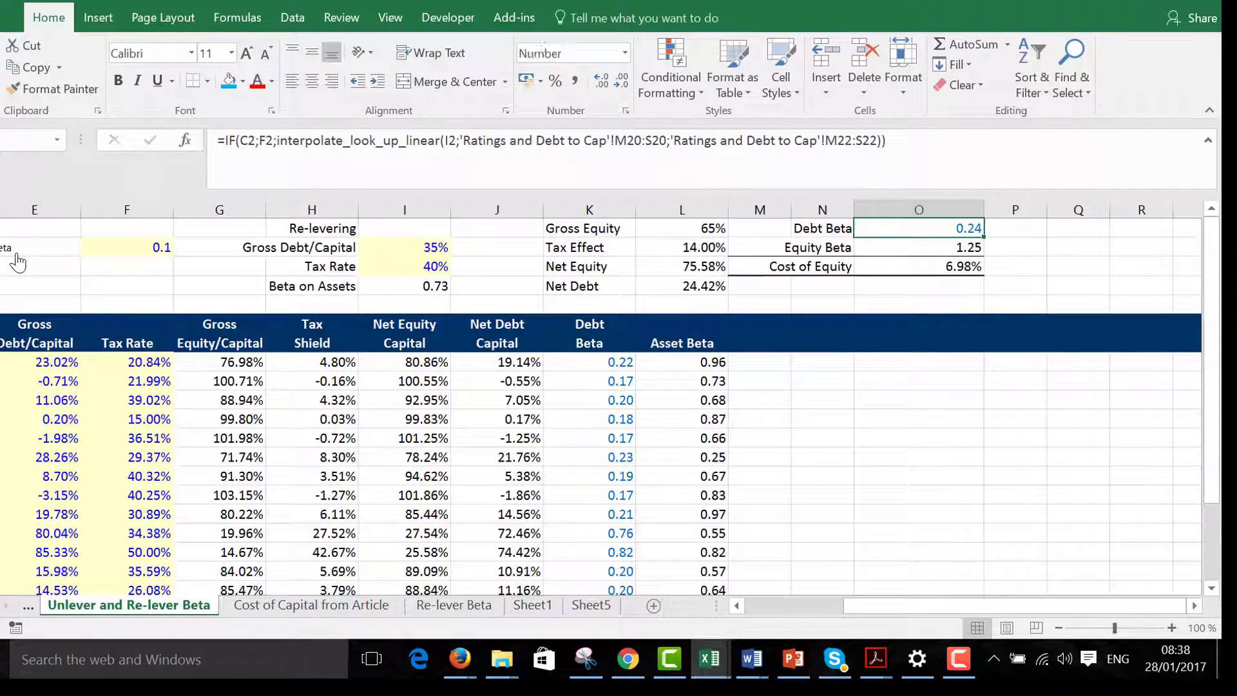
Reset the constant debt beta in F2 to 0
key("Left")
key("Left")
key("Left")
key("Left")
key("Left")
key("Left")
key("Left")
key("Left")
key("Left")
key("Left")
key("Left")
key("Left")
key("Left")
key("Left")
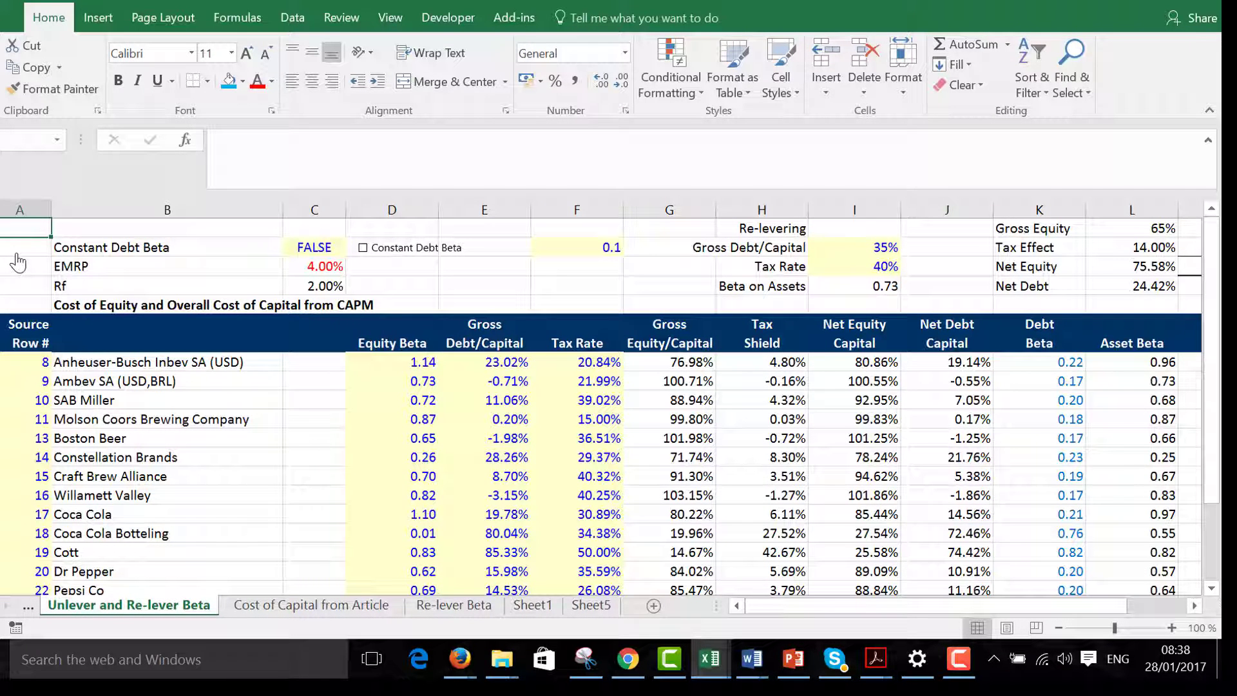
key("Down")
key("Right")
key("Right")
key("Right")
key("Right")
key("Right")
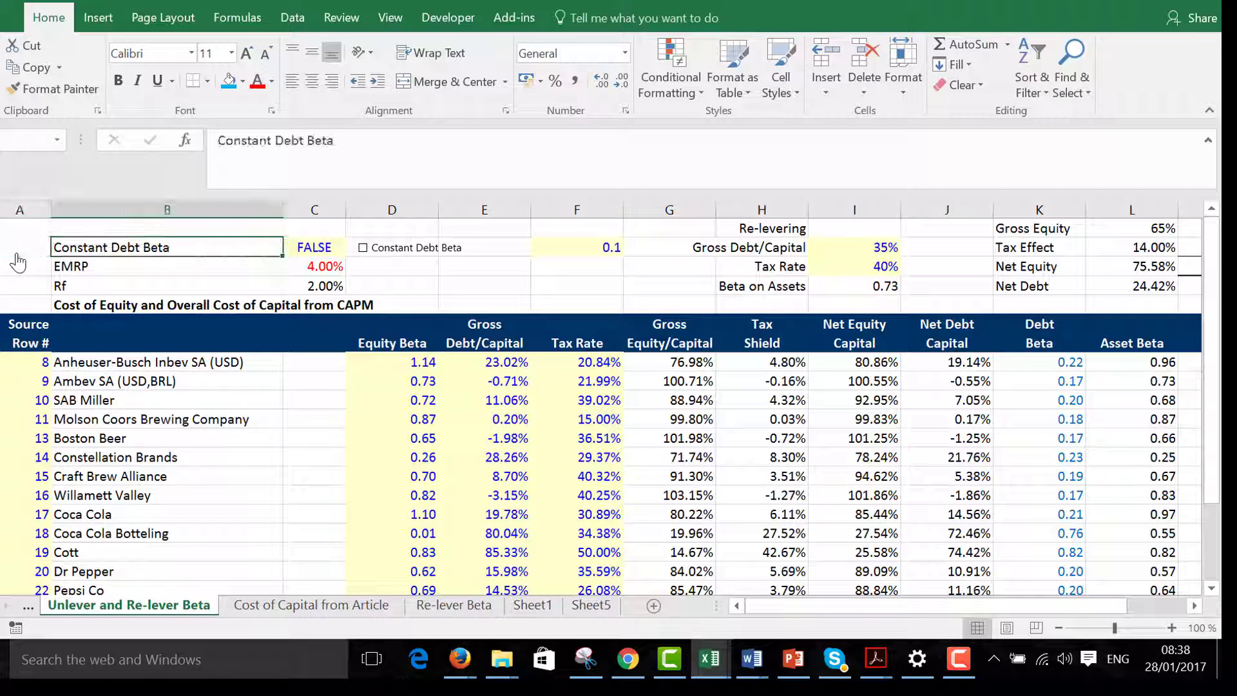
type("0")
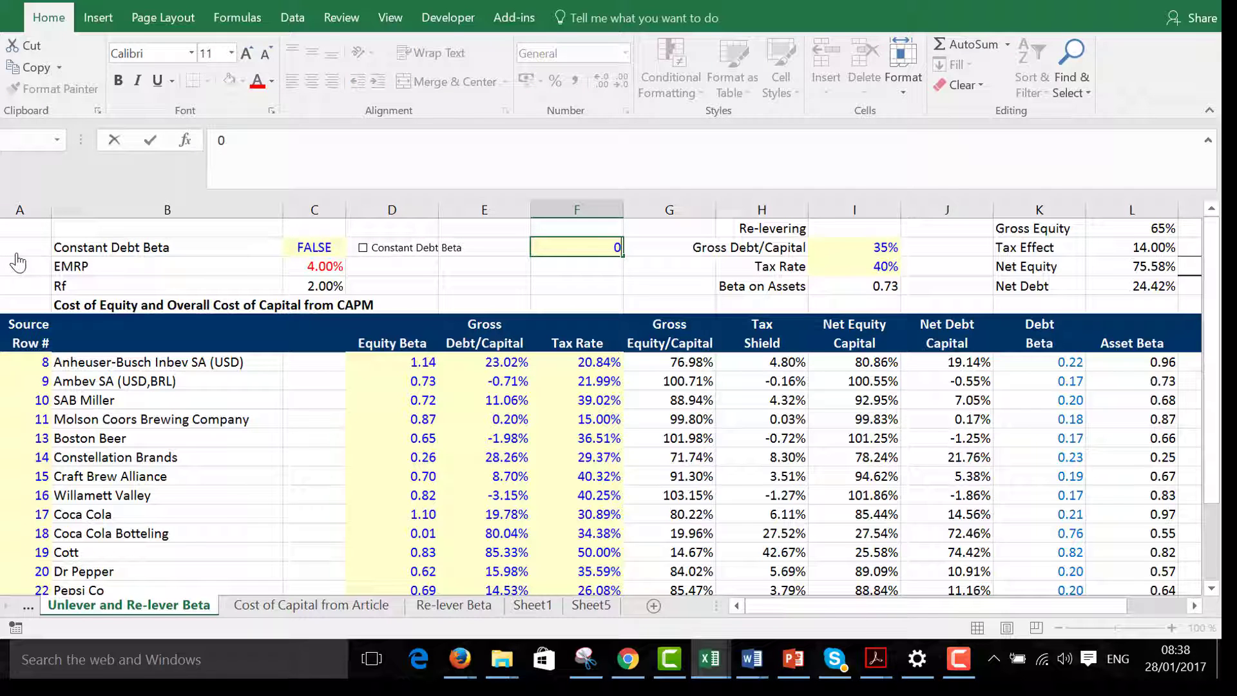
key("Return")
Examine the re-levering results across to the Cost of Equity in row 3
key("Right")
key("Right")
key("Right")
key("Right")
key("Right")
key("Right")
key("Right")
key("Right")
key("Right")
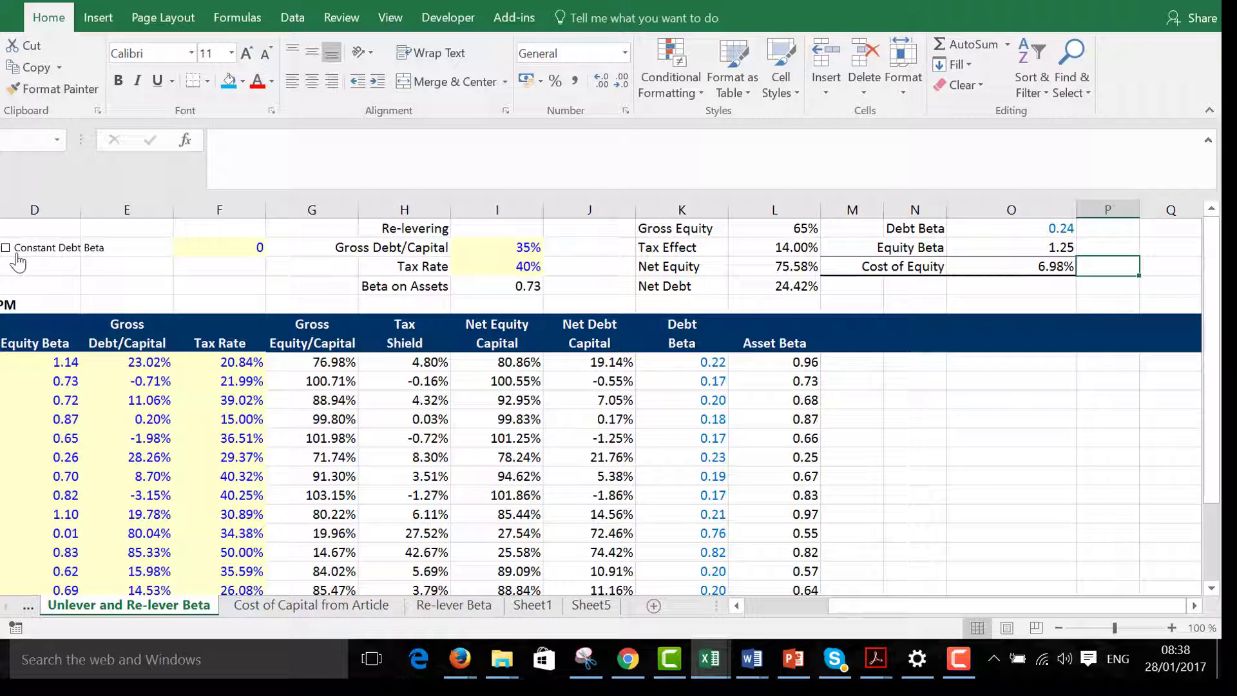
Turn on Constant Debt Beta on the Unlever and Re-lever Beta sheet
key("Left")
key("Left")
key("Left")
key("Left")
key("Left")
key("Left")
key("Left")
key("Left")
key("Left")
key("Left")
key("Left")
key("Left")
key("Left")
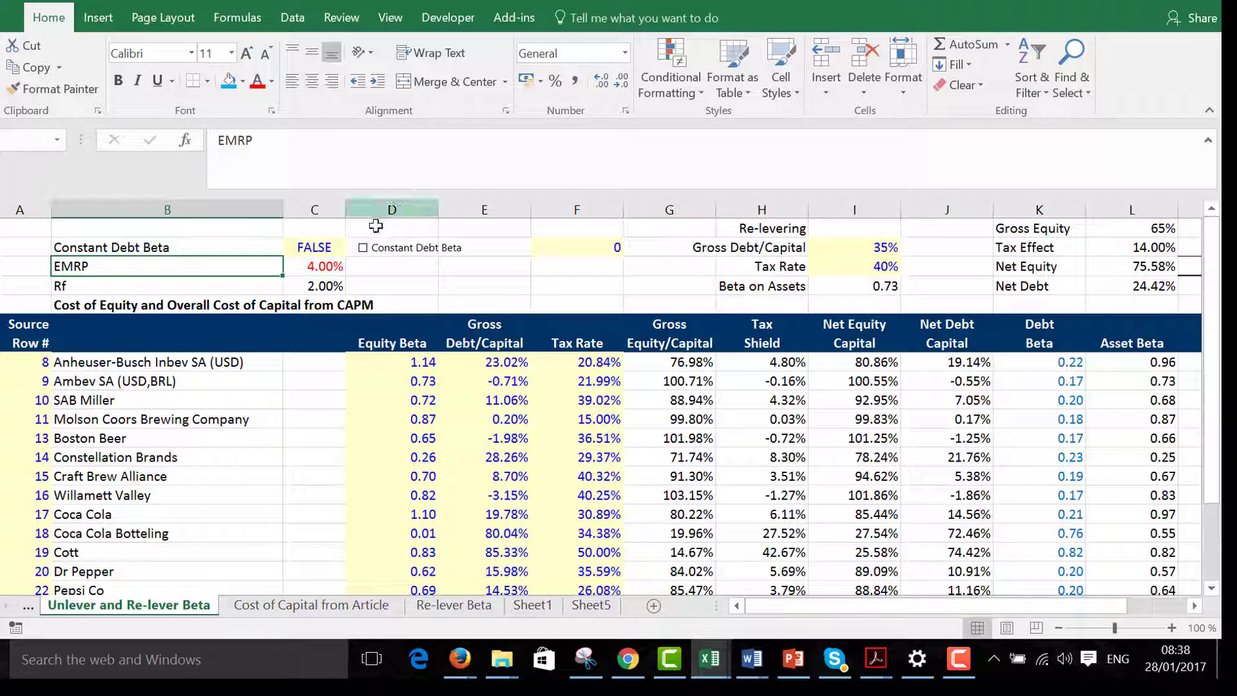
left_click(374, 254)
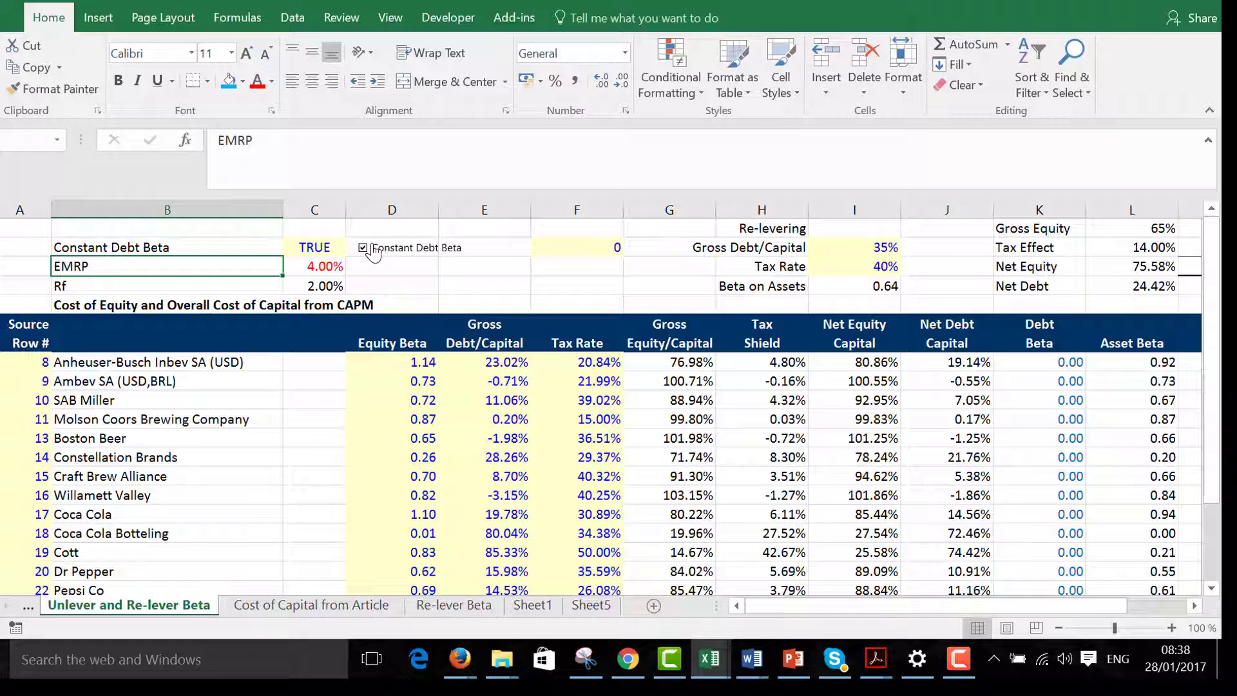
Set the P/B input in I21 of the Ratings and Debt to Cap sheet to 2
key("ctrl+Page_Up")
key("ctrl+Page_Up")
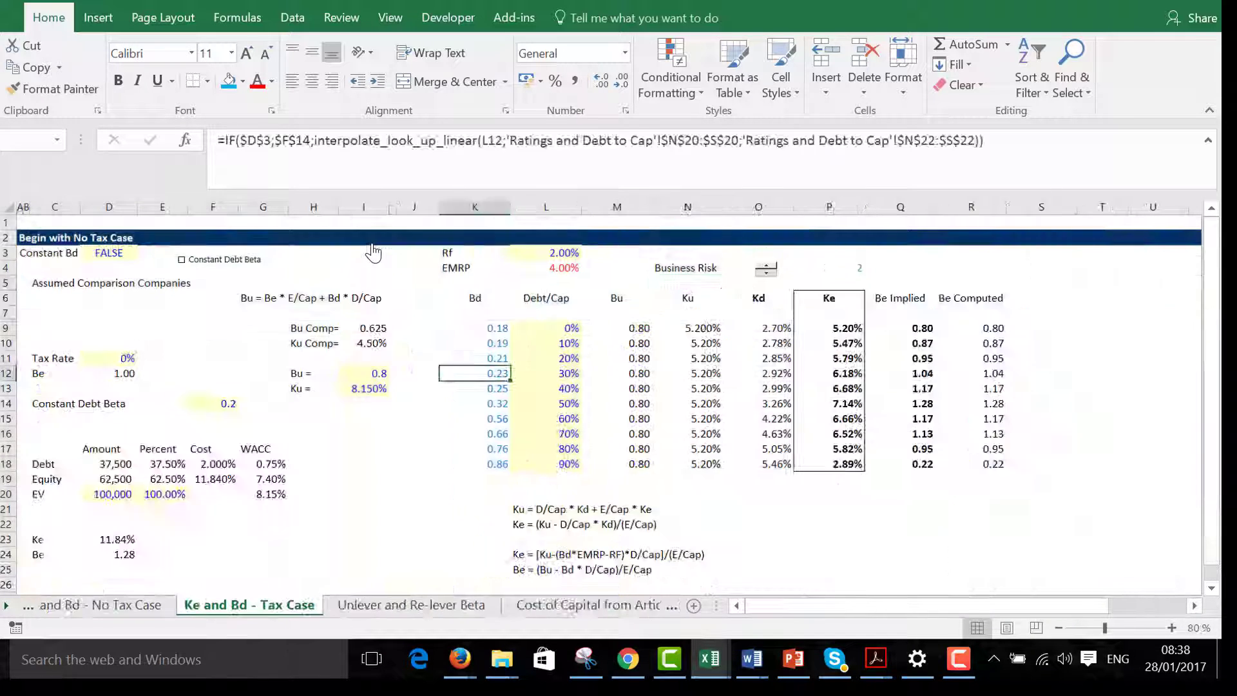
key("ctrl+Page_Up")
key("Left")
key("Left")
key("Left")
key("Left")
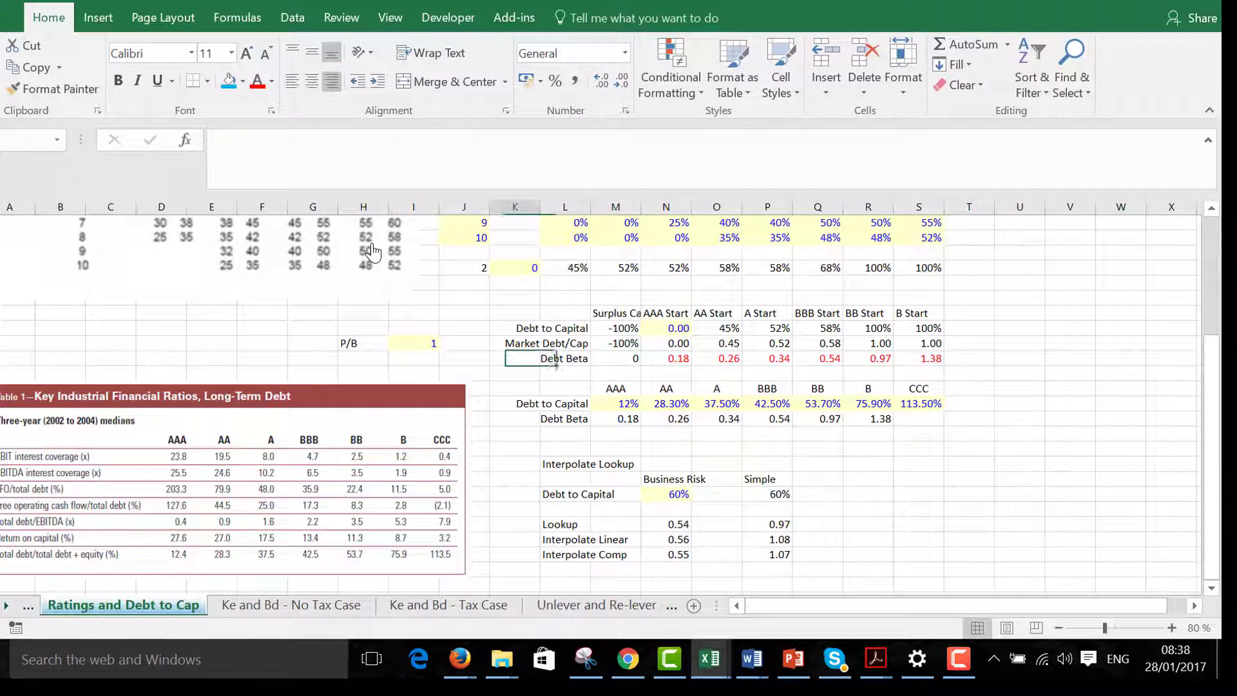
key("Up")
type("2")
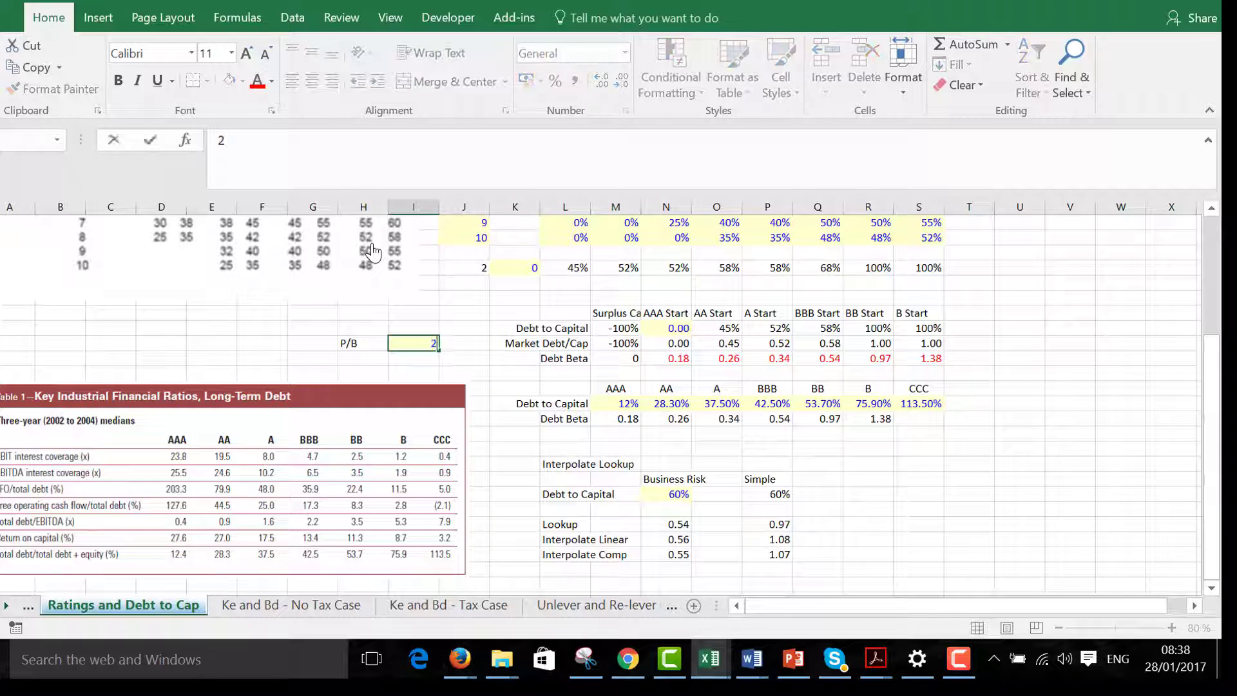
key("Return")
Return to the Unlever and Re-lever Beta sheet and examine the re-levering results across to the Cost of Equity
key("ctrl+Page_Down")
key("ctrl+Page_Down")
key("ctrl+Page_Down")
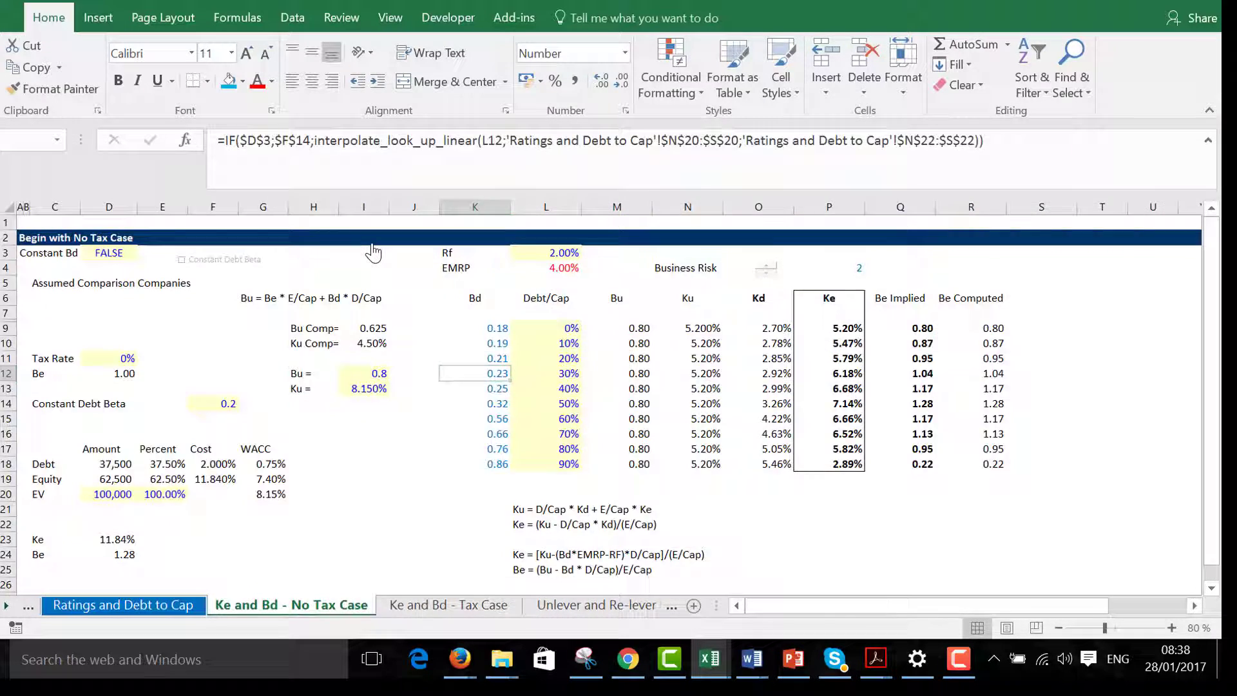
key("Right")
key("Right")
key("Right")
key("Right")
key("Right")
key("Right")
key("Right")
key("Right")
key("Right")
key("Right")
key("Right")
key("Right")
key("Right")
key("Right")
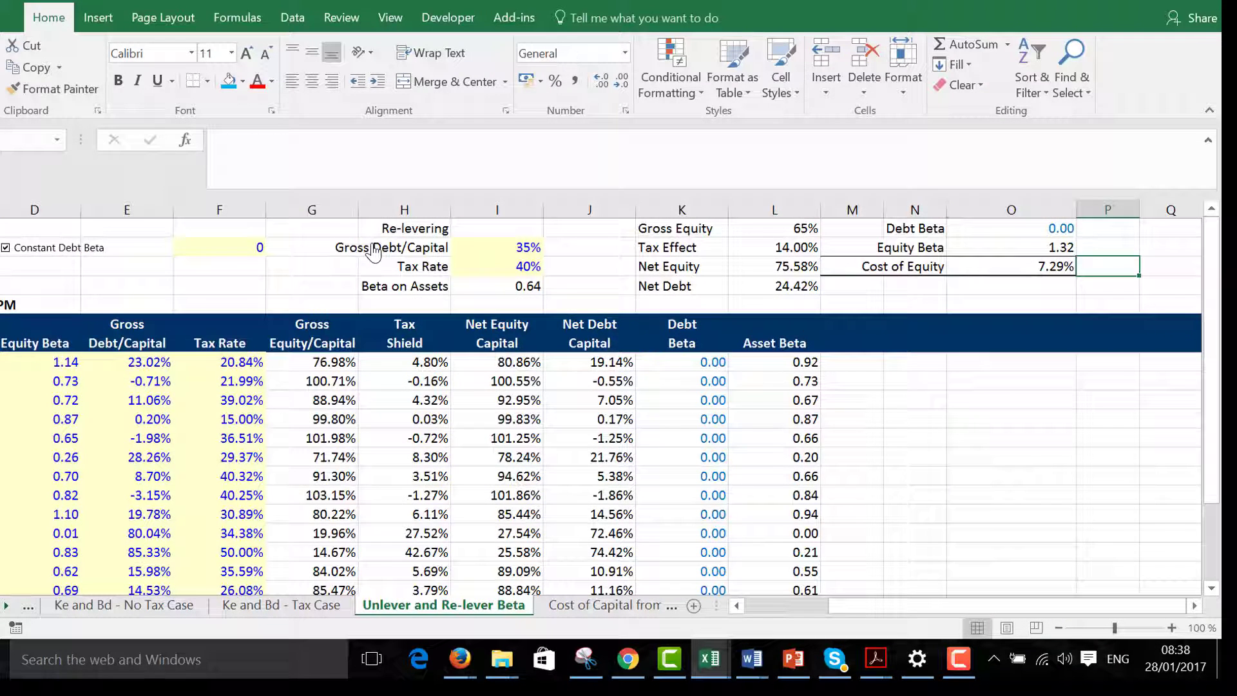
key("Left")
key("Left")
key("Left")
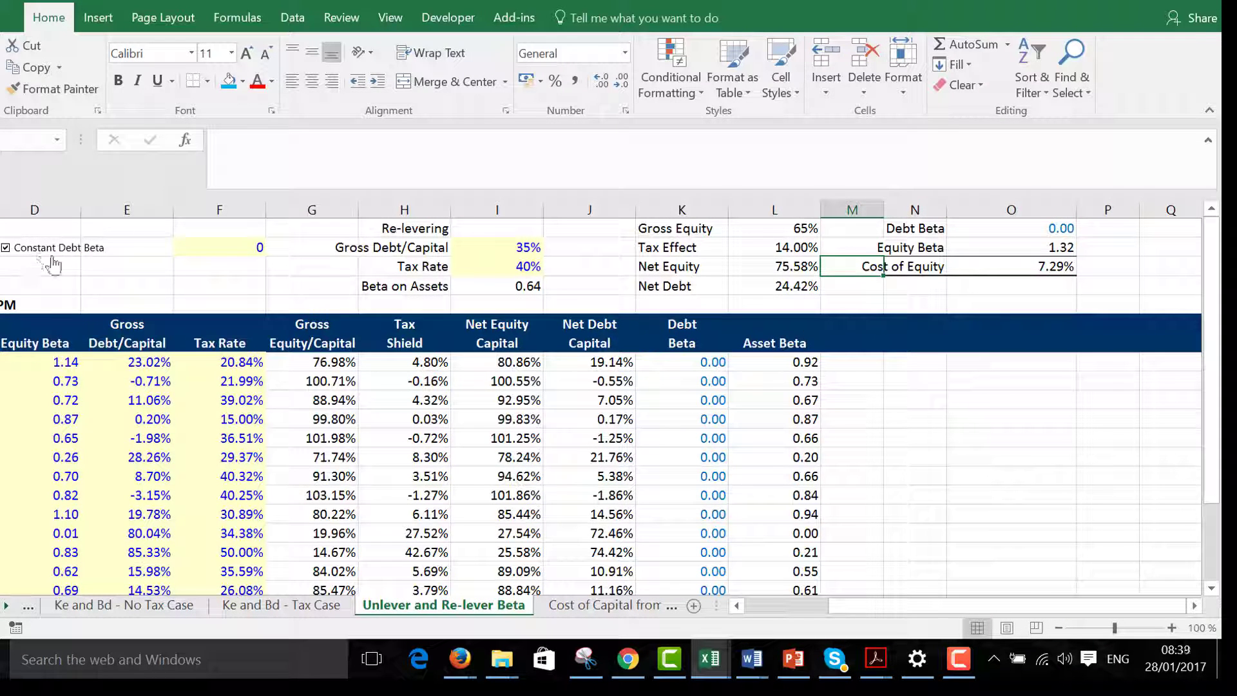
Try a constant debt beta of 0.1 in F2 and return it to 0
left_click(236, 250)
type("0.1")
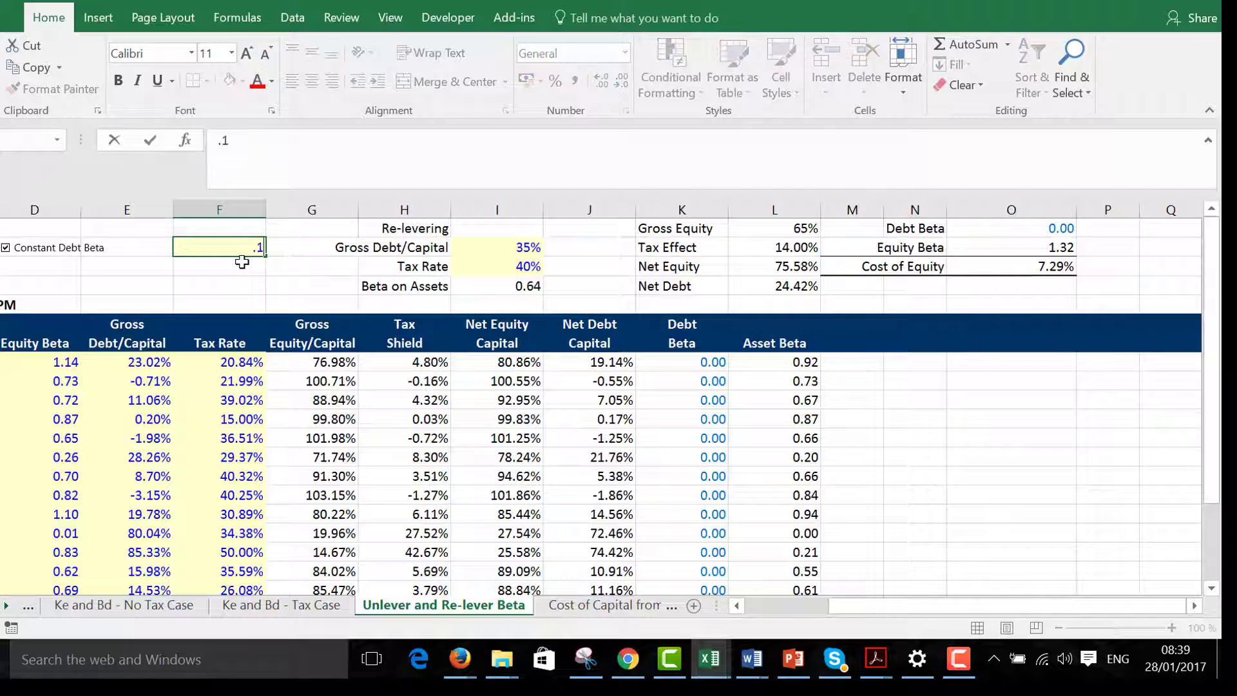
key("Return")
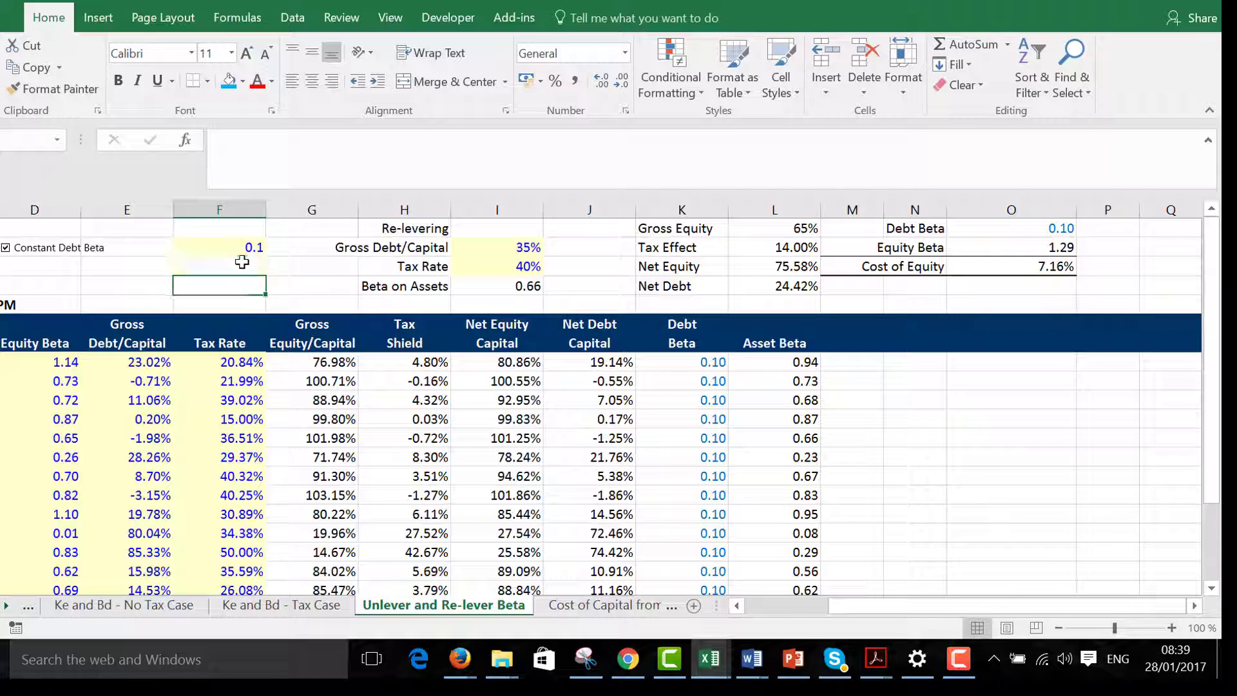
key("Up")
type("0")
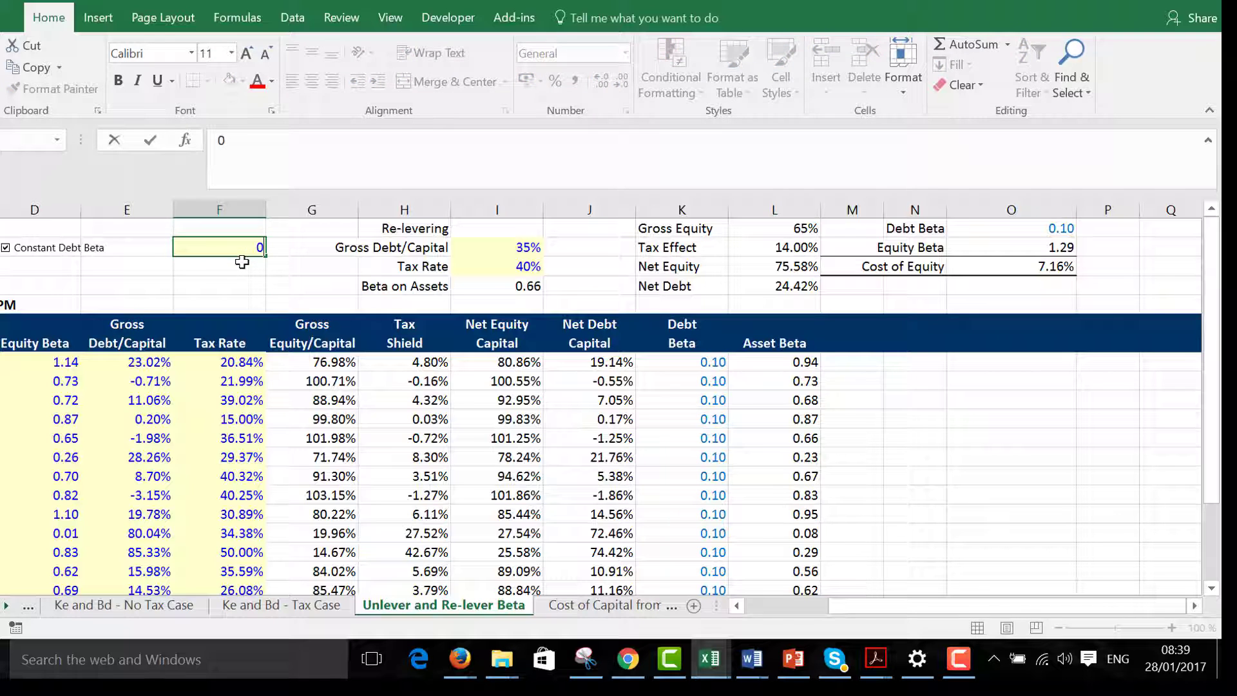
key("Return")
Set the constant debt beta in F2 to 0.1
key("Up")
type(".1")
key("Return")
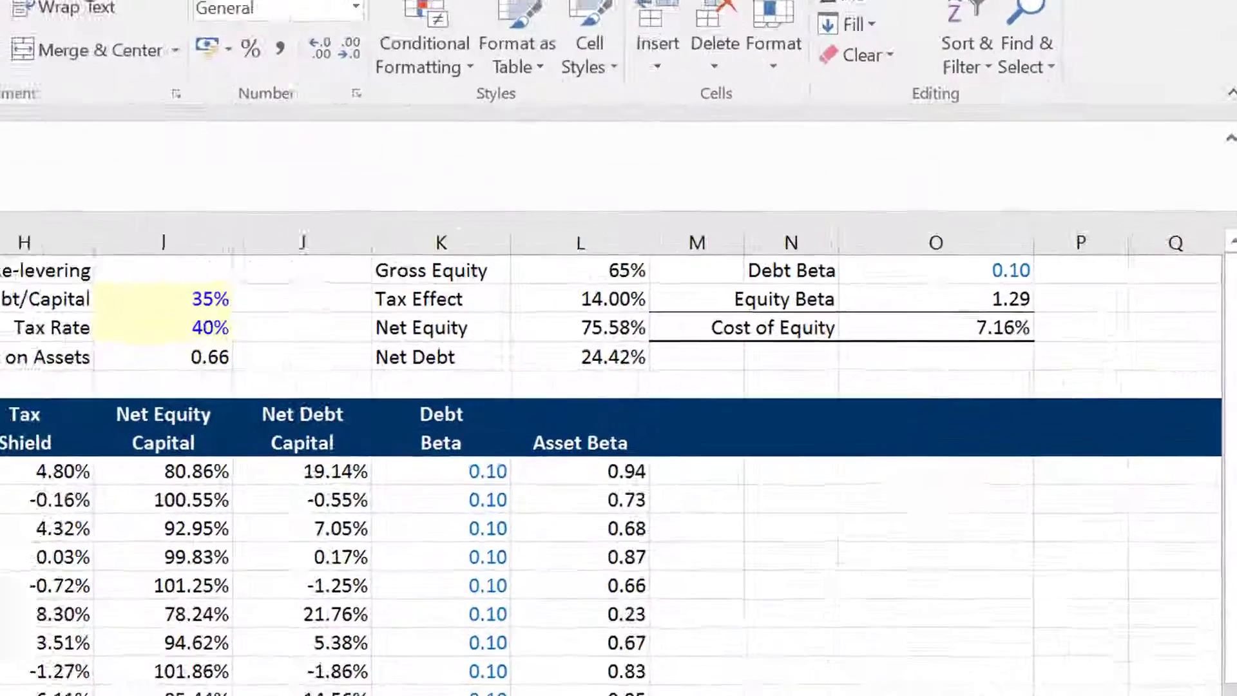
Compare the re-levered cost of equity with Constant Debt Beta off and on, ending with it turned on
left_click(29, 256)
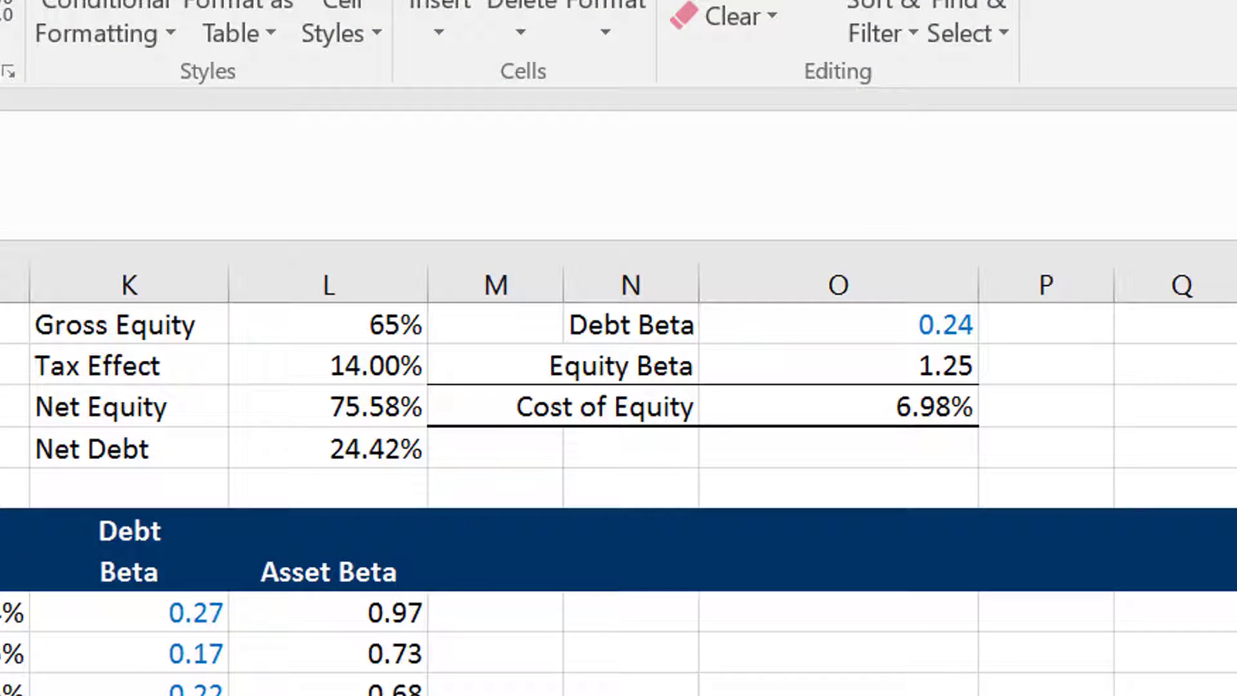
left_click(0, 486)
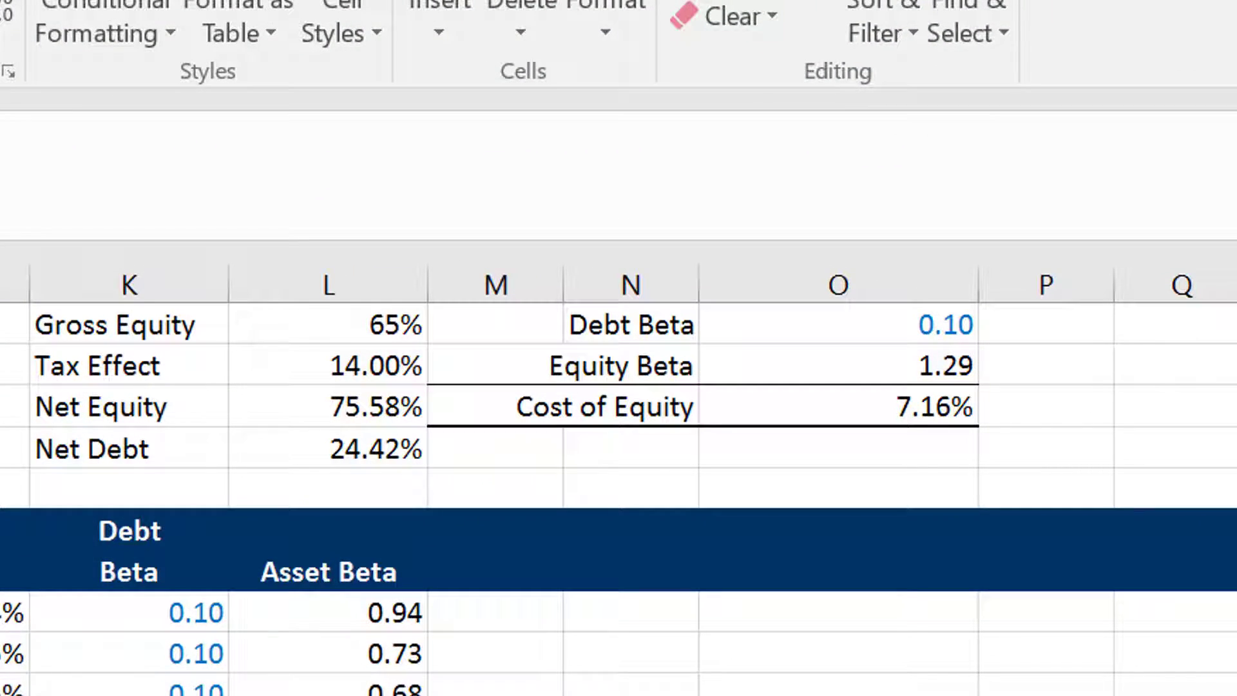
left_click(0, 486)
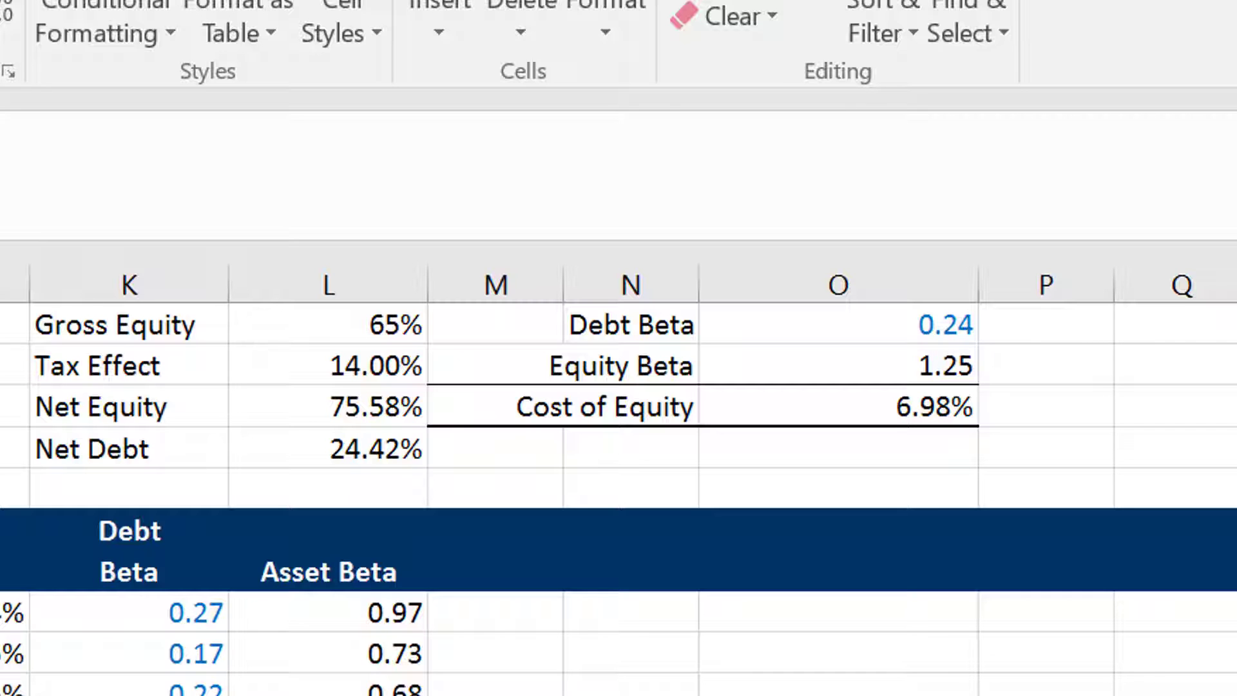
left_click(0, 486)
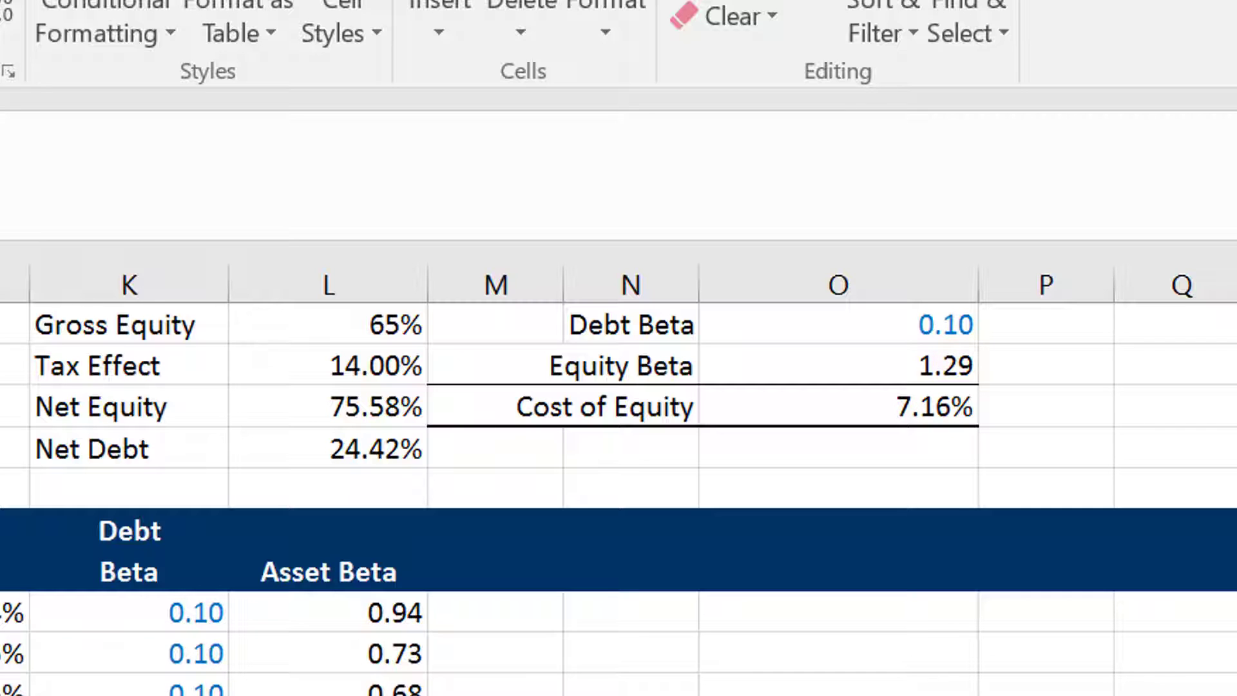
Review the re-levering inputs and comparison company table, ending on Coca Cola's Net Debt Capital formula in J16
scroll(619, 451, "left", 5)
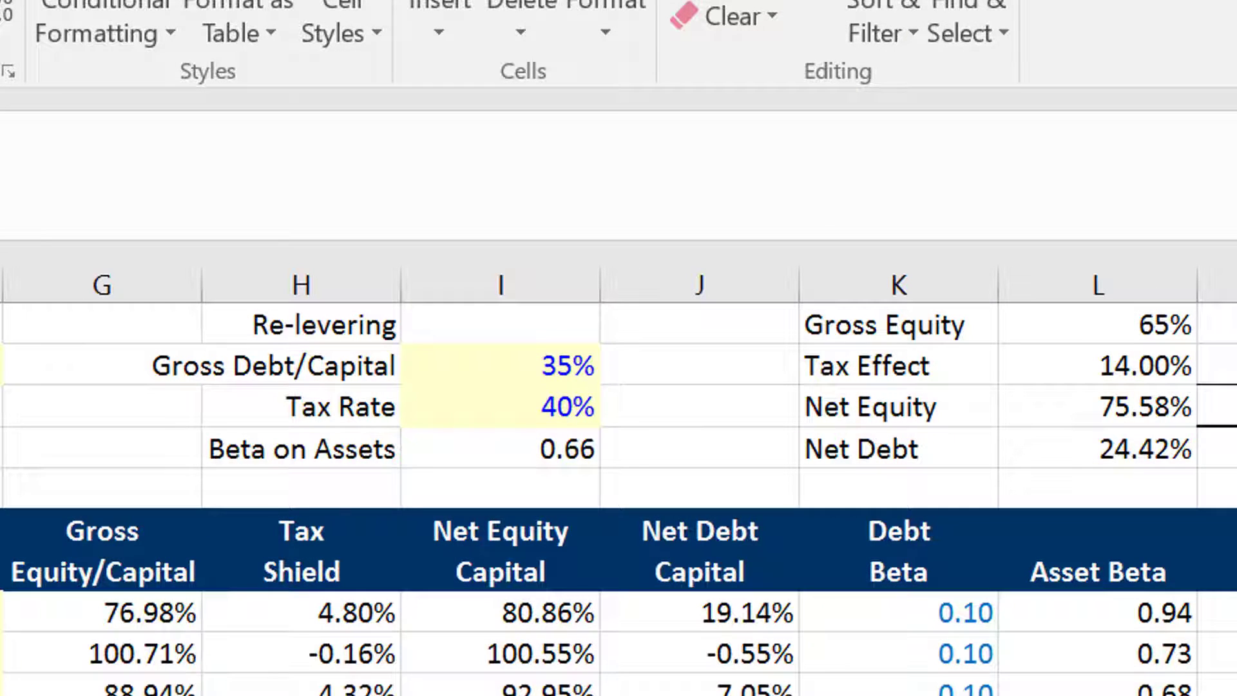
scroll(619, 451, "down", 5)
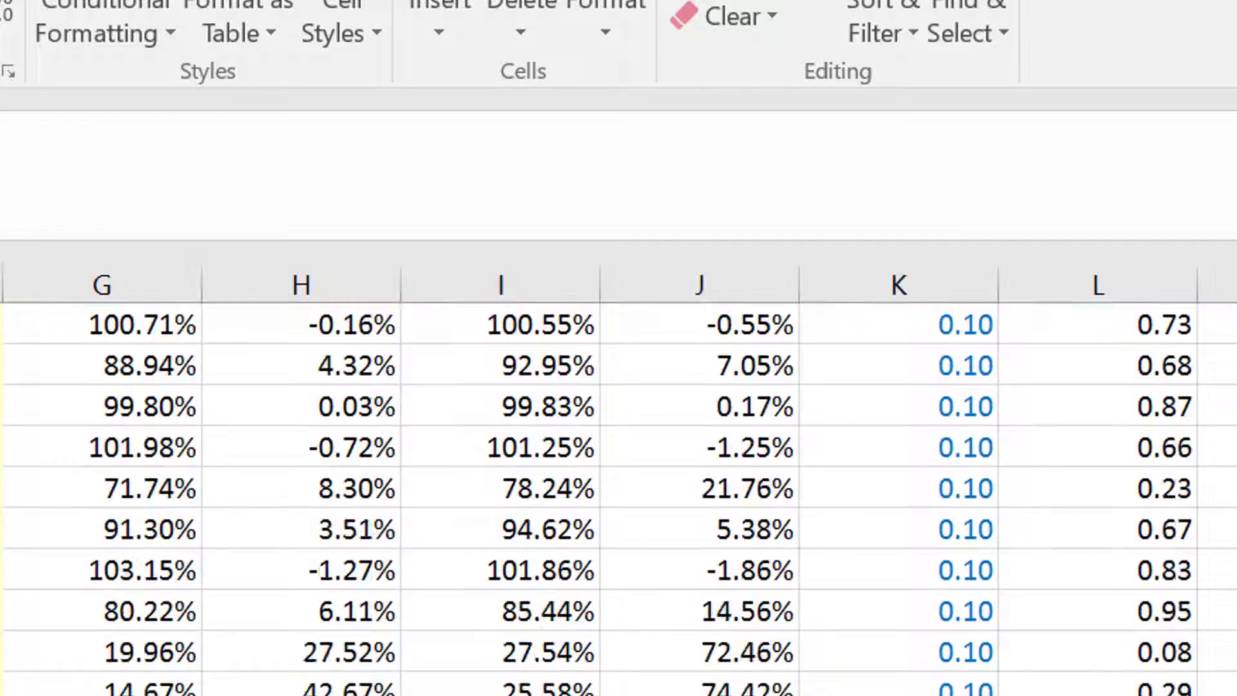
scroll(135, 261, "up", 4)
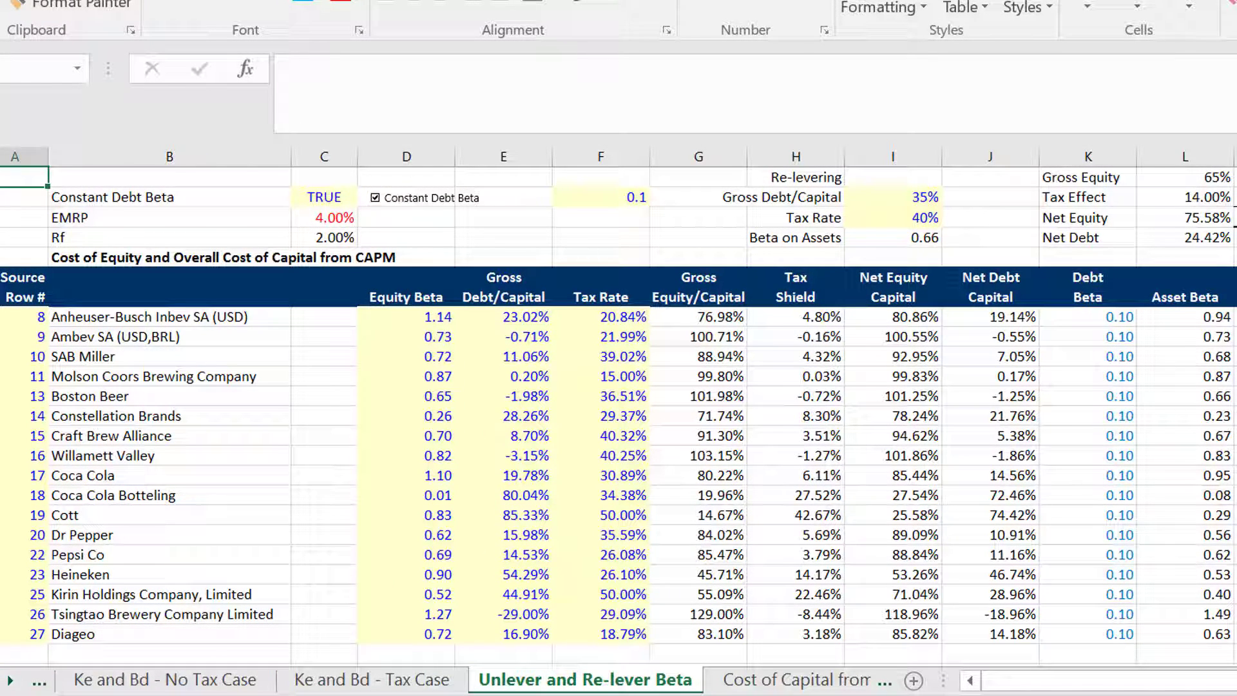
left_click(999, 481)
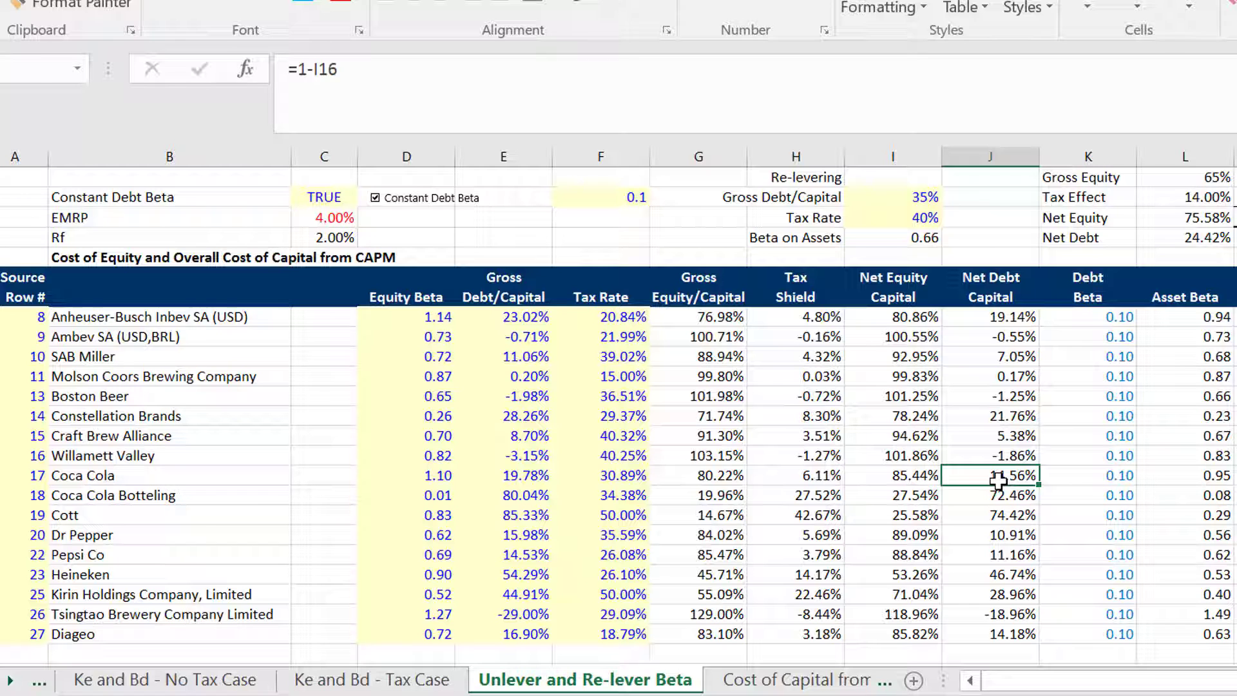
Save the workbook as Debt Beta.xlsm in macro-enabled format, replacing the existing file
key("F12")
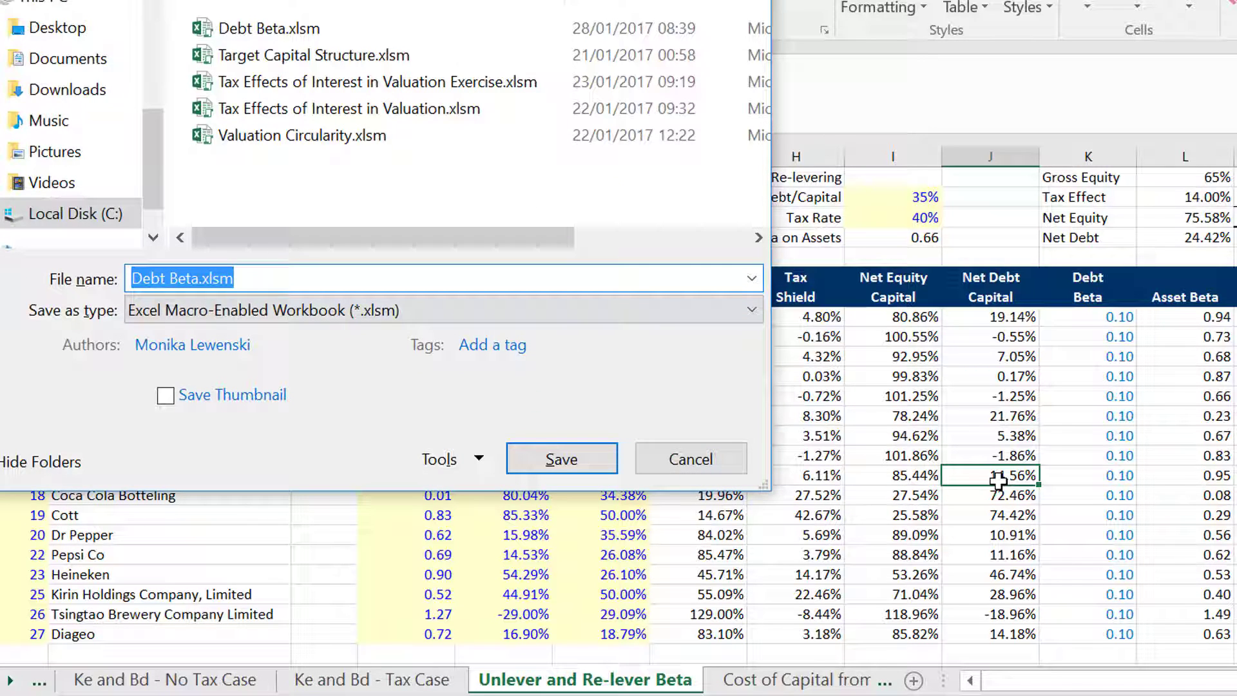
key("Return")
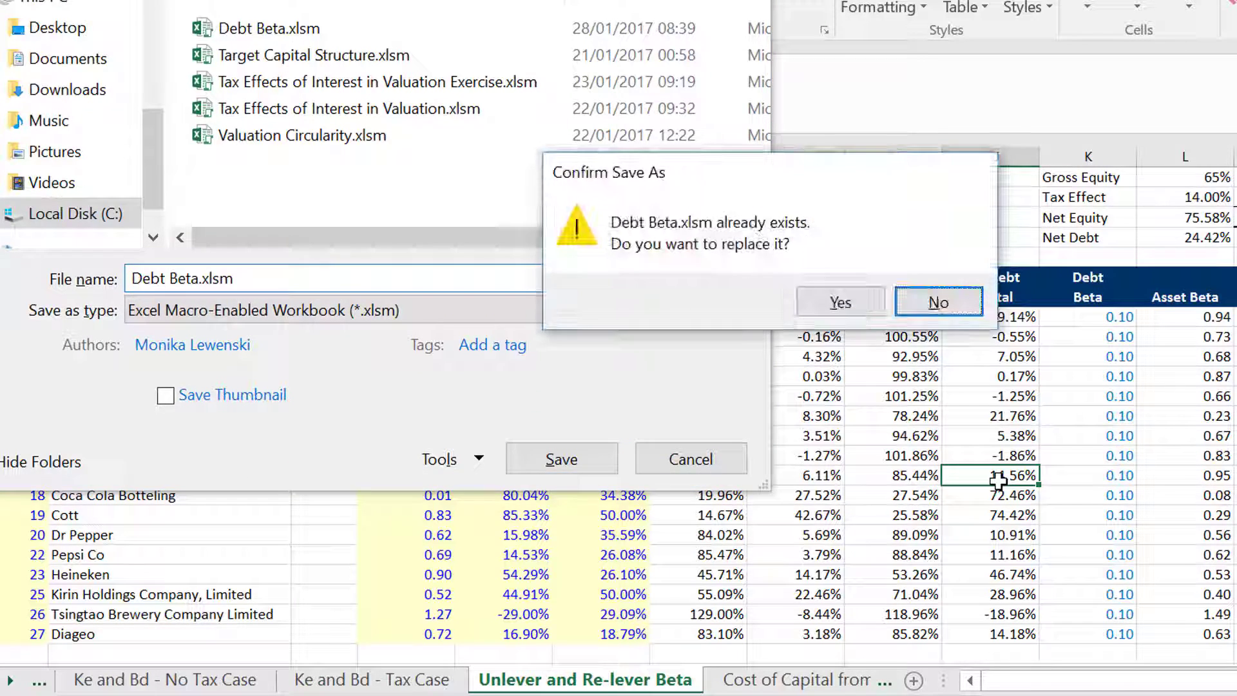
key("Left")
key("Return")
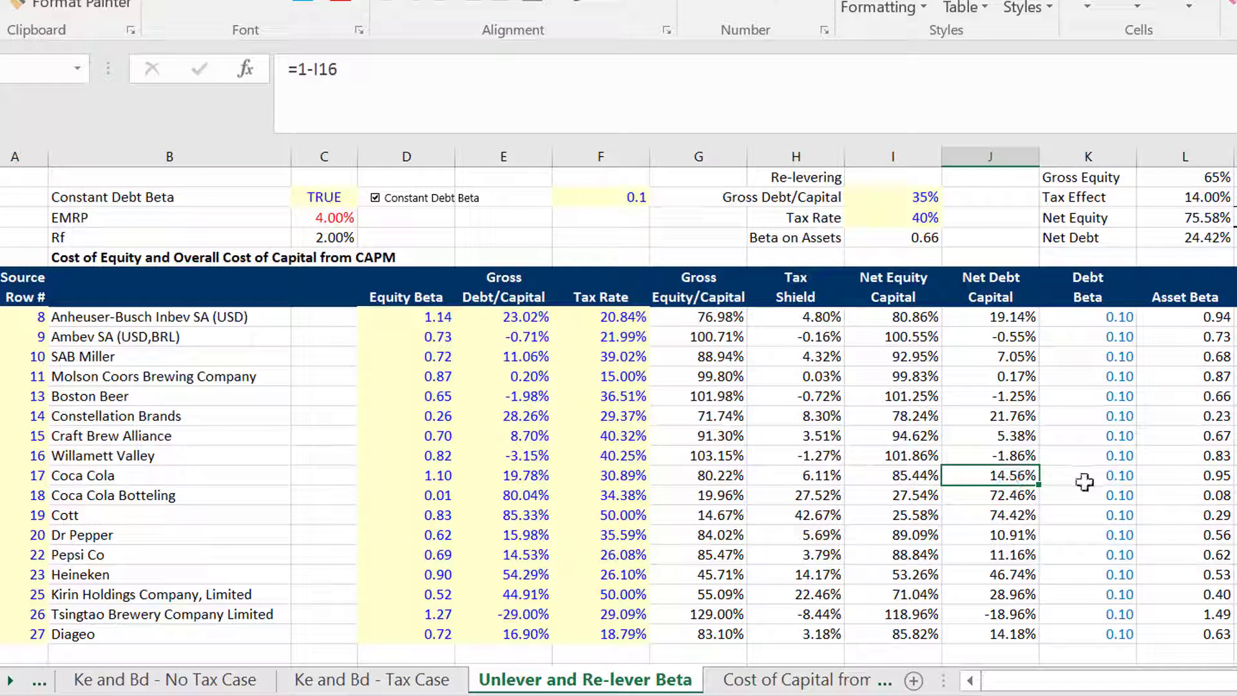
left_click(1236, 695)
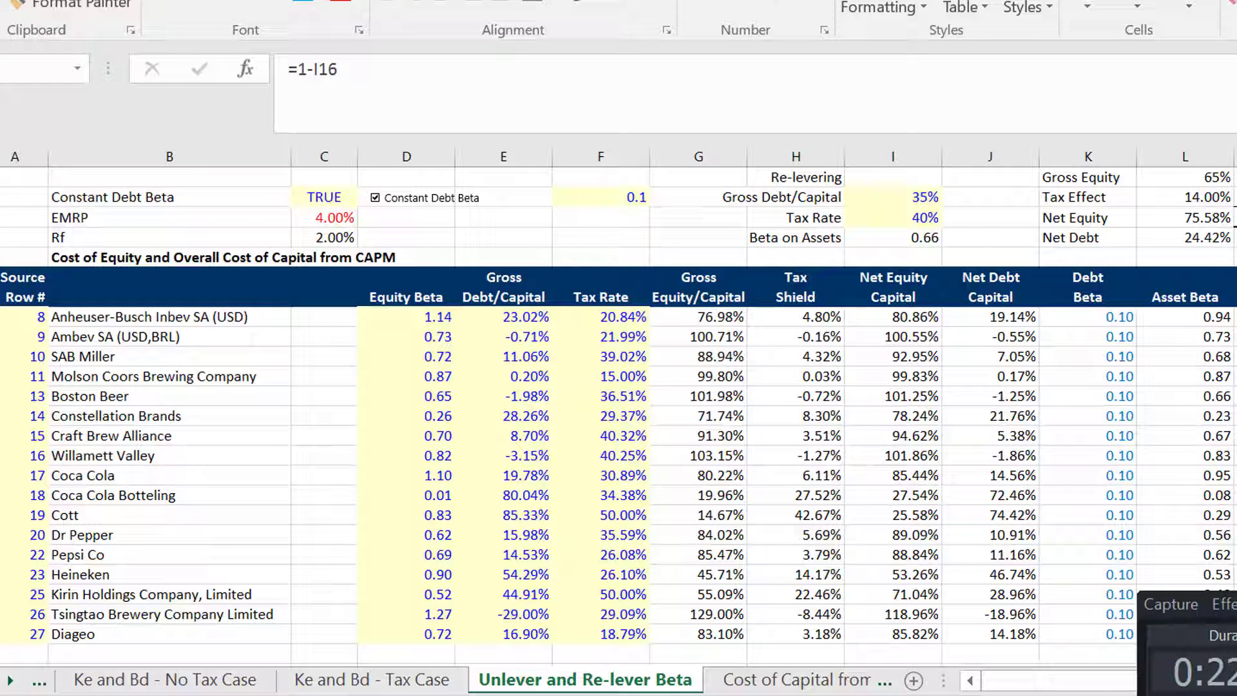